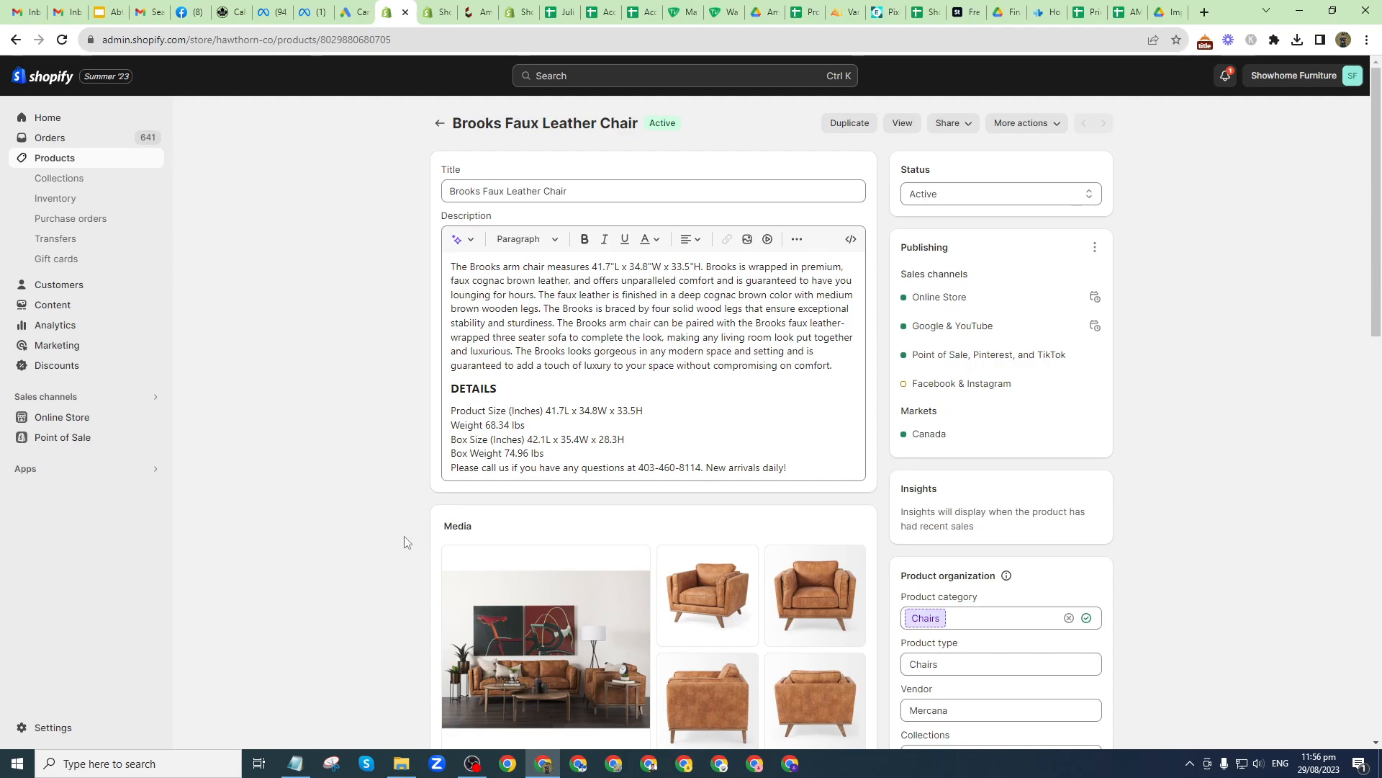
# Step: Review the product-adding checklist in Notepad, then look over the Brooks Faux Leather Chair's description, media and organization details in Shopify
pyautogui.click(296, 763)
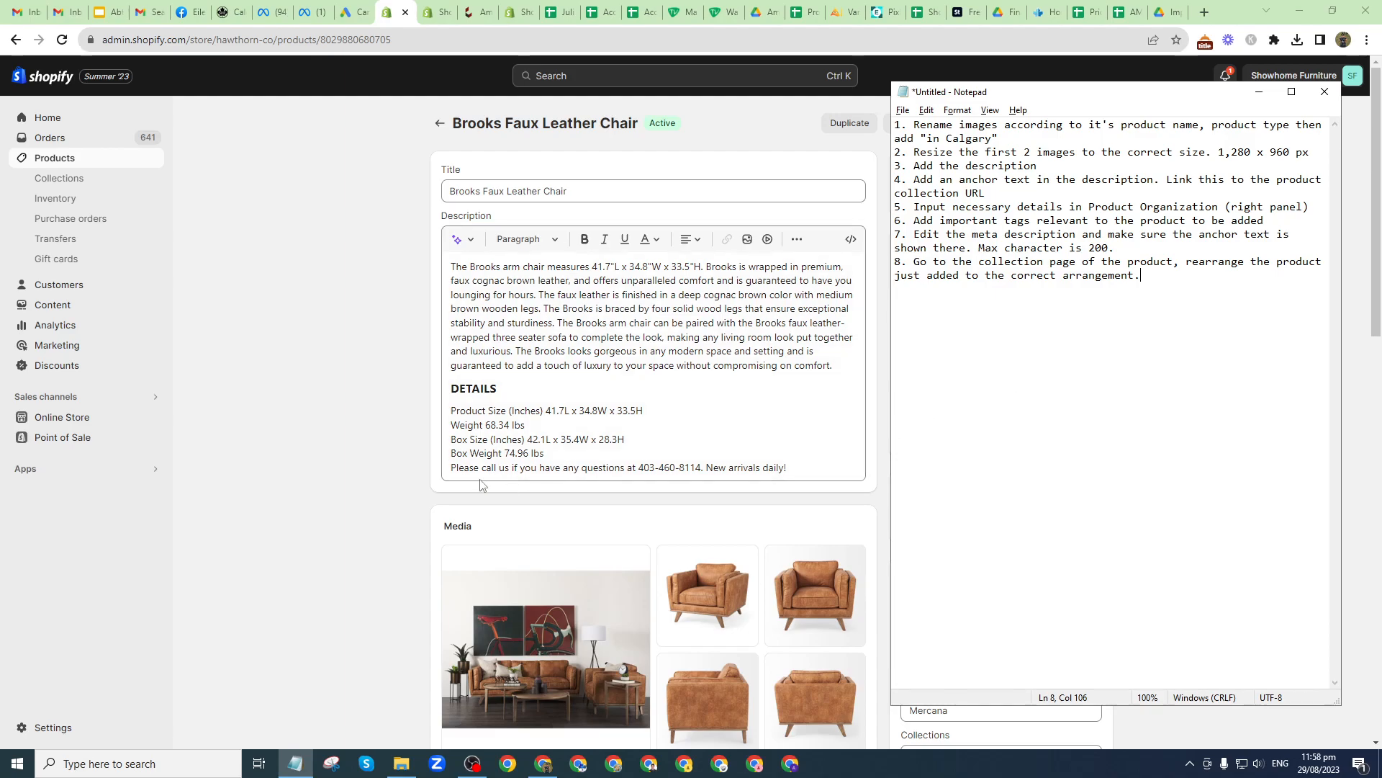
pyautogui.click(356, 428)
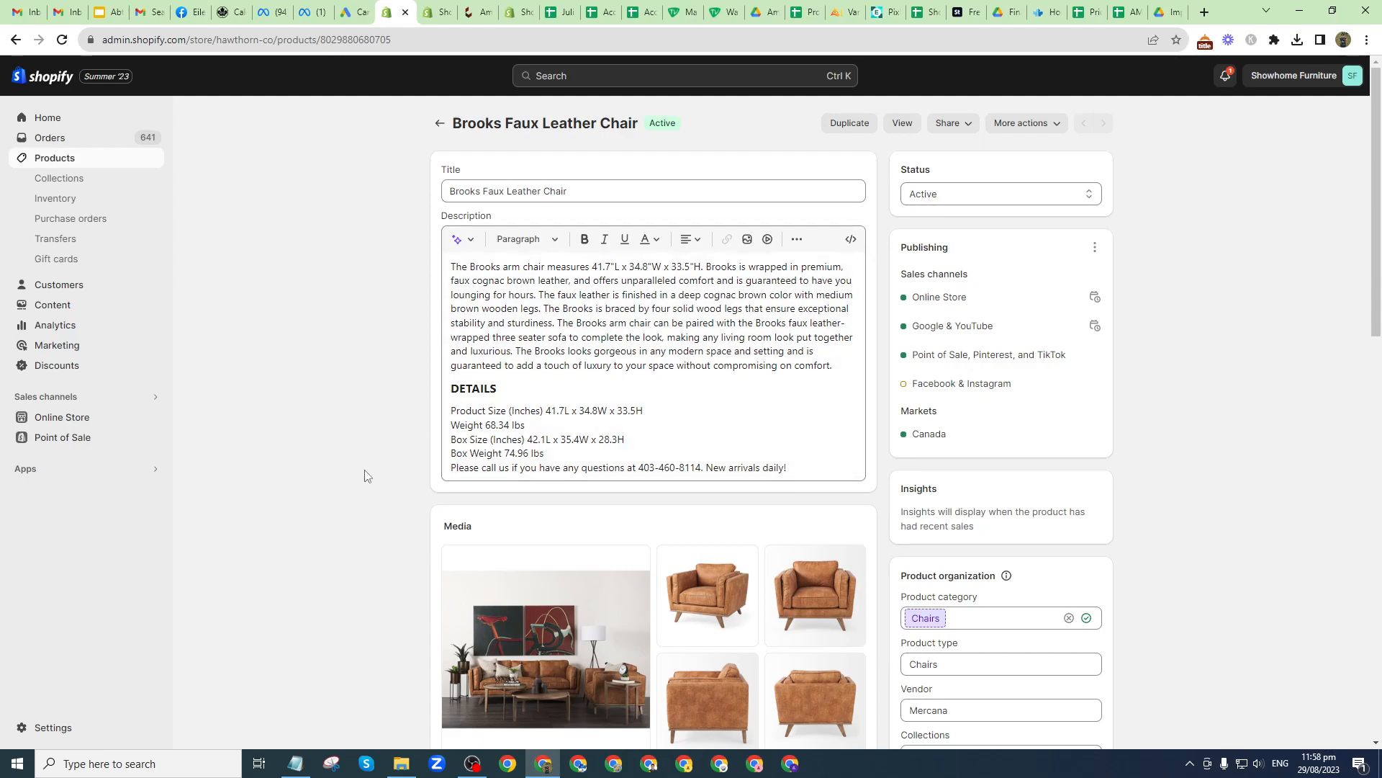
pyautogui.scroll(-1, 341, 519)
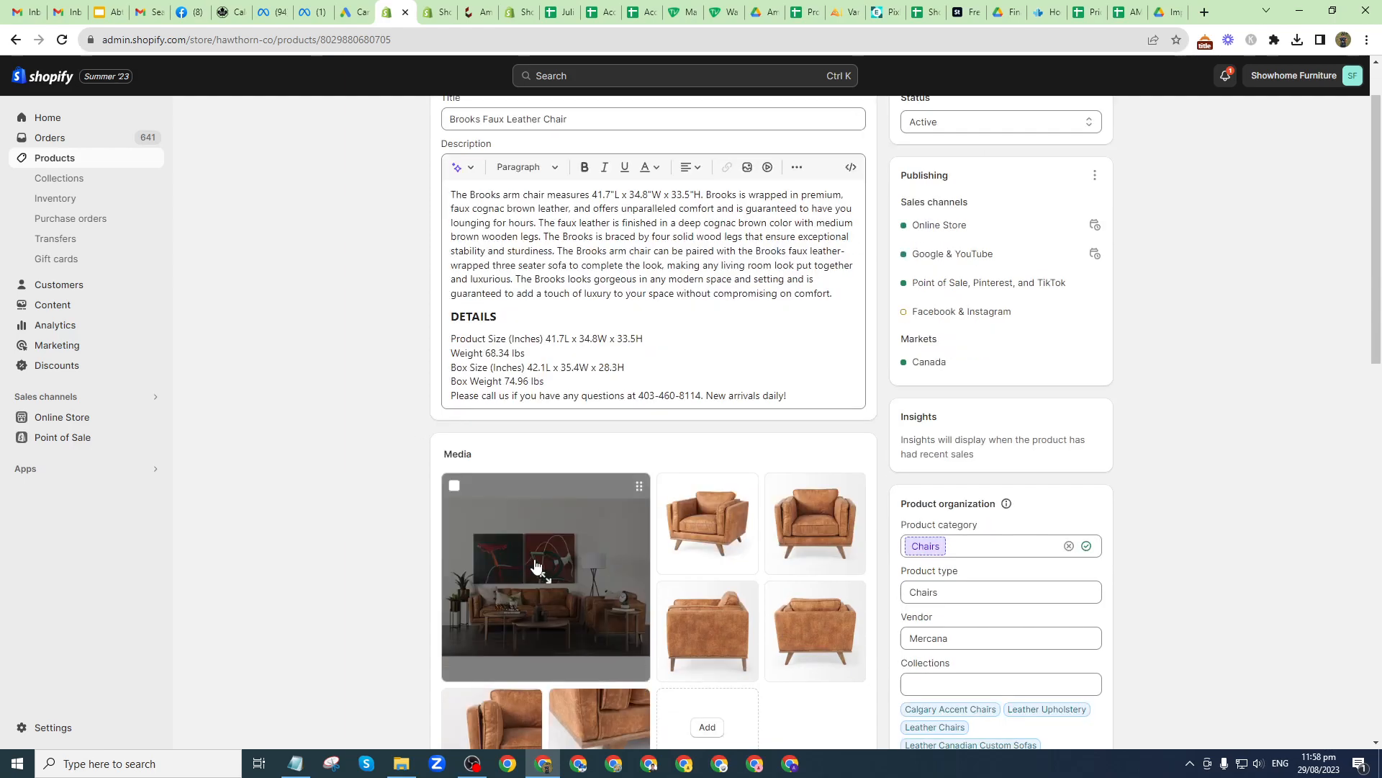
pyautogui.moveTo(547, 587)
pyautogui.scroll(-2, 547, 586)
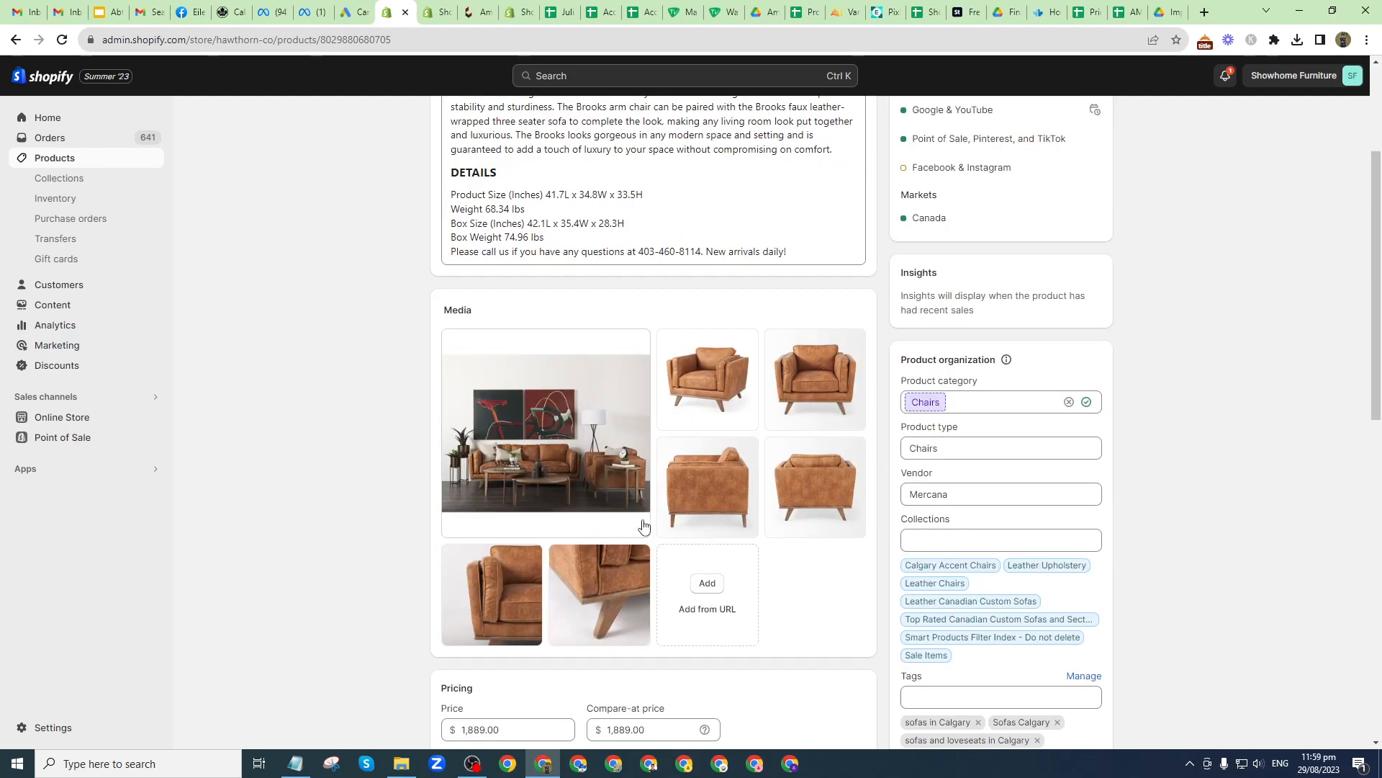
pyautogui.scroll(3, 547, 586)
pyautogui.scroll(-2, 809, 376)
pyautogui.scroll(1, 797, 382)
pyautogui.scroll(-1, 694, 382)
pyautogui.moveTo(707, 436)
pyautogui.scroll(2, 706, 435)
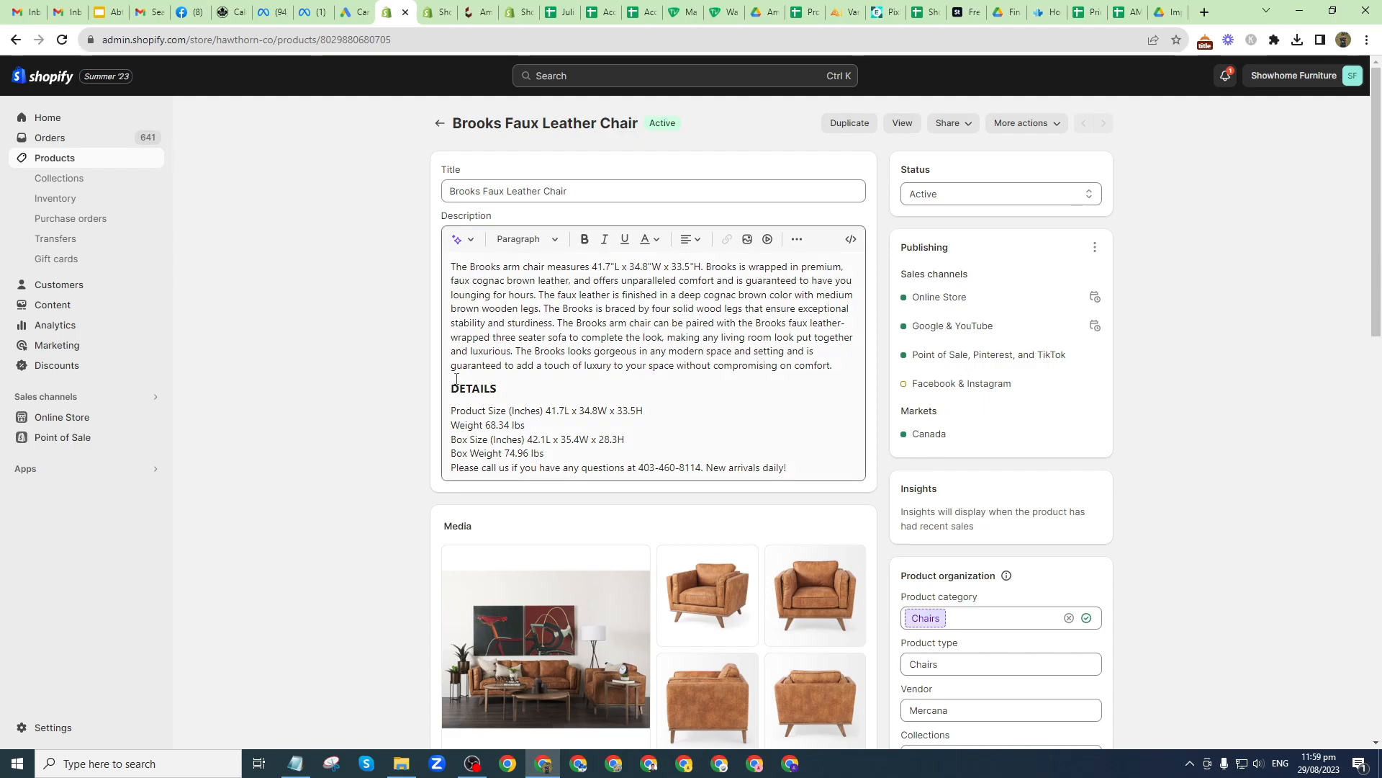
pyautogui.scroll(-2, 388, 489)
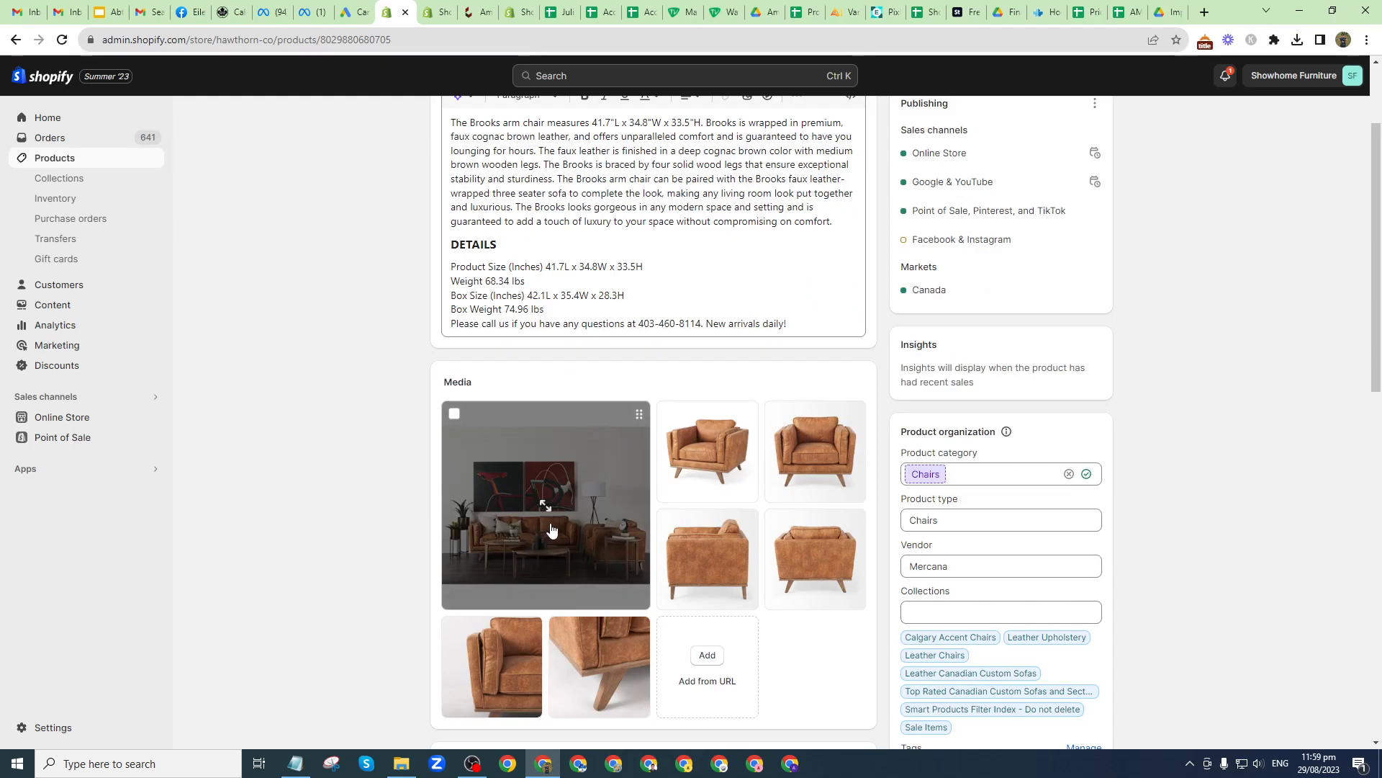
# Step: Consult the checklist's image rules and inspect the file names and pixel dimensions of the Brooks Faux Leather Chair's media images
pyautogui.hotkey('alt', 'Tab')
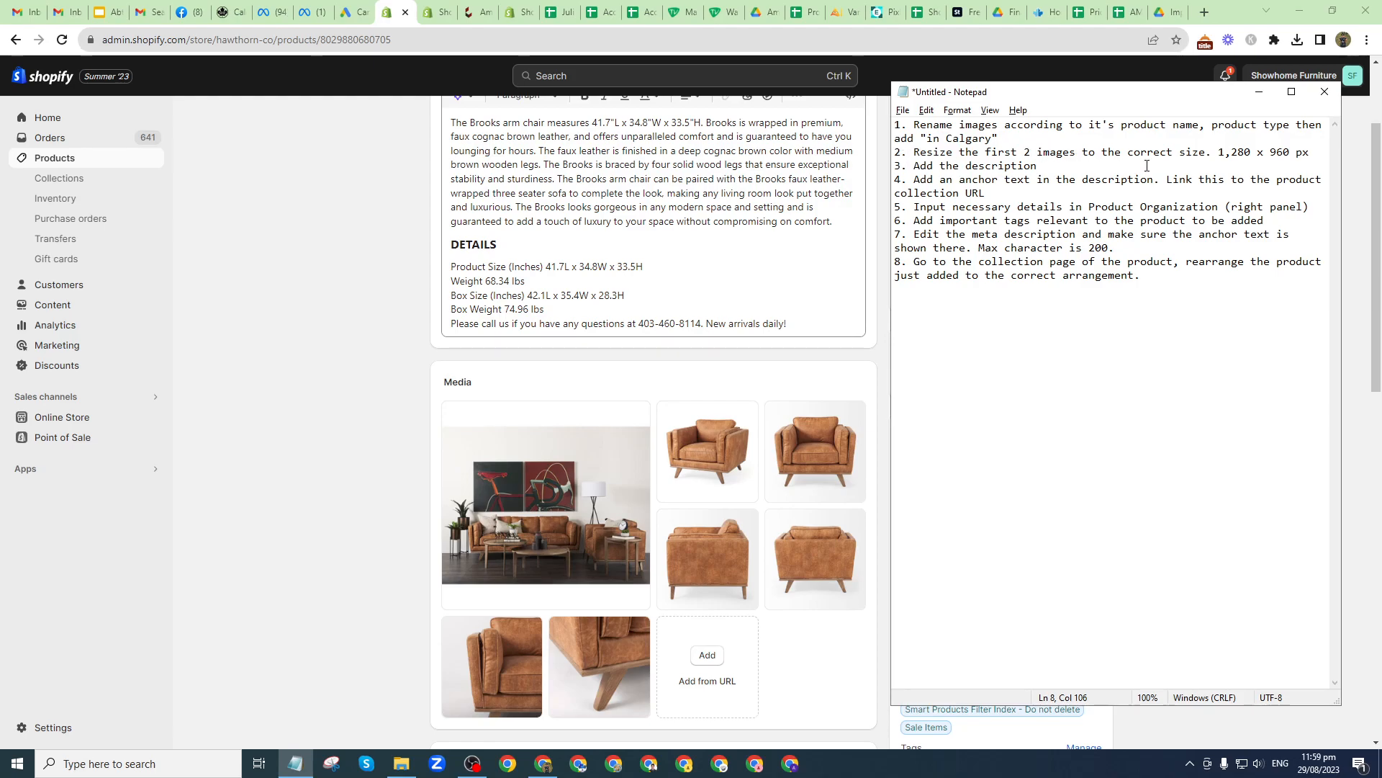
pyautogui.click(353, 453)
pyautogui.scroll(-2, 352, 458)
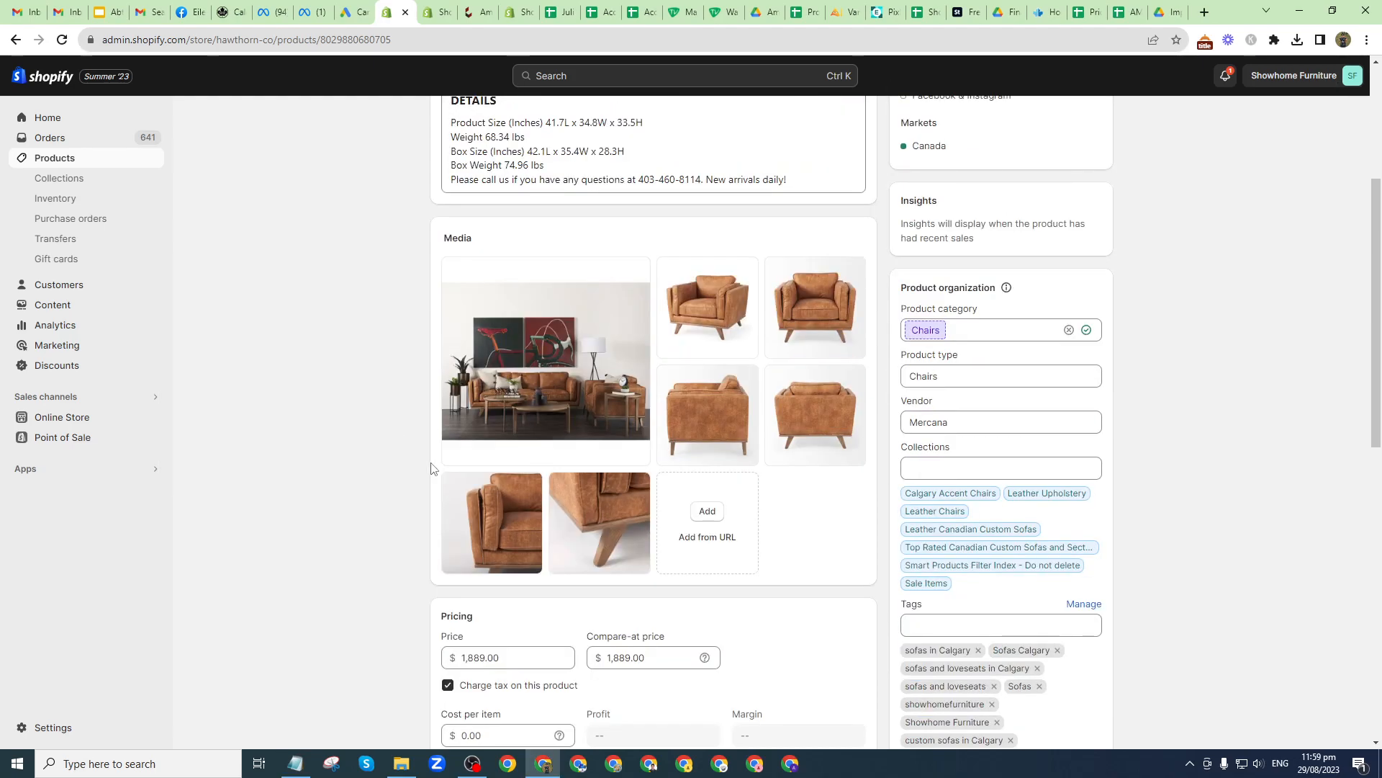
pyautogui.click(513, 387)
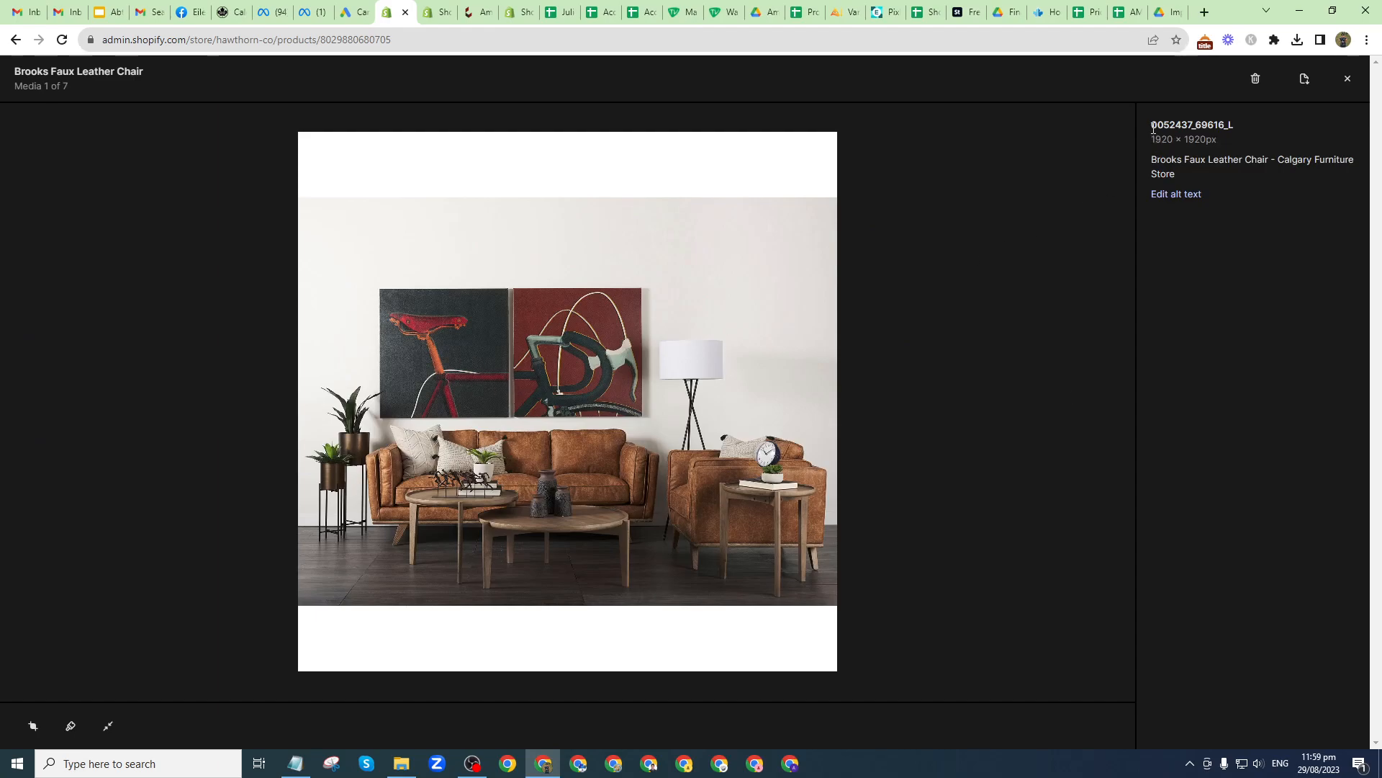
pyautogui.moveTo(1152, 128); pyautogui.dragTo(1232, 131)
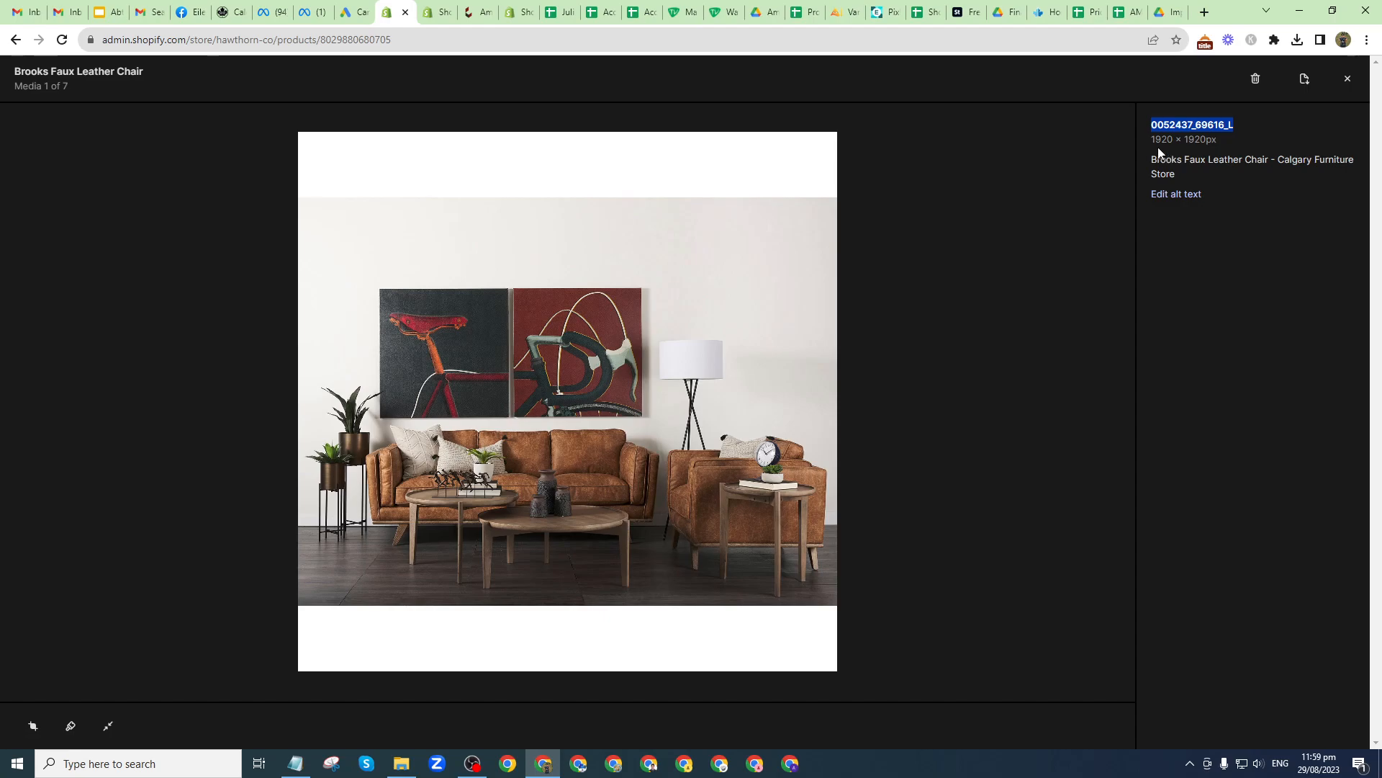
pyautogui.moveTo(1154, 141); pyautogui.dragTo(1203, 141)
pyautogui.click(1207, 142)
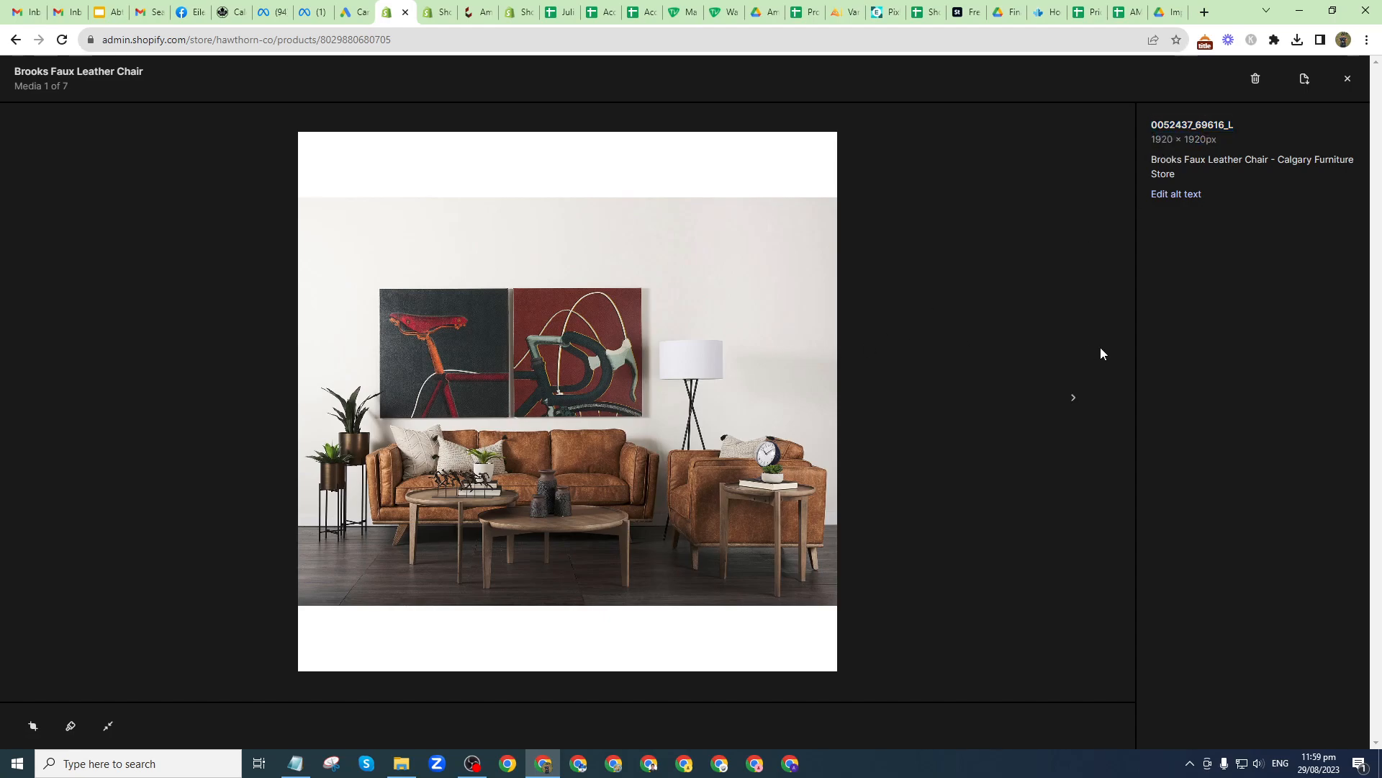
pyautogui.press('Right')
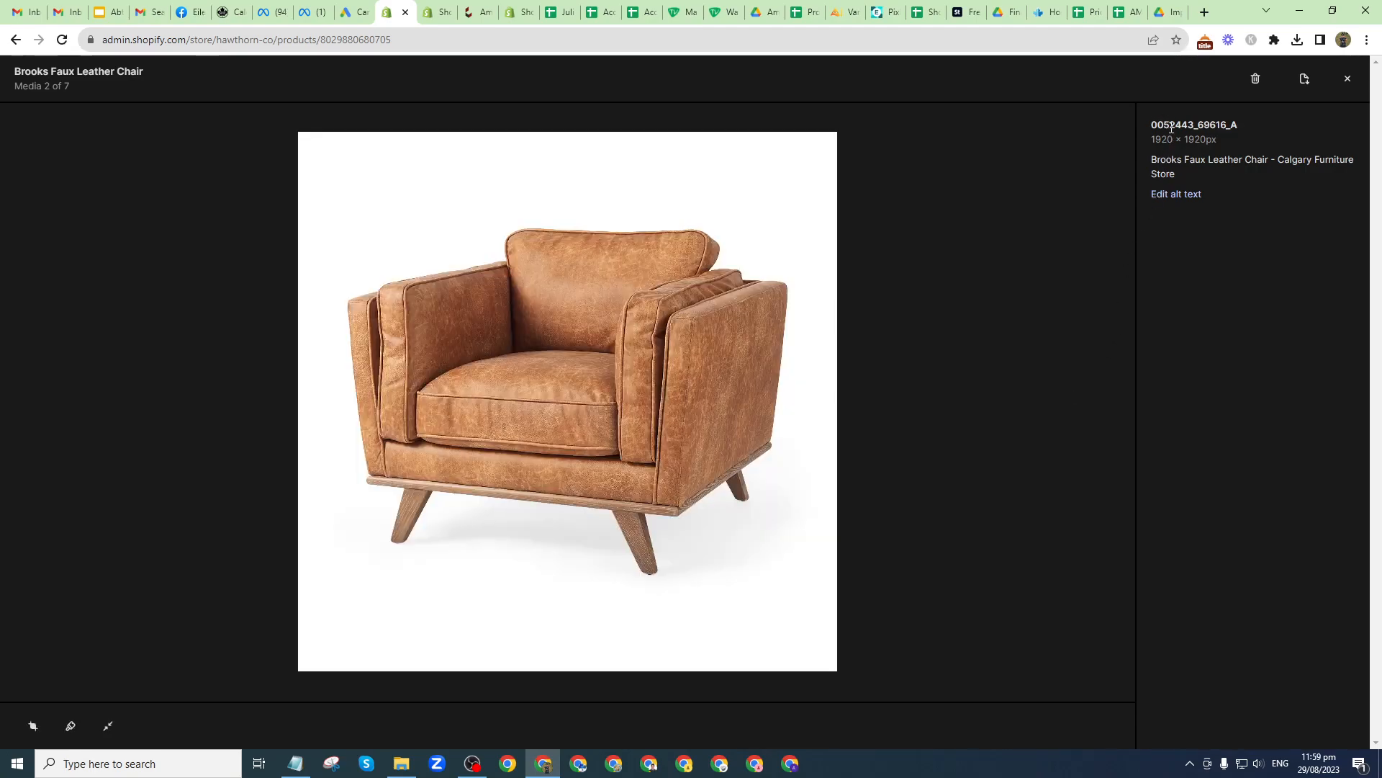
pyautogui.press('Right')
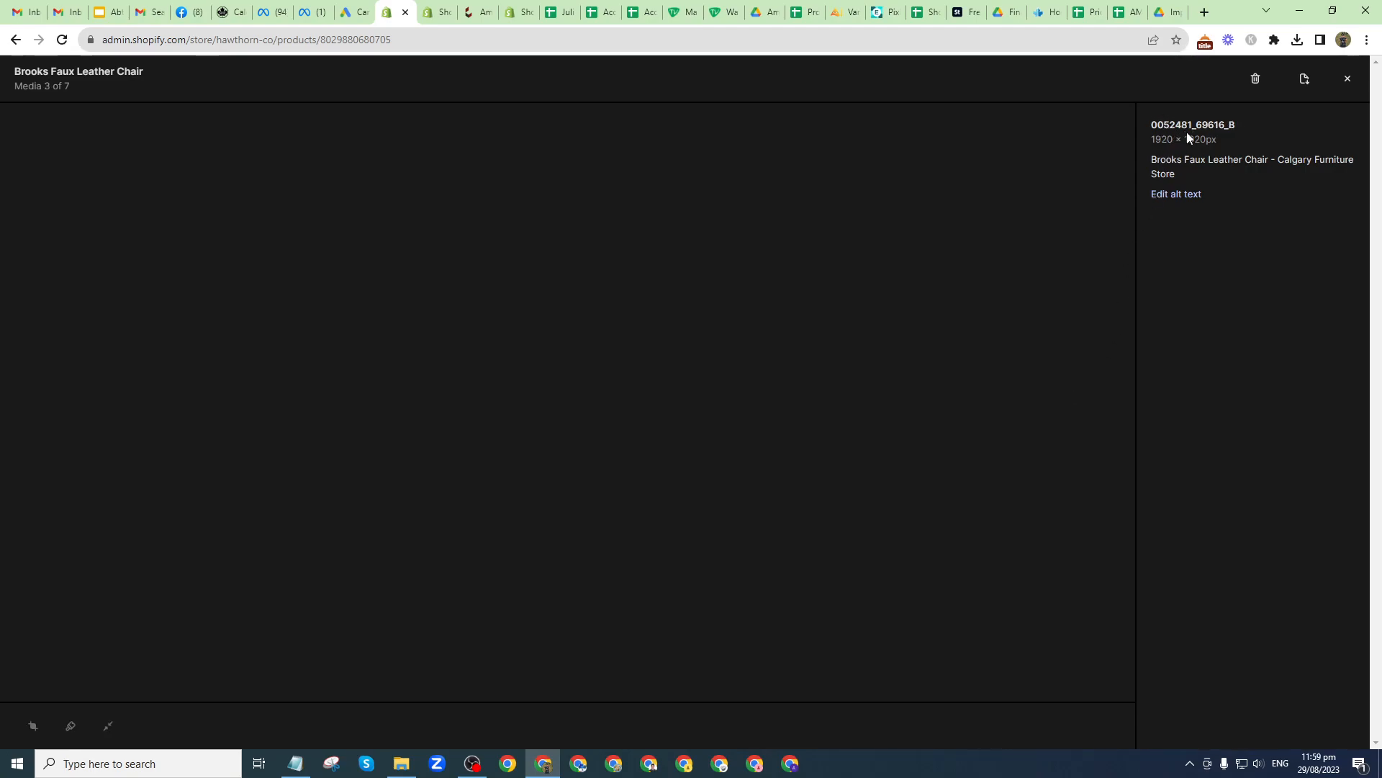
pyautogui.press('Right')
pyautogui.click(1351, 83)
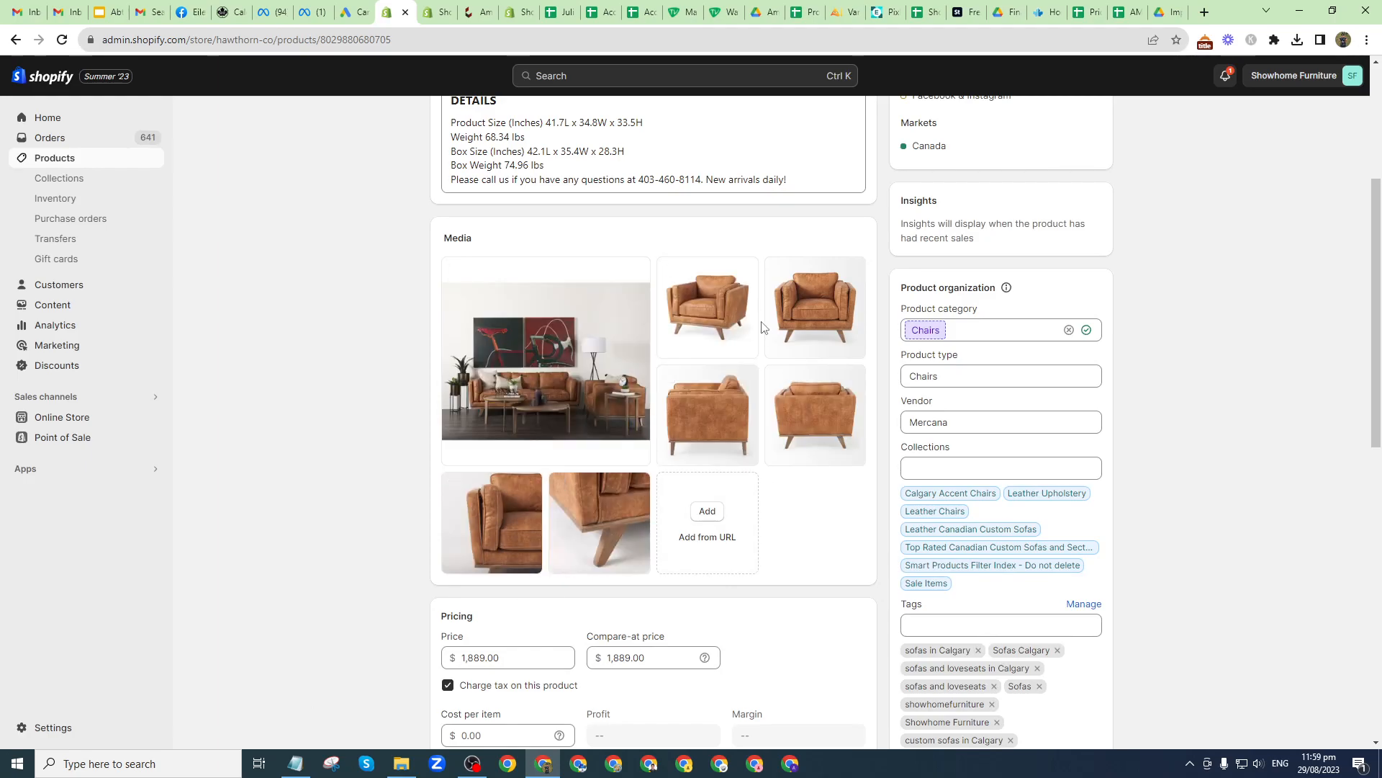
pyautogui.scroll(1, 520, 449)
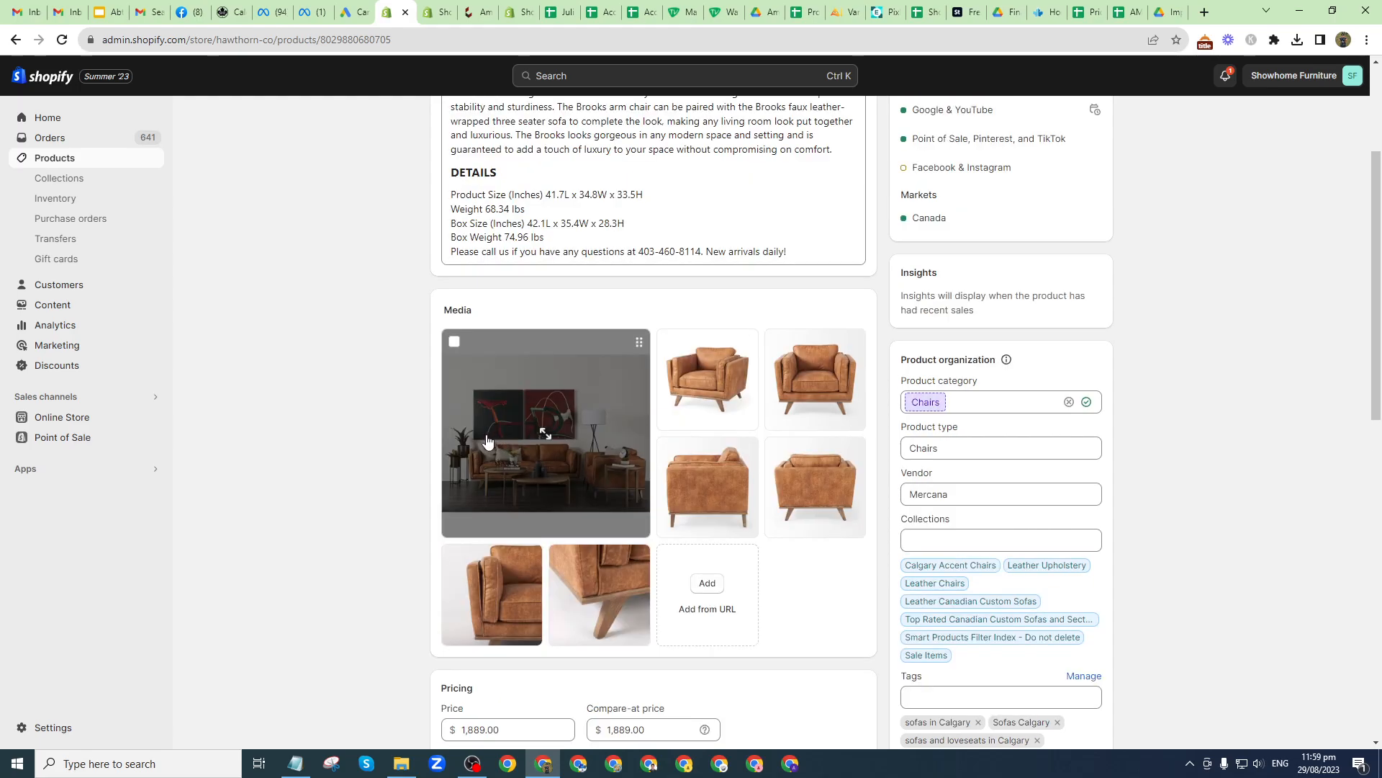
pyautogui.scroll(-1, 487, 440)
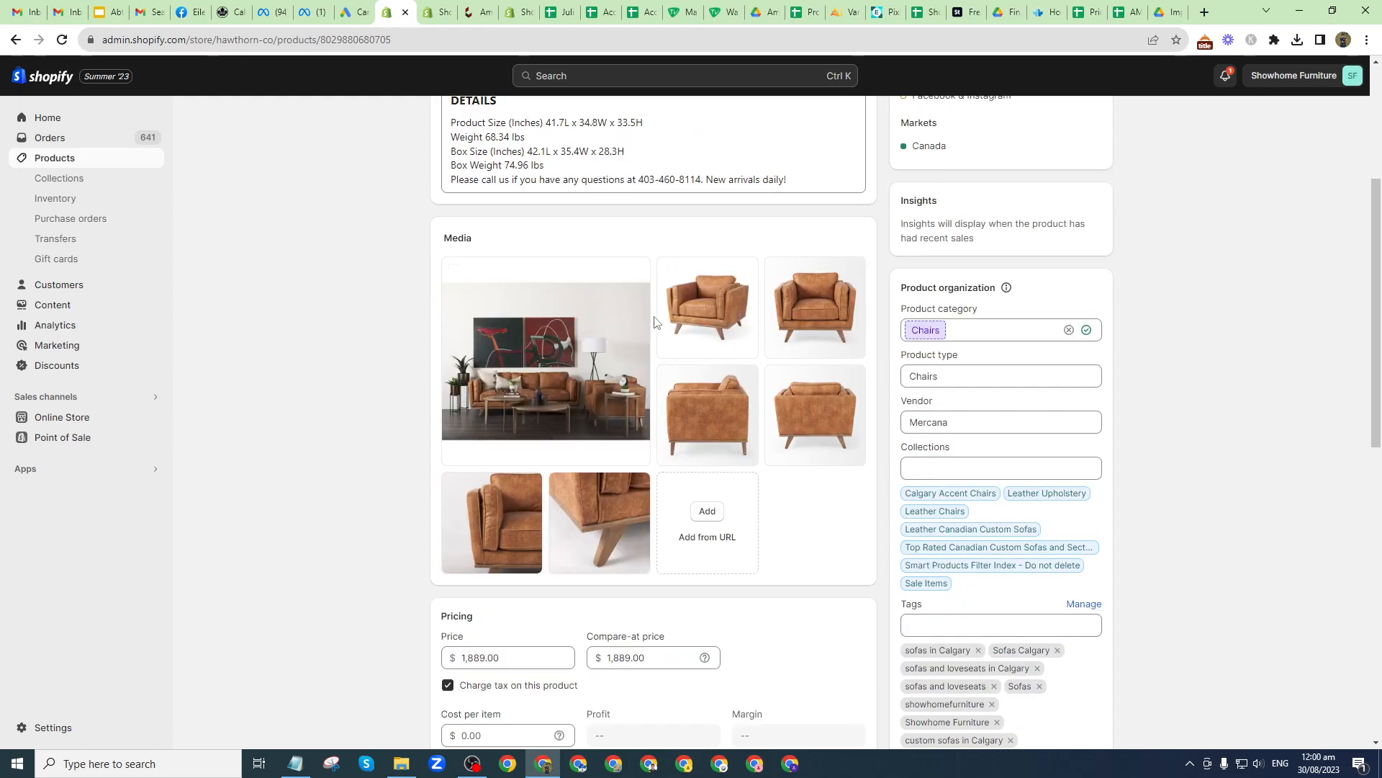
pyautogui.scroll(1, 367, 455)
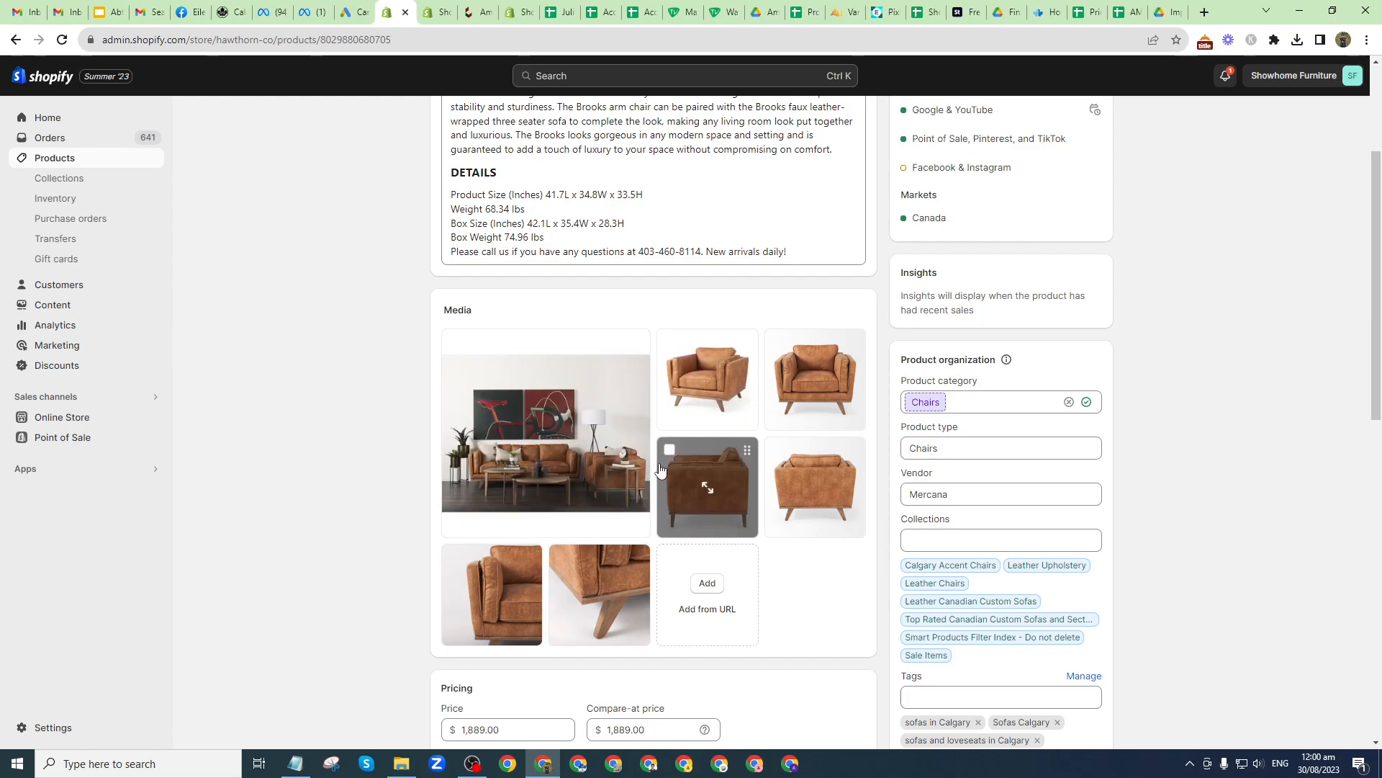
pyautogui.scroll(-1, 660, 469)
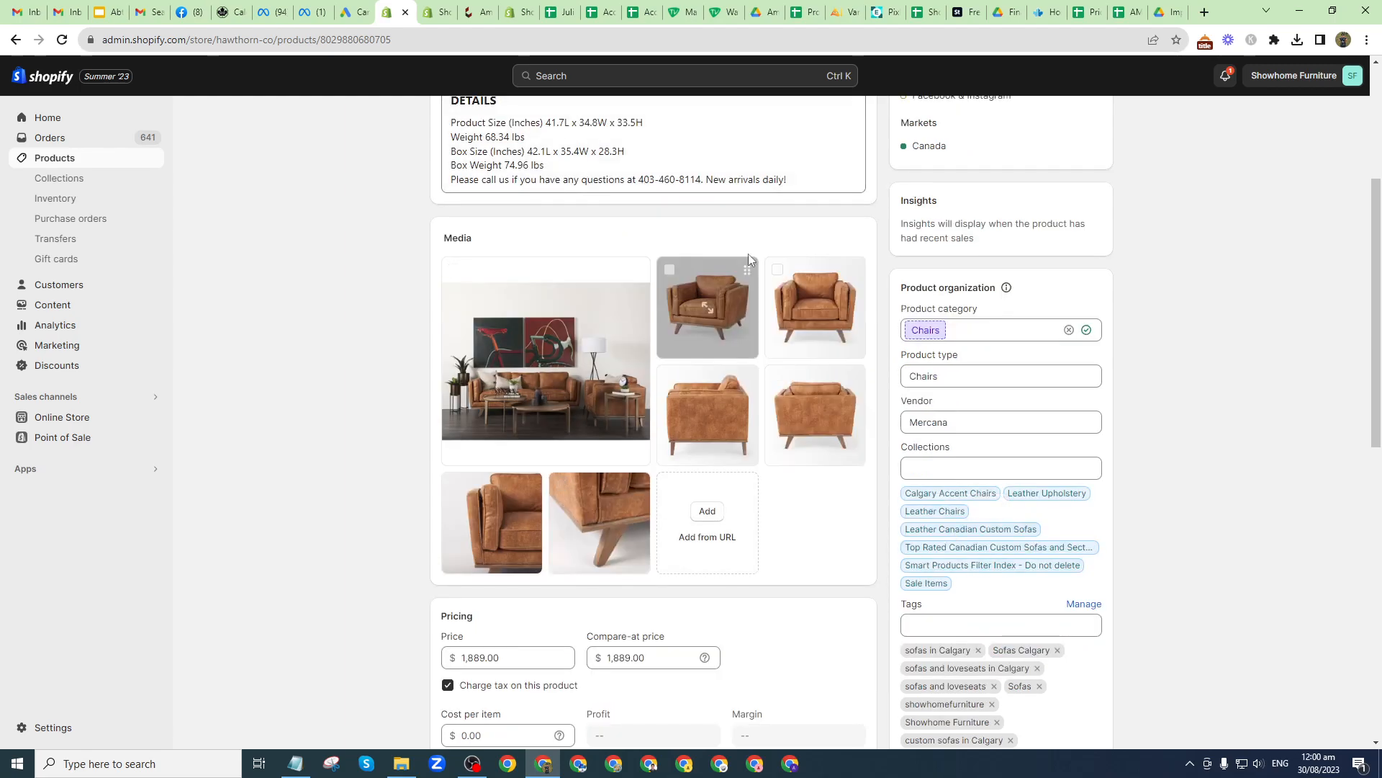
# Step: Look for the Brooks Faux Leather Chair on page 4 of the Calgary Accent Chairs collection on the Showhome Furniture storefront
pyautogui.click(432, 11)
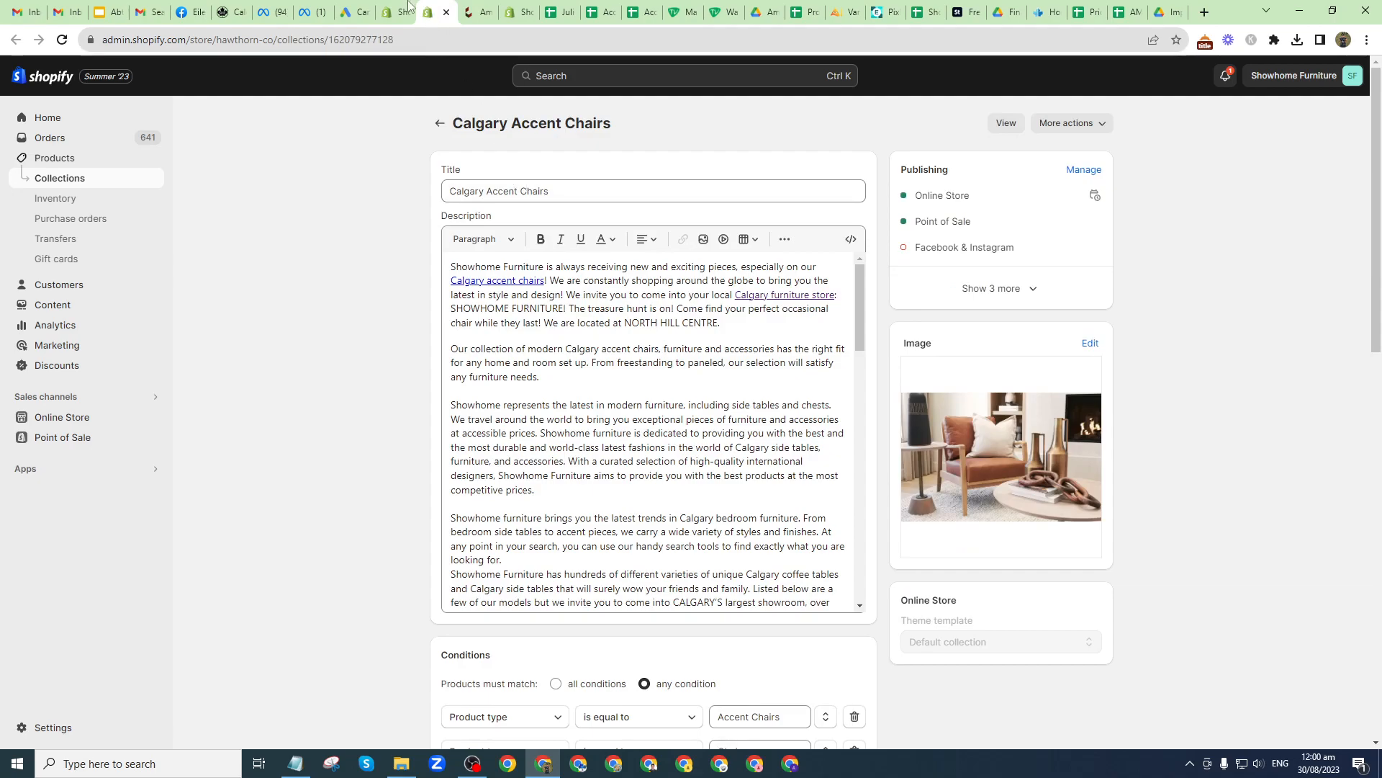
pyautogui.click(416, 7)
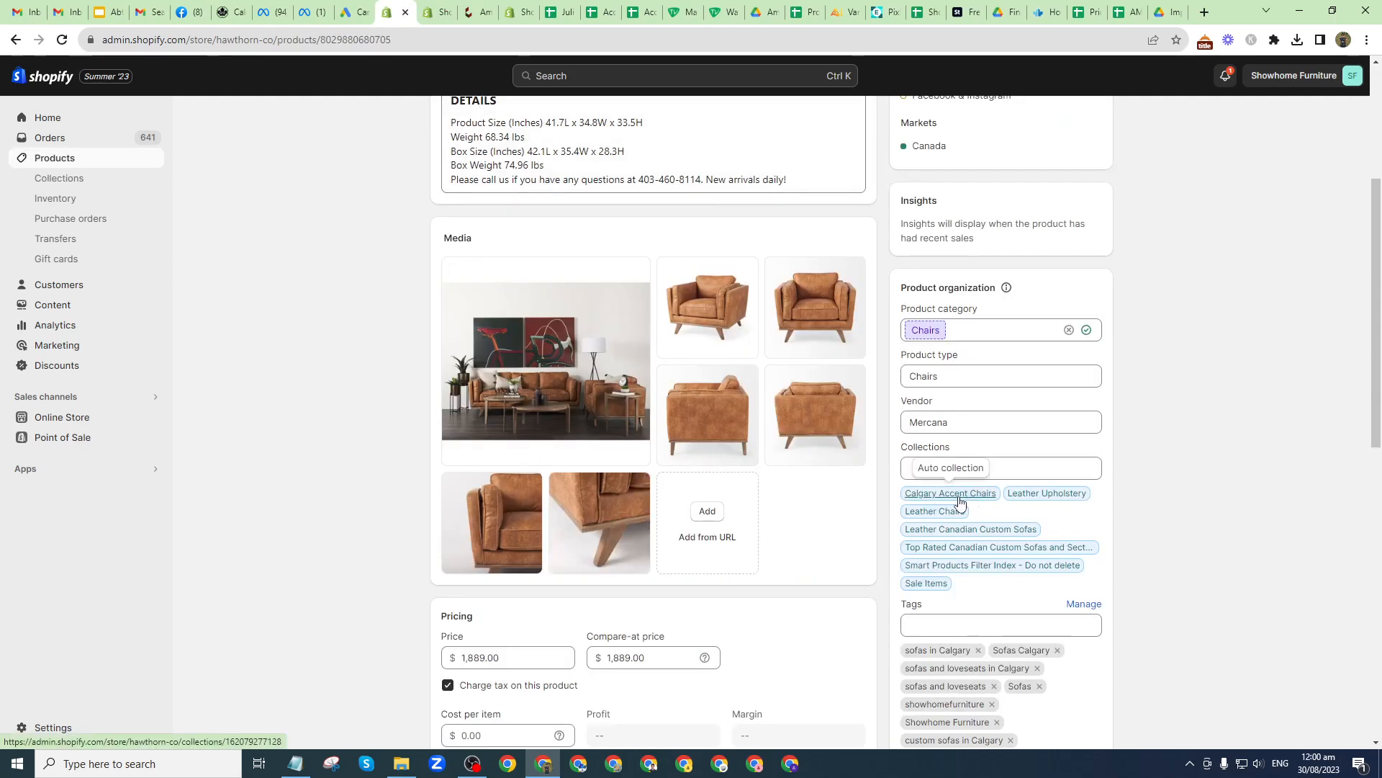
pyautogui.click(229, 11)
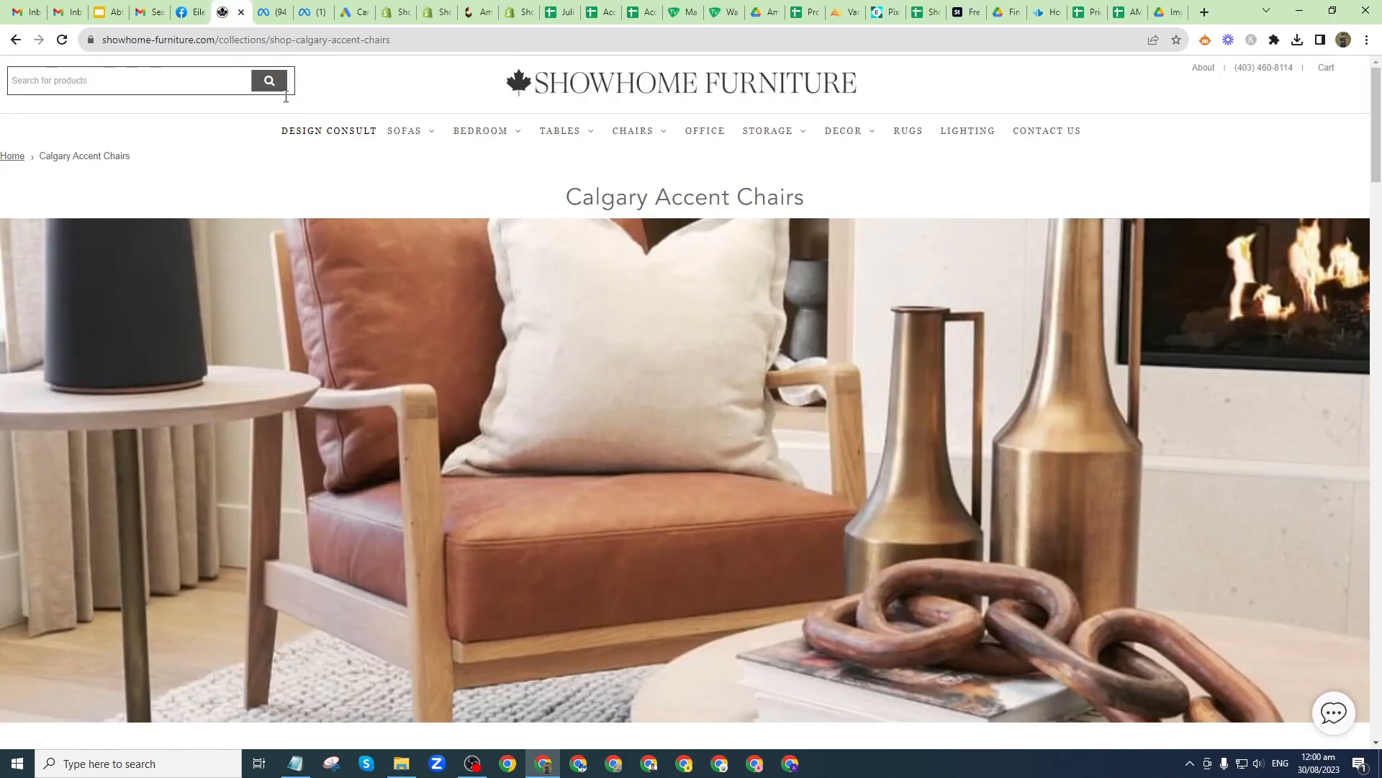
pyautogui.moveTo(626, 131)
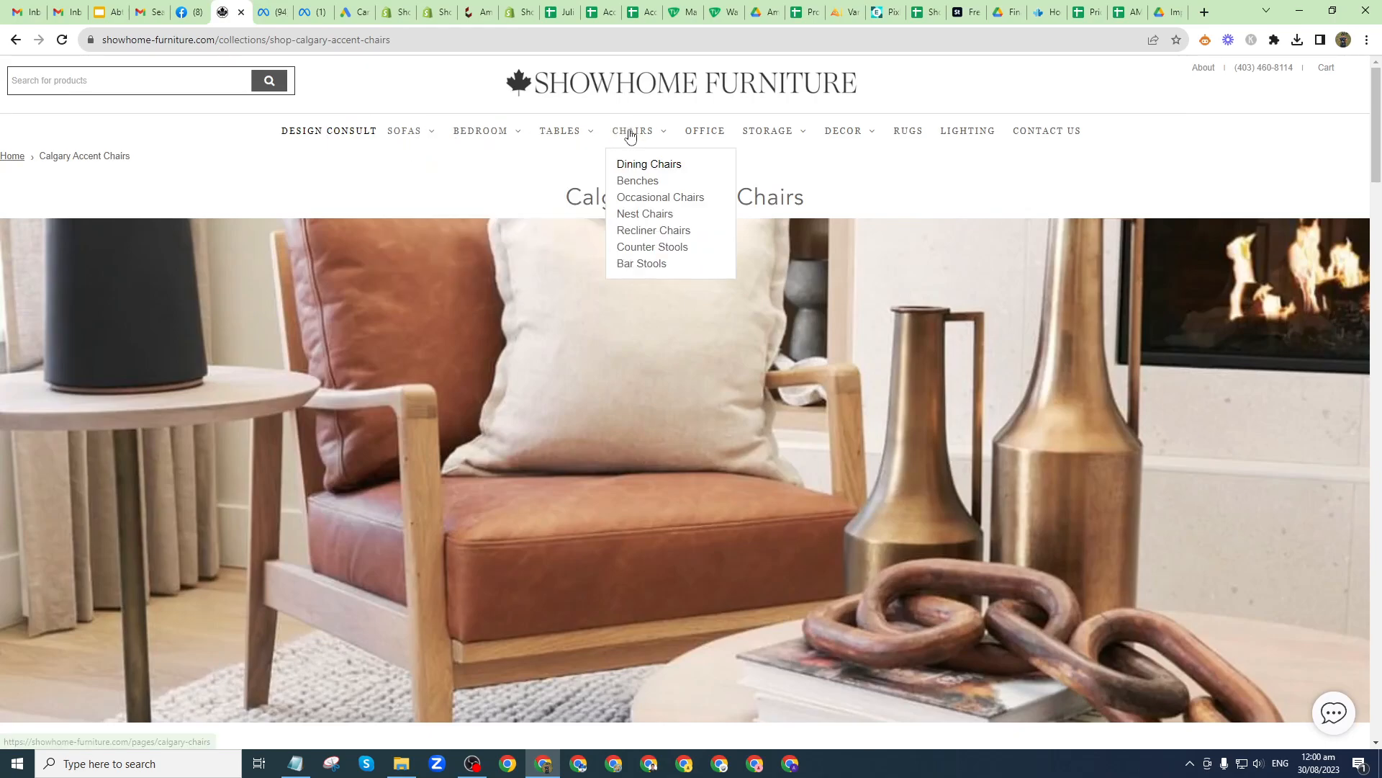
pyautogui.click(478, 324)
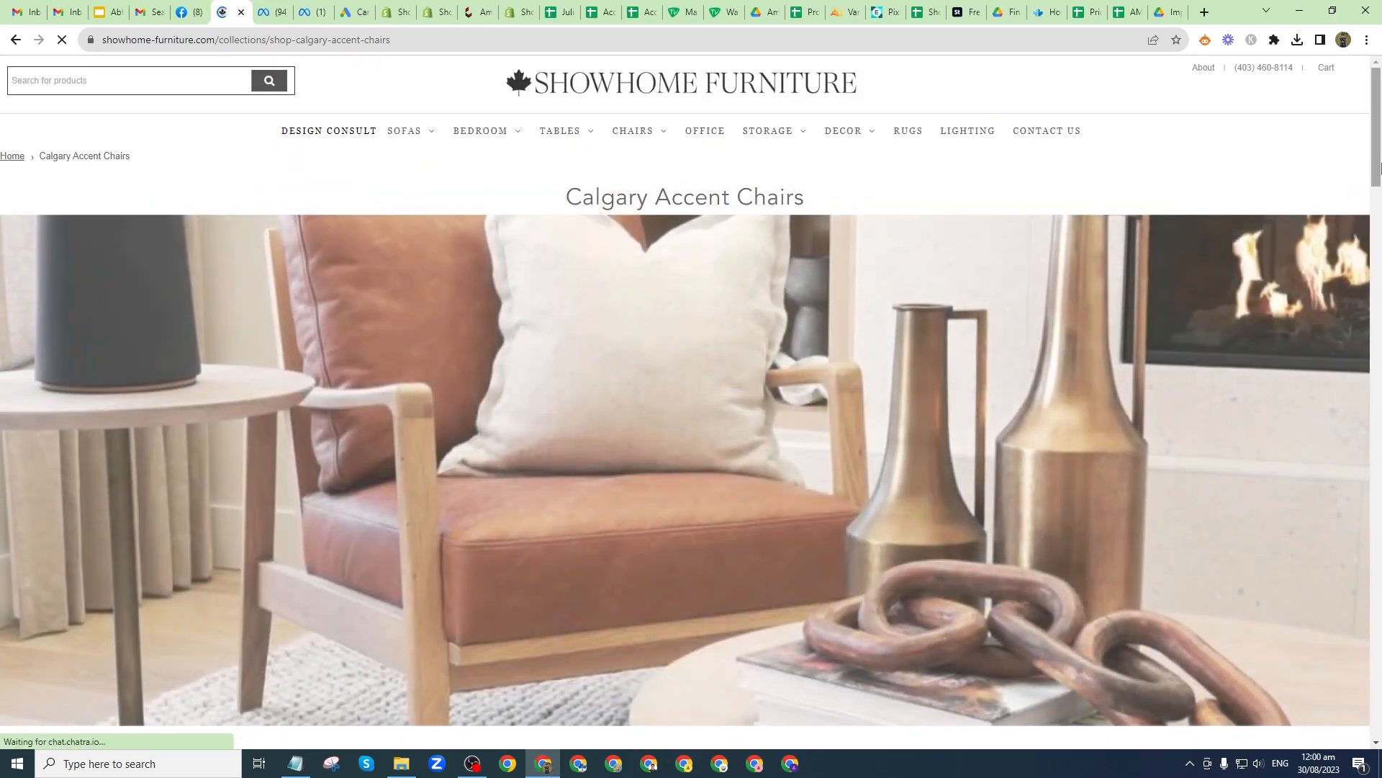
pyautogui.moveTo(1377, 164); pyautogui.dragTo(1379, 677)
pyautogui.click(713, 505)
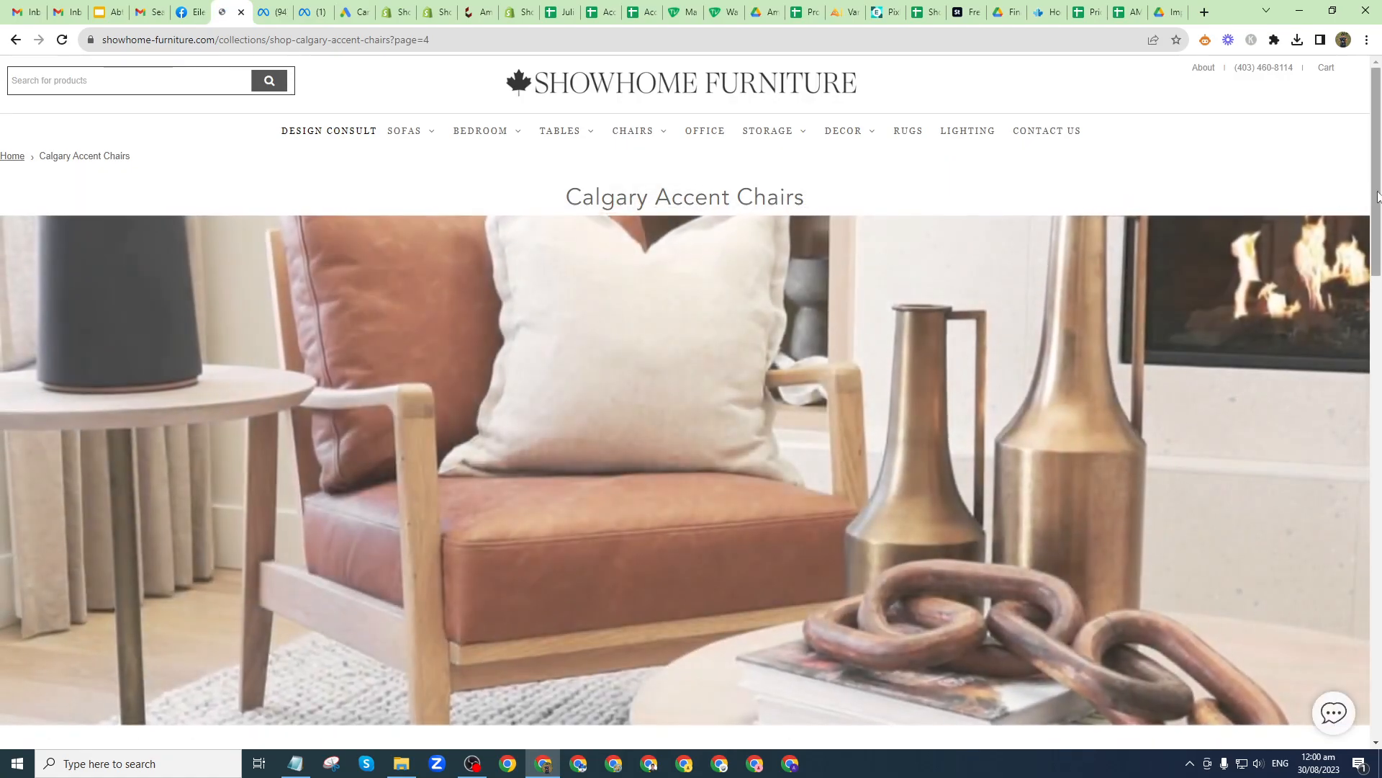
pyautogui.moveTo(1378, 196); pyautogui.dragTo(1379, 313)
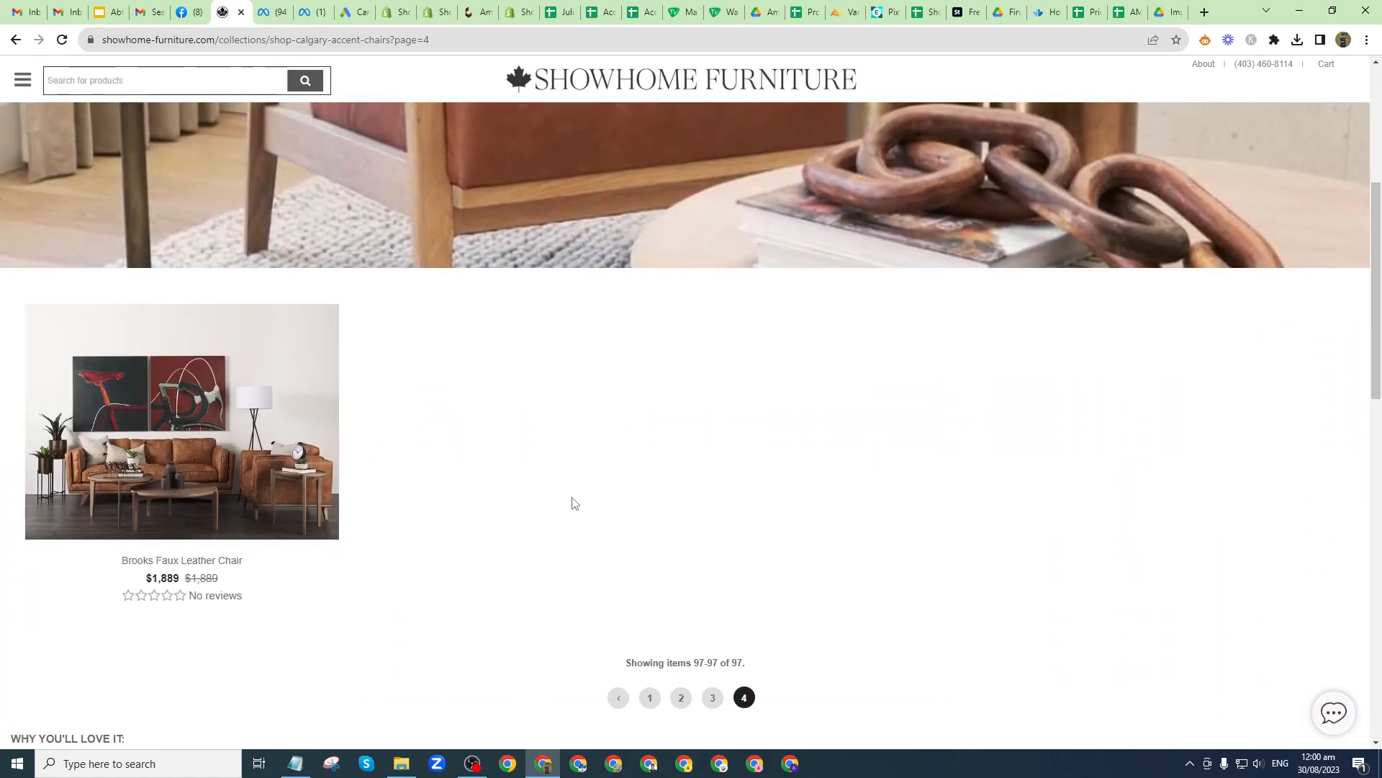
pyautogui.scroll(-1, 482, 580)
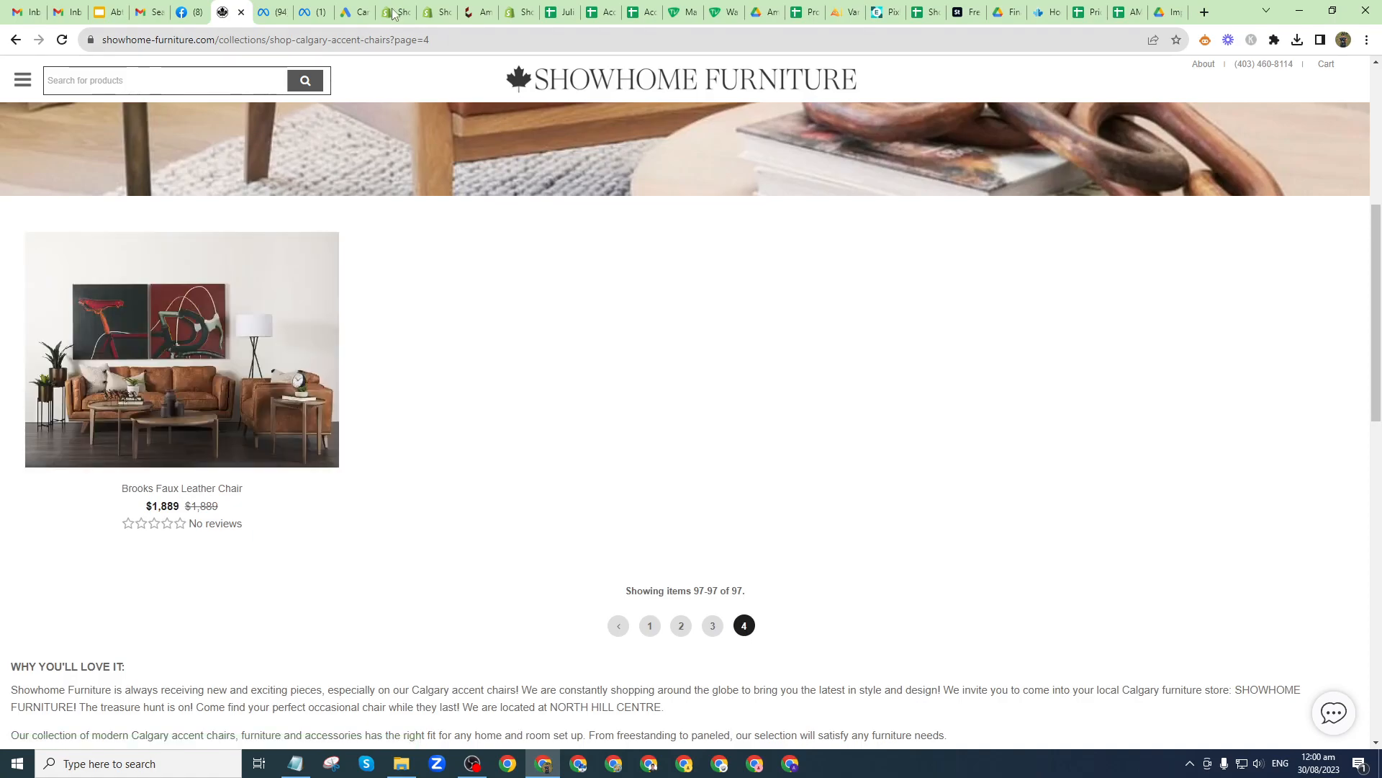
# Step: Return to the Calgary Accent Chairs collection in Shopify admin and expand its product list through to the last entry
pyautogui.click(435, 10)
pyautogui.click(508, 16)
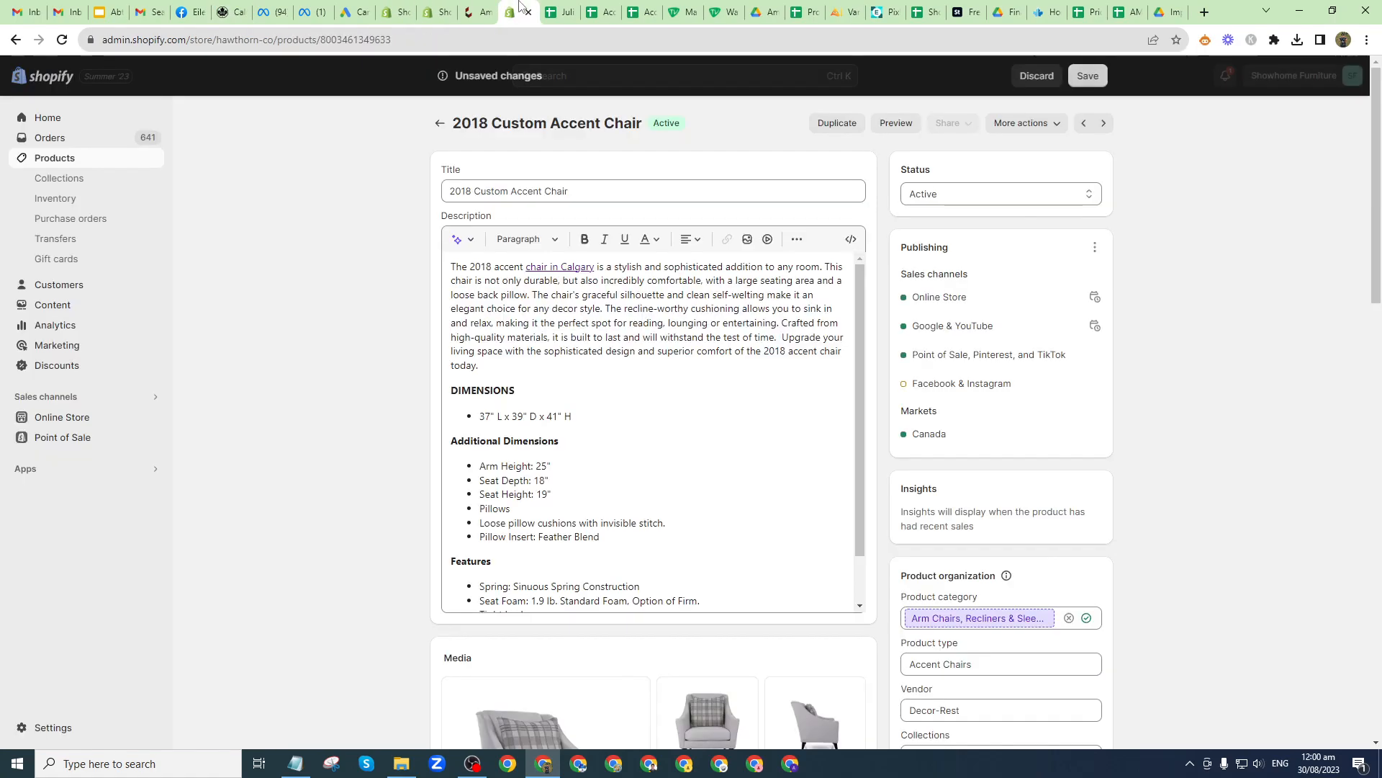
pyautogui.click(484, 6)
pyautogui.click(435, 8)
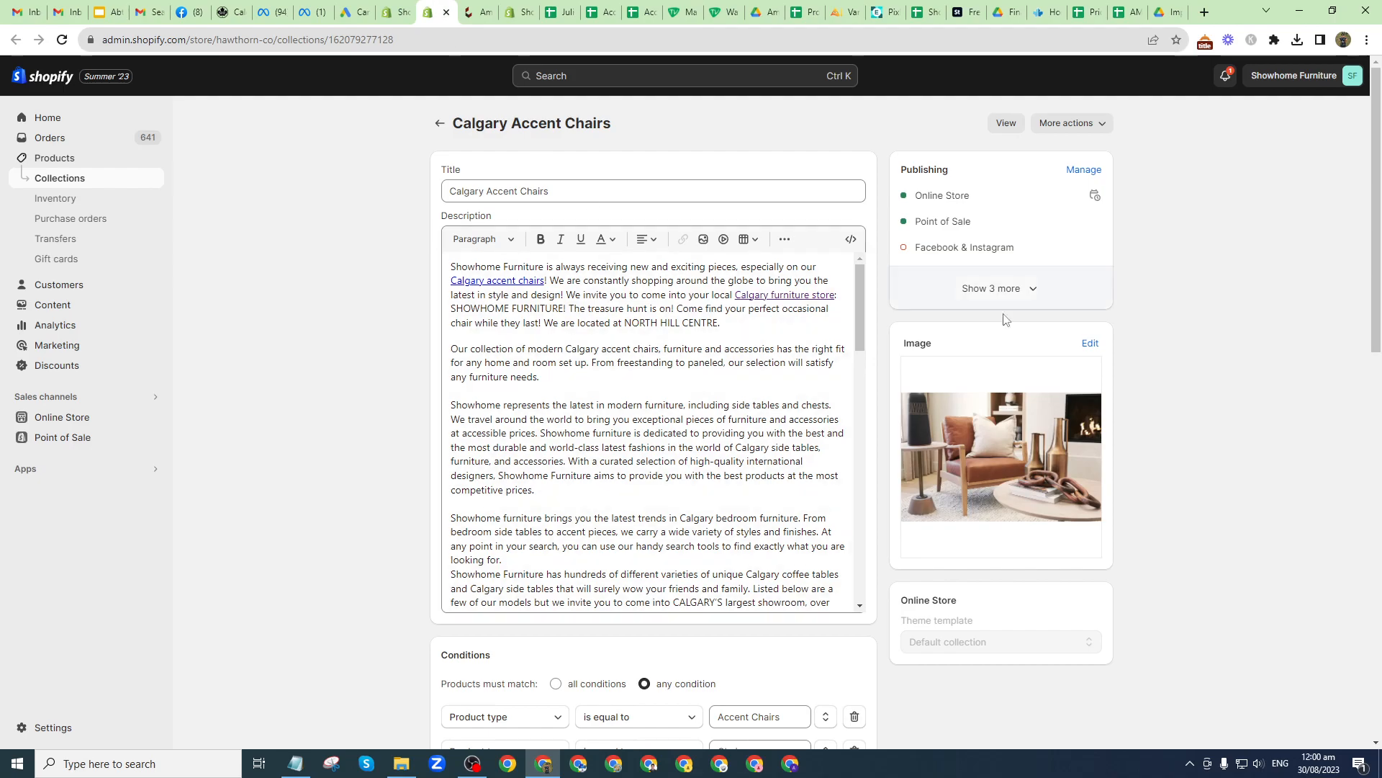
pyautogui.moveTo(1377, 307); pyautogui.dragTo(1381, 689)
pyautogui.scroll(1, 691, 549)
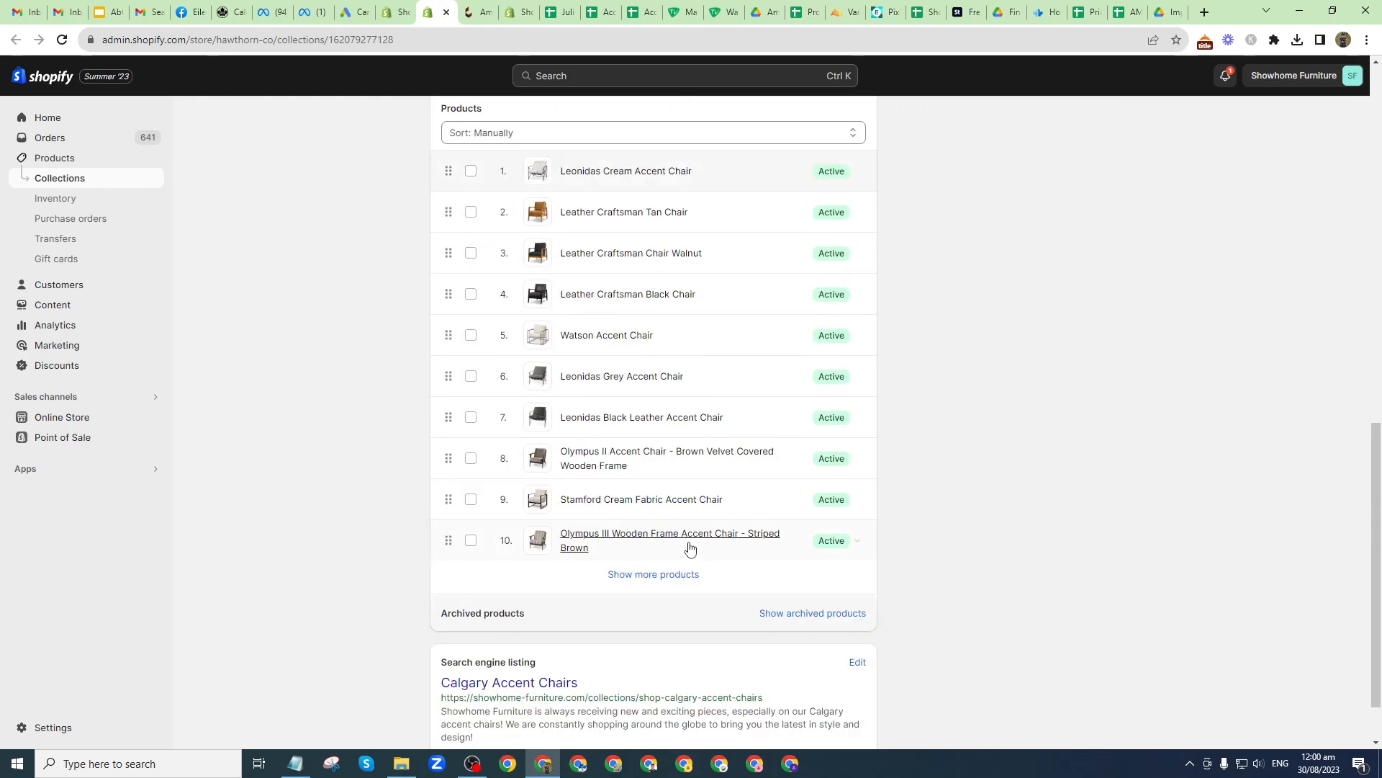
pyautogui.click(655, 576)
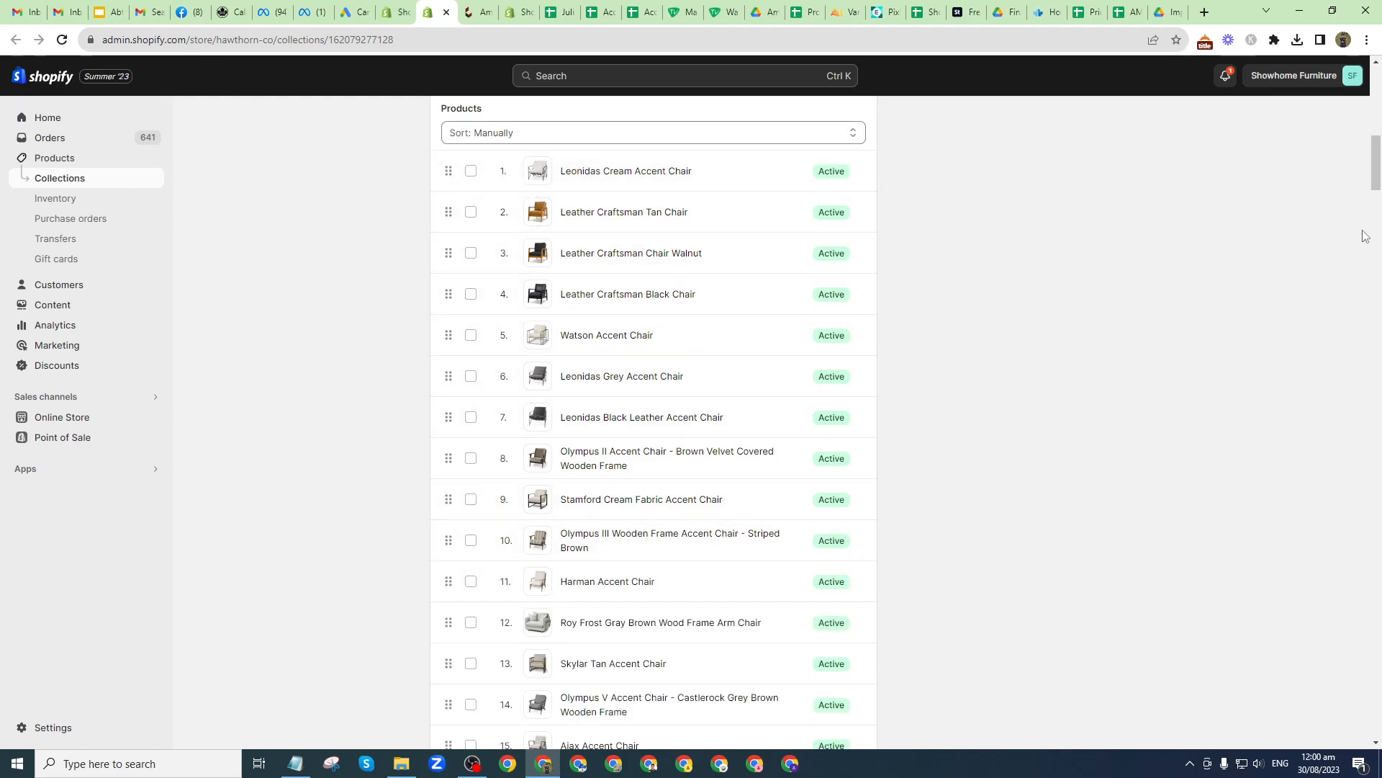
pyautogui.moveTo(1376, 162); pyautogui.dragTo(1276, 719)
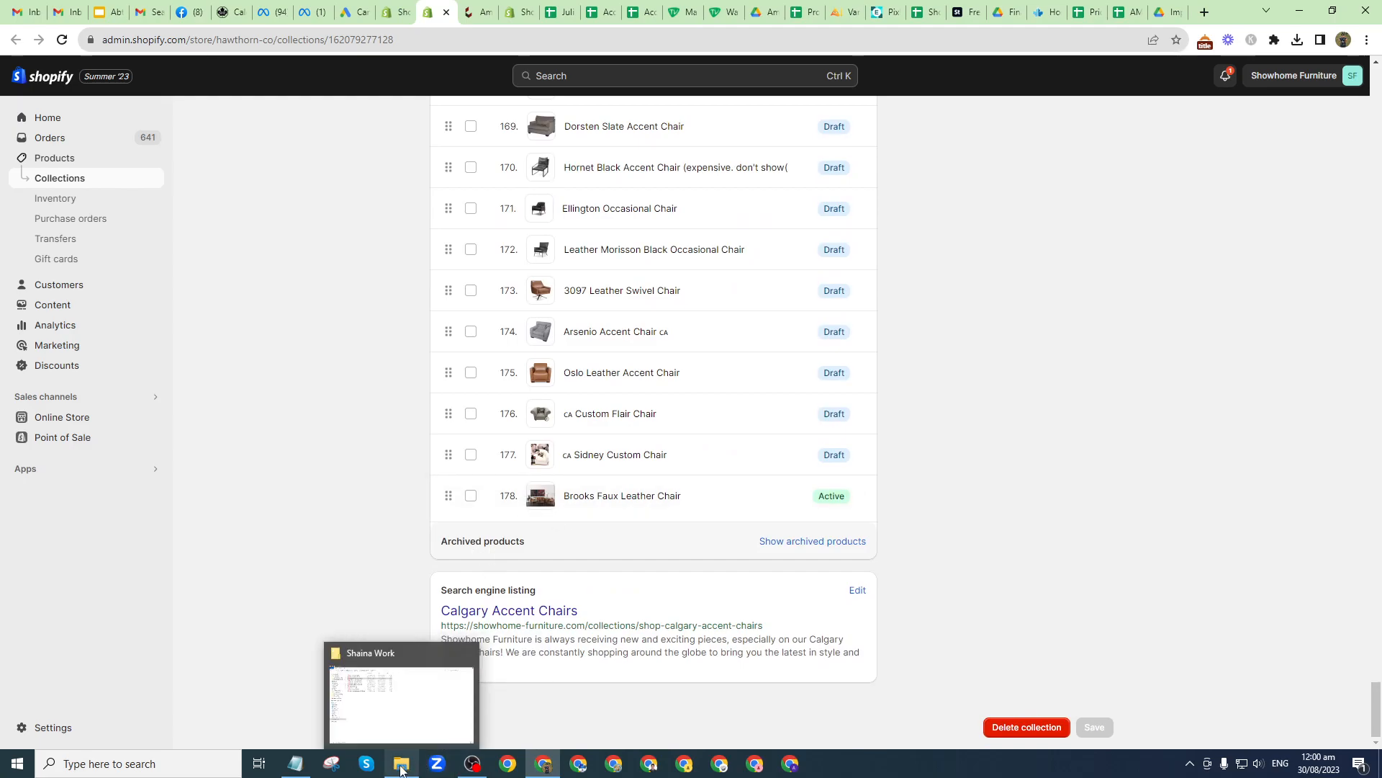
# Step: Review checklist item 8 in Notepad about rearranging the newly added product in its collection, then return to the collection
pyautogui.click(304, 769)
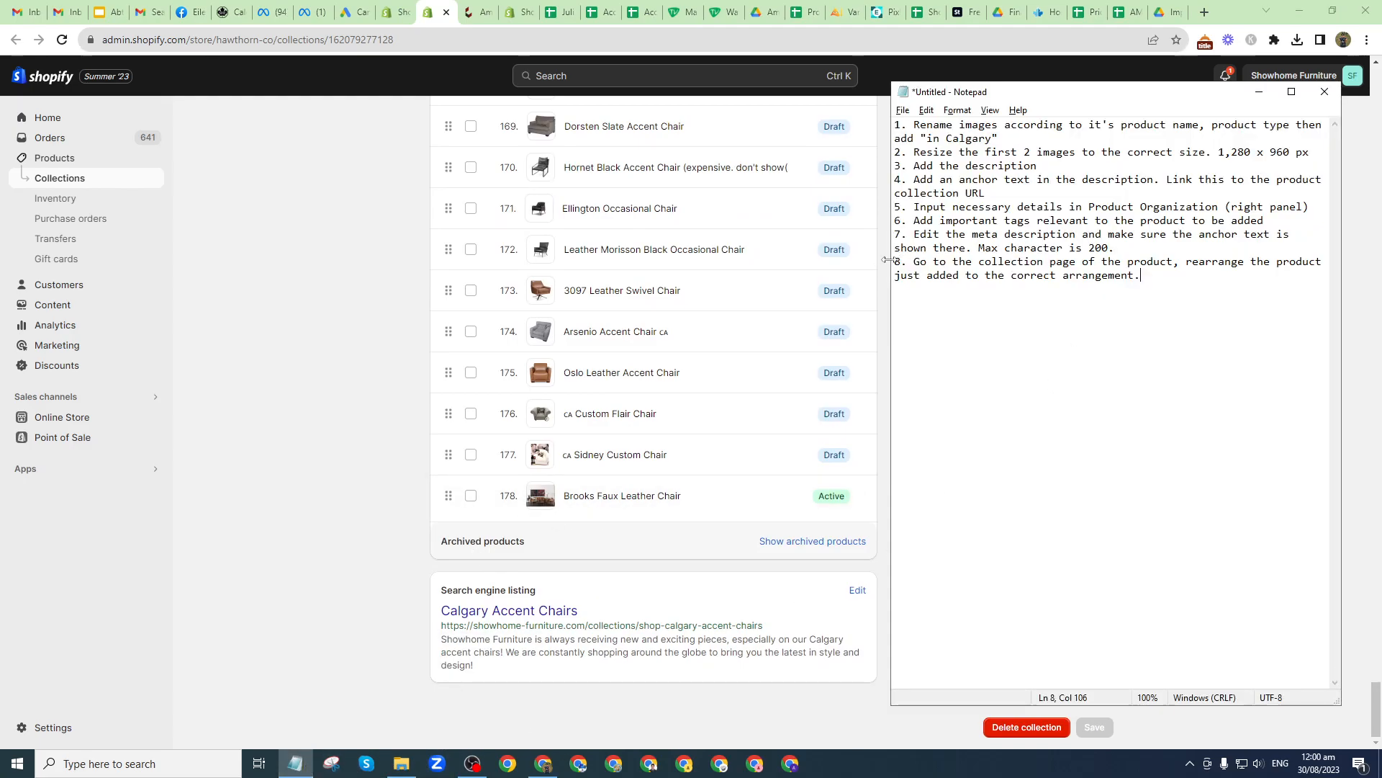
pyautogui.moveTo(896, 261); pyautogui.dragTo(1145, 281)
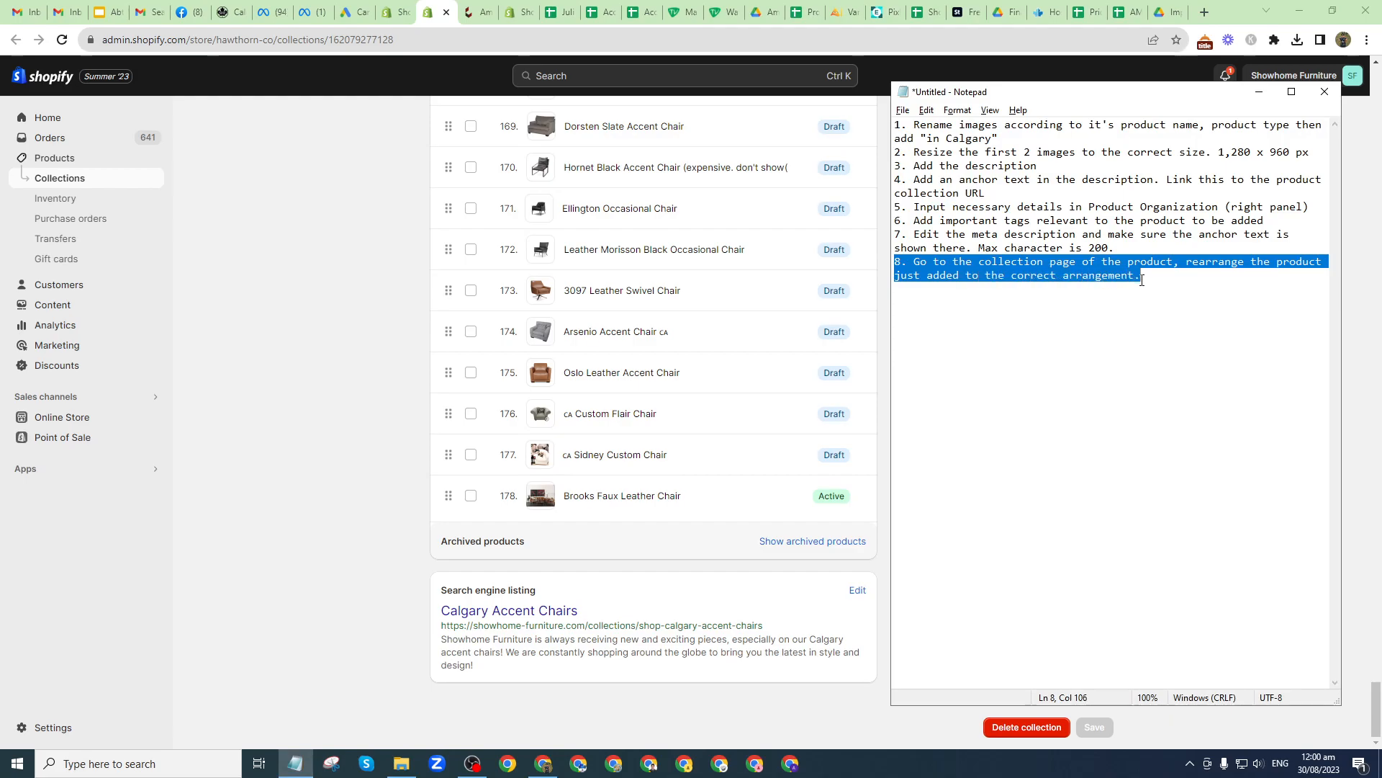
pyautogui.click(1145, 281)
pyautogui.click(356, 470)
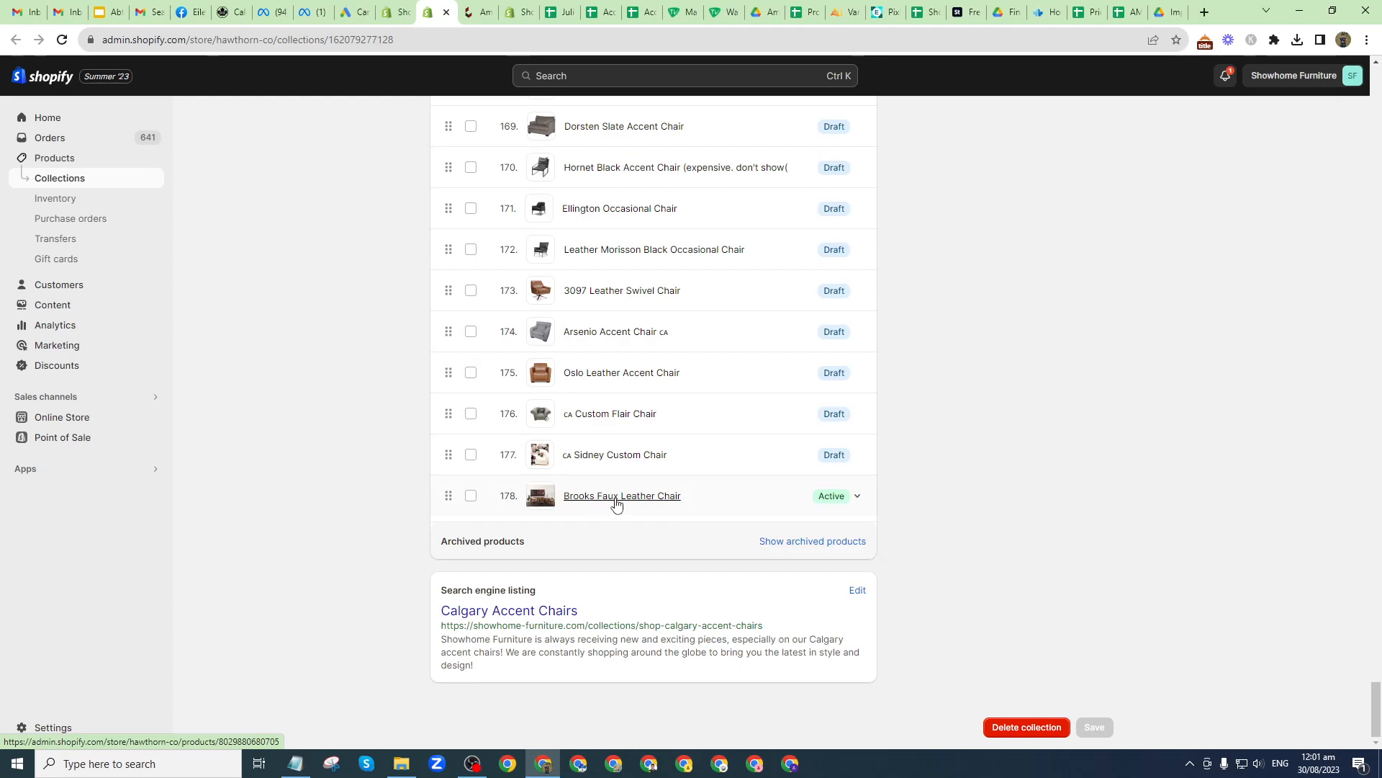
# Step: Move the Brooks Faux Leather Chair to position 10 in the Calgary Accent Chairs collection
pyautogui.click(470, 497)
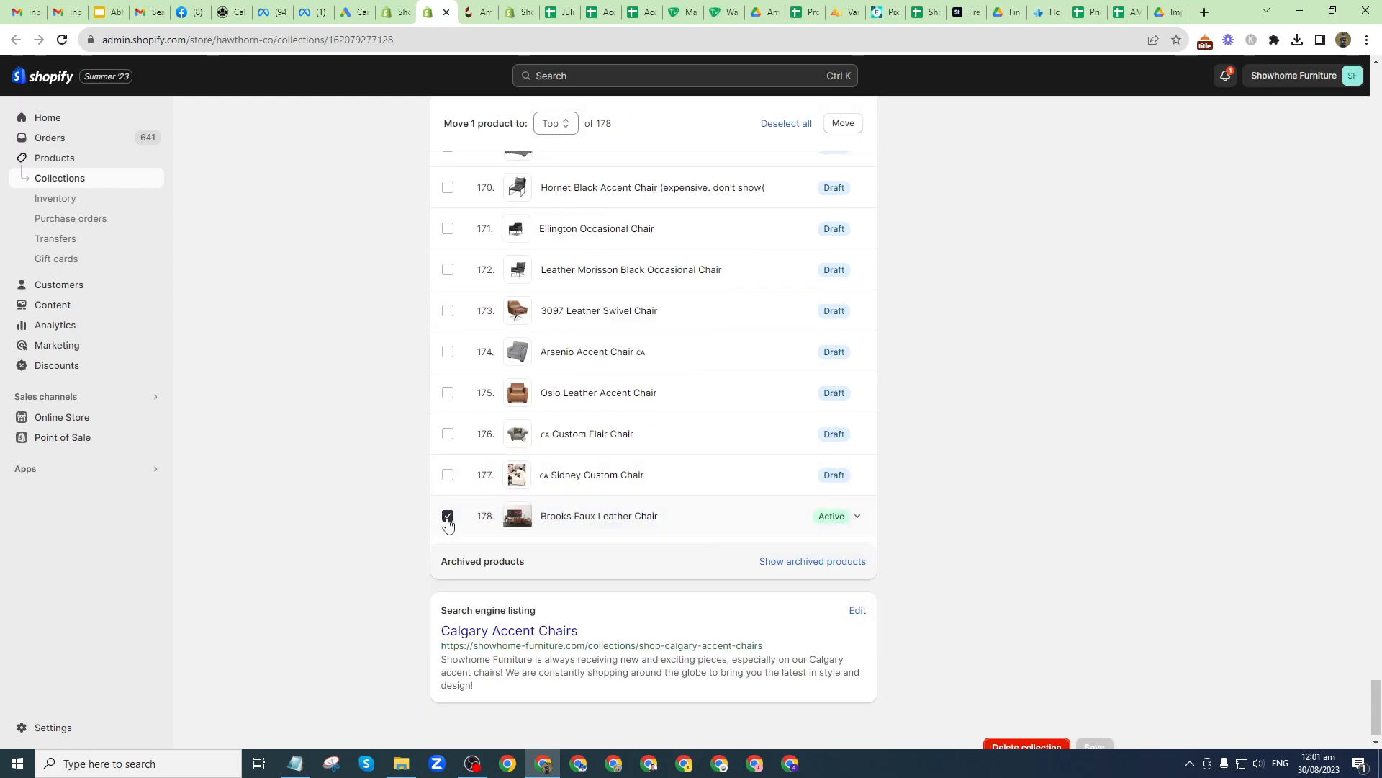
pyautogui.click(559, 131)
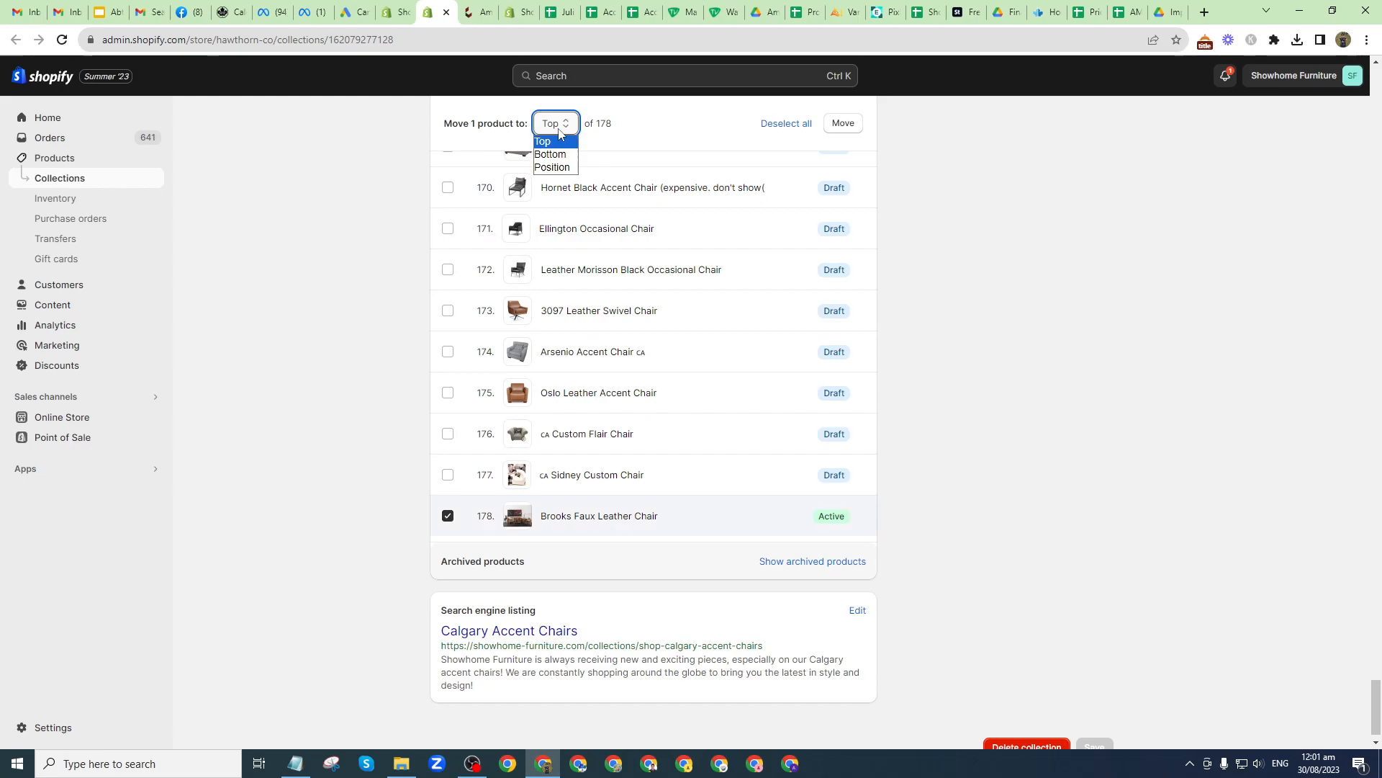
pyautogui.click(553, 168)
pyautogui.click(626, 124)
pyautogui.write('10')
pyautogui.click(827, 127)
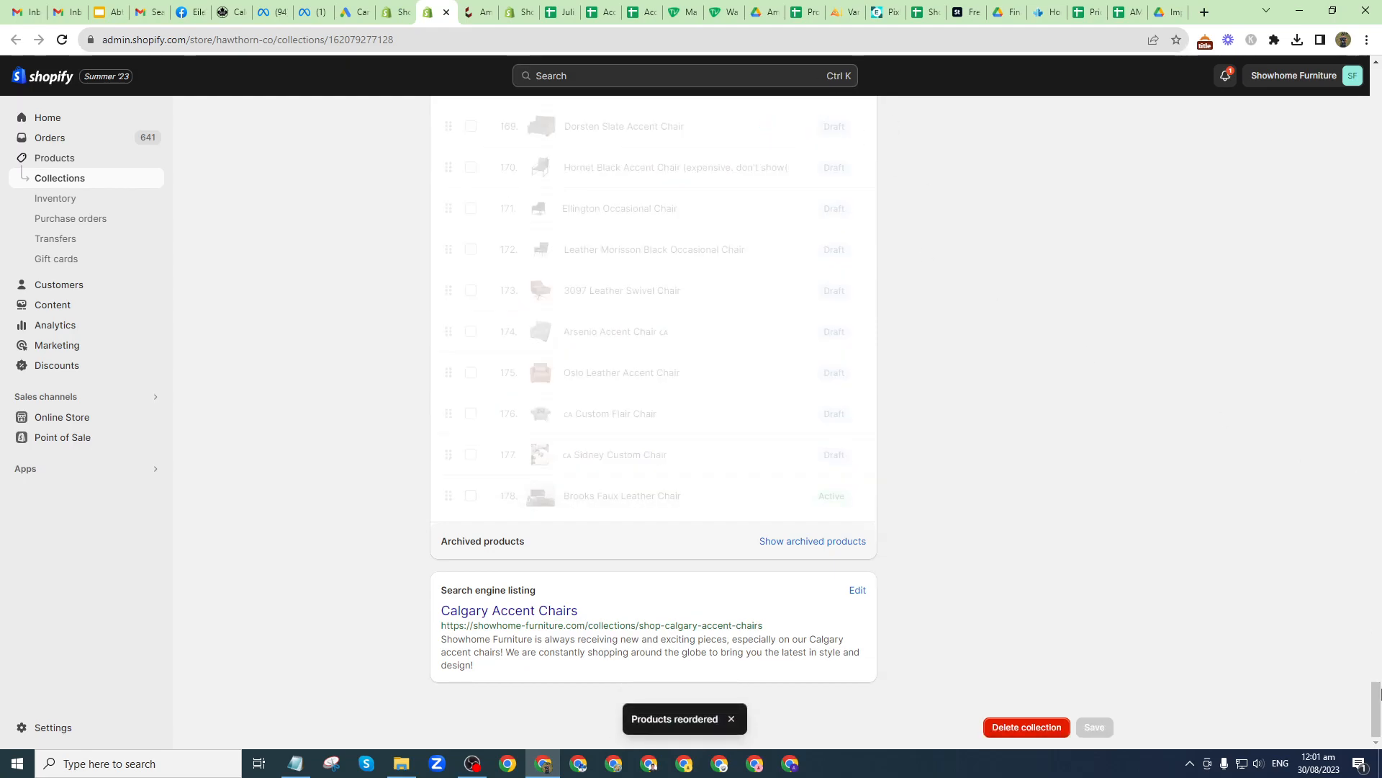
pyautogui.moveTo(1381, 651); pyautogui.dragTo(1380, 180)
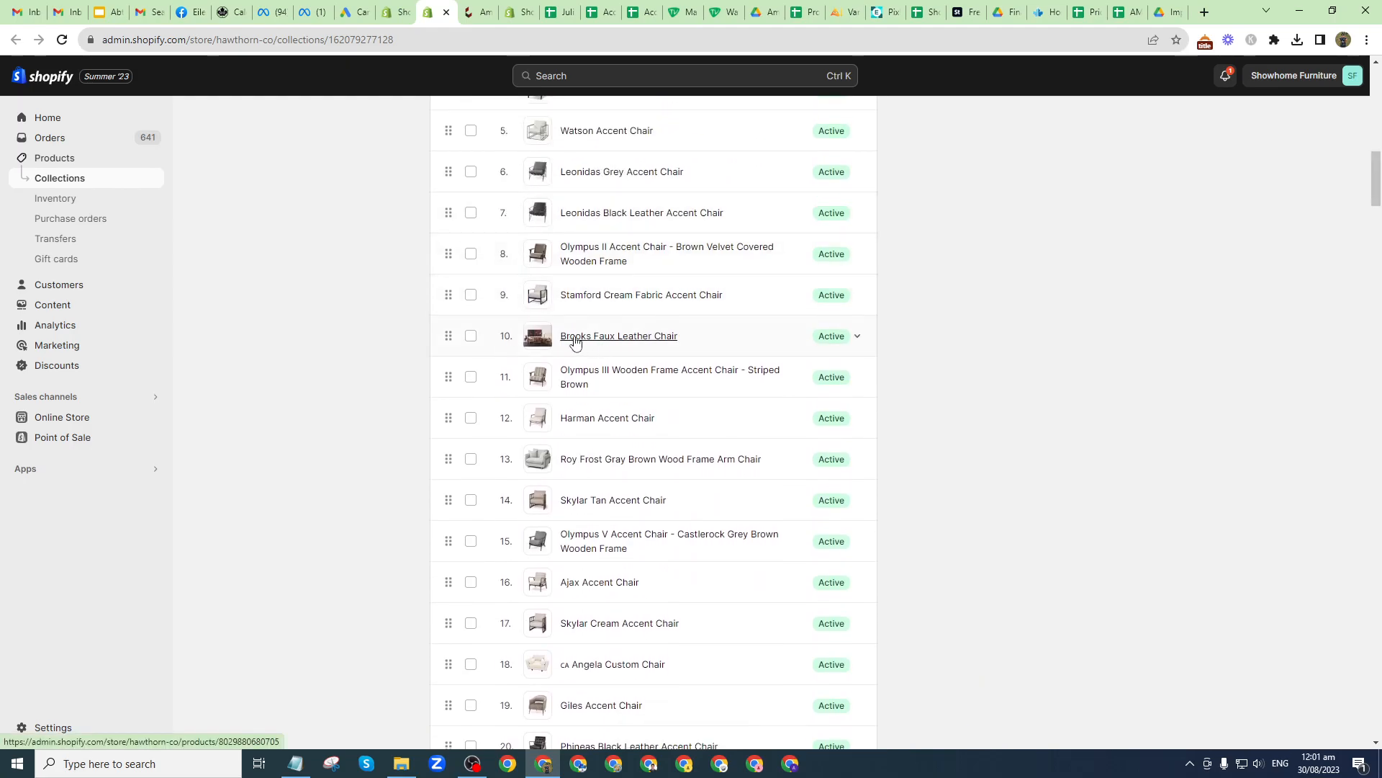
# Step: Check the Brooks Faux Leather Chair's placement on page 1 of the Calgary Accent Chairs collection on the storefront
pyautogui.click(224, 8)
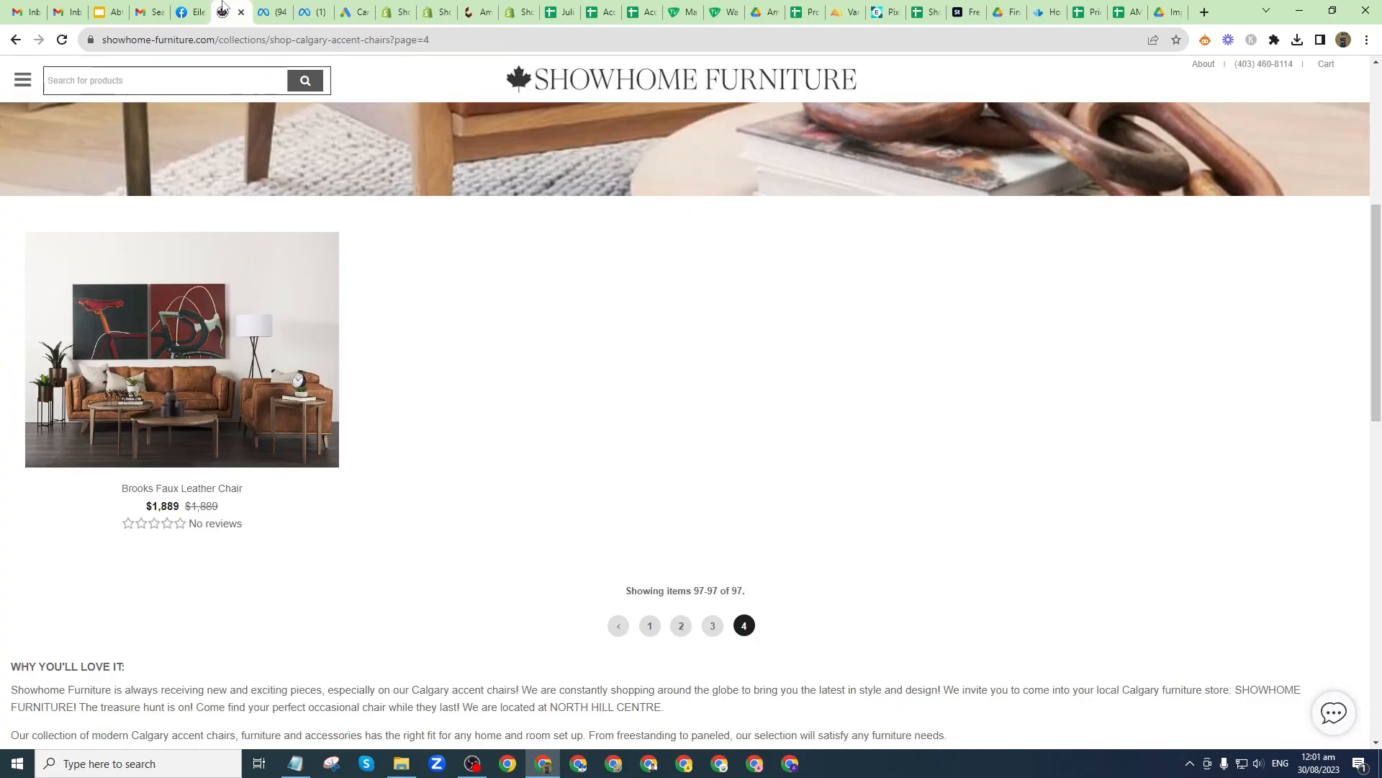
pyautogui.click(650, 625)
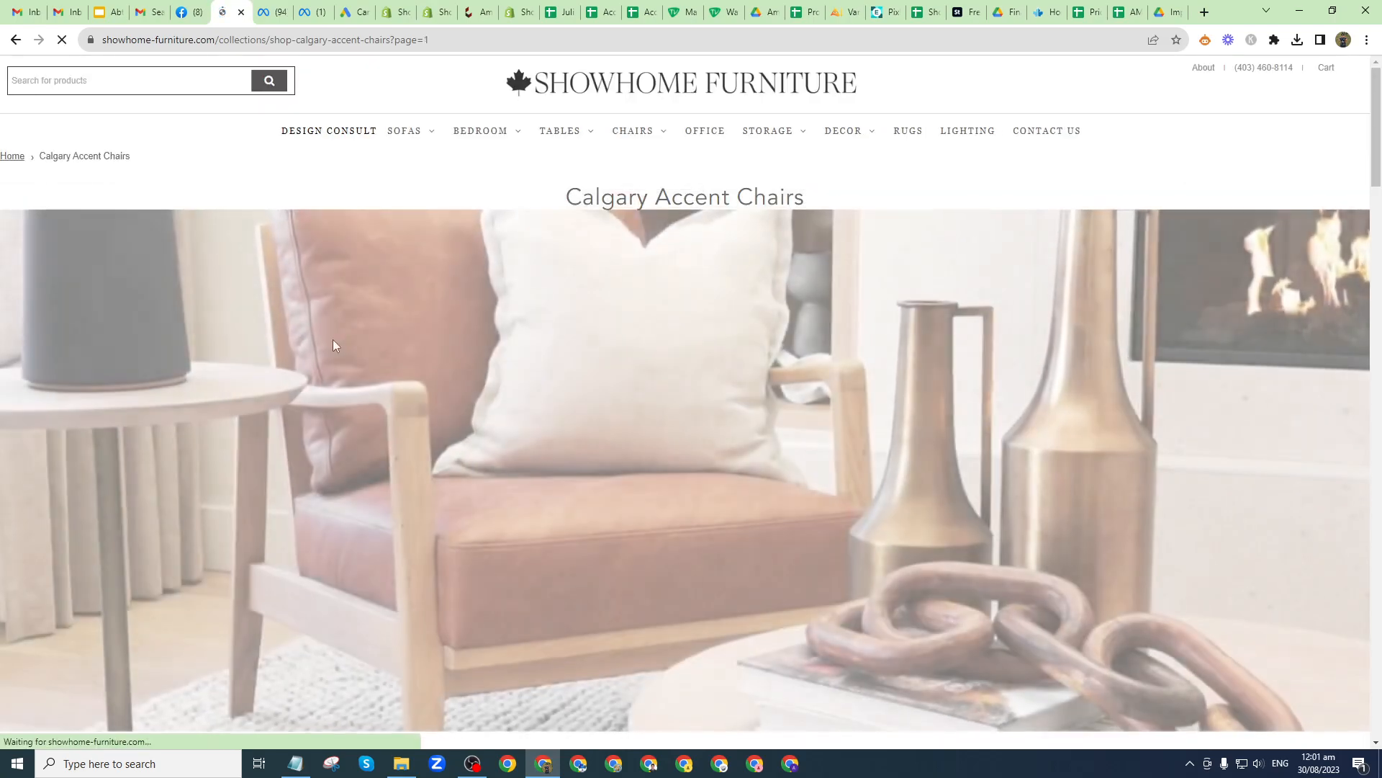
pyautogui.scroll(-15, 534, 330)
pyautogui.scroll(-3, 531, 328)
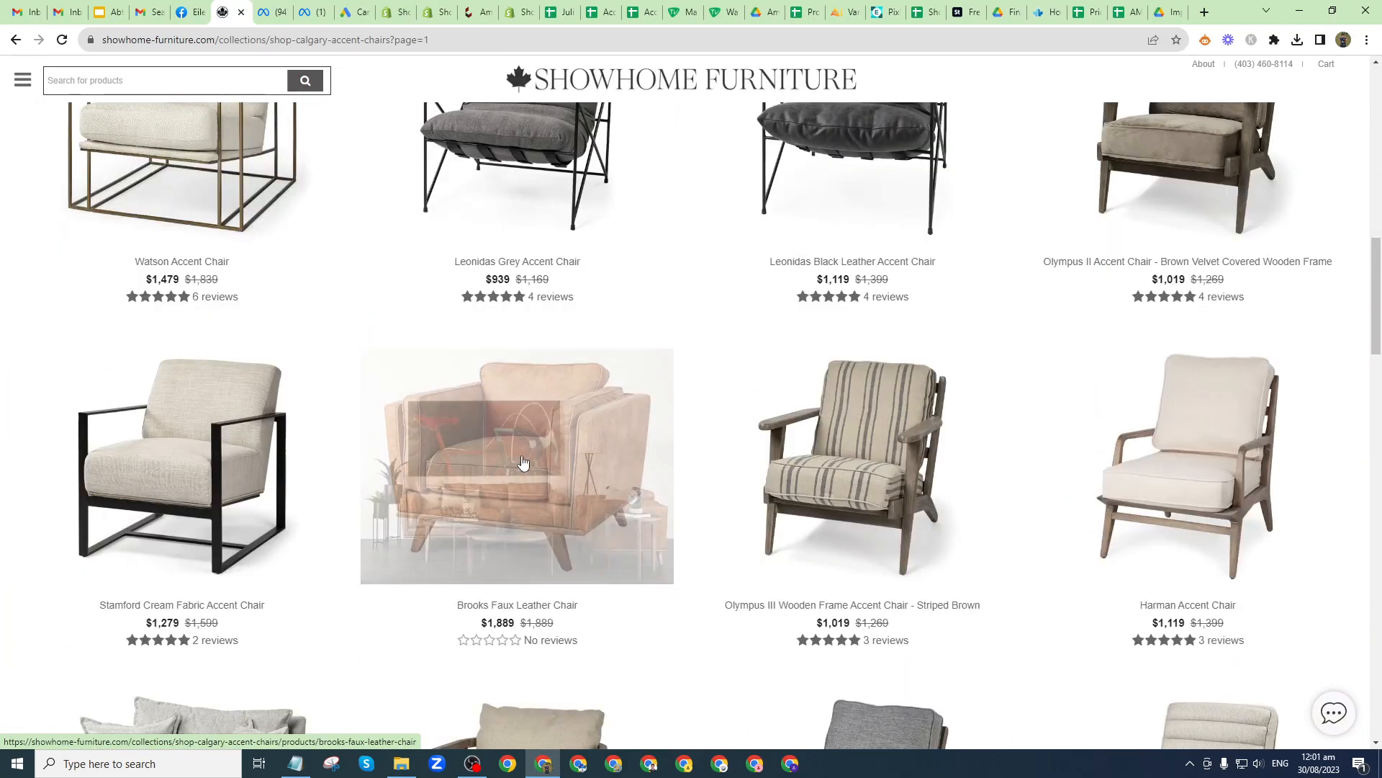
pyautogui.scroll(-1, 25, 594)
pyautogui.scroll(-2, 24, 594)
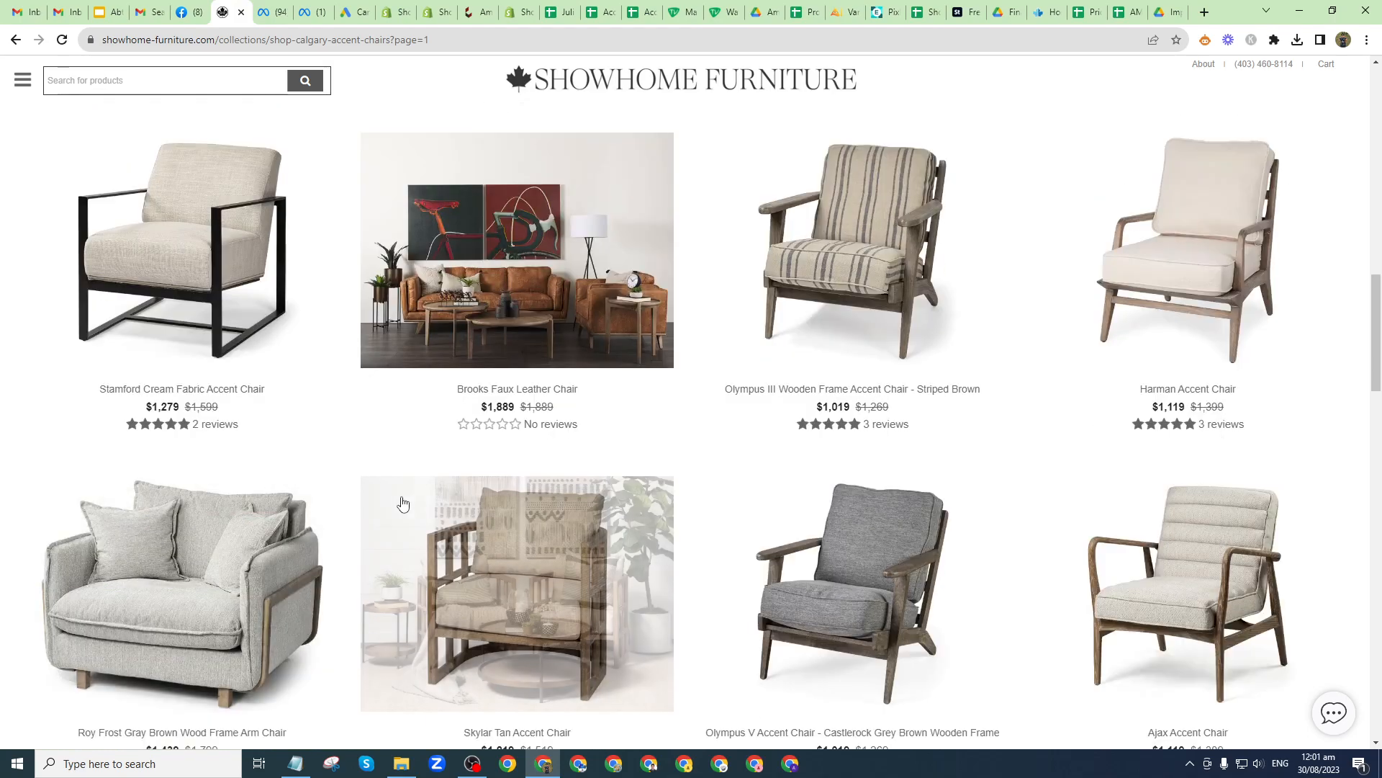
pyautogui.scroll(1, 199, 502)
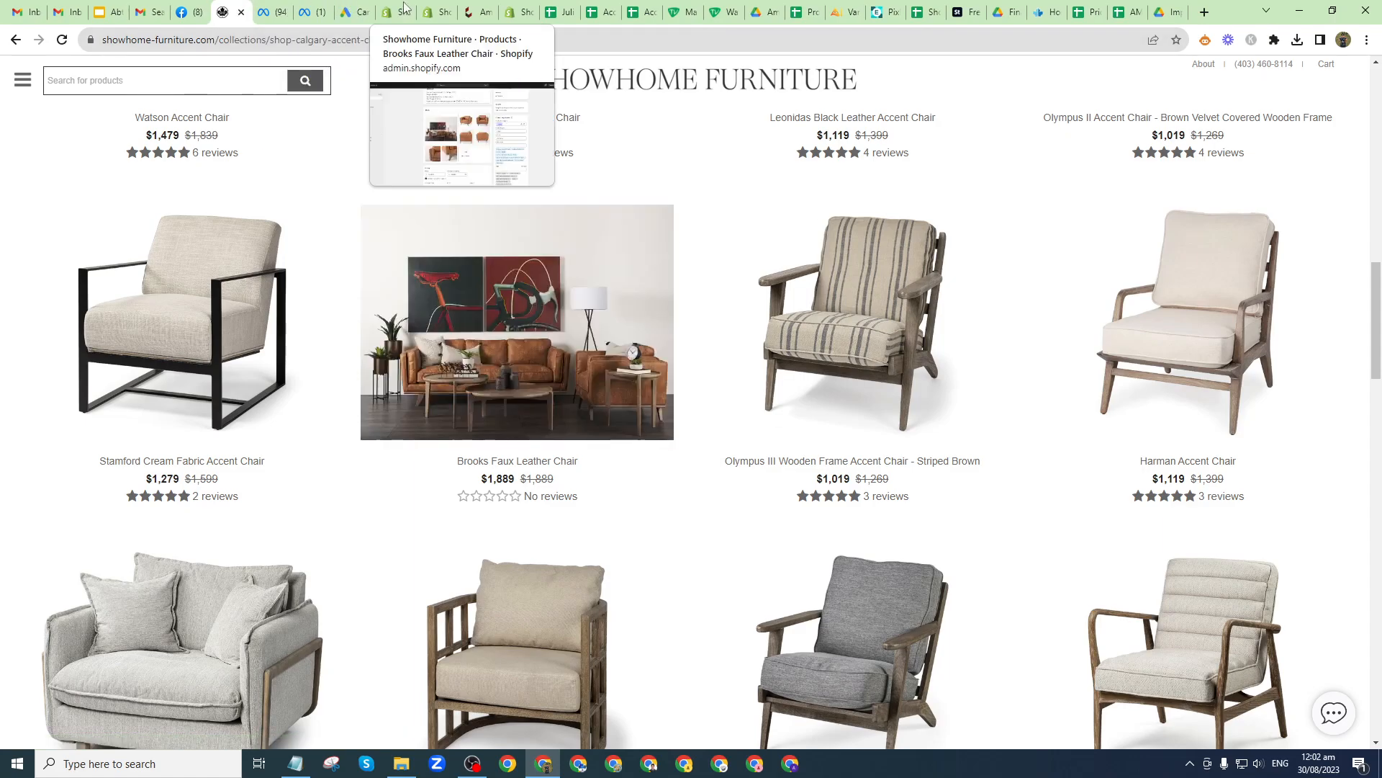
# Step: Return to the Brooks Faux Leather Chair product in Shopify admin and preview its first media image
pyautogui.click(432, 5)
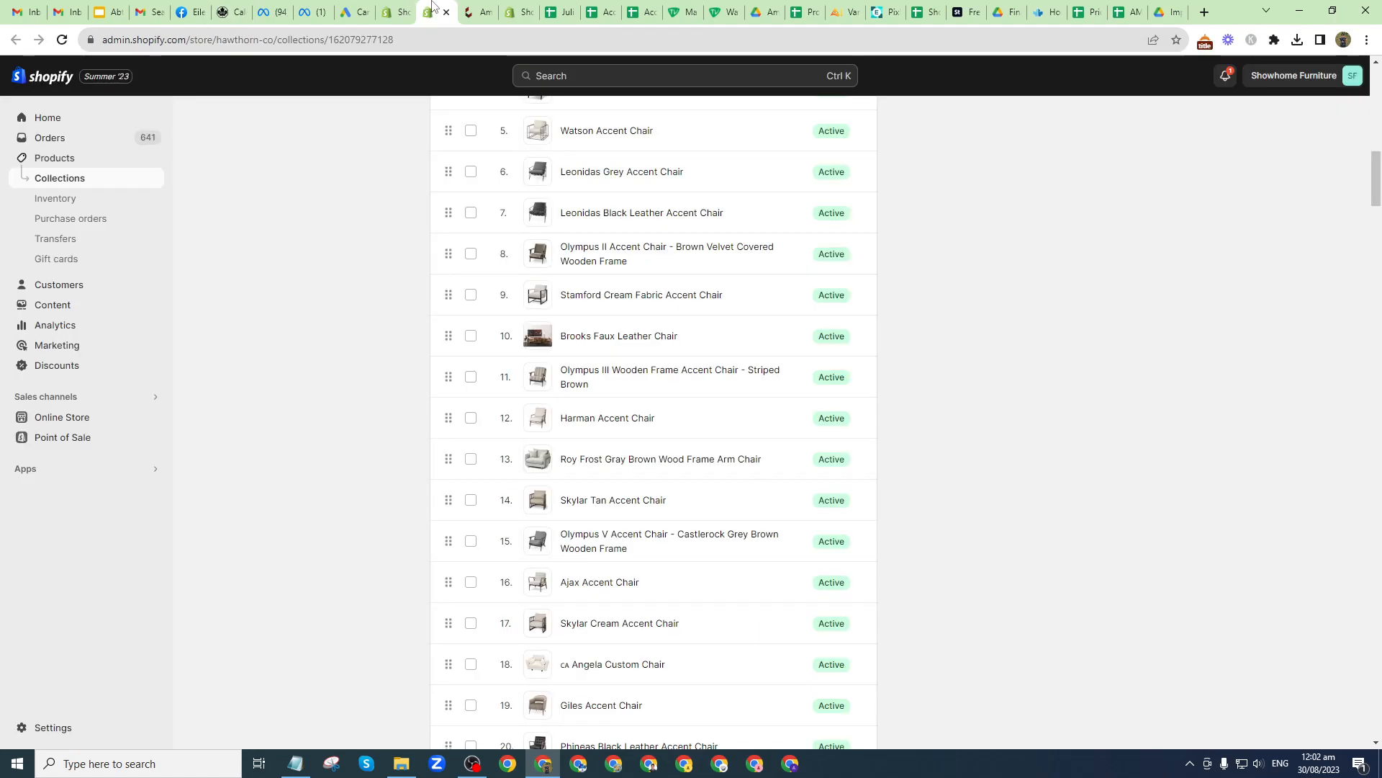
pyautogui.click(396, 13)
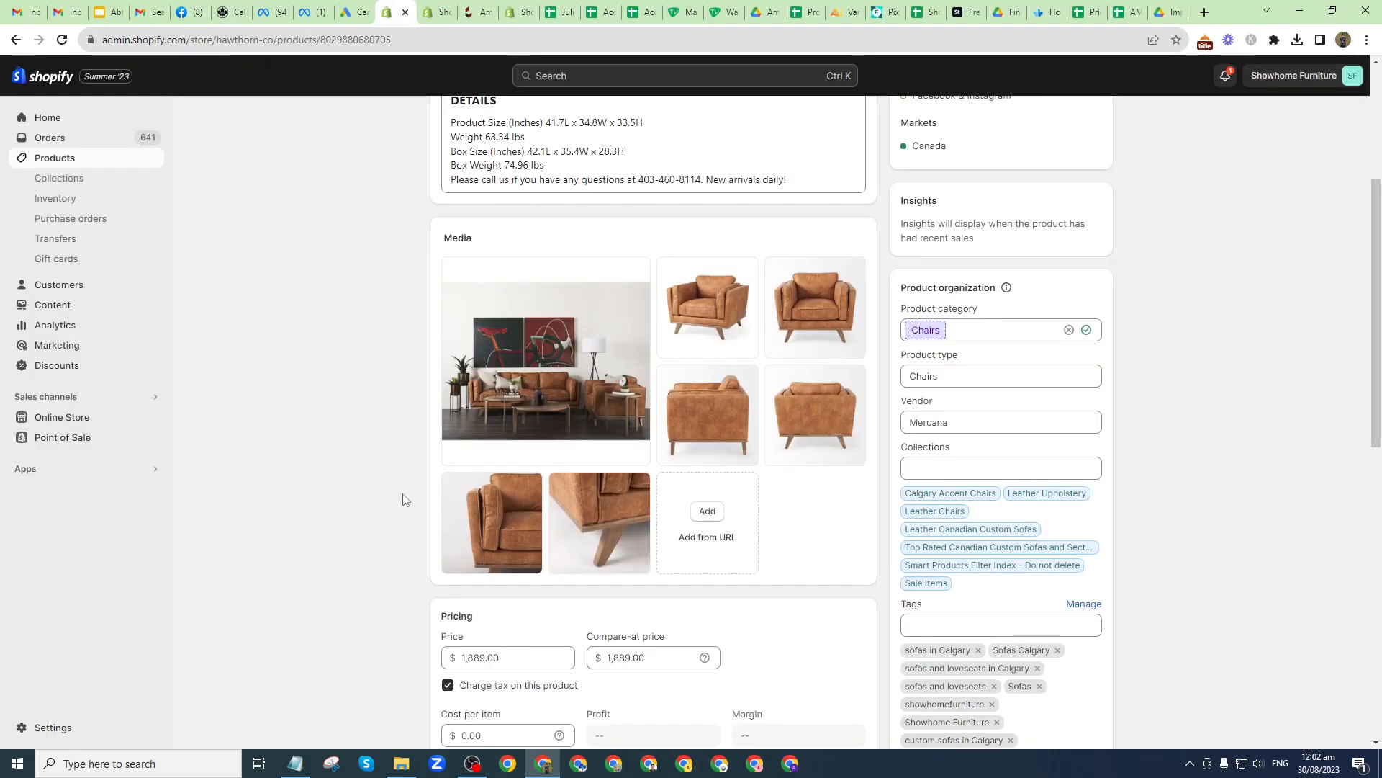
pyautogui.click(511, 372)
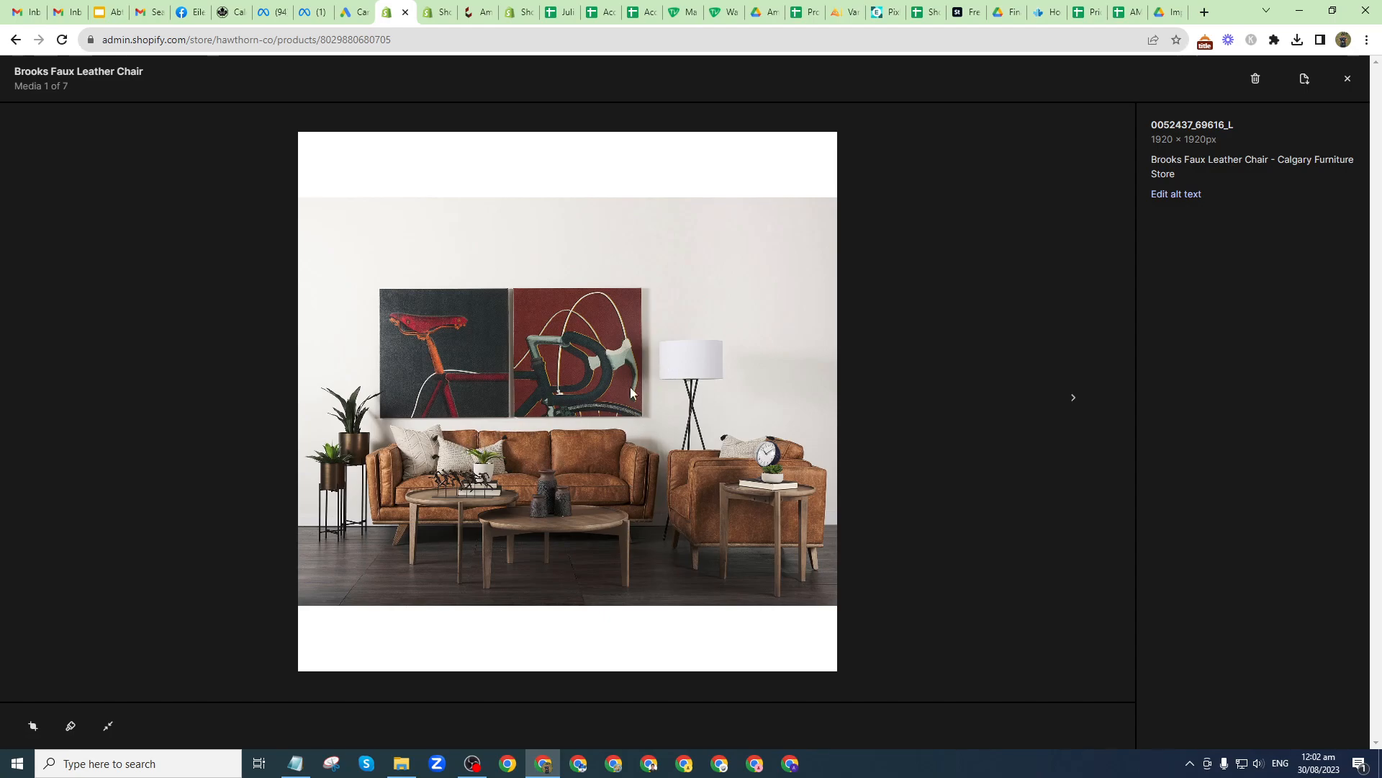
# Step: Inspect the image files in the Brooks Faux Leather Chair folder and consult the checklist's renaming rule in Notepad
pyautogui.click(471, 763)
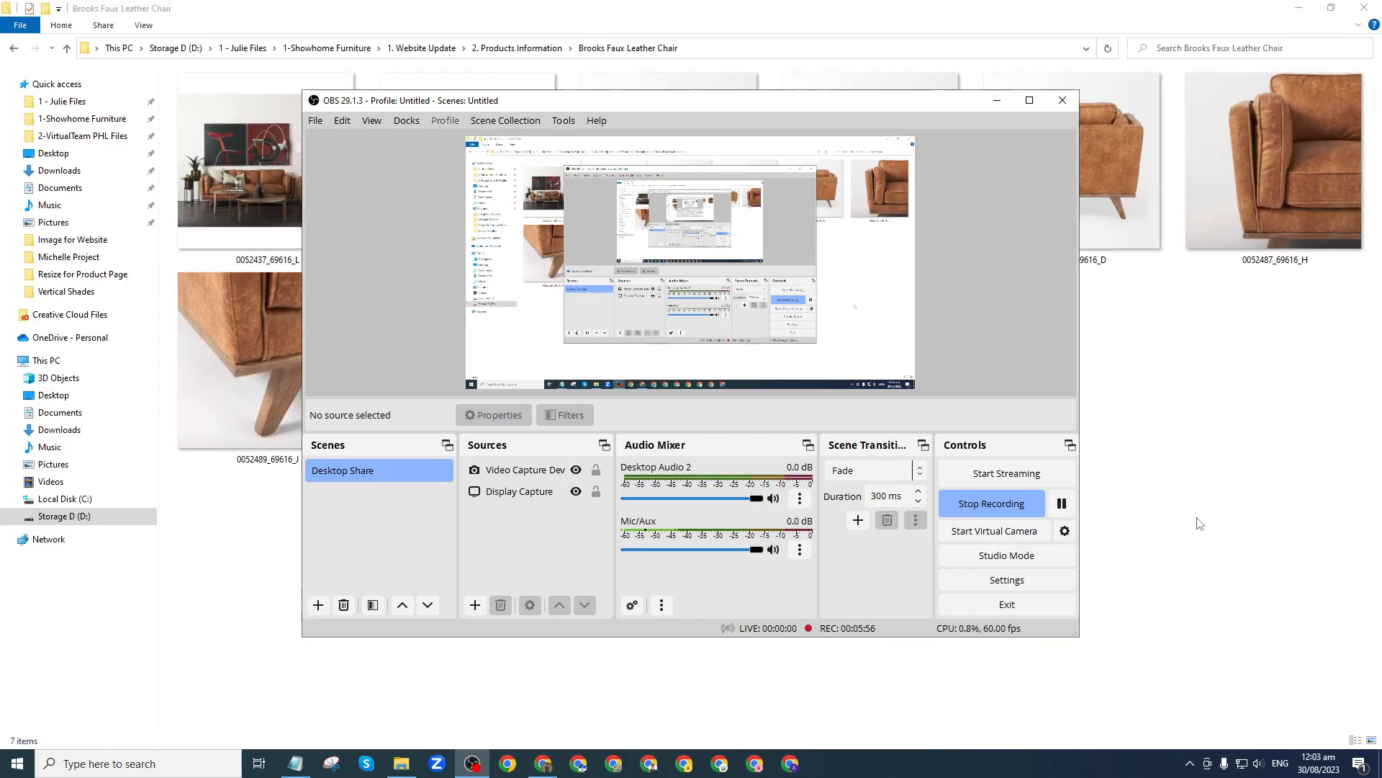
pyautogui.click(1207, 509)
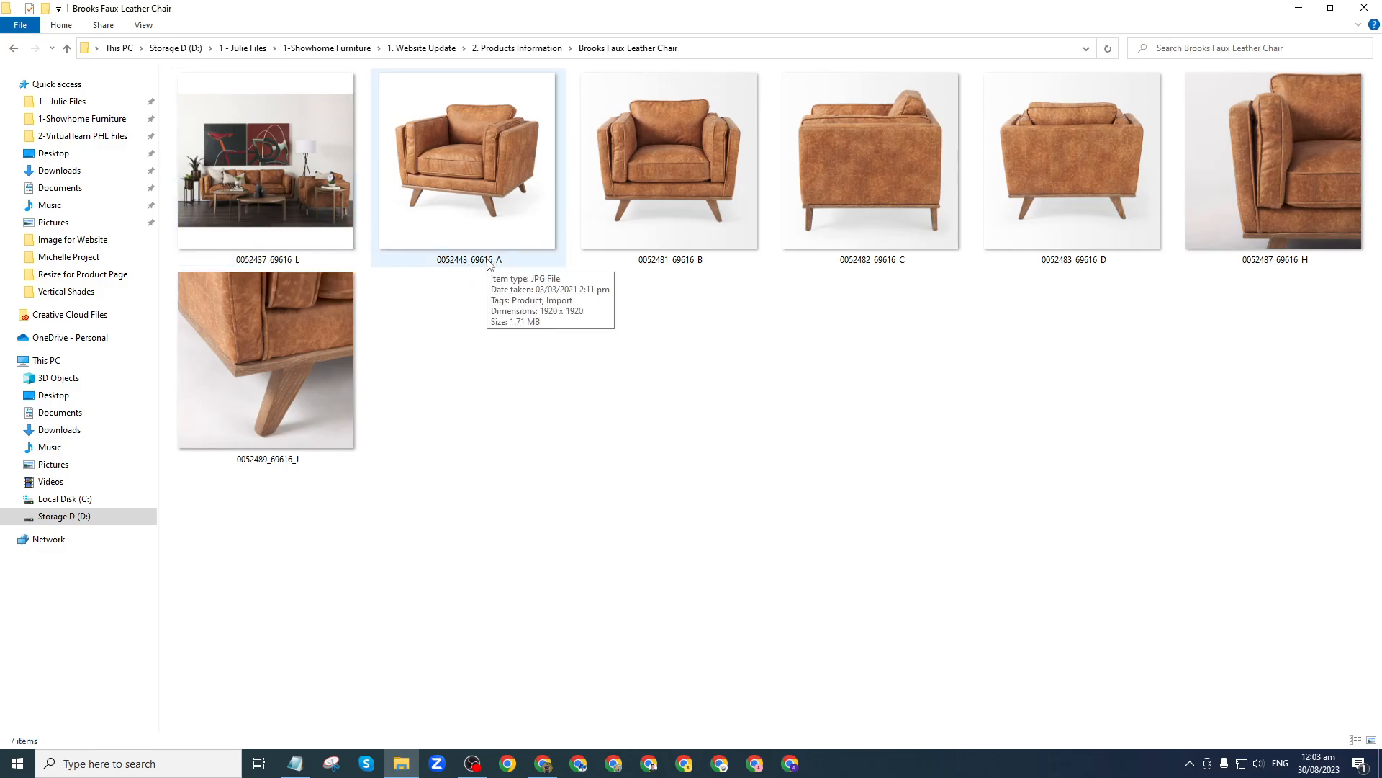
pyautogui.click(295, 206)
pyautogui.keyDown('shift'); pyautogui.click(311, 369); pyautogui.keyUp('shift')
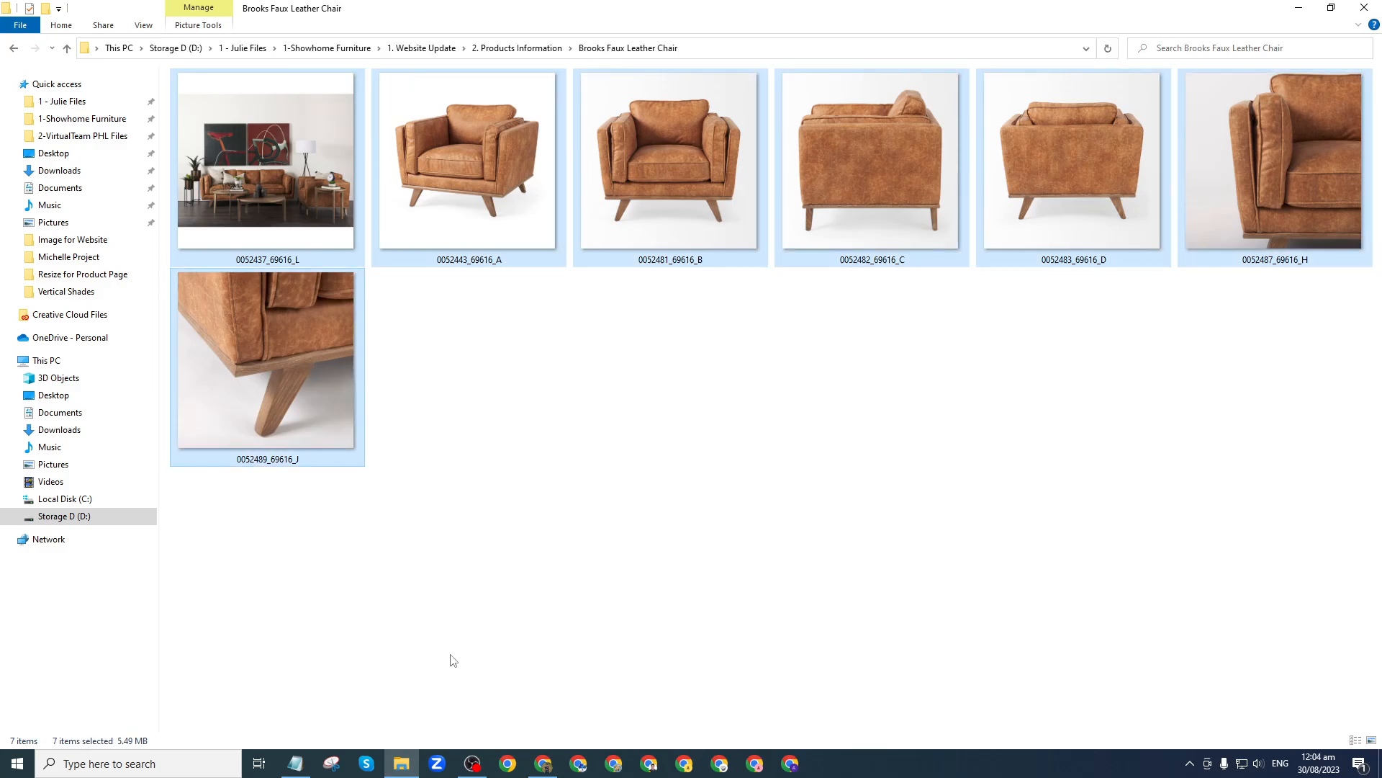
pyautogui.click(295, 763)
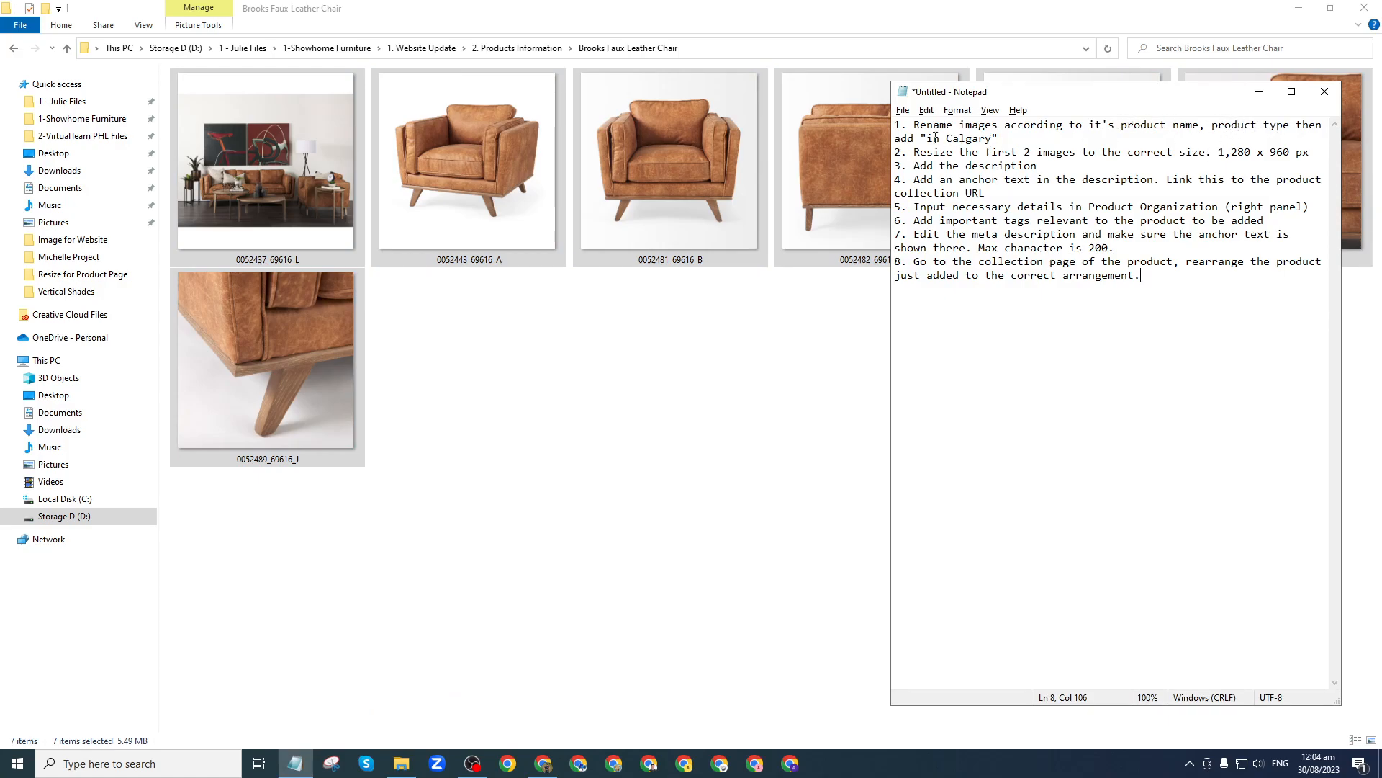
pyautogui.click(644, 361)
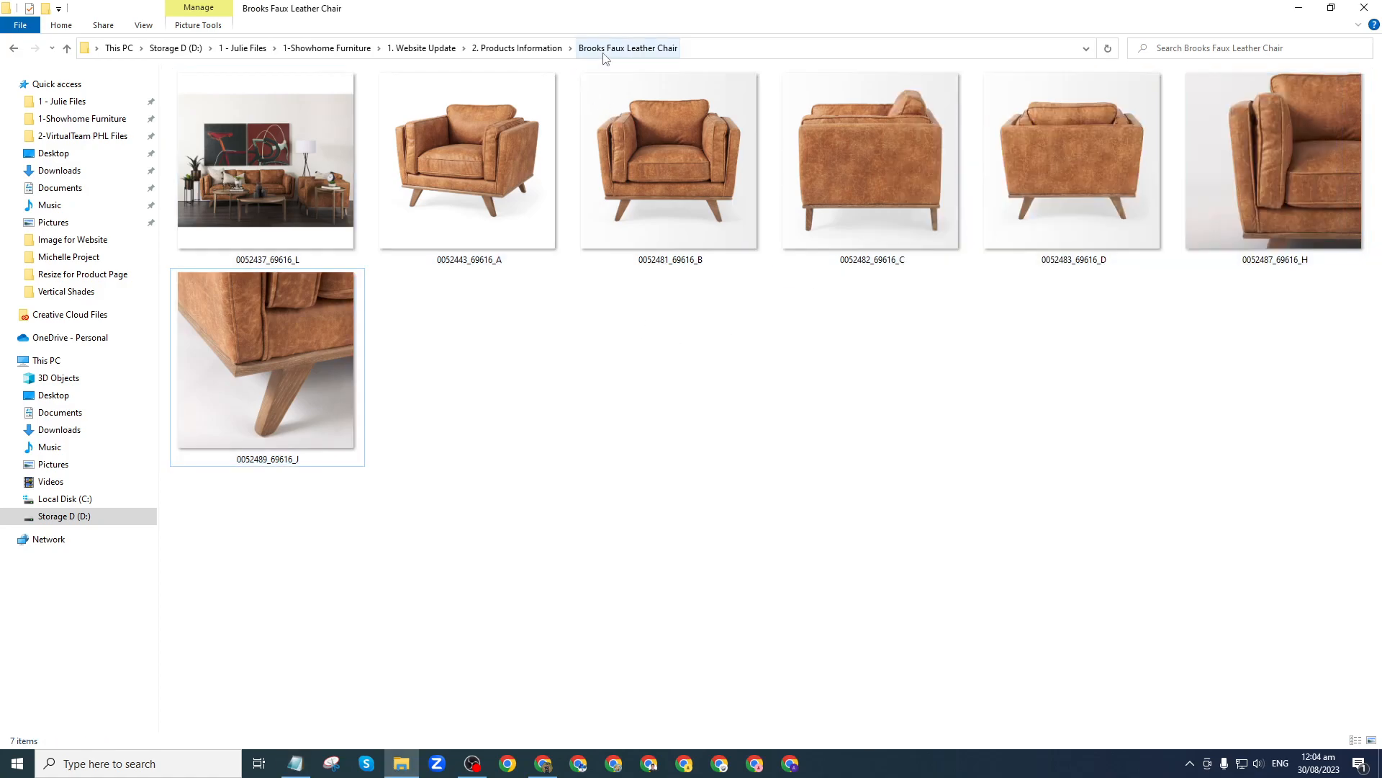
# Step: Switch to the Shopify product page and review the wording of the Brooks Faux Leather Chair's title
pyautogui.moveTo(542, 764)
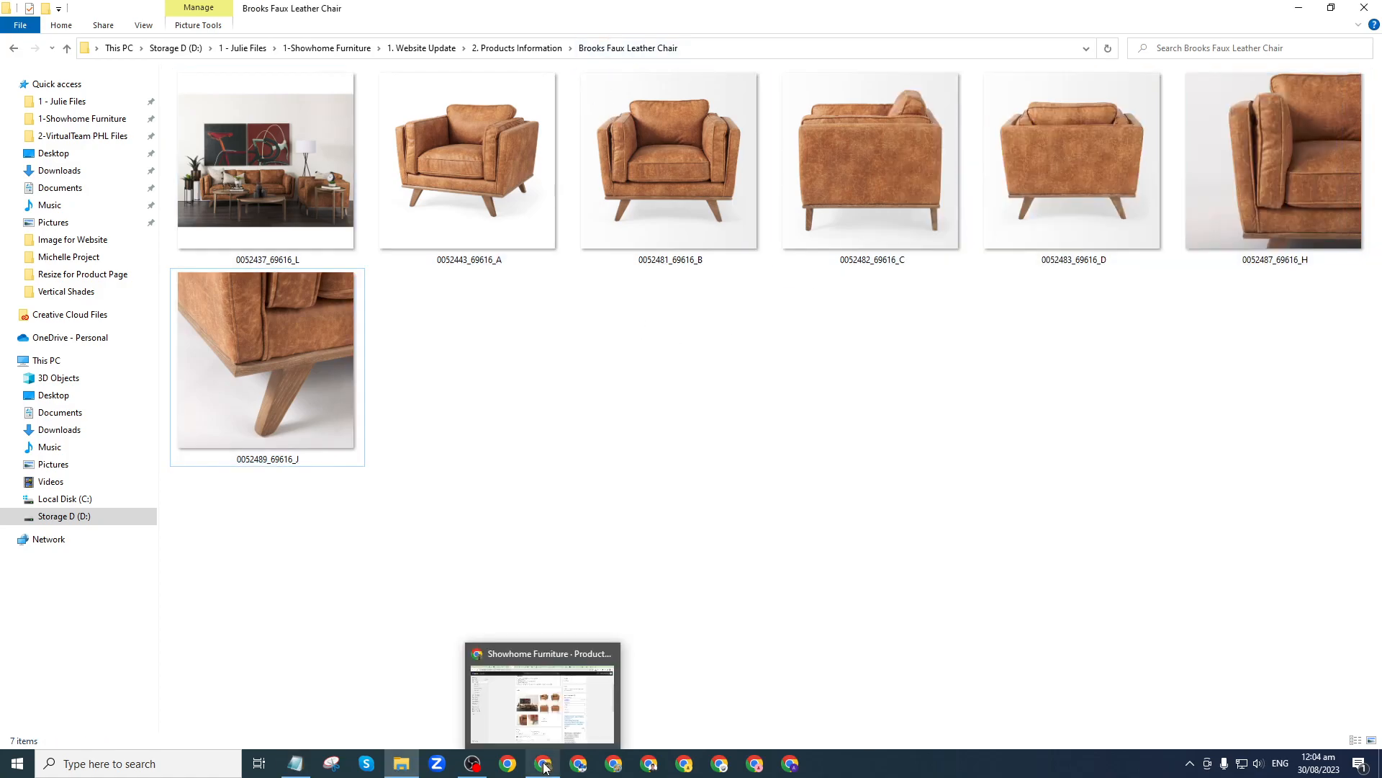
pyautogui.click(534, 724)
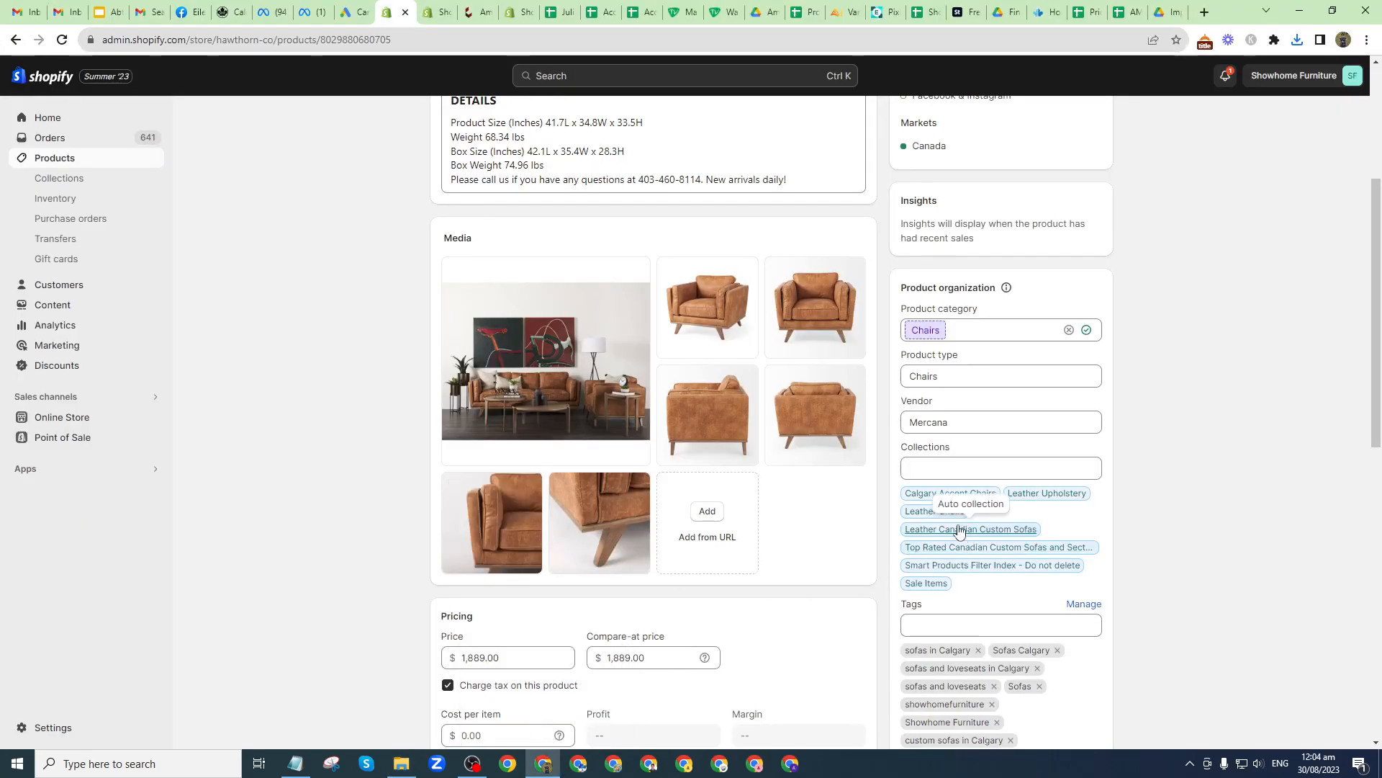
pyautogui.scroll(5, 326, 369)
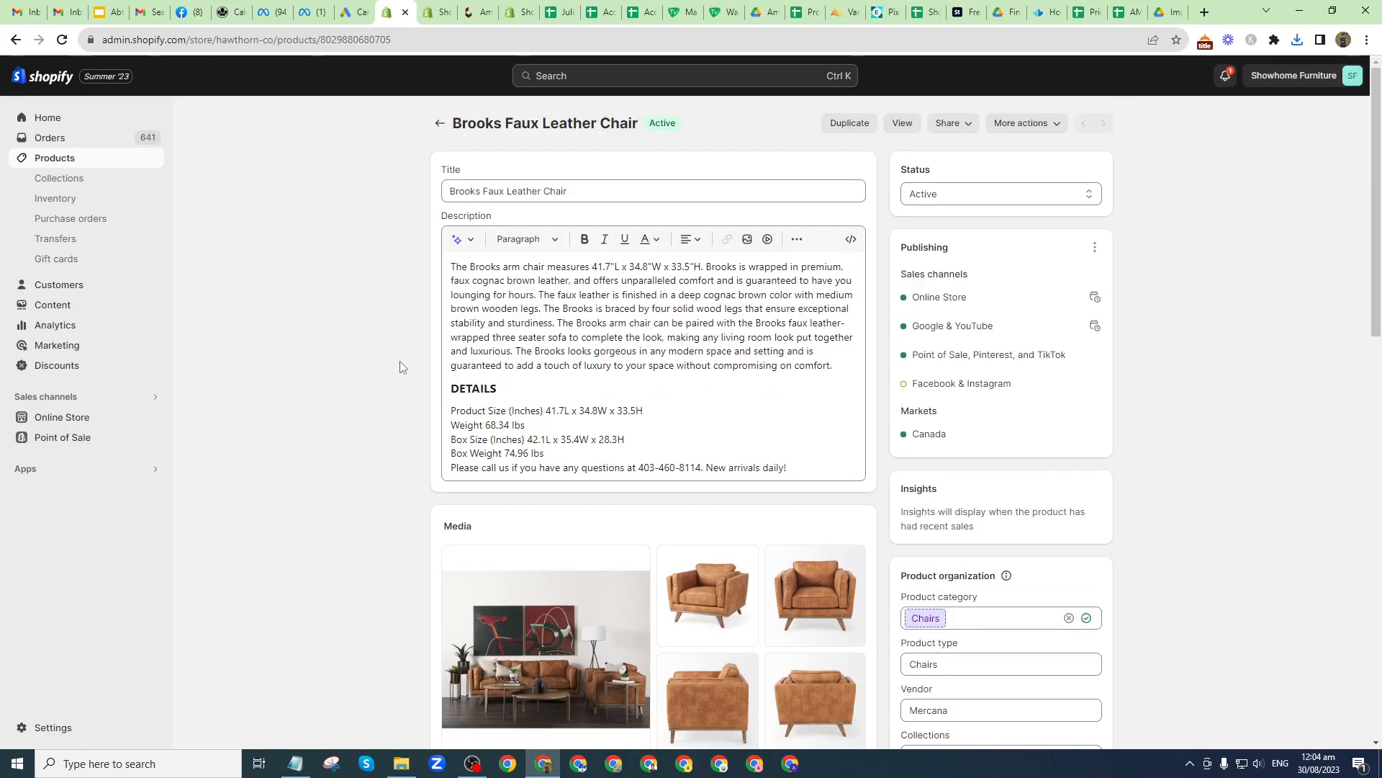
pyautogui.moveTo(506, 193); pyautogui.dragTo(435, 194)
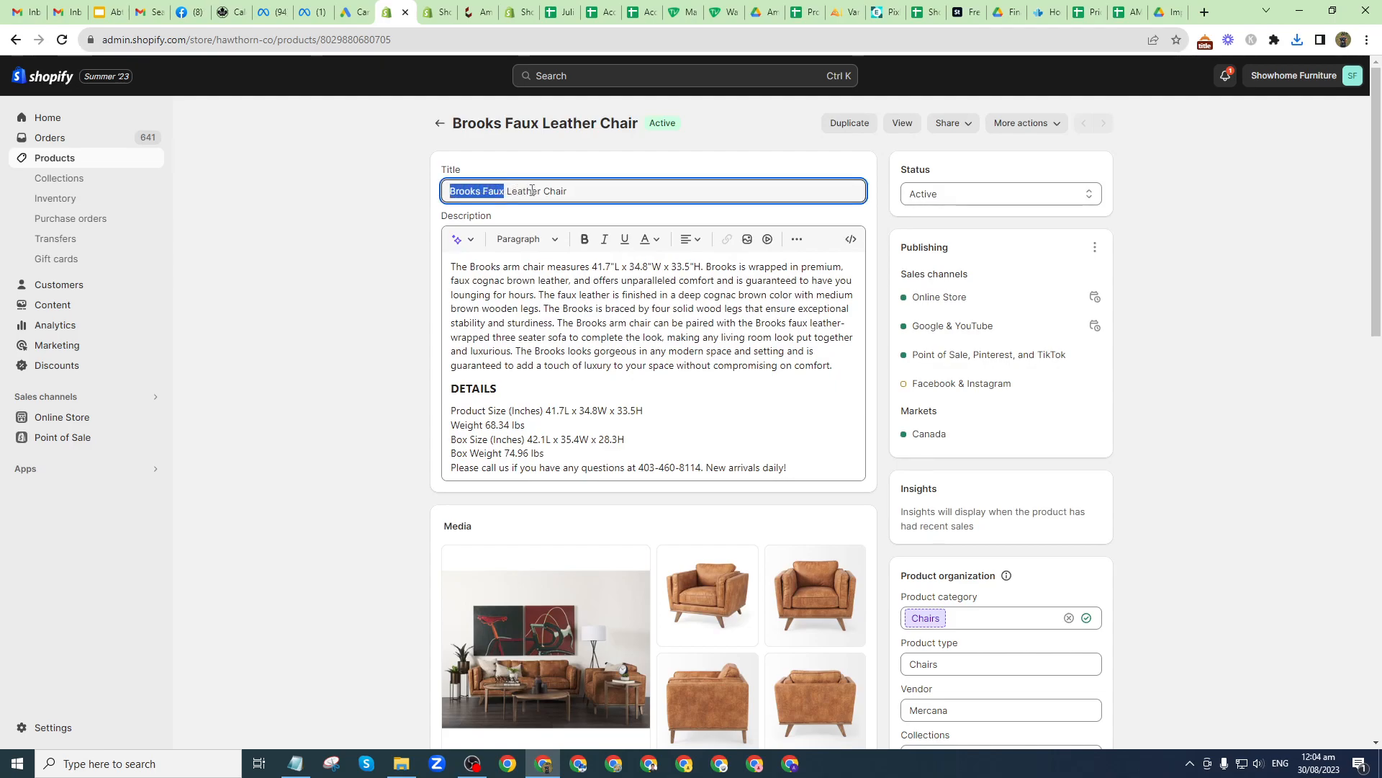
pyautogui.click(573, 190)
pyautogui.scroll(-1, 422, 504)
# Step: Batch rename all images in the Brooks Faux Leather Chair folder as Brooks-Faux-Leather-Chair-in-Calgary
pyautogui.click(403, 763)
pyautogui.click(324, 187)
pyautogui.keyDown('shift'); pyautogui.click(305, 344); pyautogui.keyUp('shift')
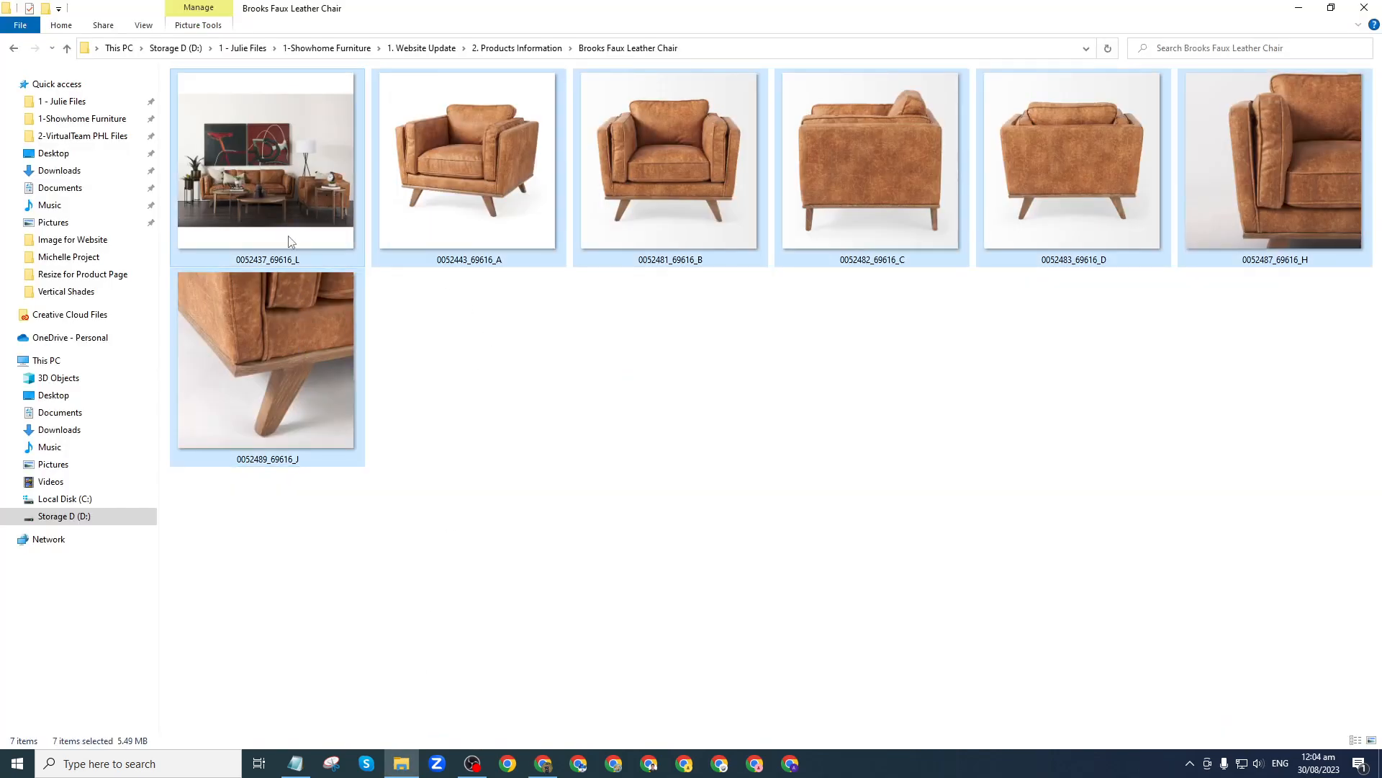
pyautogui.rightClick(287, 234)
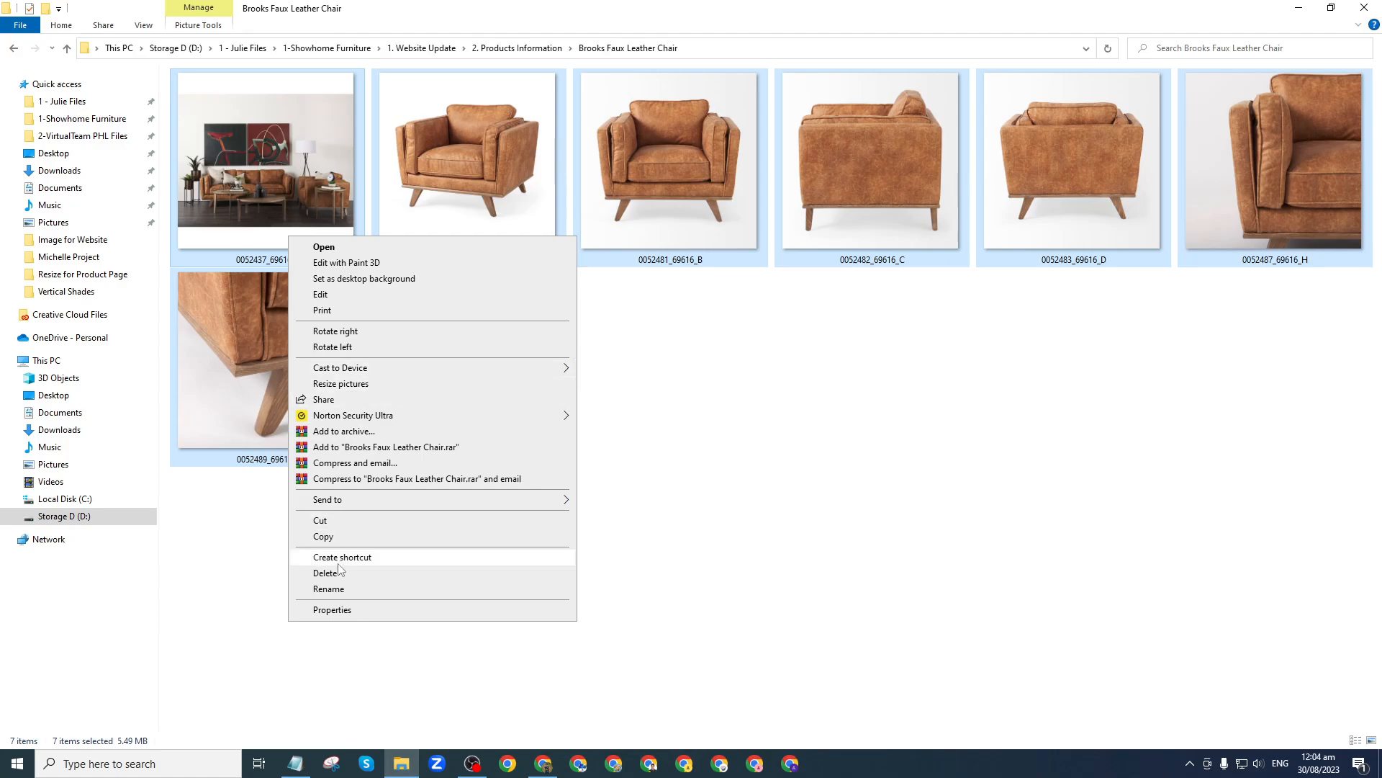
pyautogui.click(417, 588)
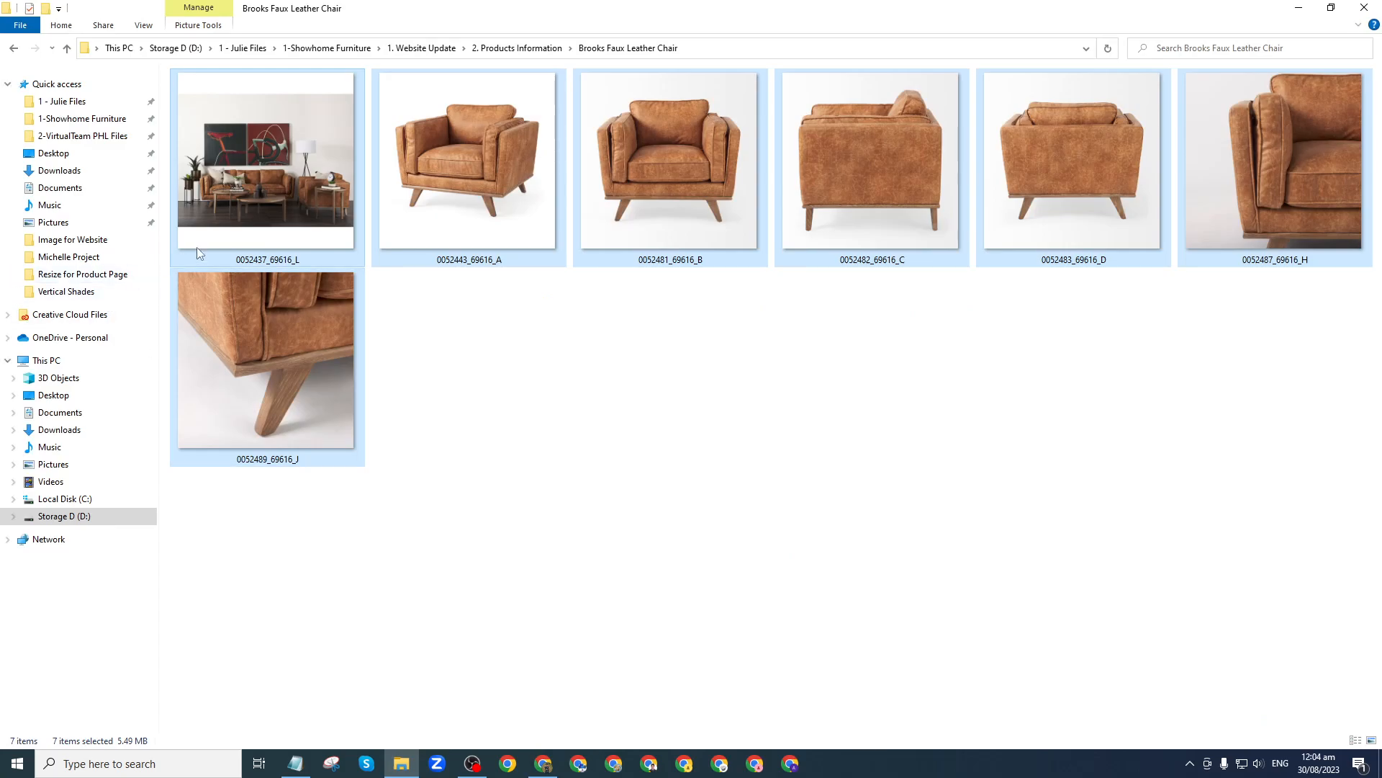
pyautogui.rightClick(264, 223)
pyautogui.click(303, 576)
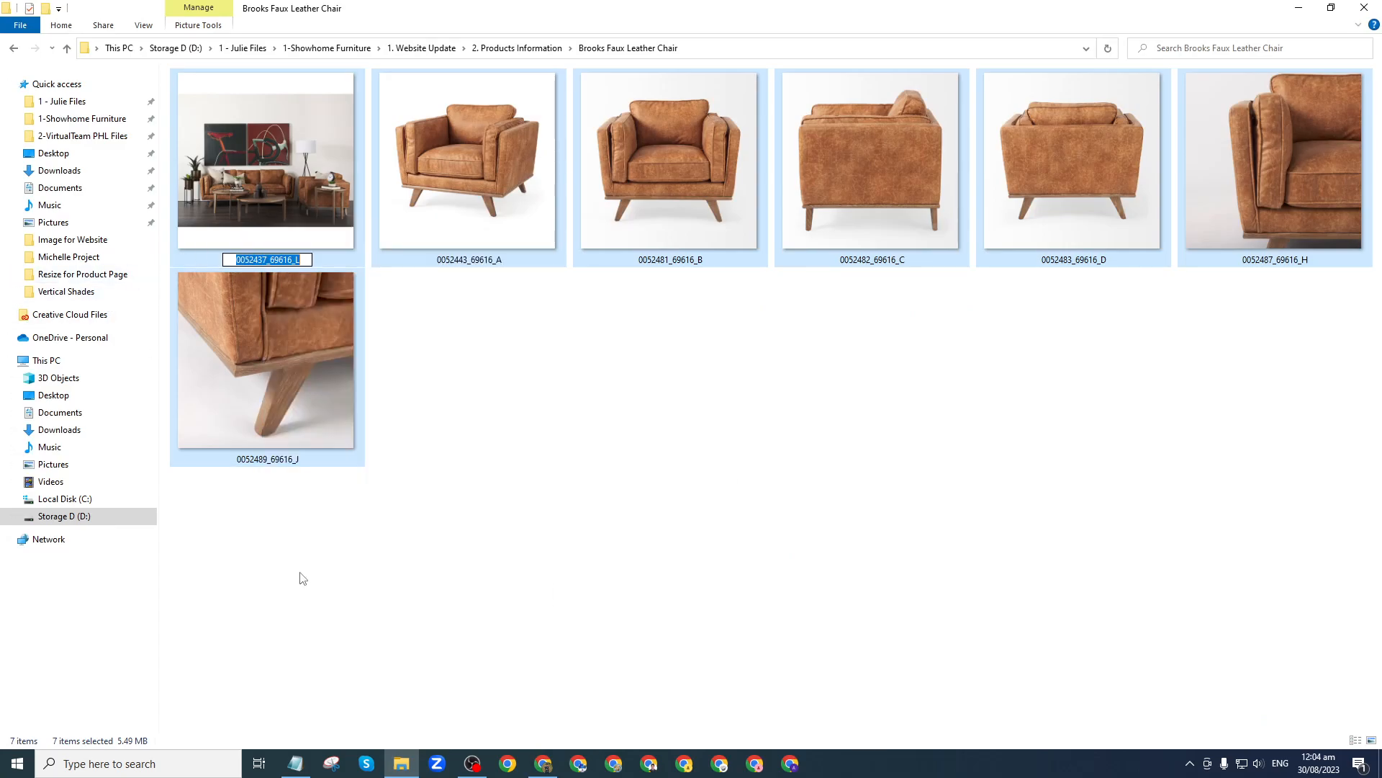
pyautogui.write('Brooks')
pyautogui.write('-')
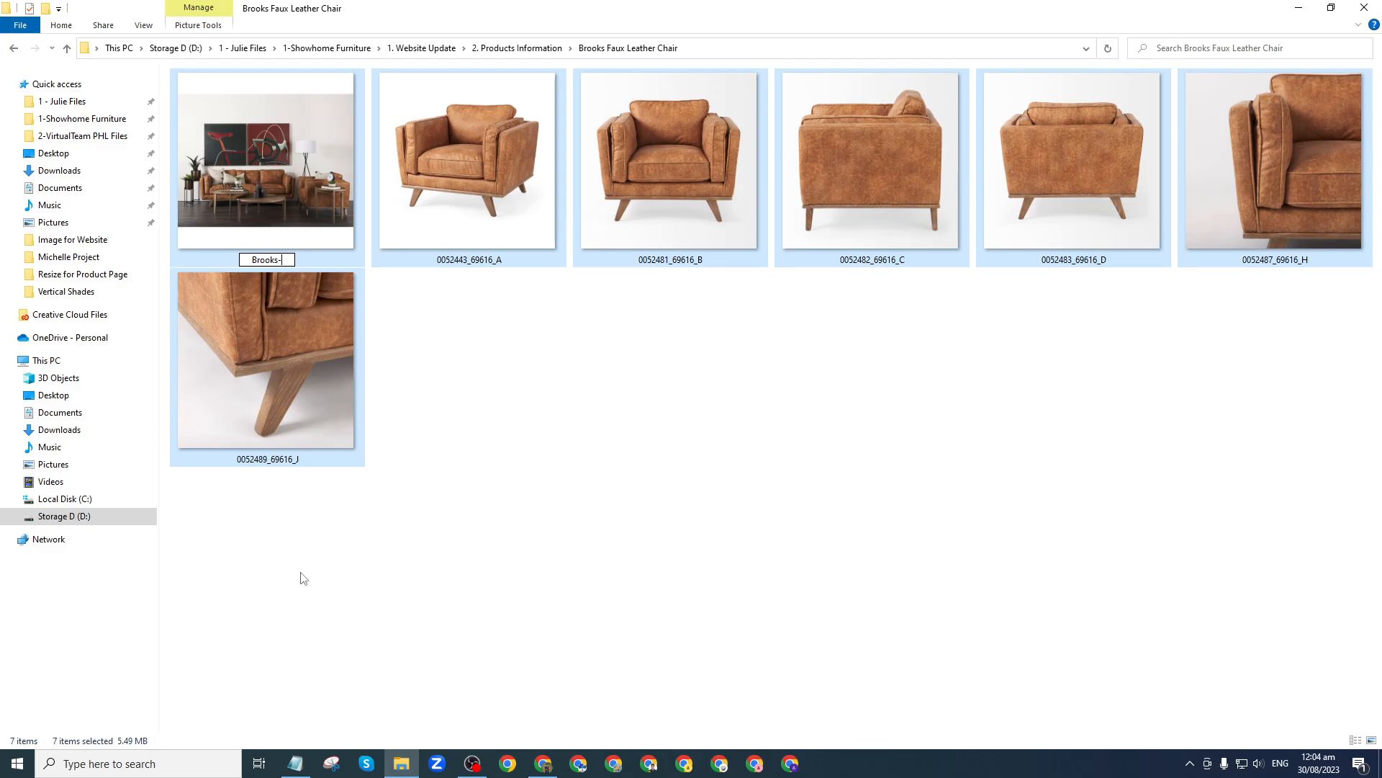
pyautogui.write('Faux-Leather-')
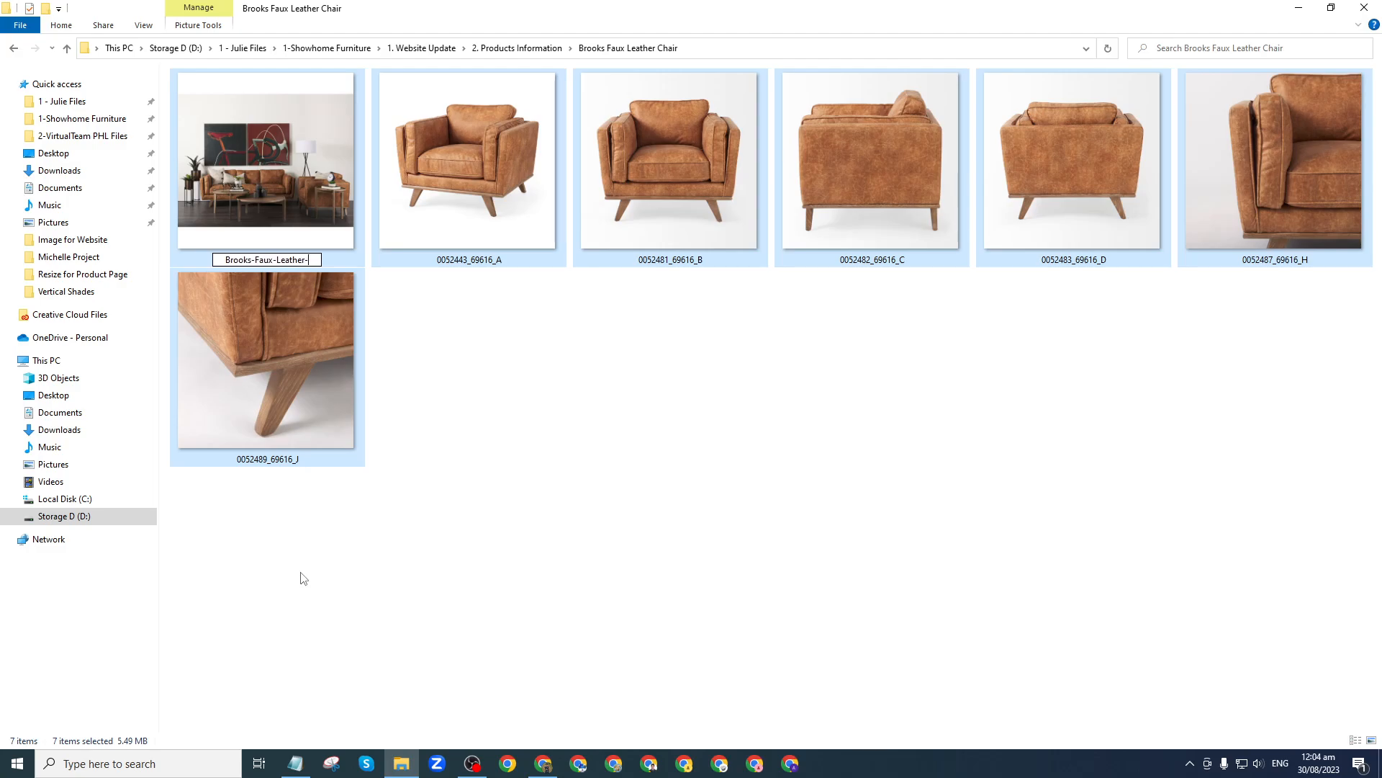
pyautogui.write('Chair-in-Calgary')
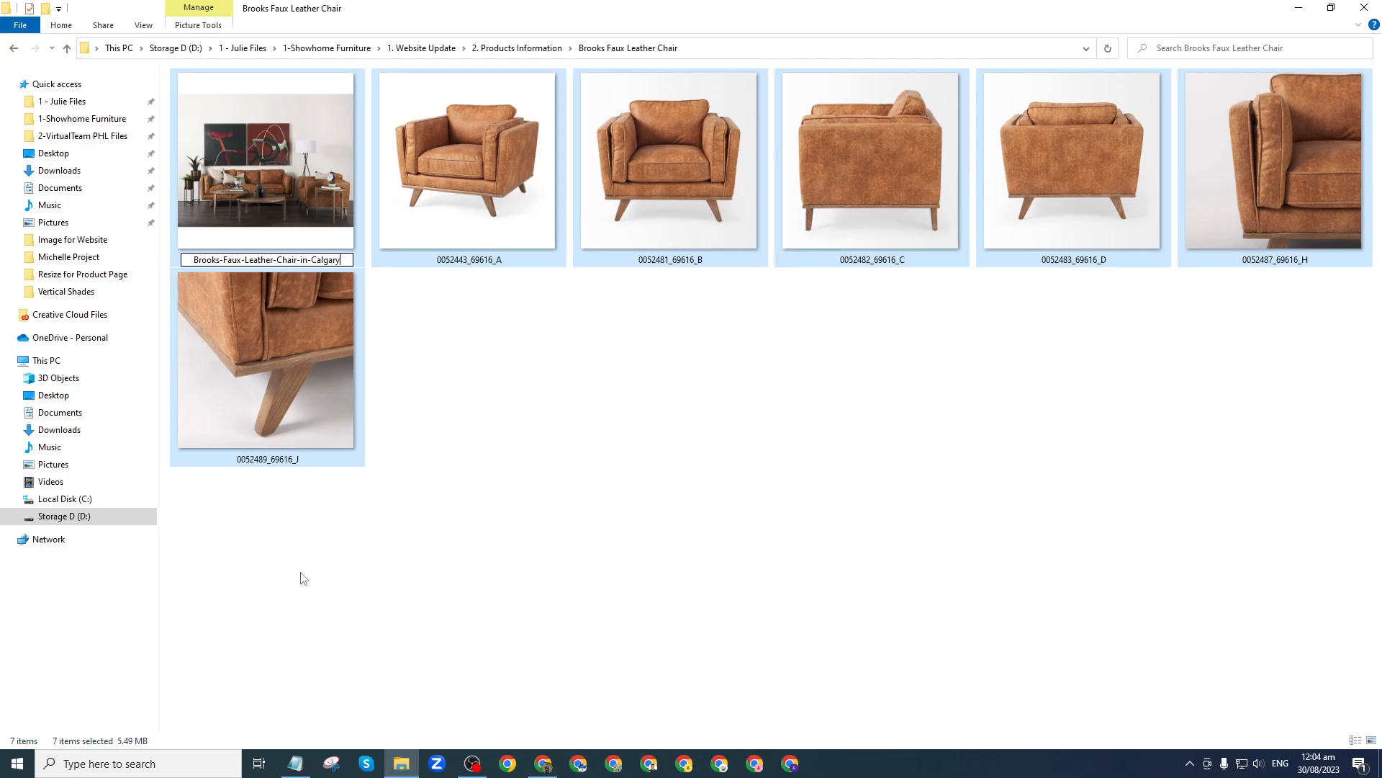
pyautogui.click(546, 444)
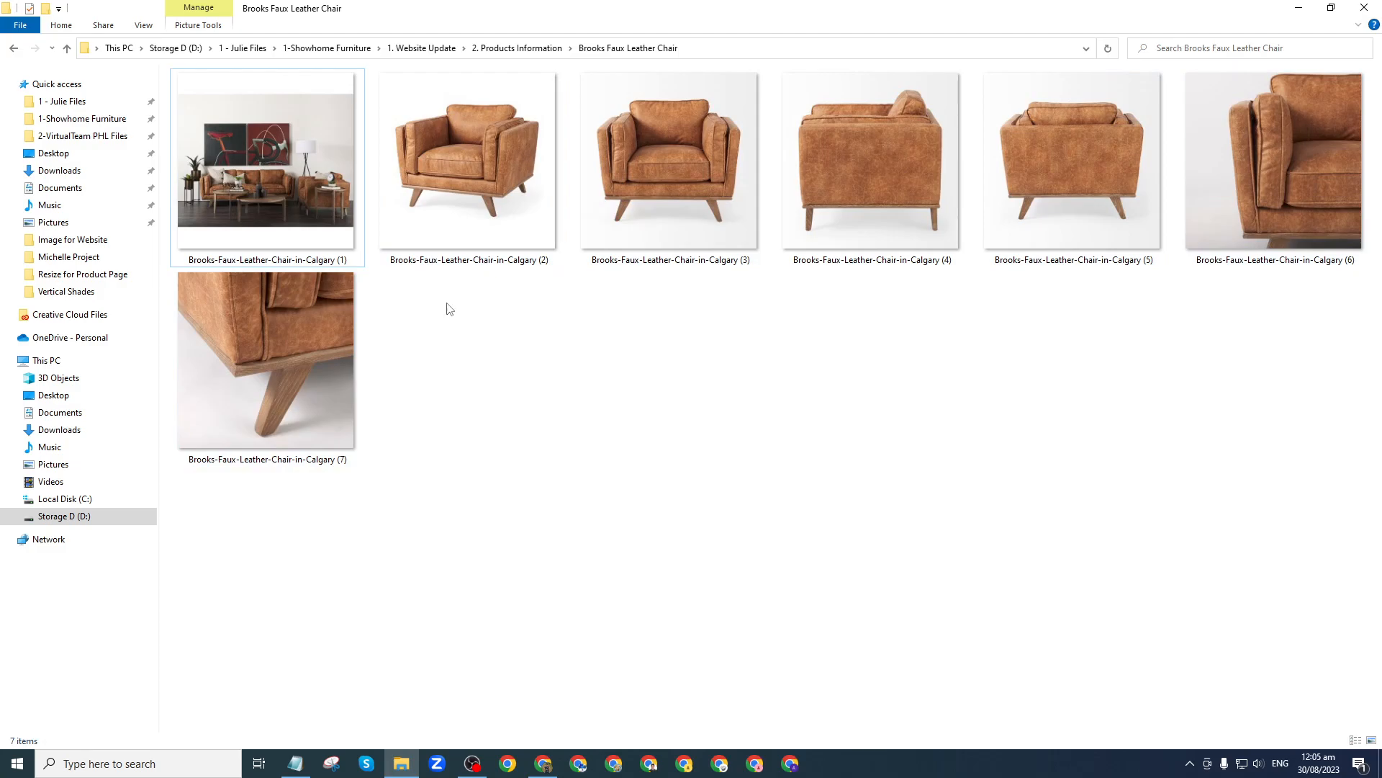
# Step: Highlight the first two renamed images and consult the checklist's required image size in Notepad
pyautogui.click(286, 189)
pyautogui.keyDown('ctrl'); pyautogui.click(436, 175); pyautogui.keyUp('ctrl')
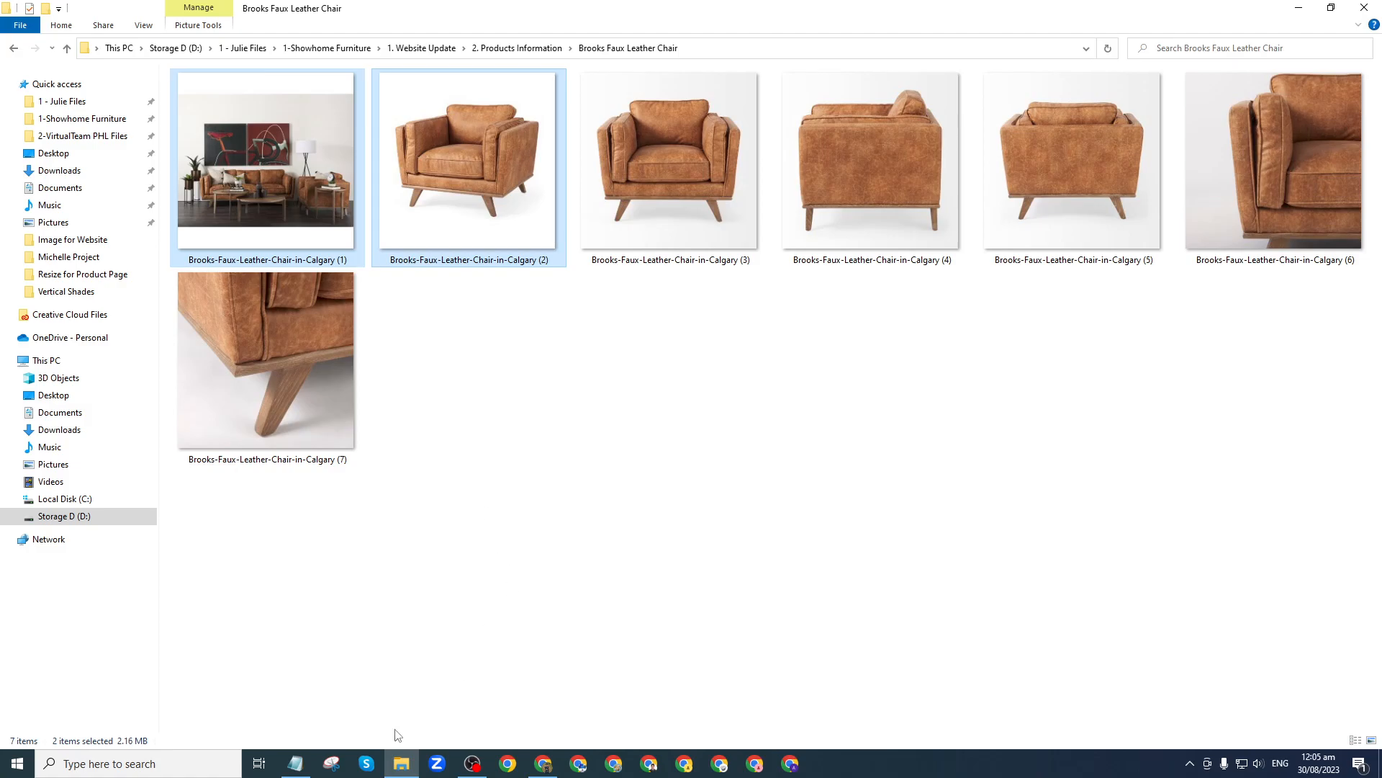
pyautogui.click(295, 764)
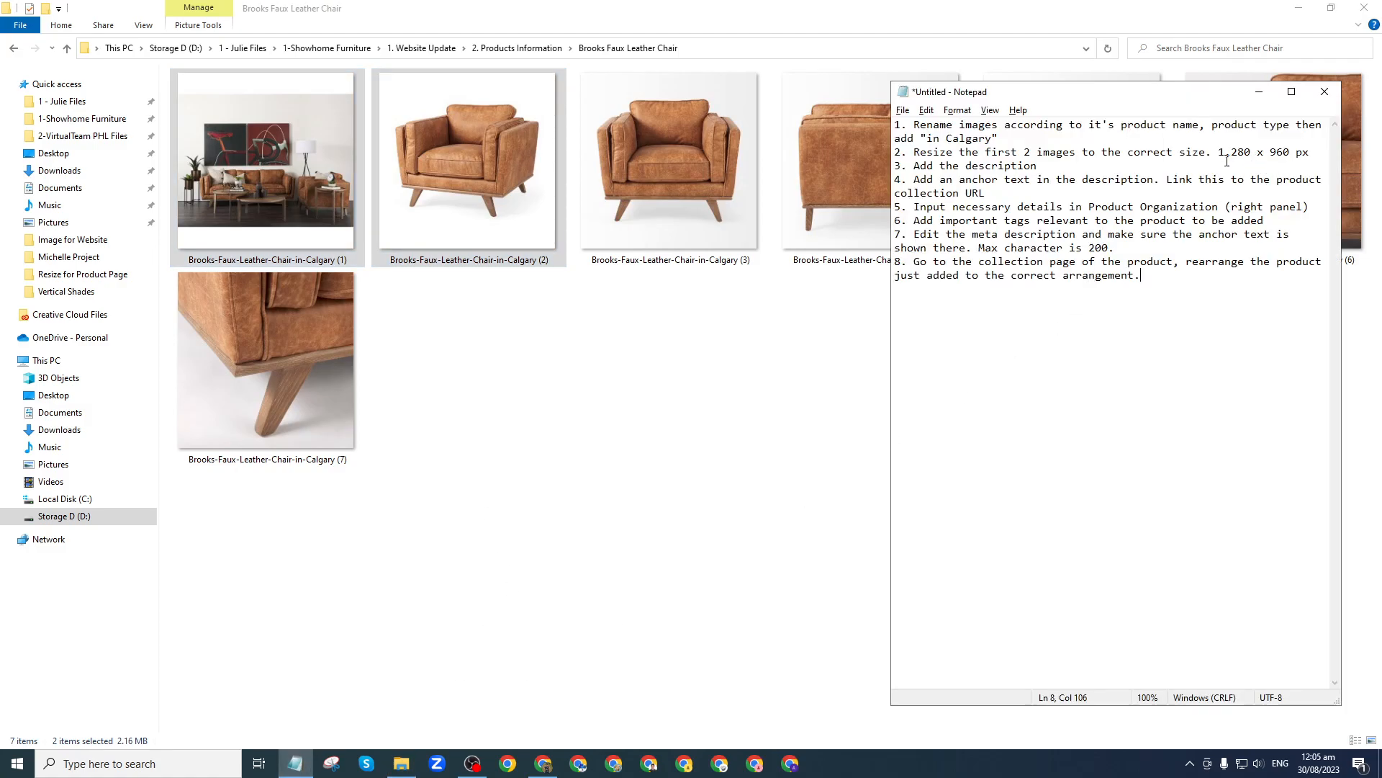
pyautogui.click(506, 411)
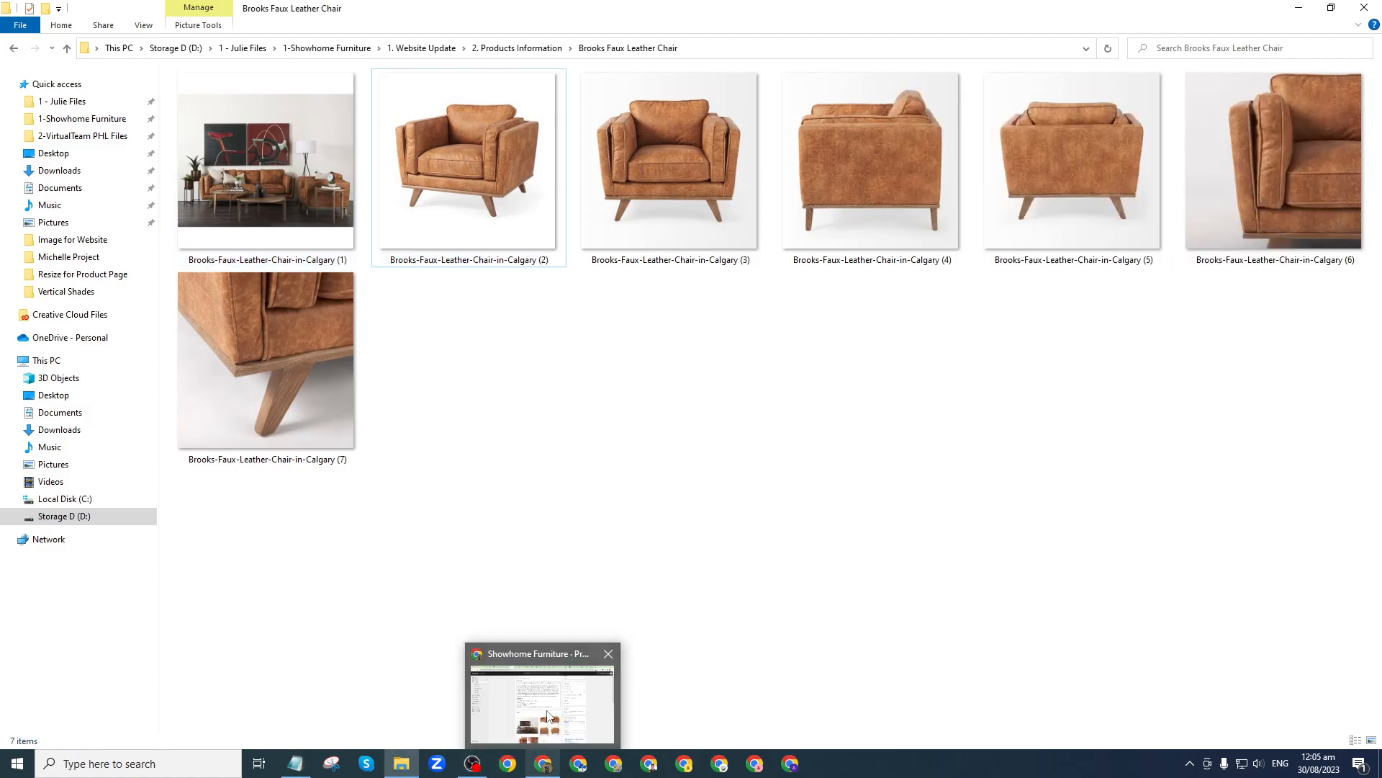
# Step: Switch to Pixlr E in Chrome and start a new canvas named "Resized Product Images"
pyautogui.click(548, 712)
pyautogui.click(885, 12)
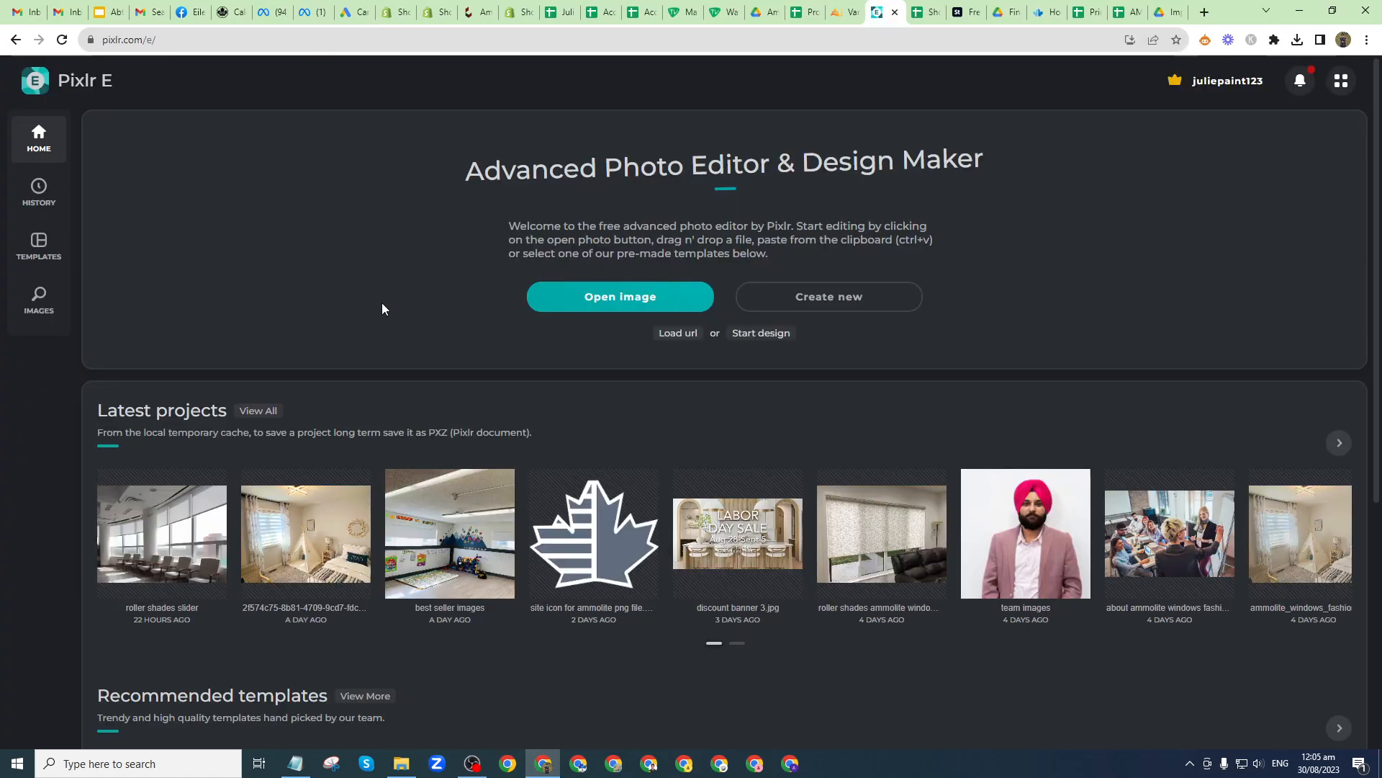
pyautogui.click(835, 297)
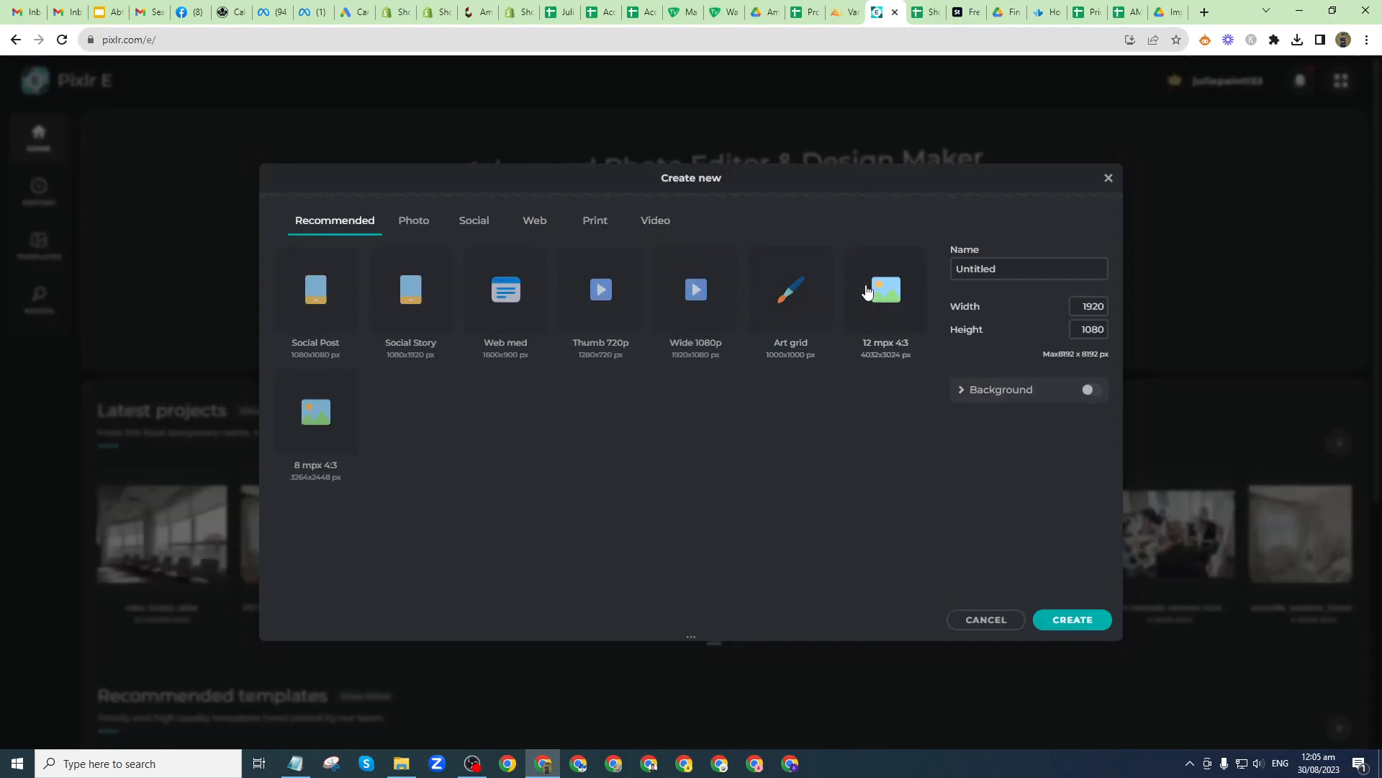
pyautogui.click(1036, 275)
pyautogui.doubleClick(1036, 276)
pyautogui.write('Resized Product Images')
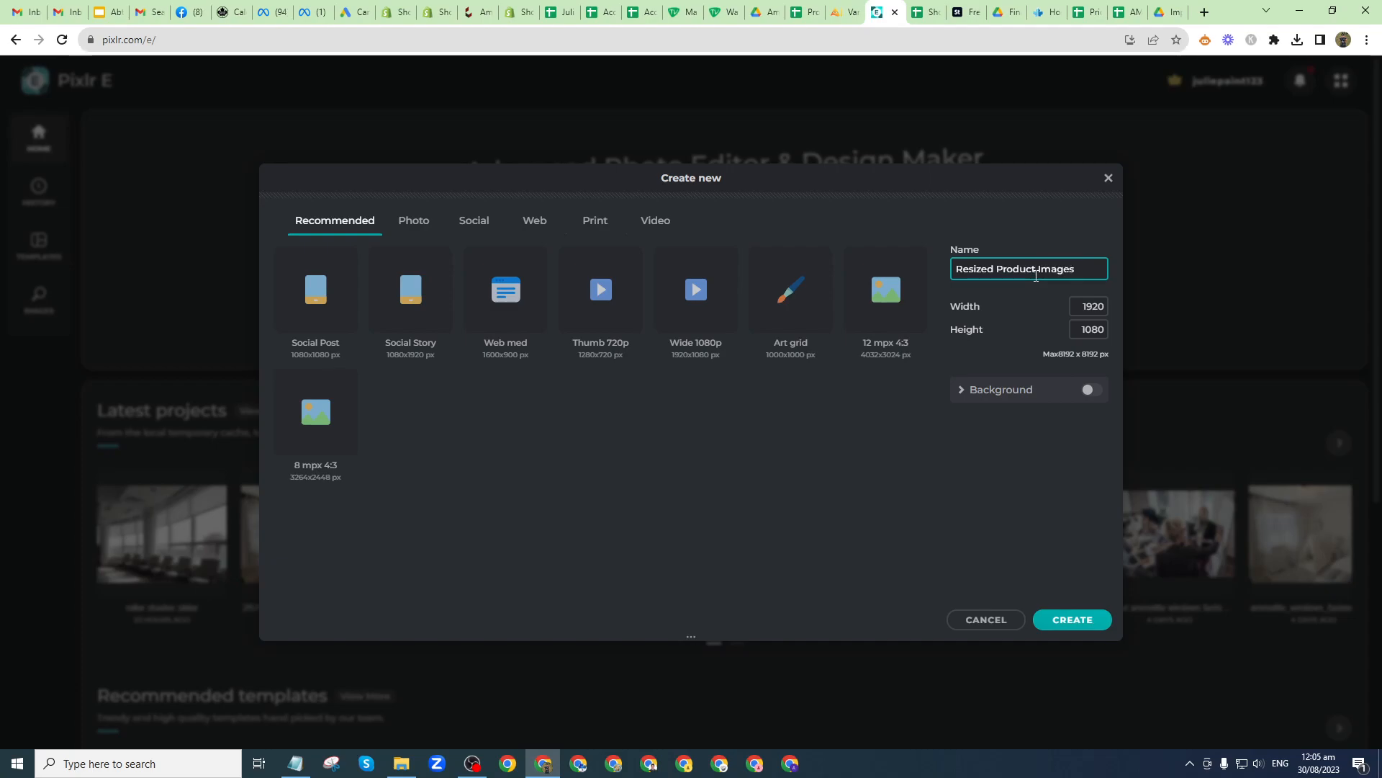
# Step: Check the required image size in the Notepad checklist and create the canvas at 1280 x 960 px
pyautogui.click(1083, 308)
pyautogui.hotkey('alt', 'Tab')
pyautogui.hotkey('alt', 'Tab')
pyautogui.hotkey('alt', 'Tab')
pyautogui.hotkey('alt', 'Tab')
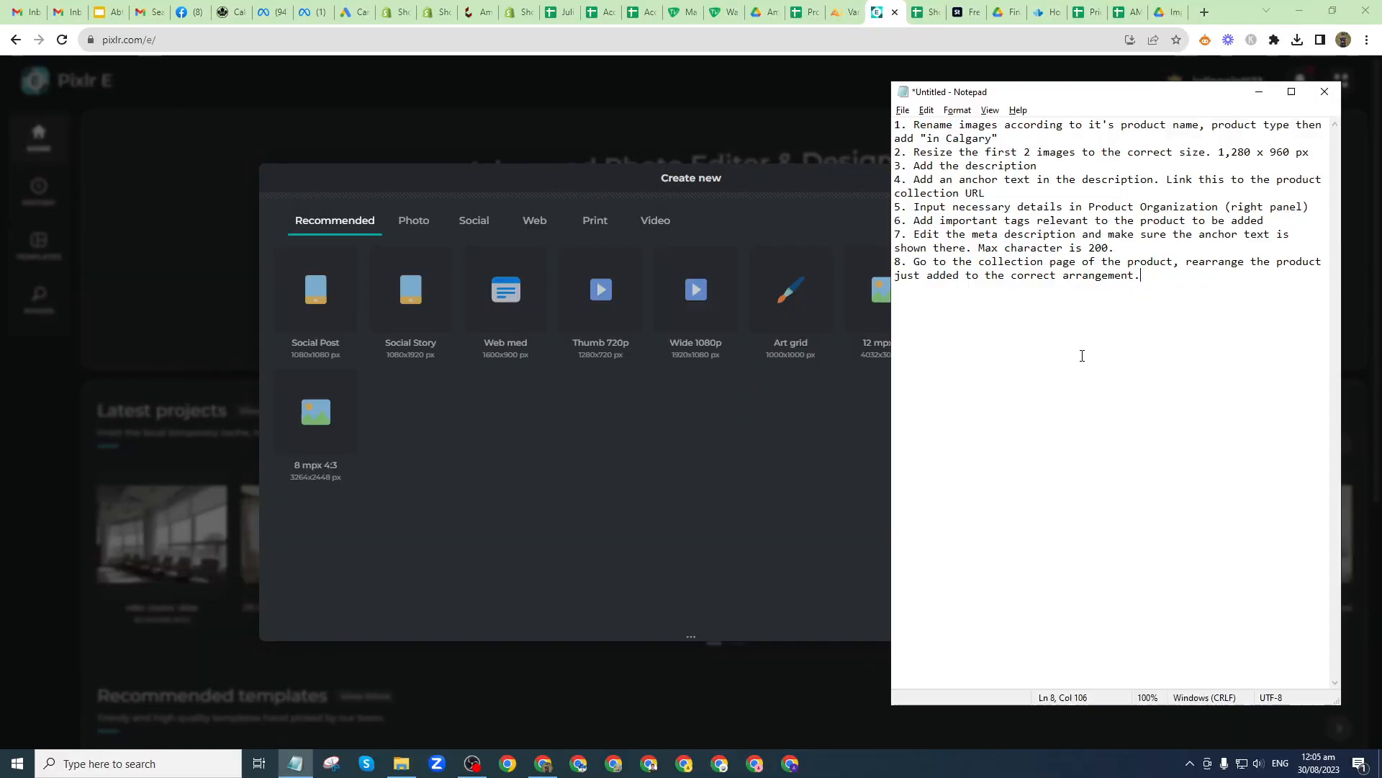
pyautogui.hotkey('alt', 'Tab')
pyautogui.write('1280')
pyautogui.press('Tab')
pyautogui.write('96')
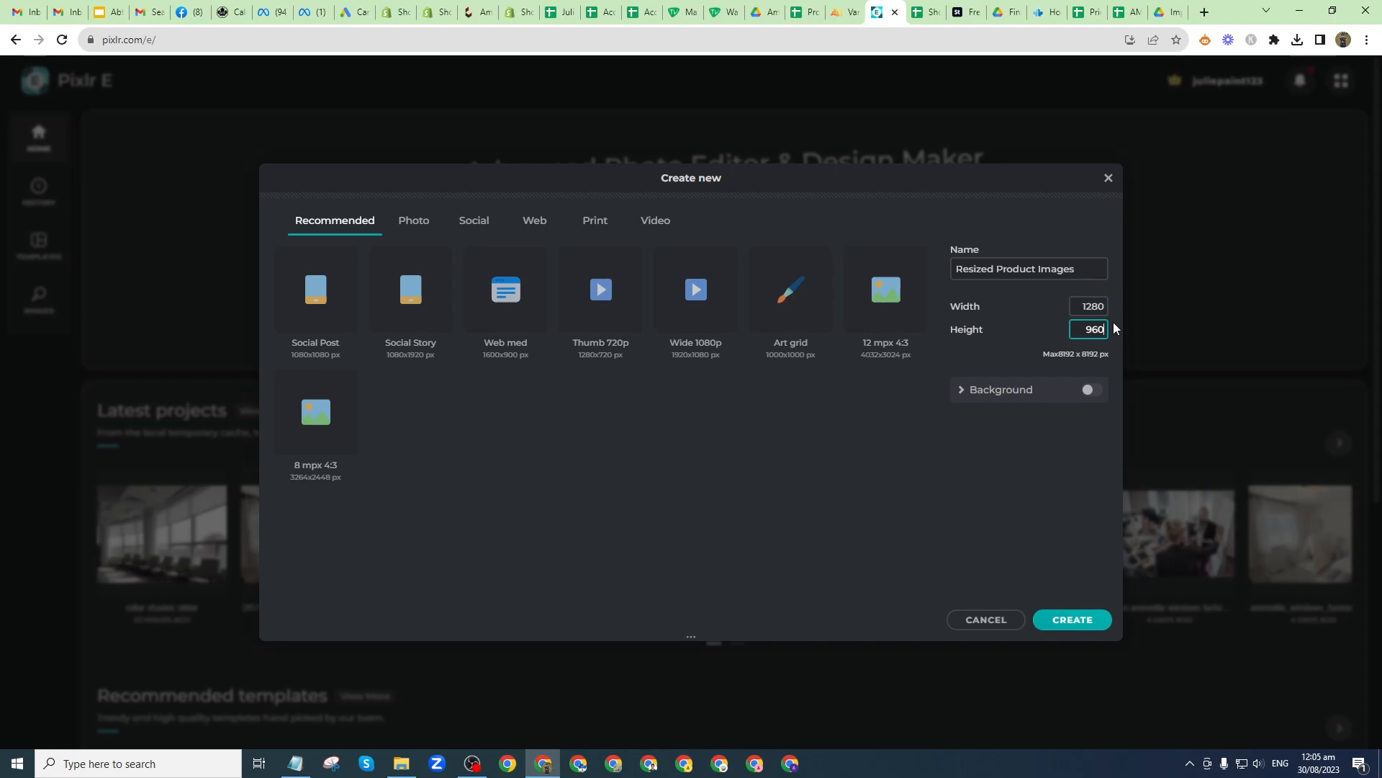
pyautogui.click(1054, 620)
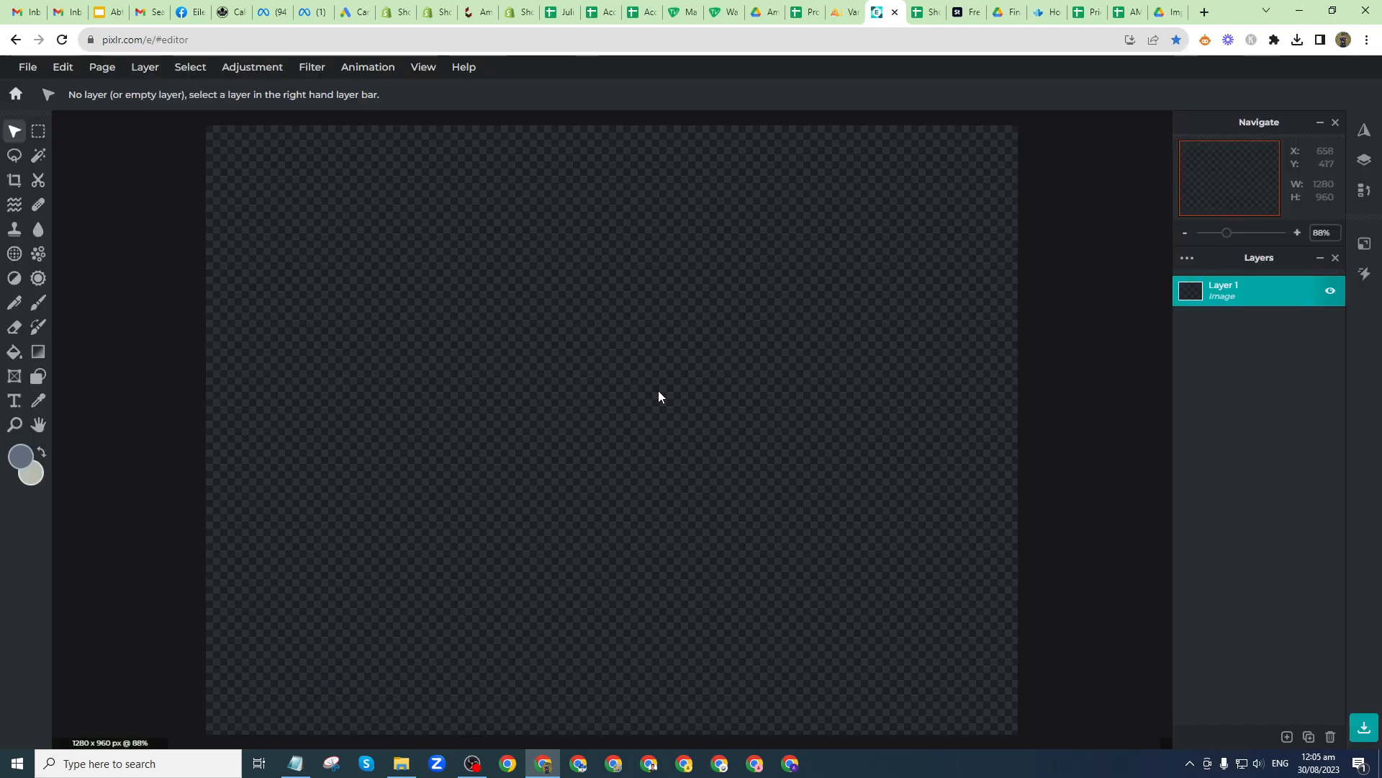
# Step: Start adding an image layer and copy the Brooks Faux Leather Chair folder's path from File Explorer
pyautogui.click(1288, 736)
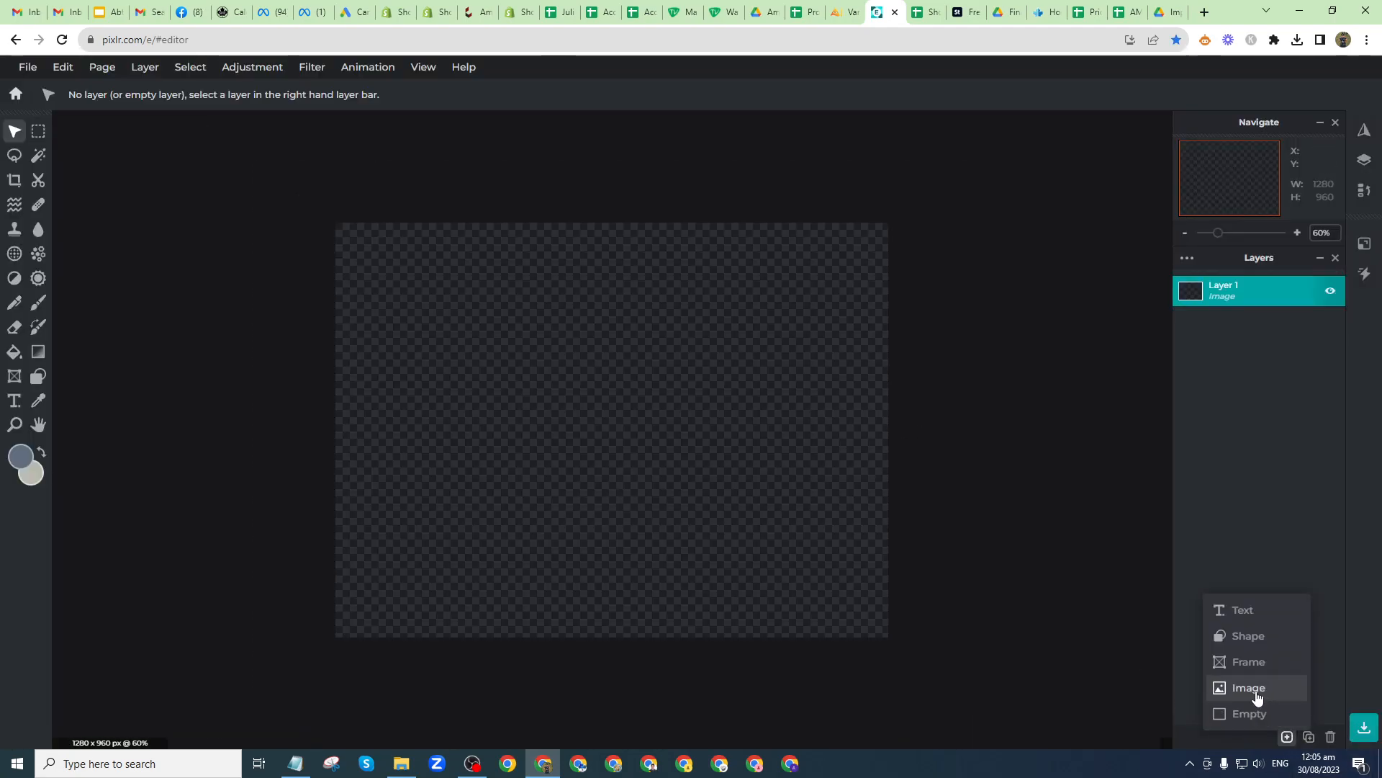
pyautogui.click(1258, 693)
pyautogui.hotkey('alt', 'Tab')
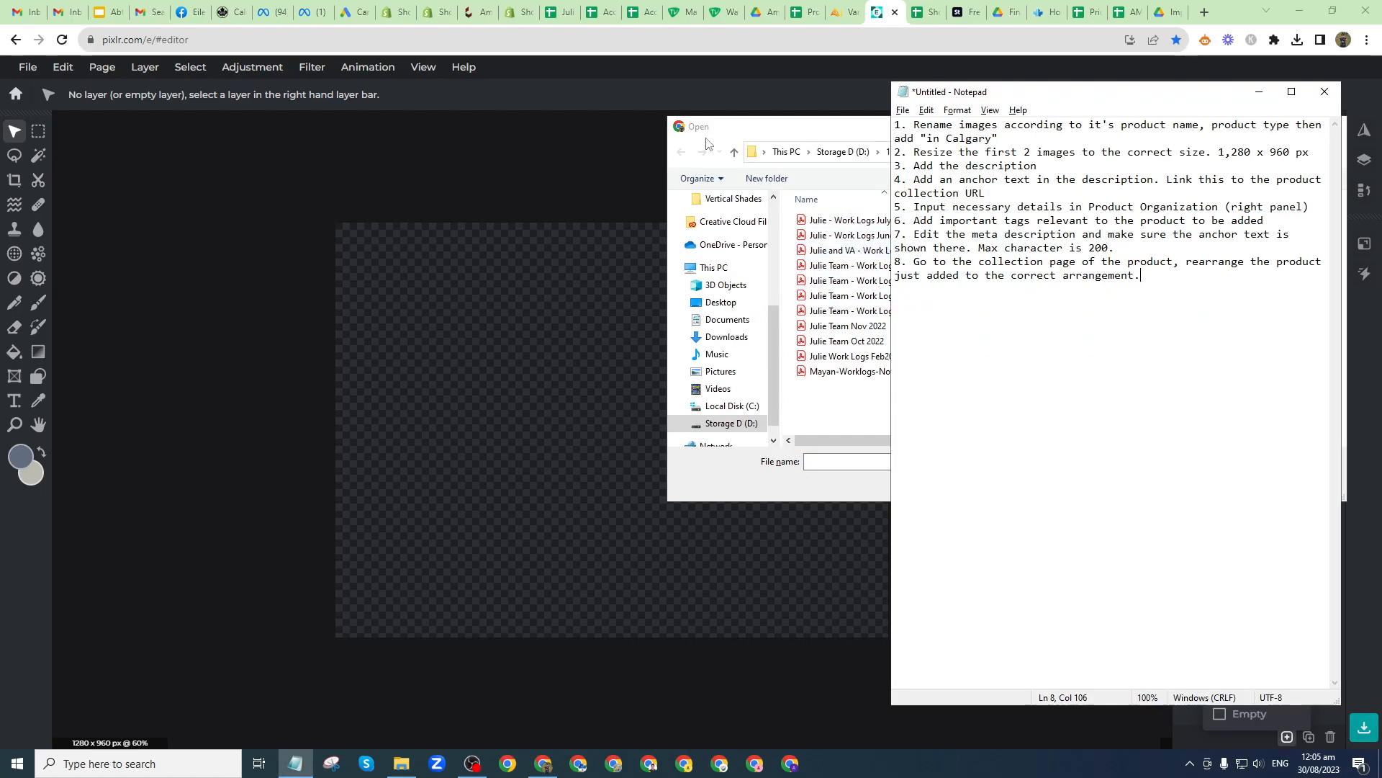
pyautogui.hotkey('alt', 'Tab')
pyautogui.moveTo(404, 757)
pyautogui.click(404, 691)
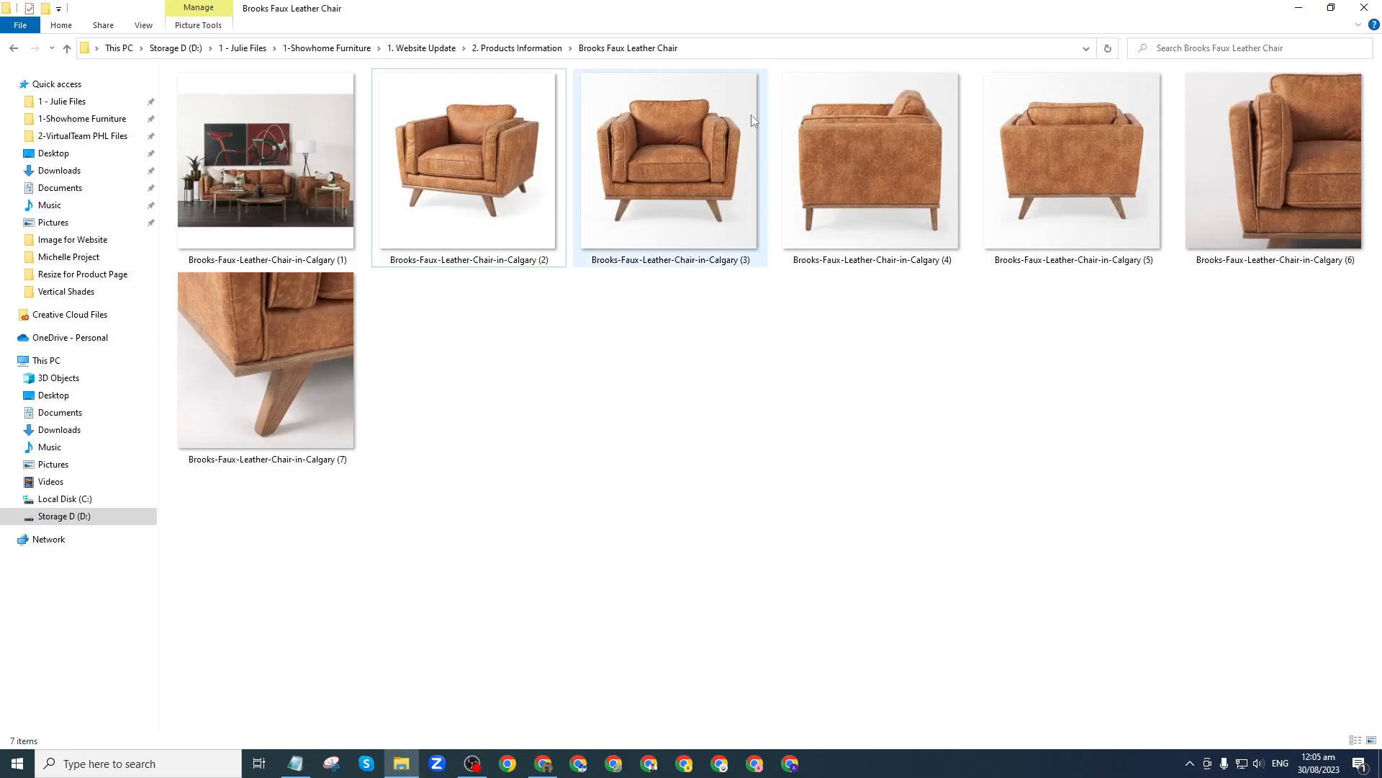
pyautogui.click(745, 48)
pyautogui.hotkey('ctrl', 'c')
# Step: Go to the copied folder path in Pixlr's file dialog and add Brooks-Faux-Leather-Chair-in-Calgary (1) and (2) as image layers
pyautogui.hotkey('alt', 'Tab')
pyautogui.click(1127, 158)
pyautogui.hotkey('ctrl', 'v')
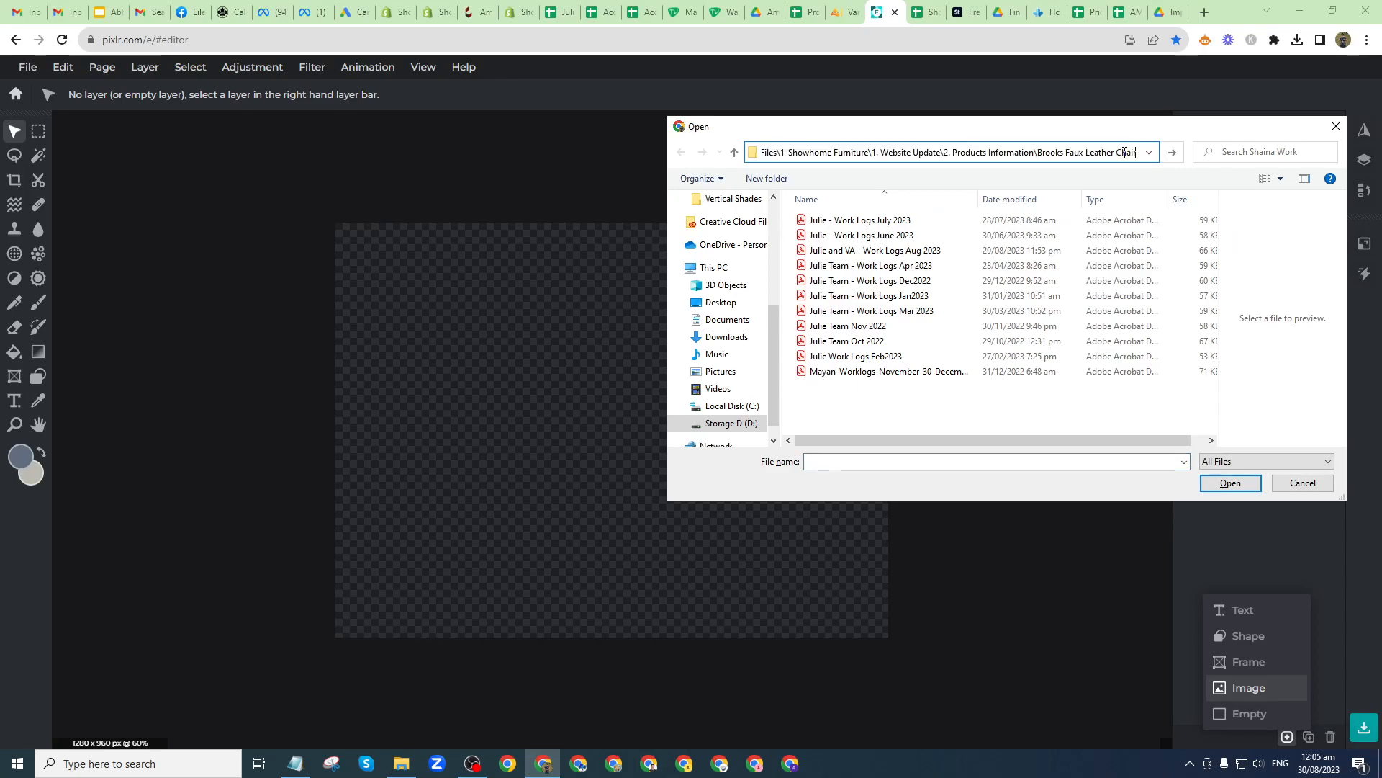
pyautogui.press('Return')
pyautogui.click(830, 229)
pyautogui.keyDown('ctrl'); pyautogui.click(915, 229); pyautogui.keyUp('ctrl')
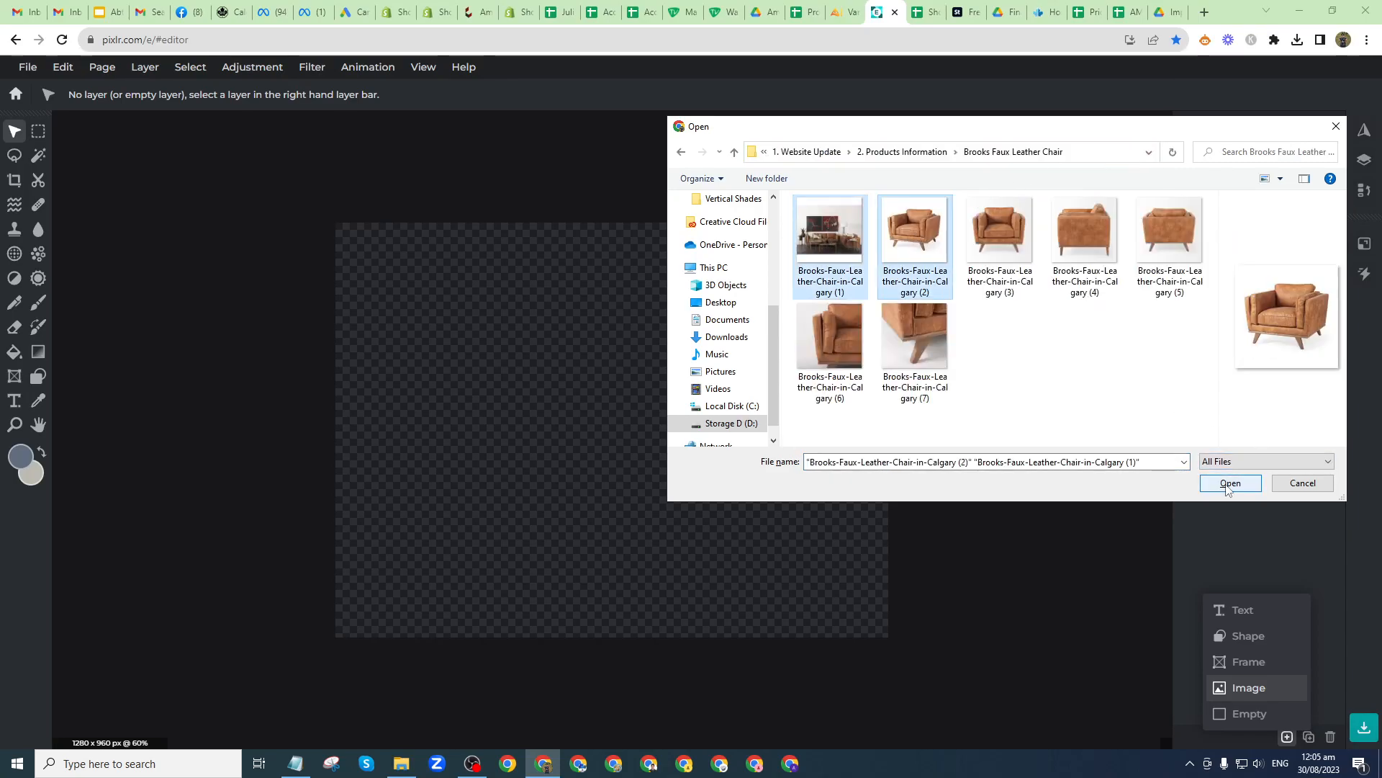
pyautogui.click(1231, 483)
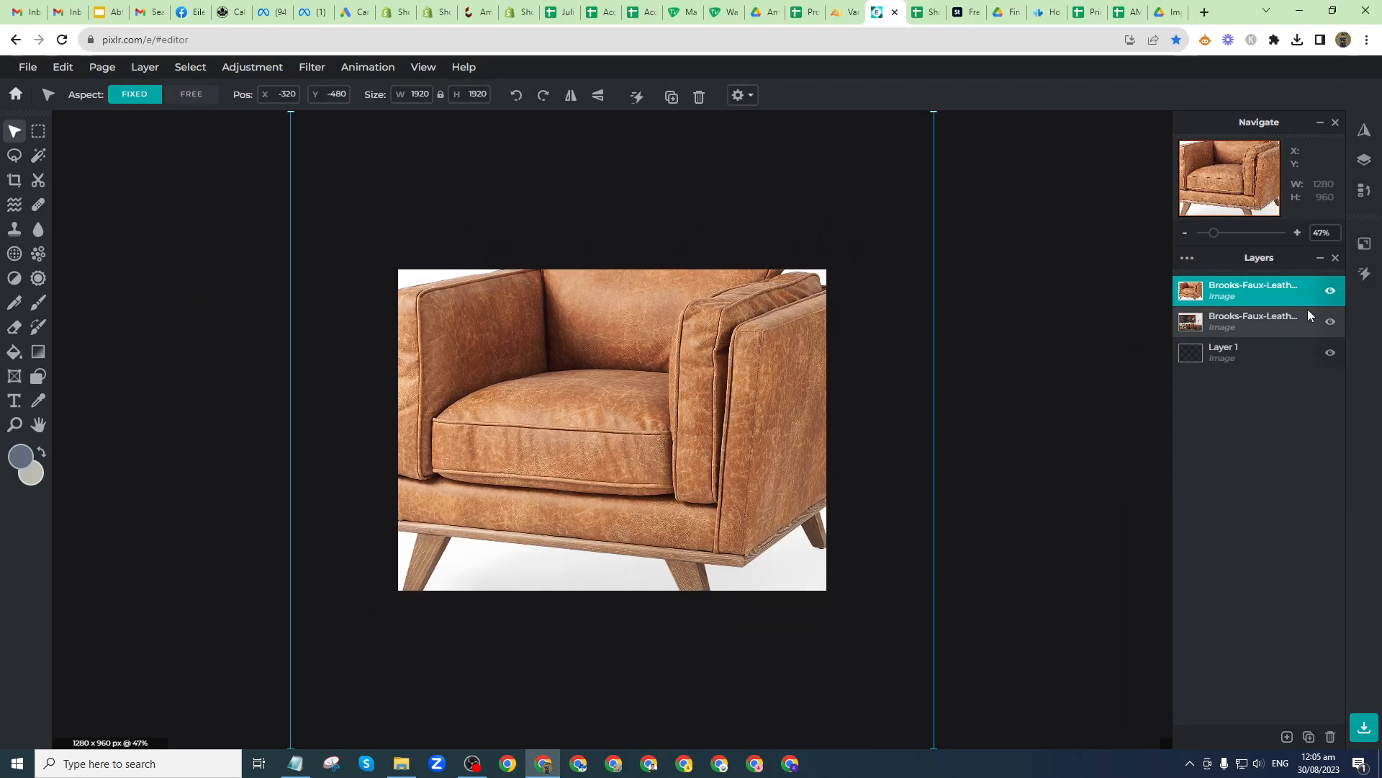
# Step: Hide the single-chair layer, set the living-room image layer's width to 1280 px and position it to fill the canvas
pyautogui.click(1330, 290)
pyautogui.click(1283, 320)
pyautogui.scroll(-2, 815, 352)
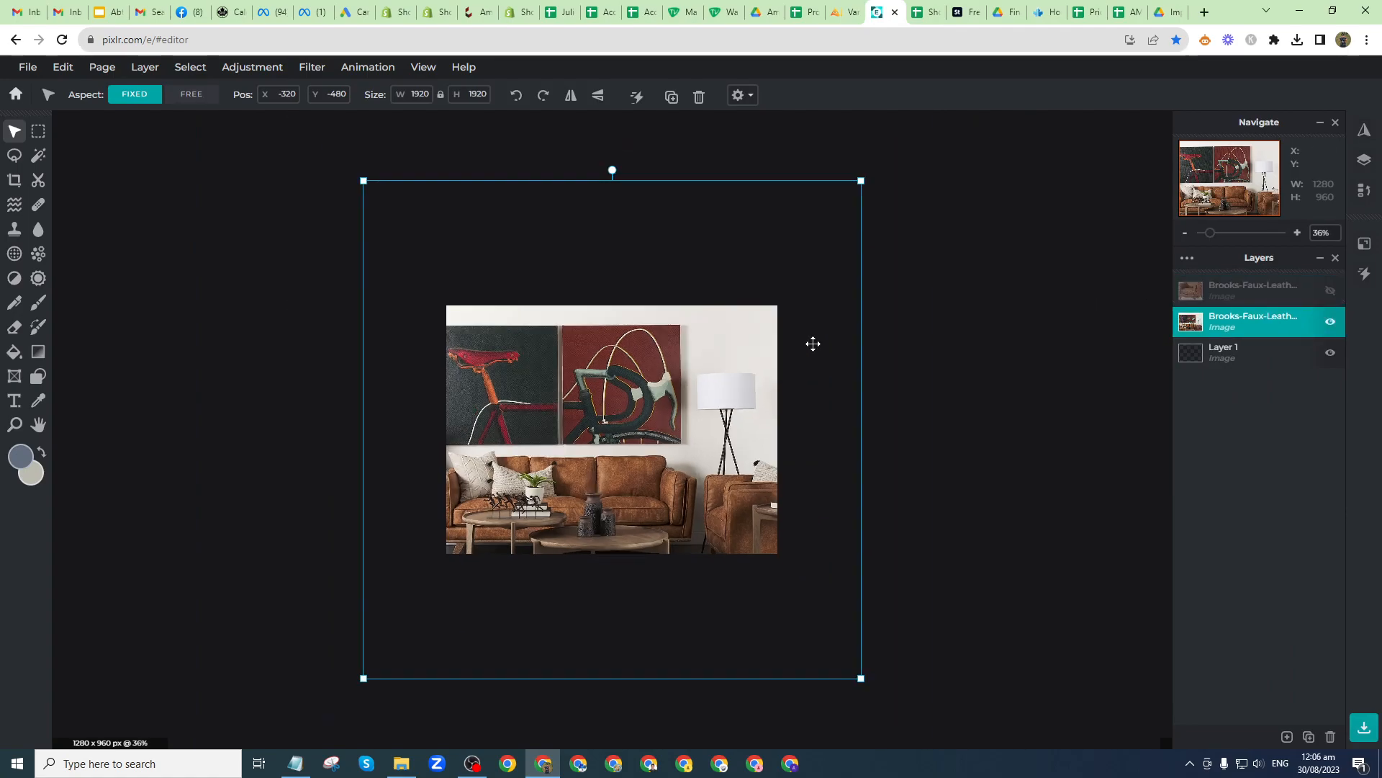
pyautogui.click(419, 94)
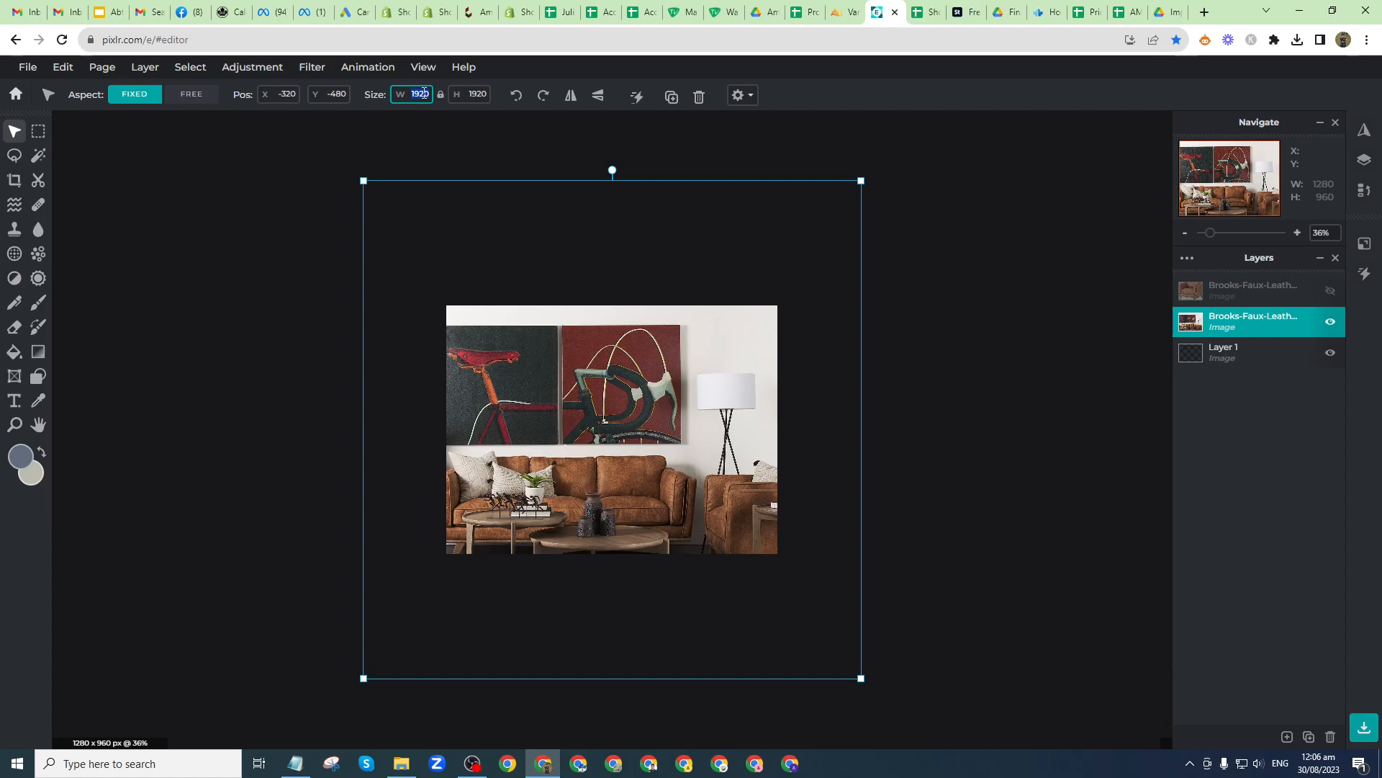
pyautogui.write('1280')
pyautogui.press('Return')
pyautogui.moveTo(550, 216); pyautogui.dragTo(681, 322)
pyautogui.click(738, 377)
pyautogui.click(934, 327)
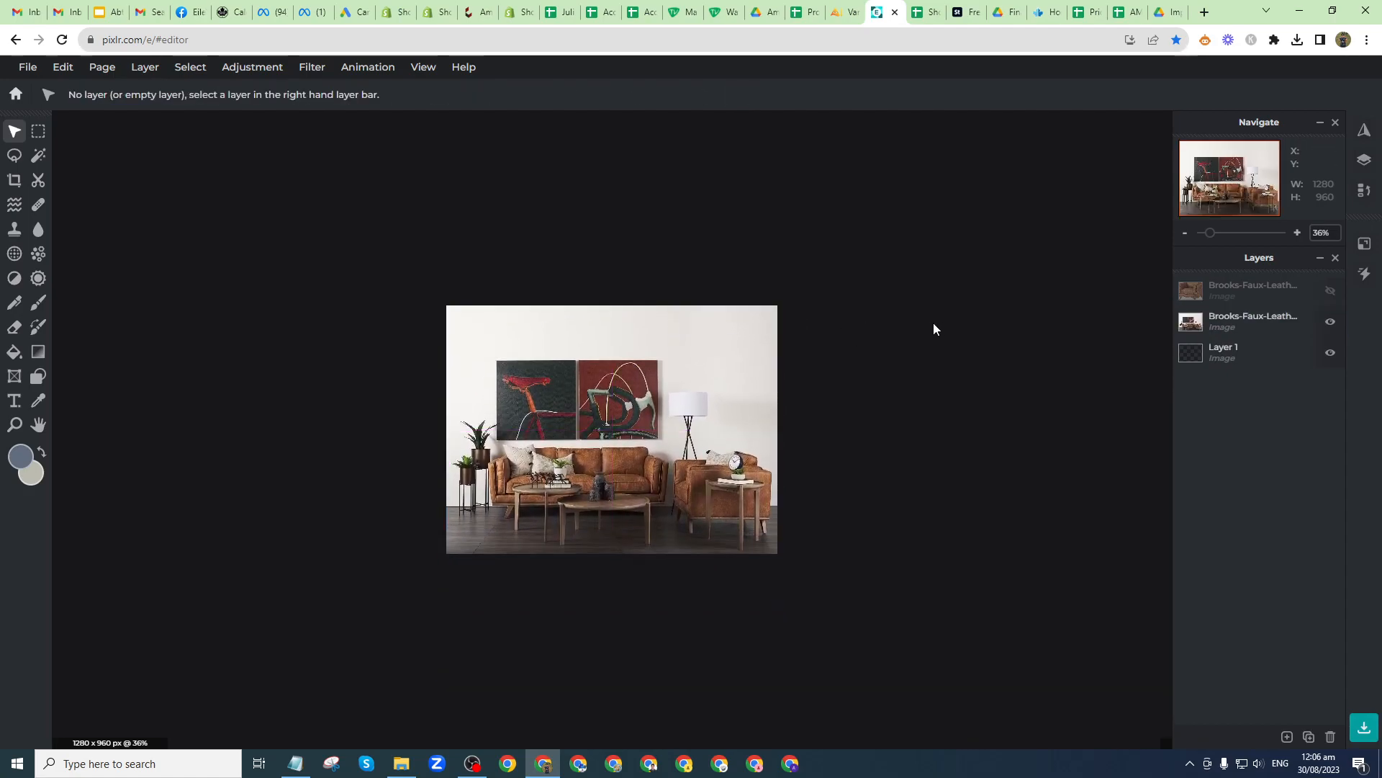
# Step: Save the living-room image as a high-quality JPG in the product folder, replacing Brooks-Faux-Leather-Chair-in-Calgary (1)
pyautogui.hotkey('ctrl', 's')
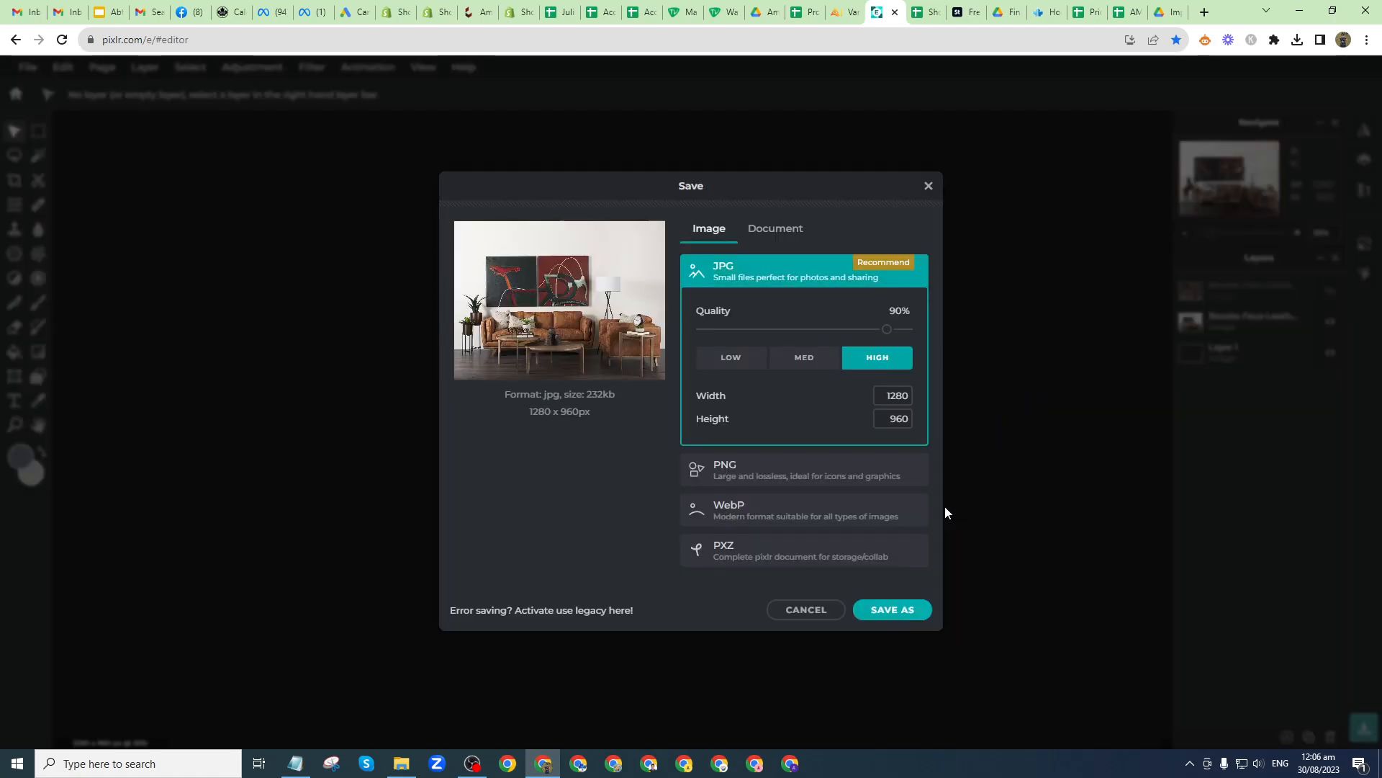
pyautogui.click(881, 611)
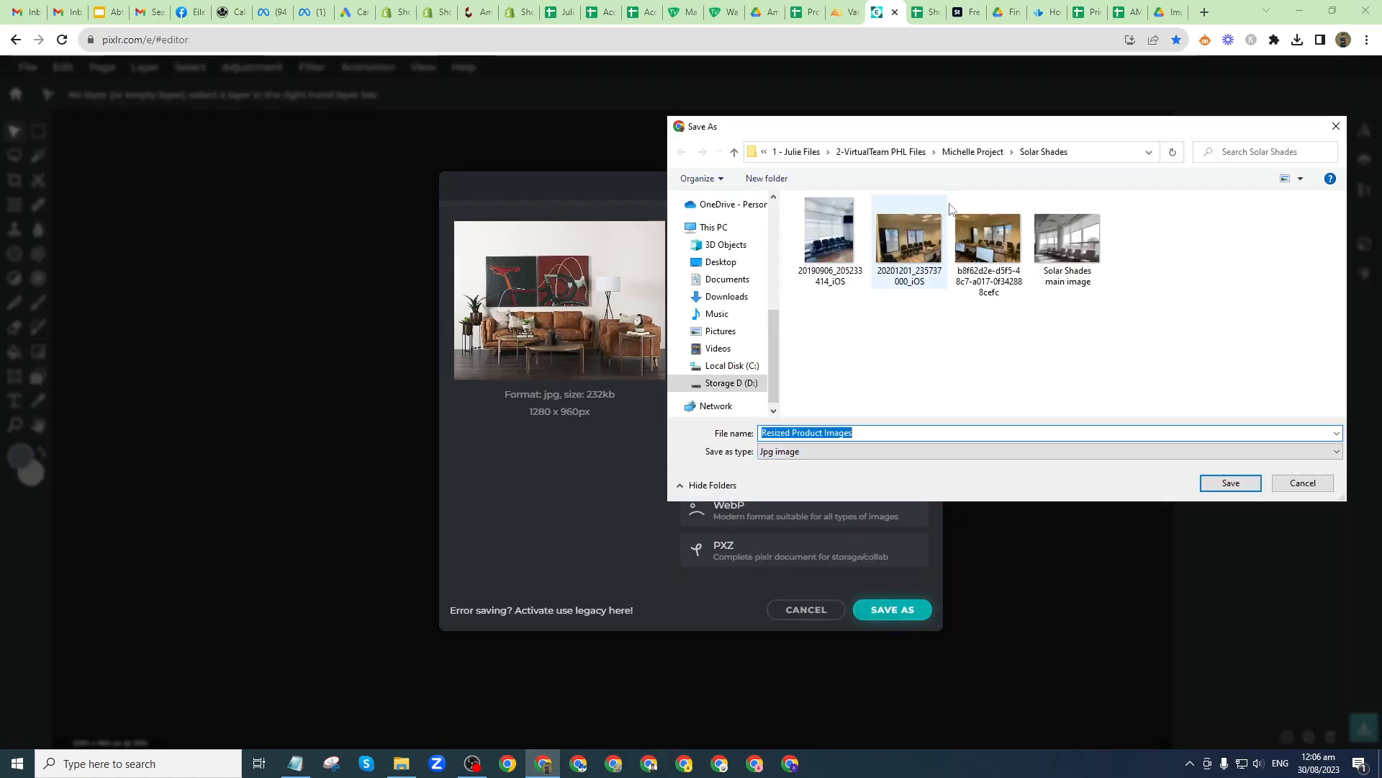
pyautogui.click(1104, 154)
pyautogui.hotkey('ctrl', 'v')
pyautogui.press('Return')
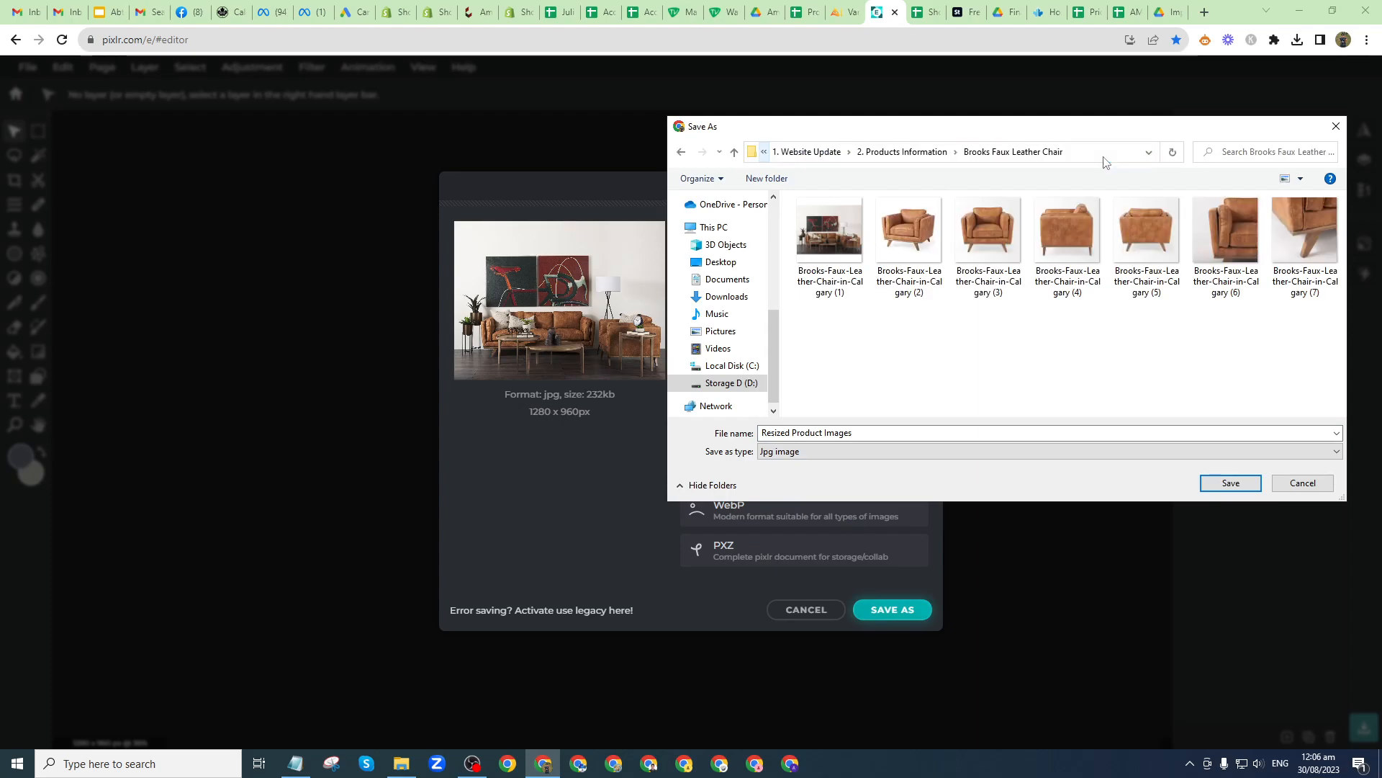
pyautogui.doubleClick(832, 230)
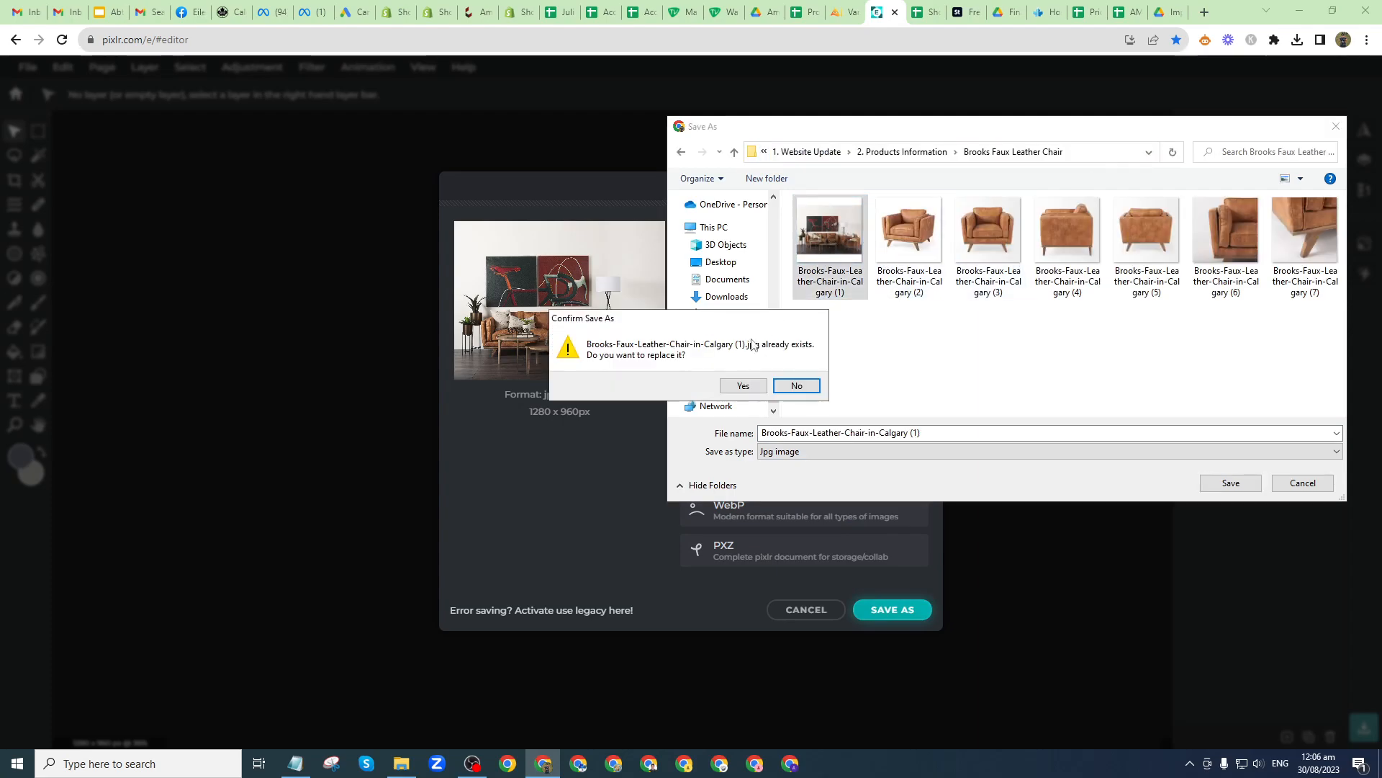
pyautogui.click(743, 386)
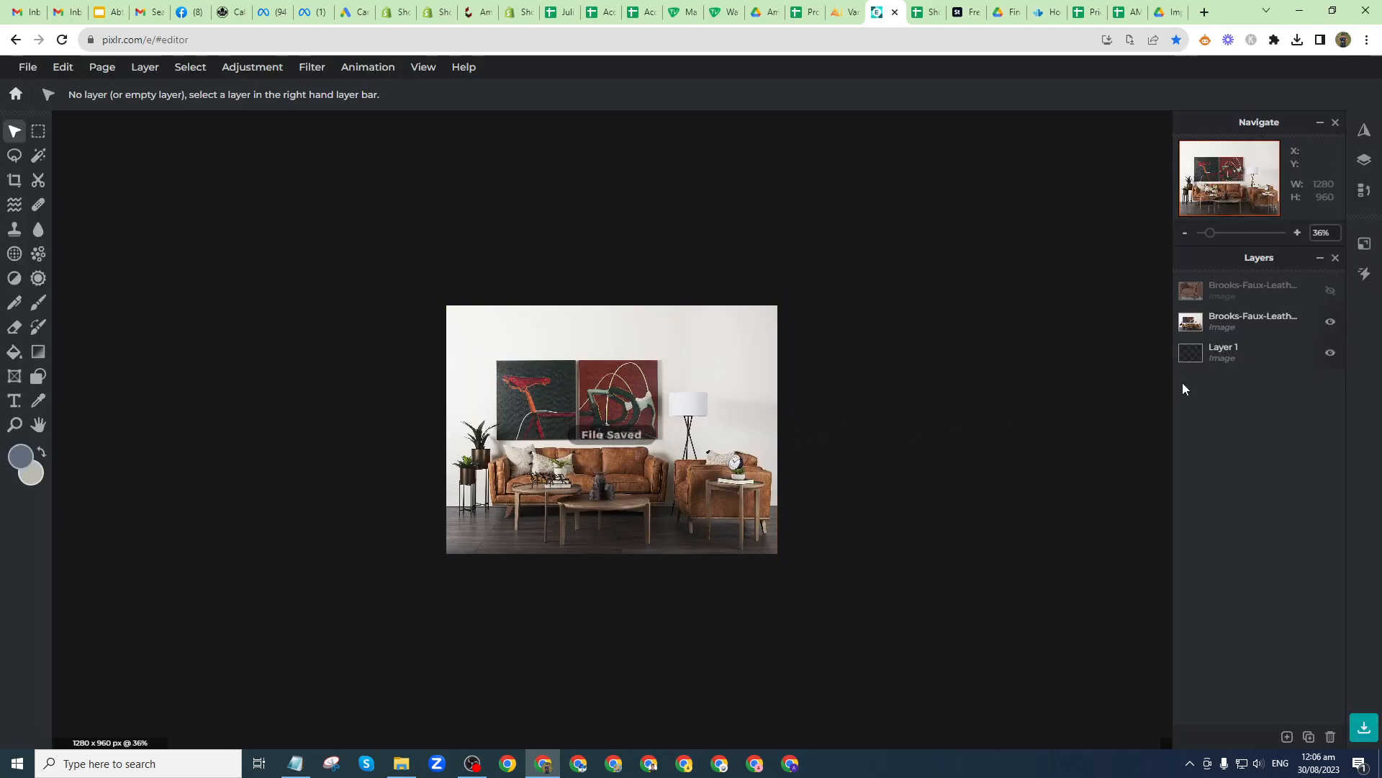
# Step: Show the single-chair layer instead of the living-room layer, set its width to 1280 px and position it to fill the canvas
pyautogui.click(1331, 291)
pyautogui.click(1330, 321)
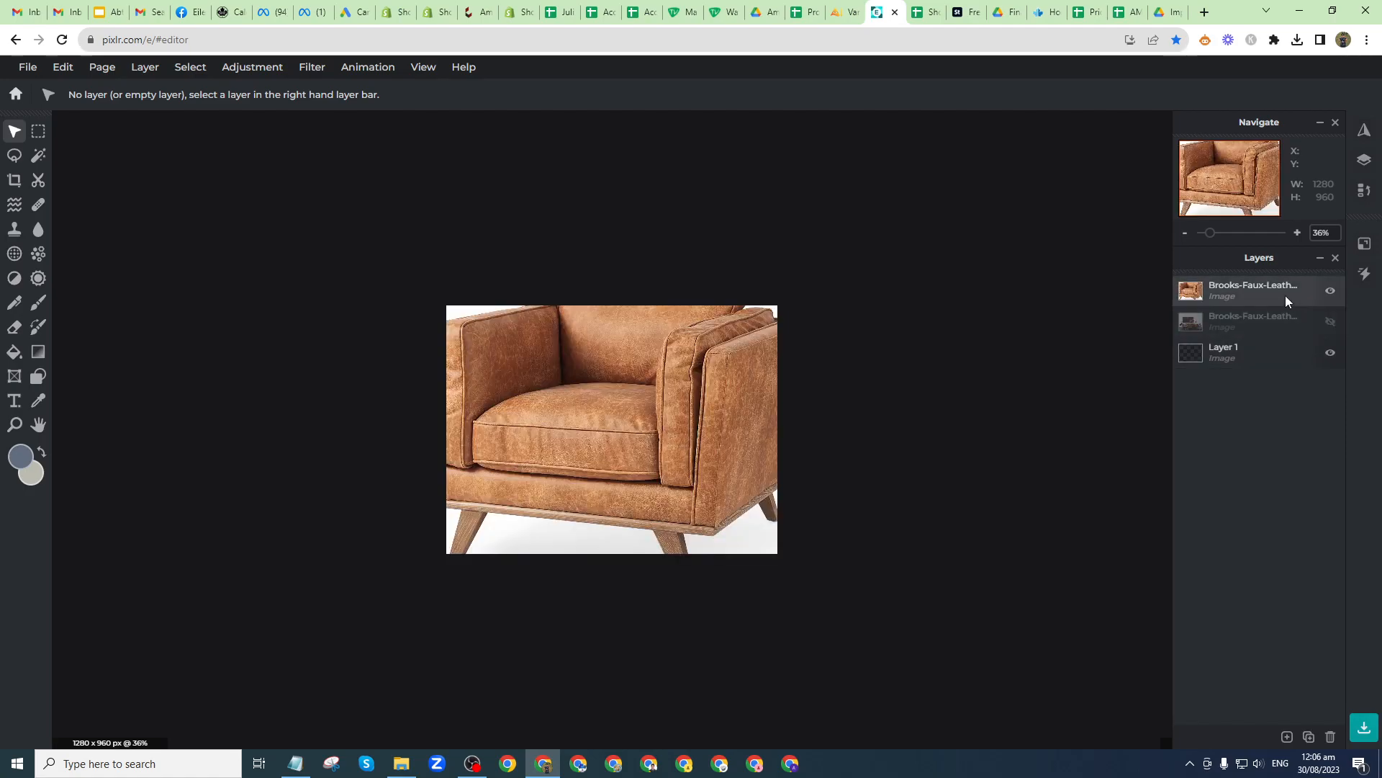
pyautogui.click(1287, 295)
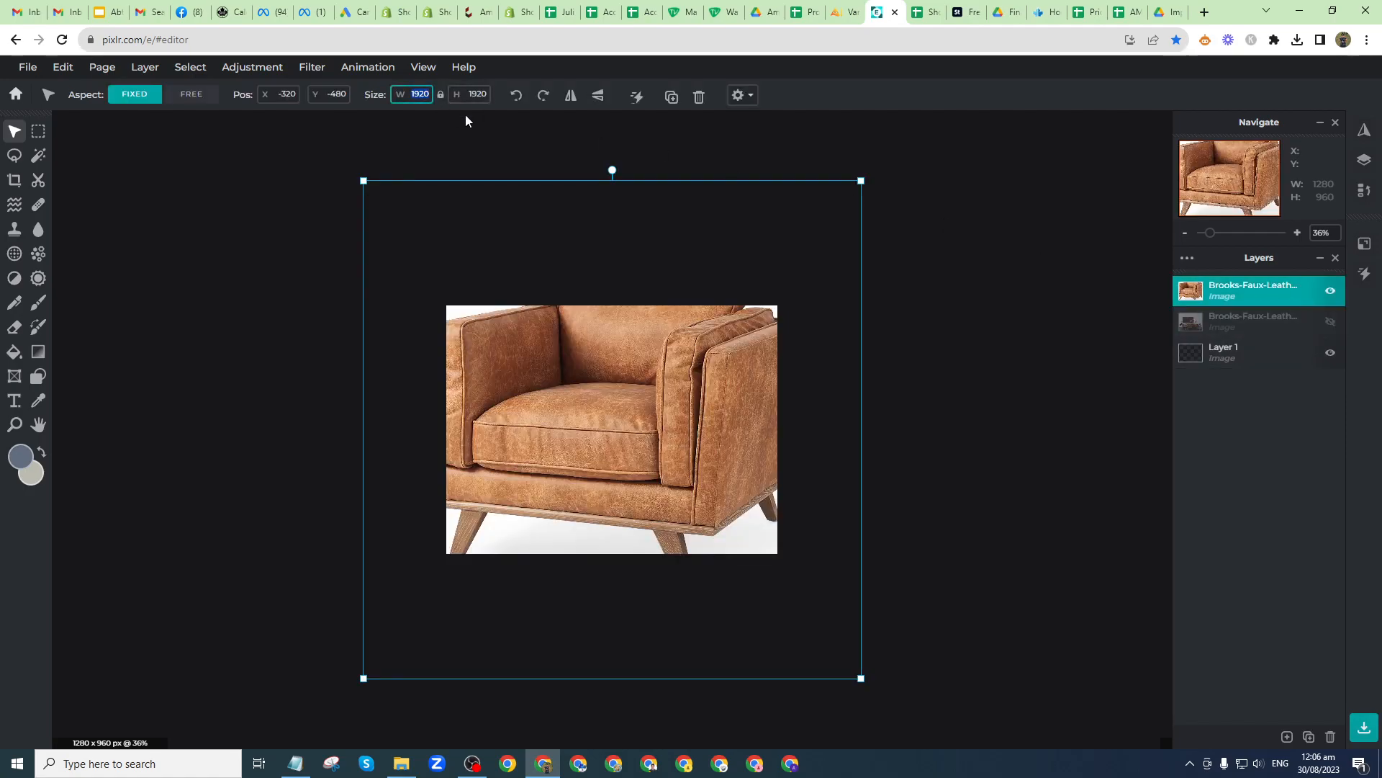
pyautogui.write('1280')
pyautogui.press('Return')
pyautogui.moveTo(458, 219); pyautogui.dragTo(540, 297)
pyautogui.click(940, 332)
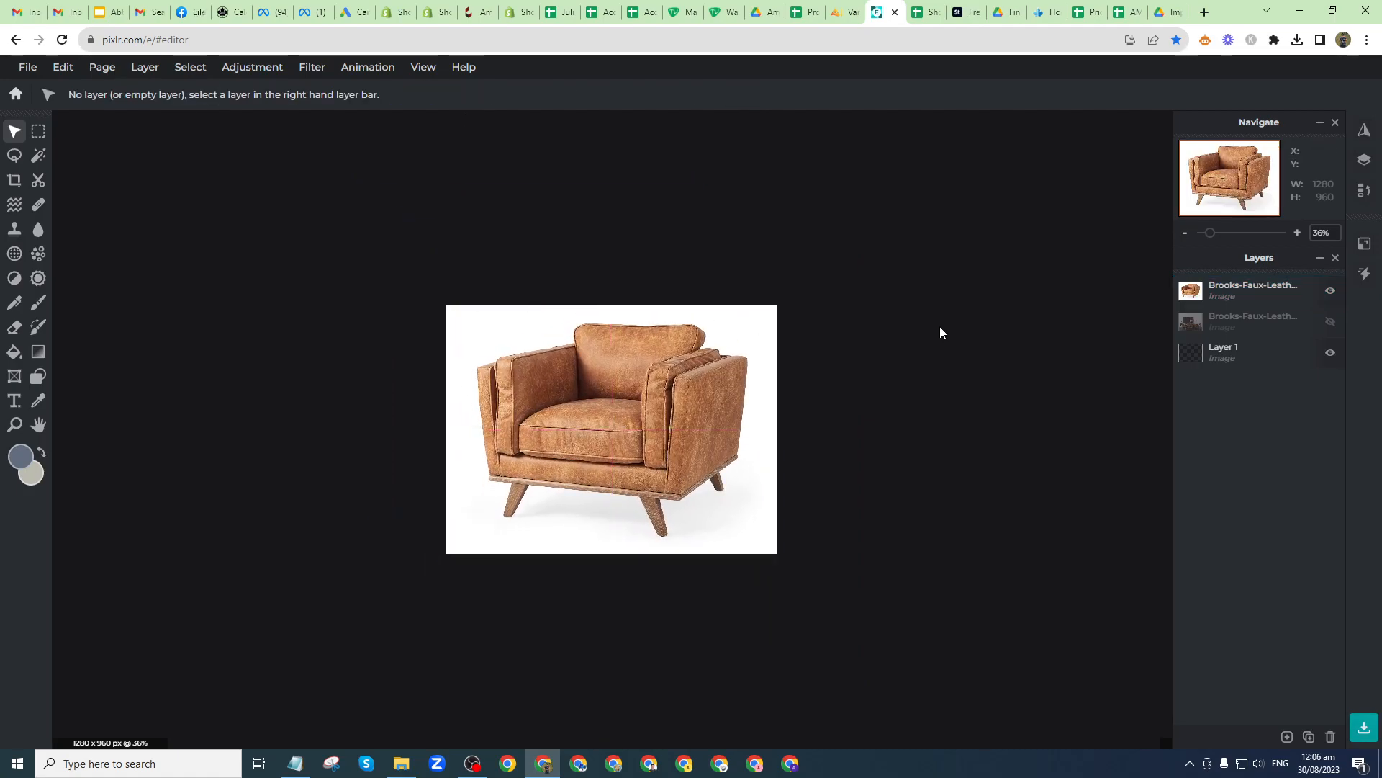
# Step: Save the single-chair image as a JPG, replacing Brooks-Faux-Leather-Chair-in-Calgary (2)
pyautogui.hotkey('ctrl', 's')
pyautogui.click(893, 609)
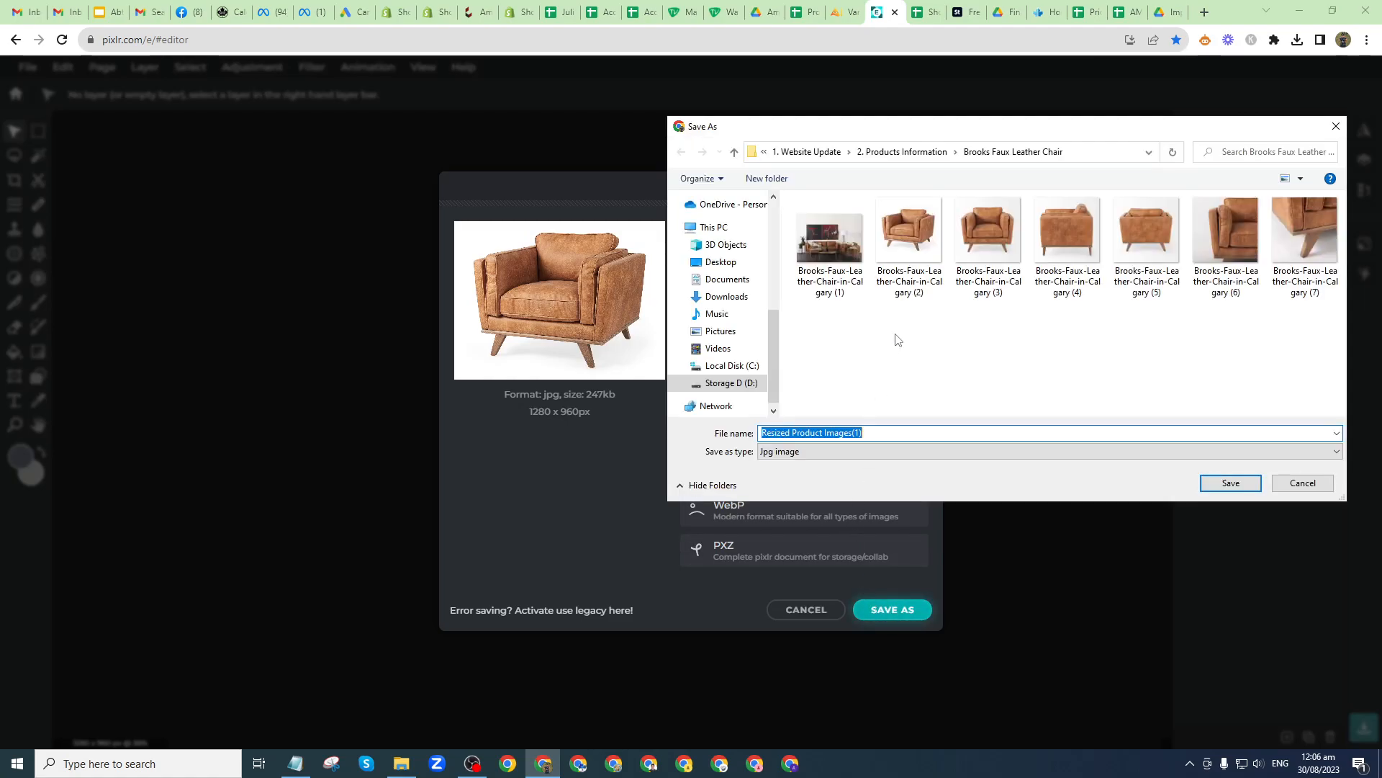
pyautogui.doubleClick(909, 234)
pyautogui.click(742, 383)
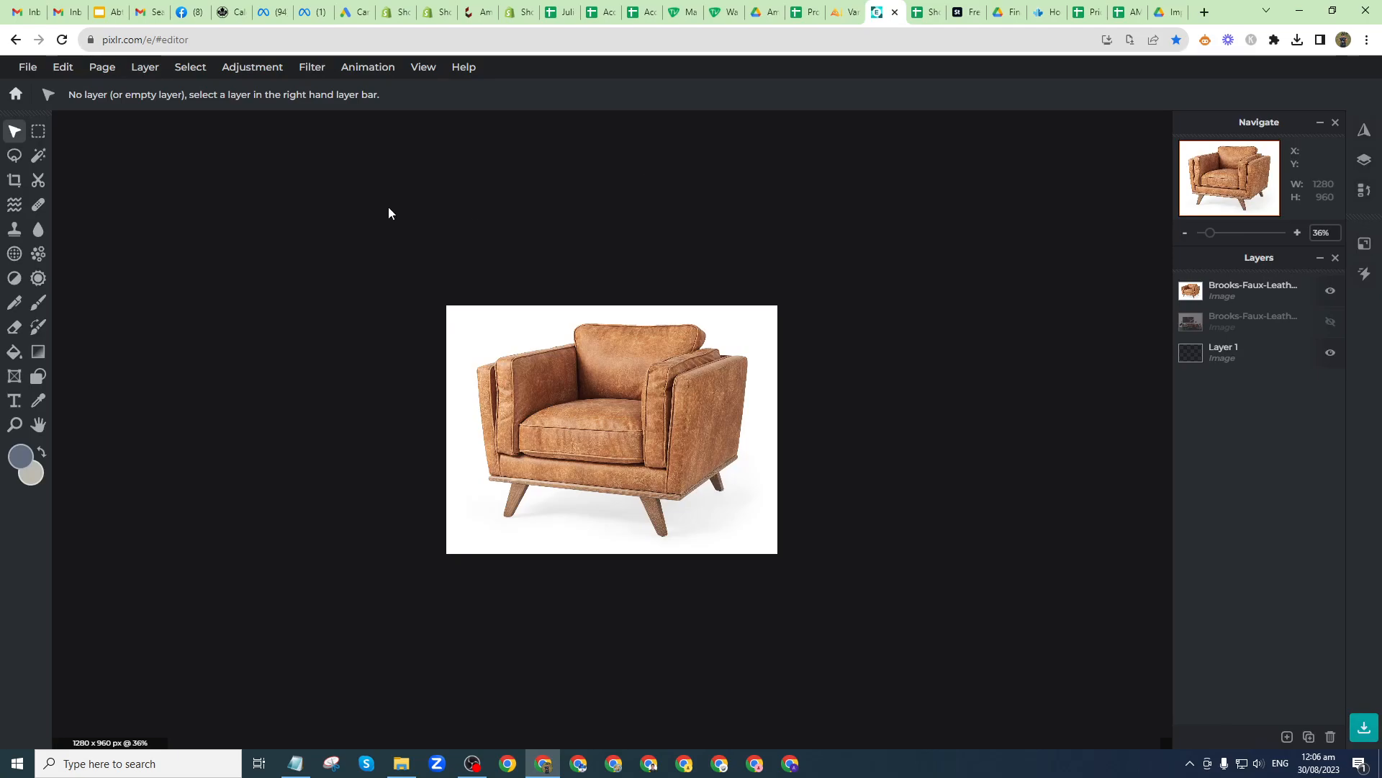
# Step: Switch to Shopify, close the 2018 Custom Accent Chair page without saving, and go to the Brooks Faux Leather Chair's media
pyautogui.click(513, 11)
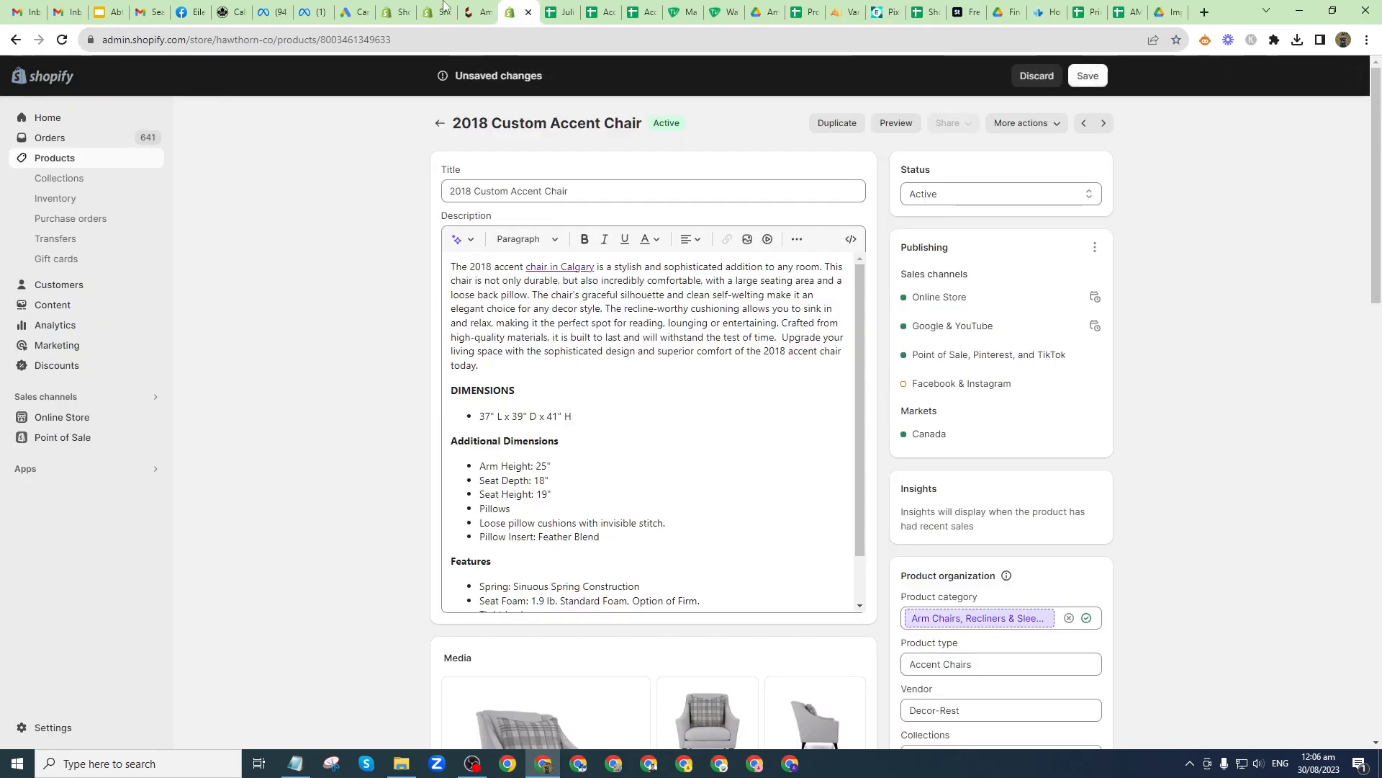
pyautogui.click(435, 6)
pyautogui.click(514, 8)
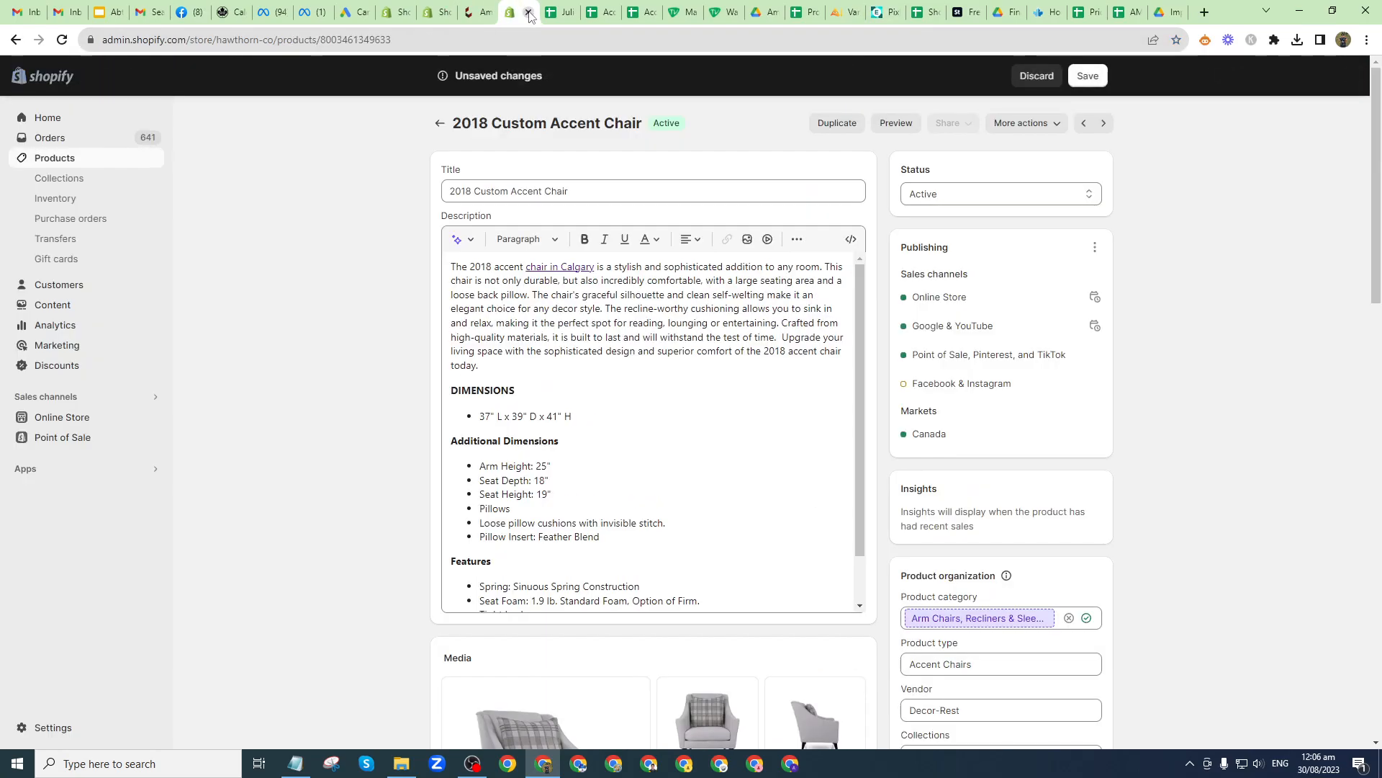
pyautogui.click(527, 13)
pyautogui.press('Return')
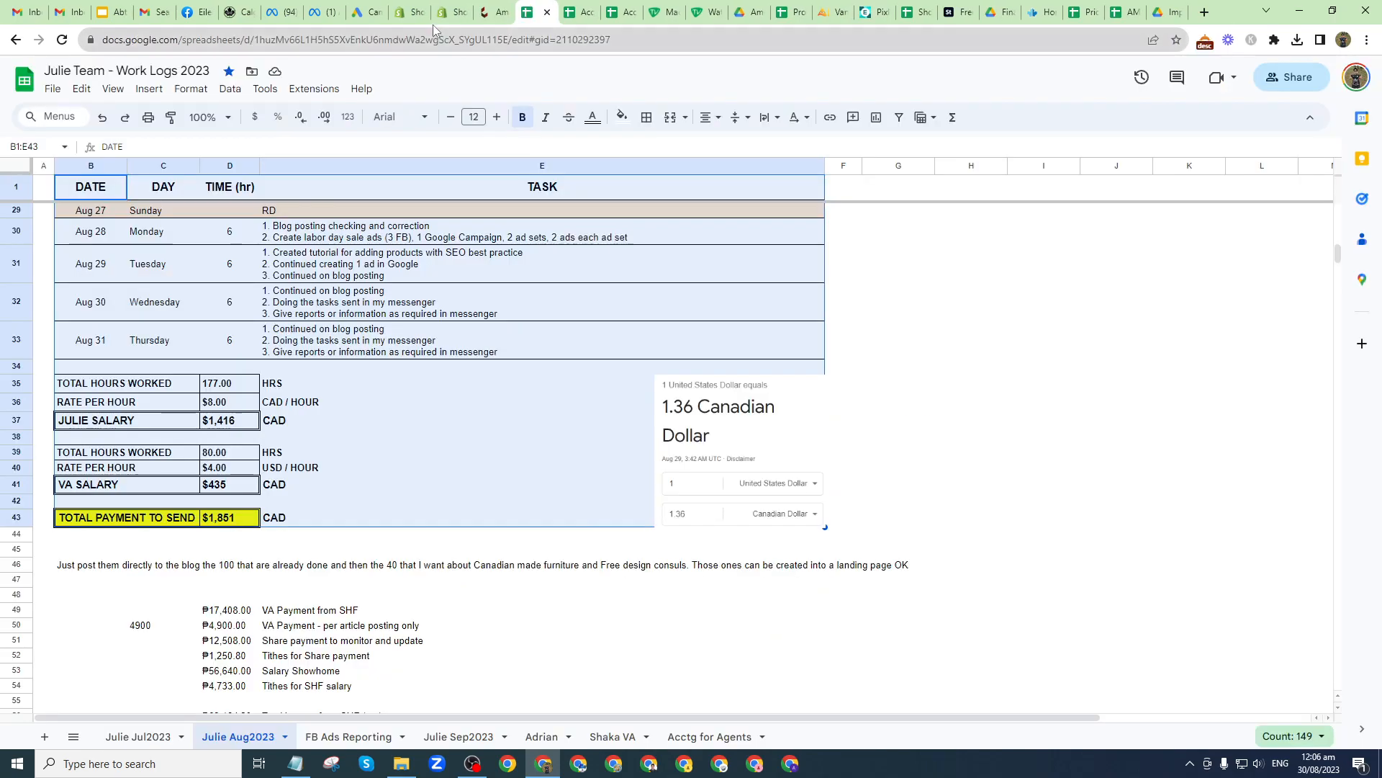
pyautogui.click(430, 15)
pyautogui.scroll(-3, 446, 360)
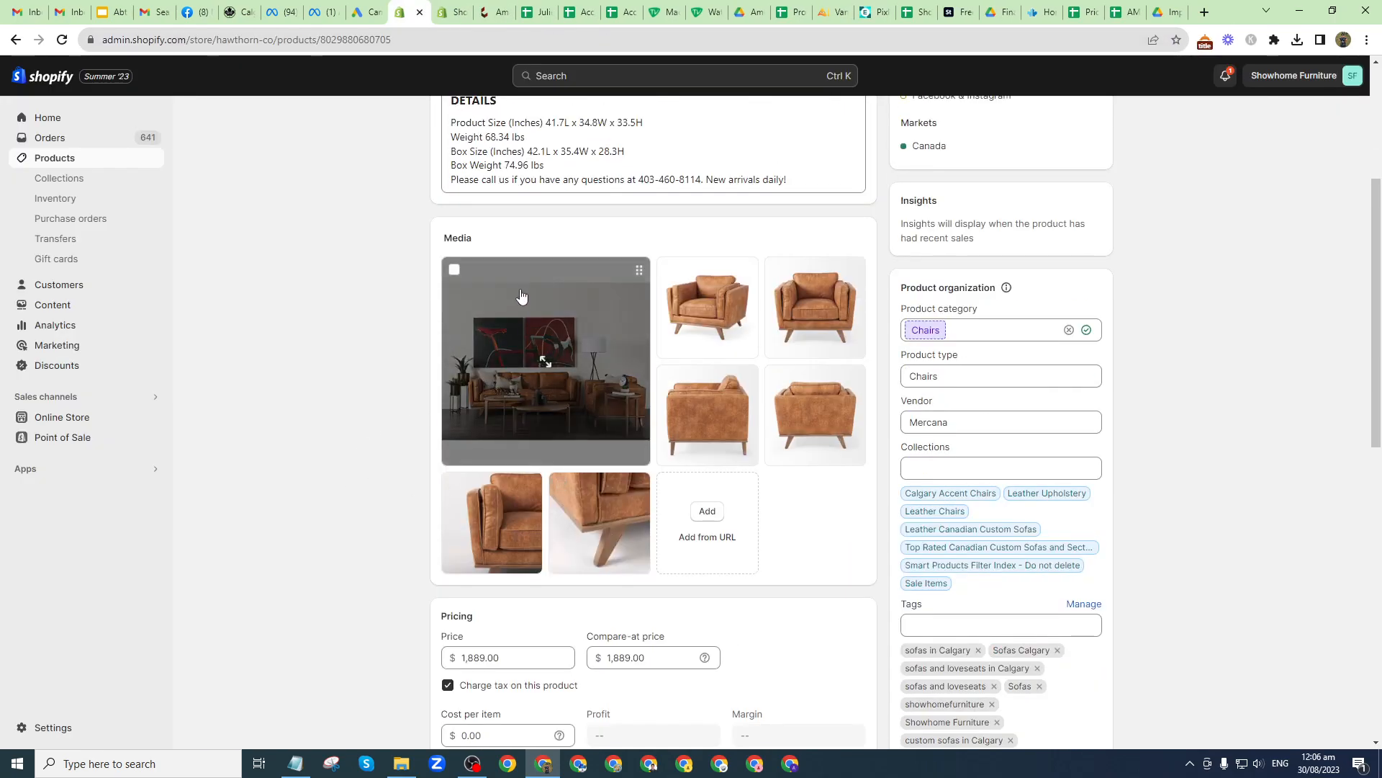
# Step: Delete all seven existing media files from the Brooks Faux Leather Chair product
pyautogui.click(455, 270)
pyautogui.click(670, 269)
pyautogui.click(777, 270)
pyautogui.click(670, 378)
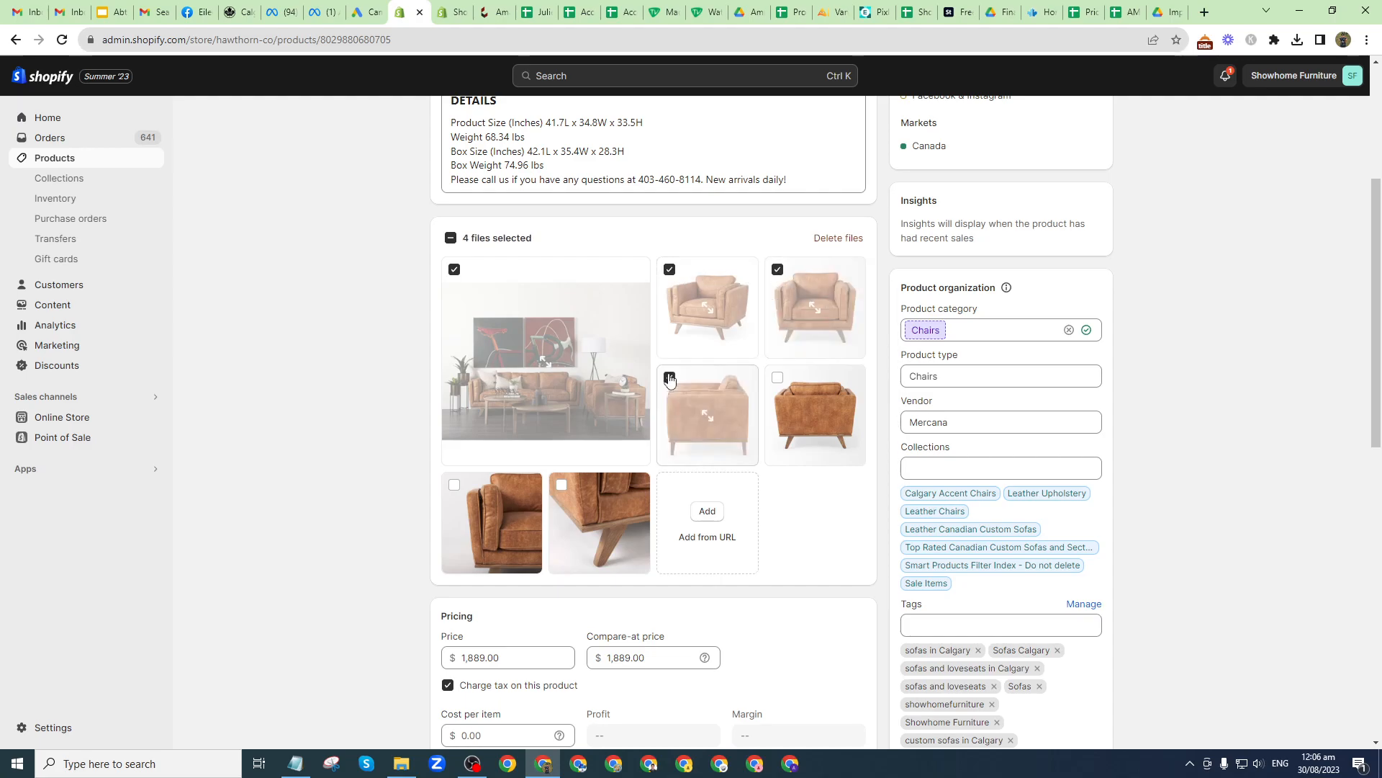
pyautogui.click(451, 238)
pyautogui.click(837, 238)
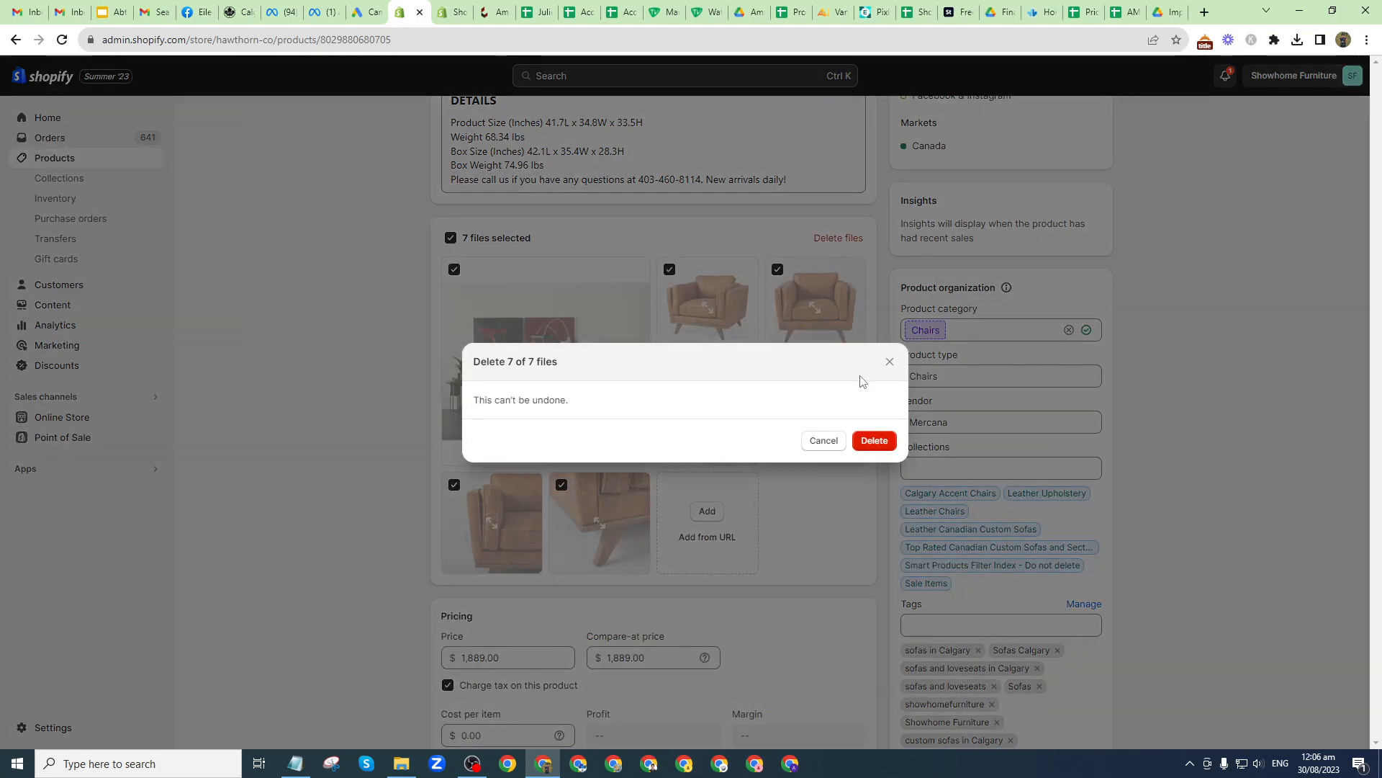
pyautogui.click(874, 439)
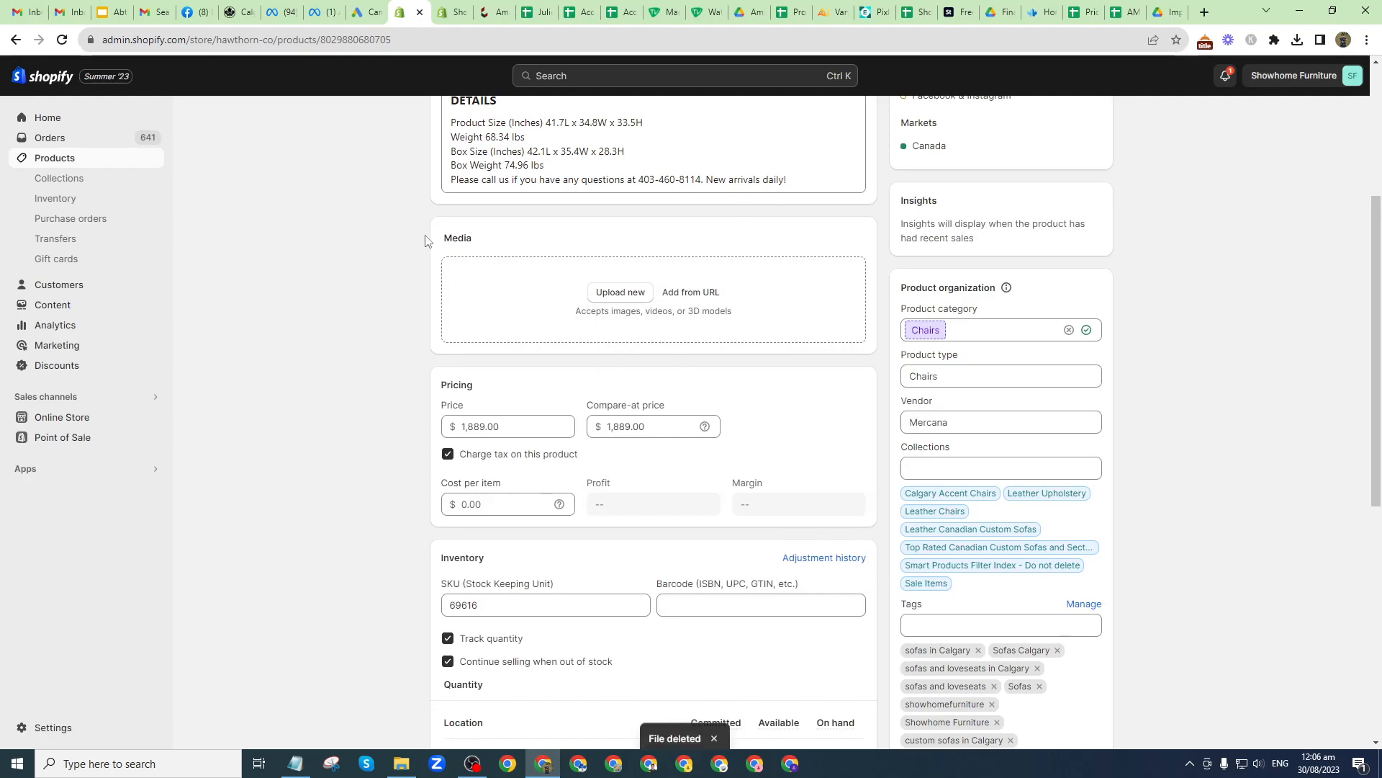
# Step: Upload all seven images, Brooks-Faux-Leather-Chair-in-Calgary (1) to (7), to the product's media
pyautogui.click(619, 293)
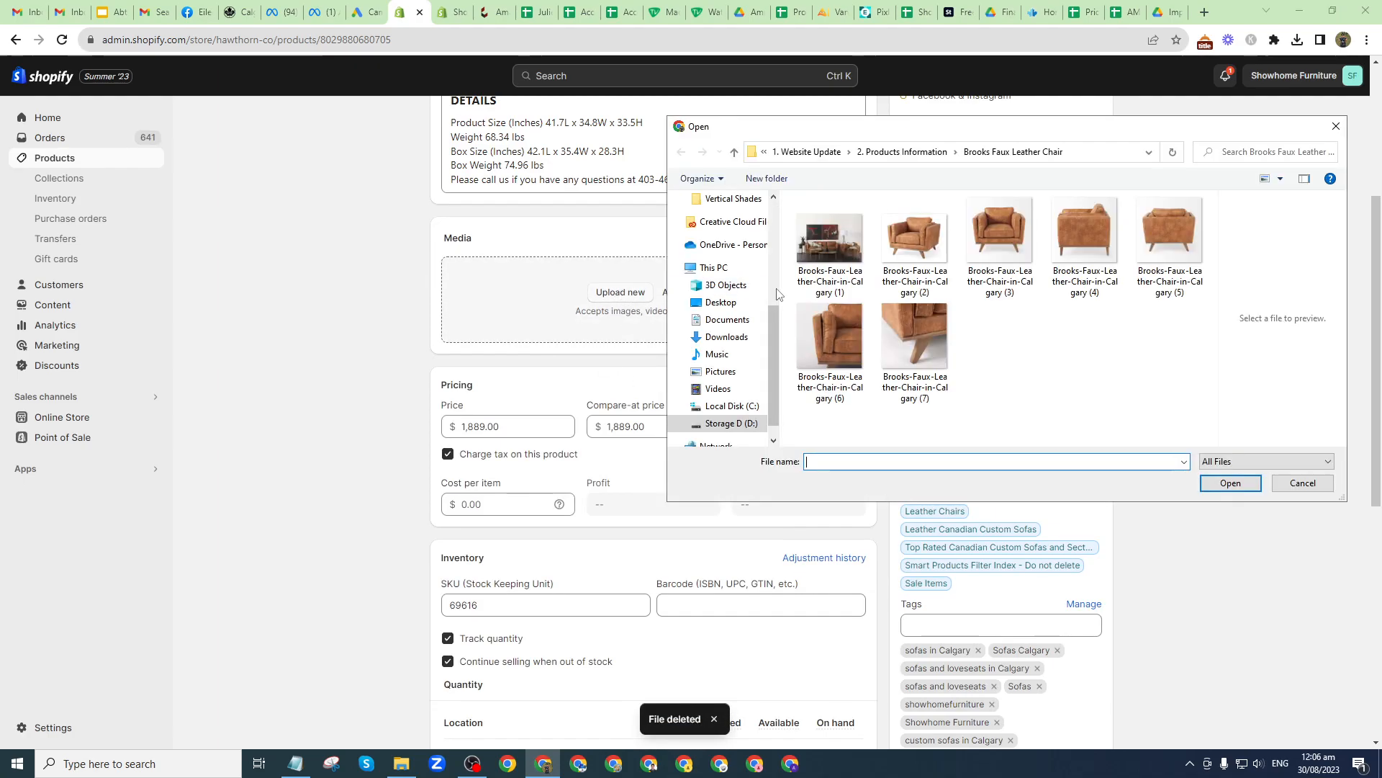
pyautogui.click(829, 250)
pyautogui.keyDown('shift'); pyautogui.click(903, 350); pyautogui.keyUp('shift')
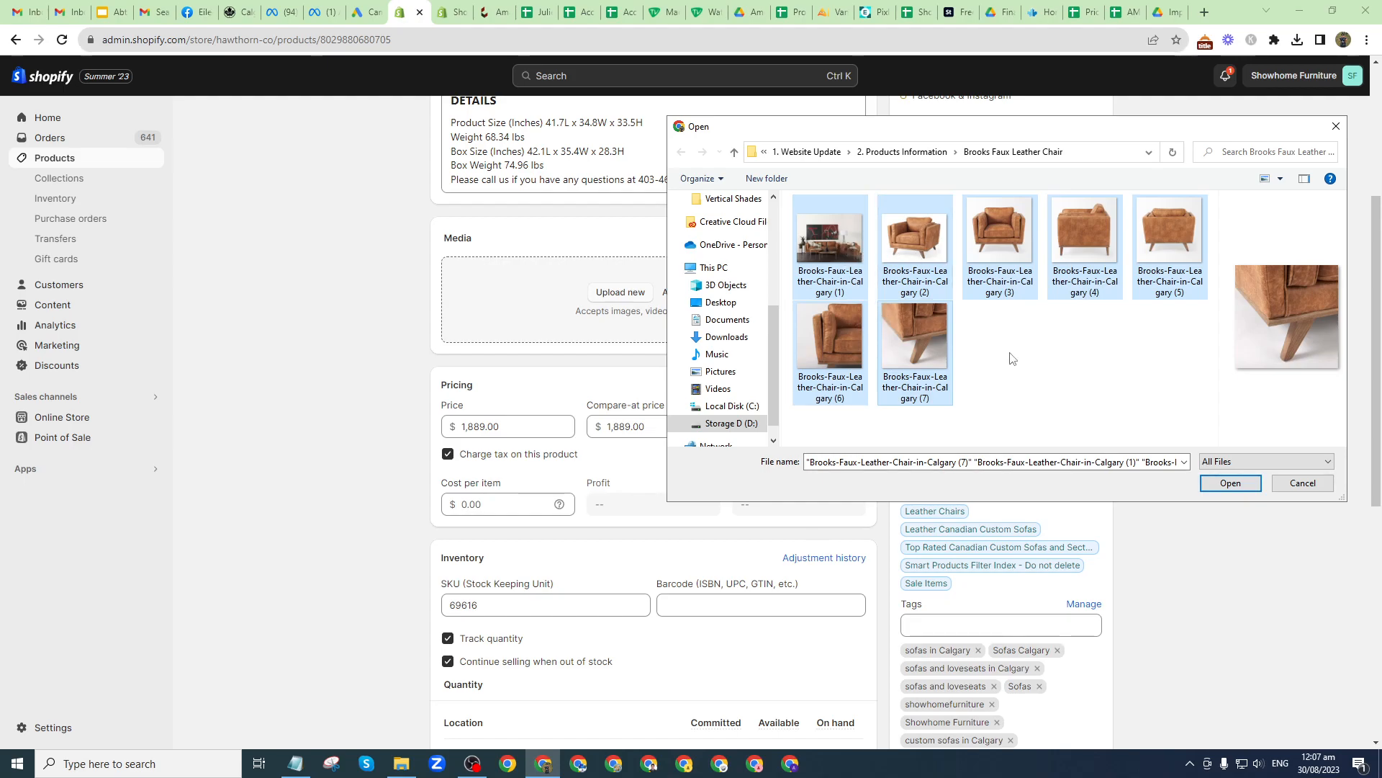
pyautogui.click(1230, 483)
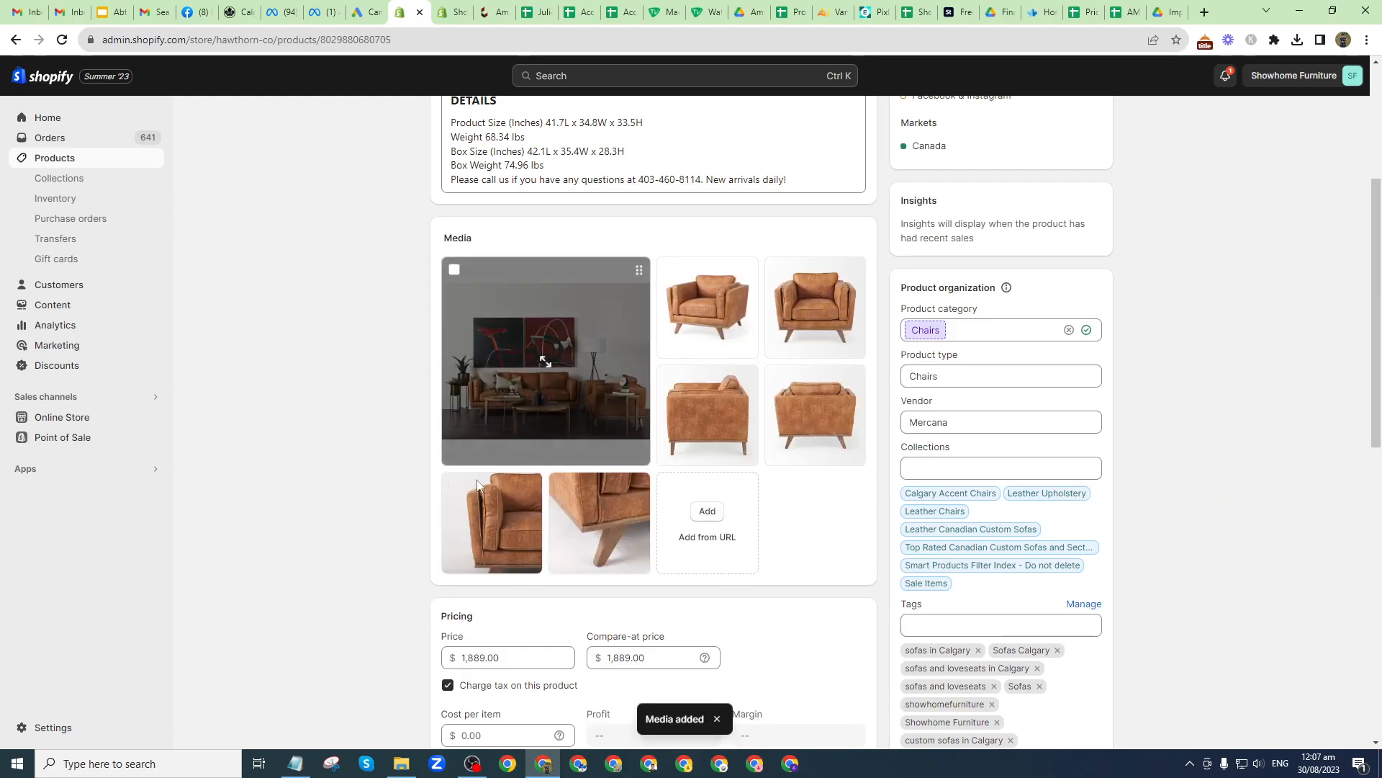
# Step: Review the Brooks Faux Leather Chair's media and description alongside the checklist in Notepad, up to the anchor text item
pyautogui.scroll(-3, 564, 459)
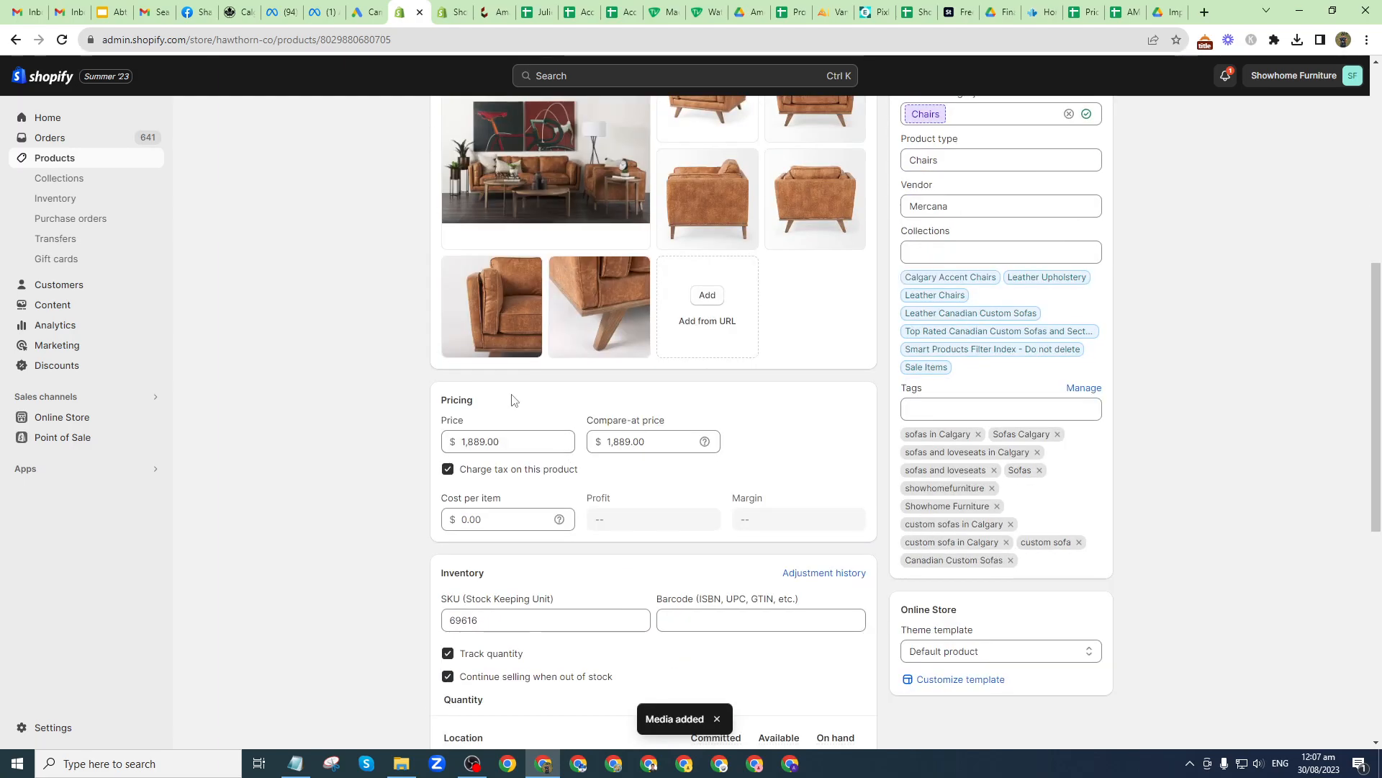
pyautogui.scroll(1, 519, 392)
pyautogui.hotkey('alt', 'Tab')
pyautogui.hotkey('alt', 'Tab')
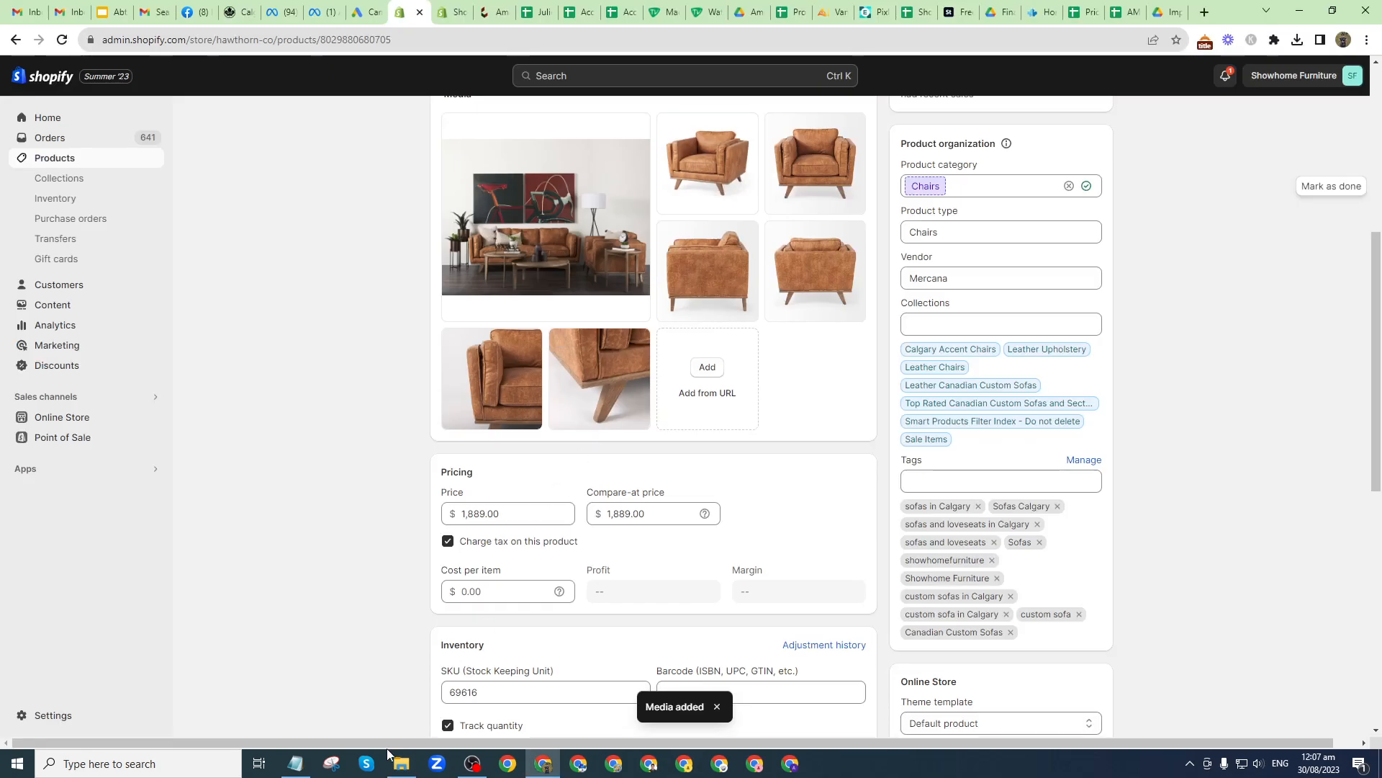
pyautogui.click(299, 764)
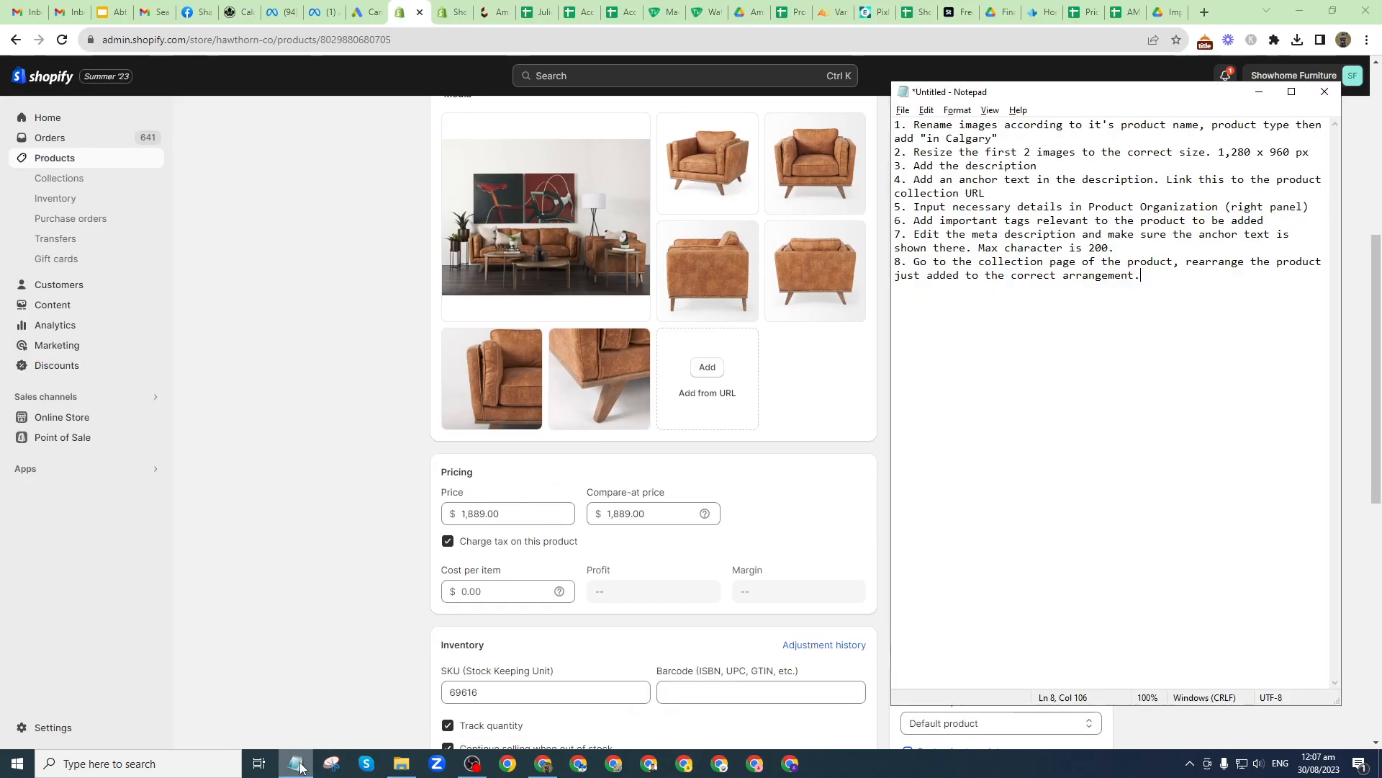
pyautogui.hotkey('alt', 'Tab')
pyautogui.scroll(6, 355, 429)
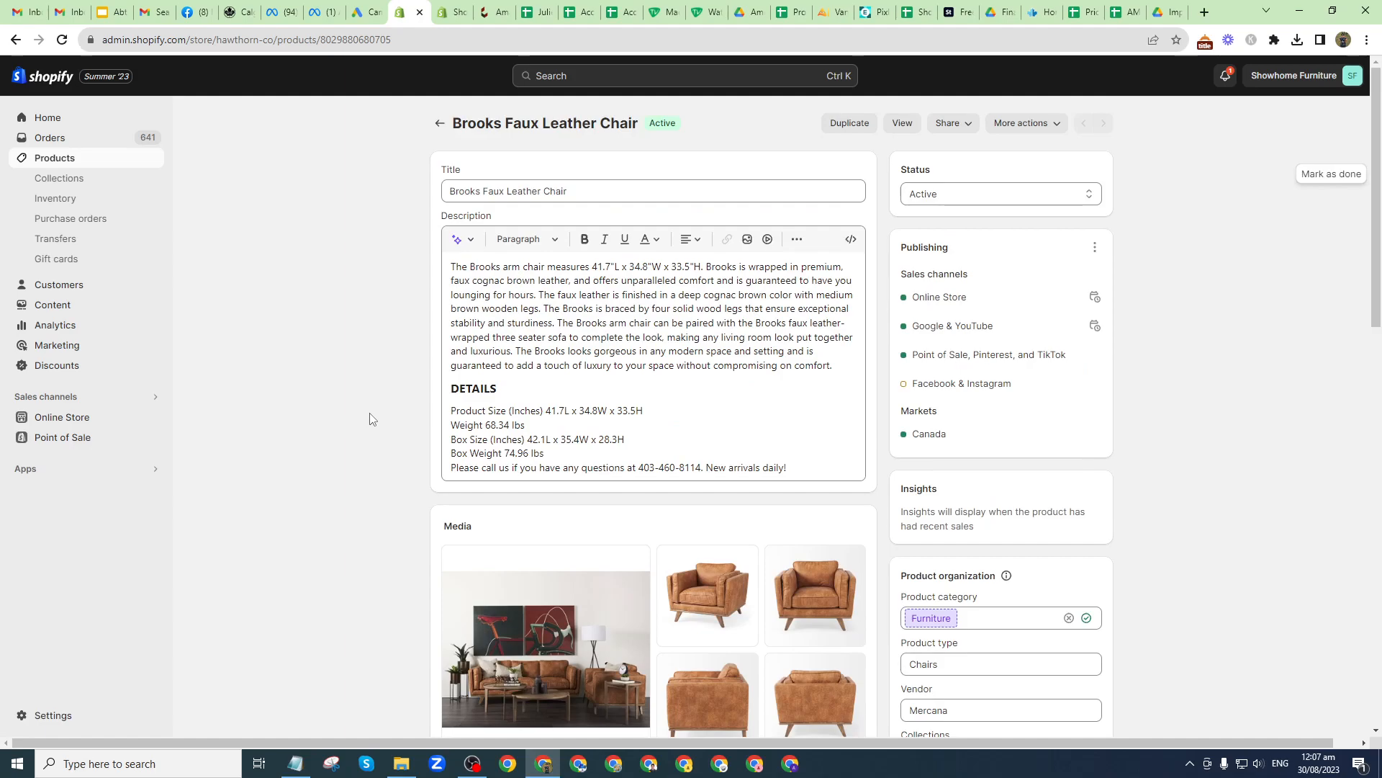
pyautogui.scroll(-1, 553, 387)
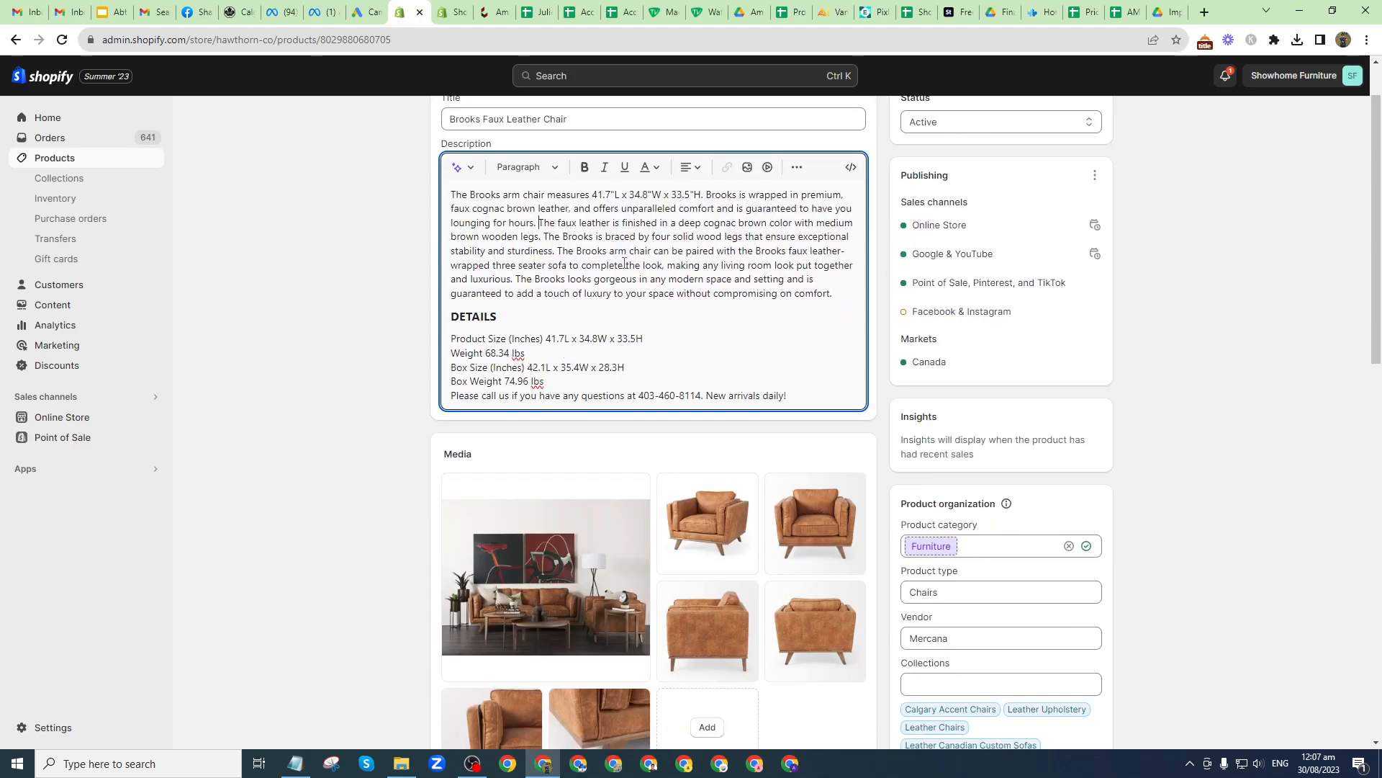
pyautogui.hotkey('alt', 'Tab')
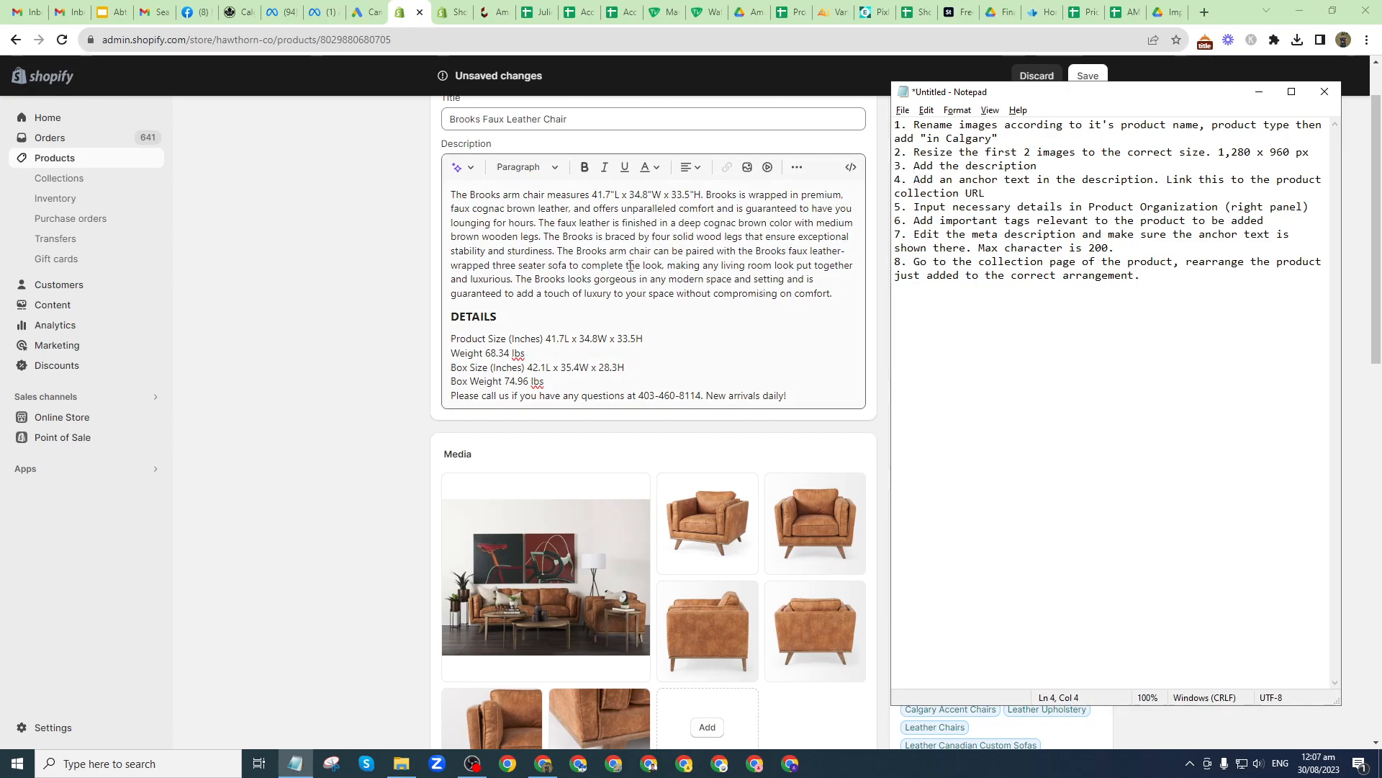
pyautogui.click(603, 247)
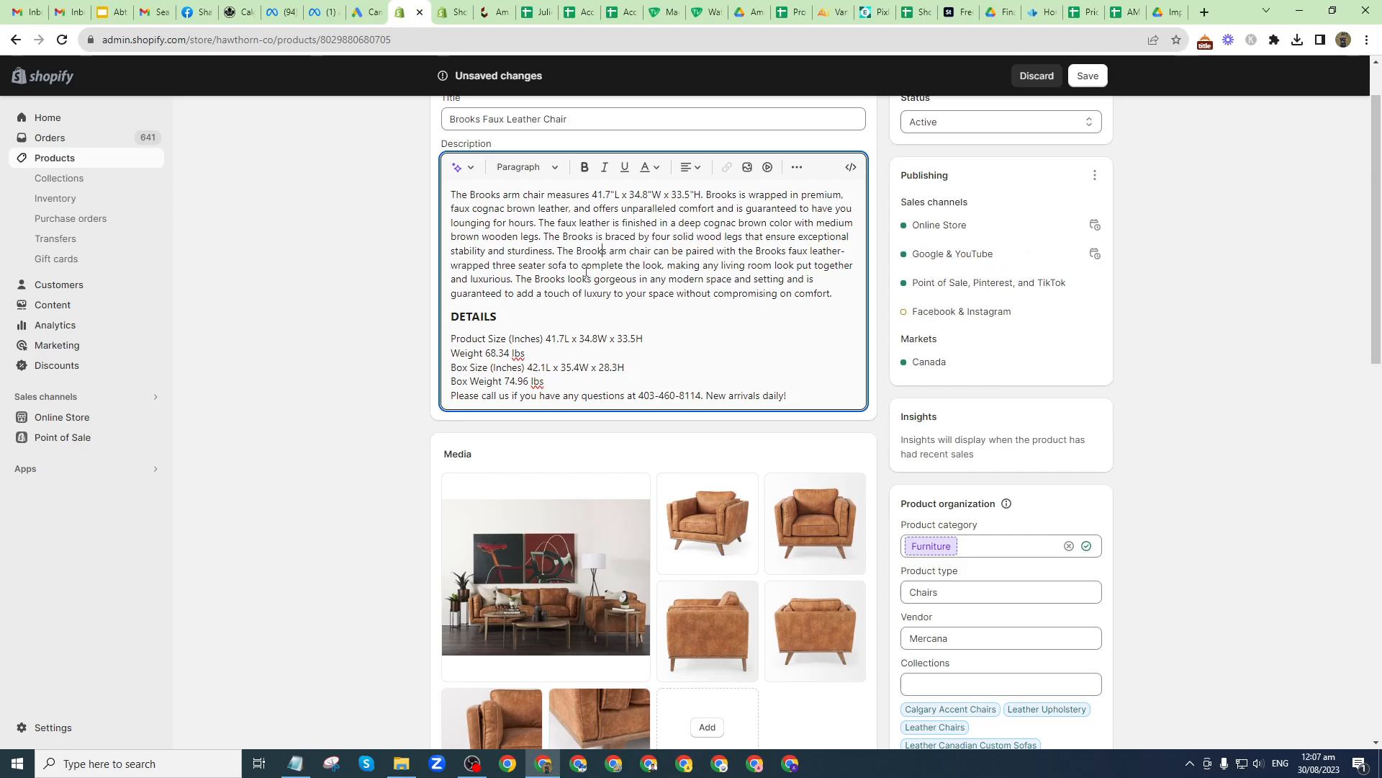
pyautogui.click(472, 763)
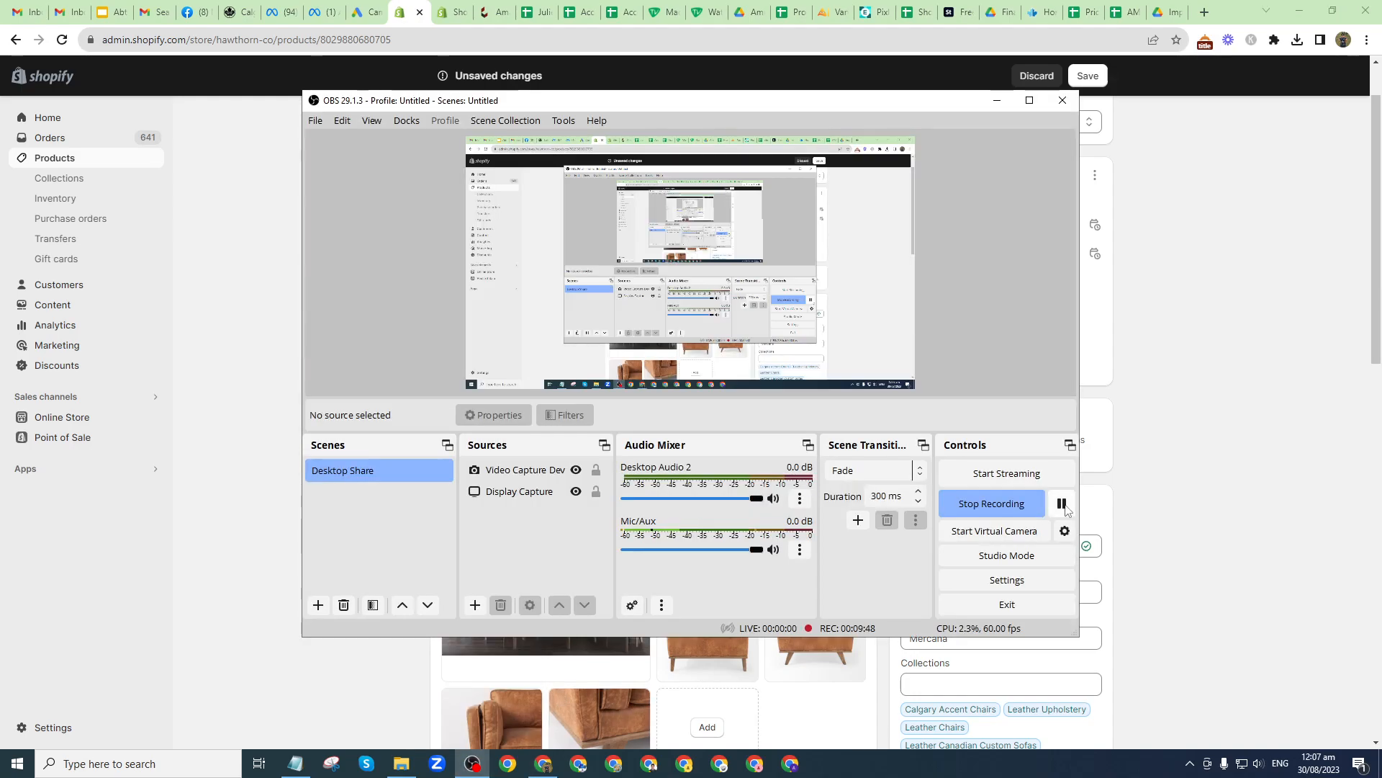
pyautogui.click(1061, 504)
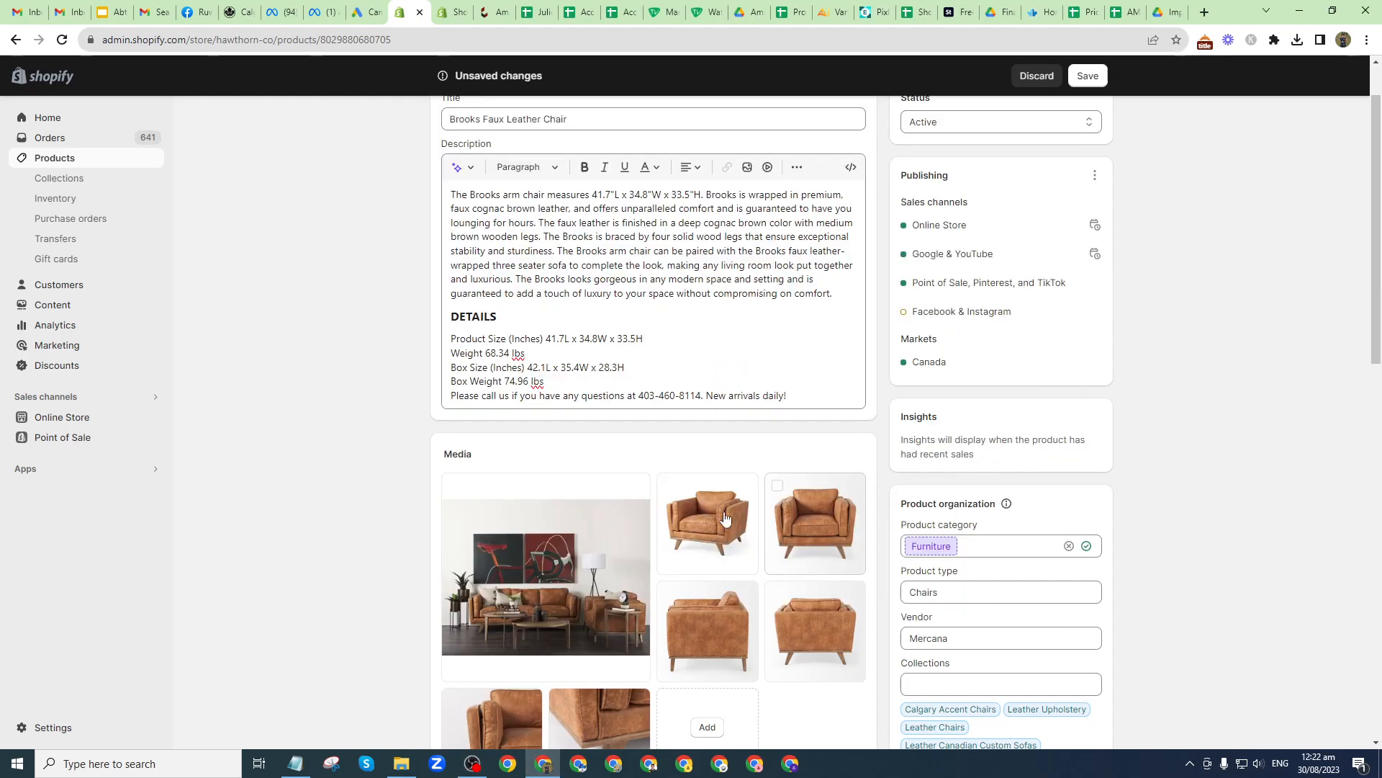
pyautogui.scroll(1, 610, 248)
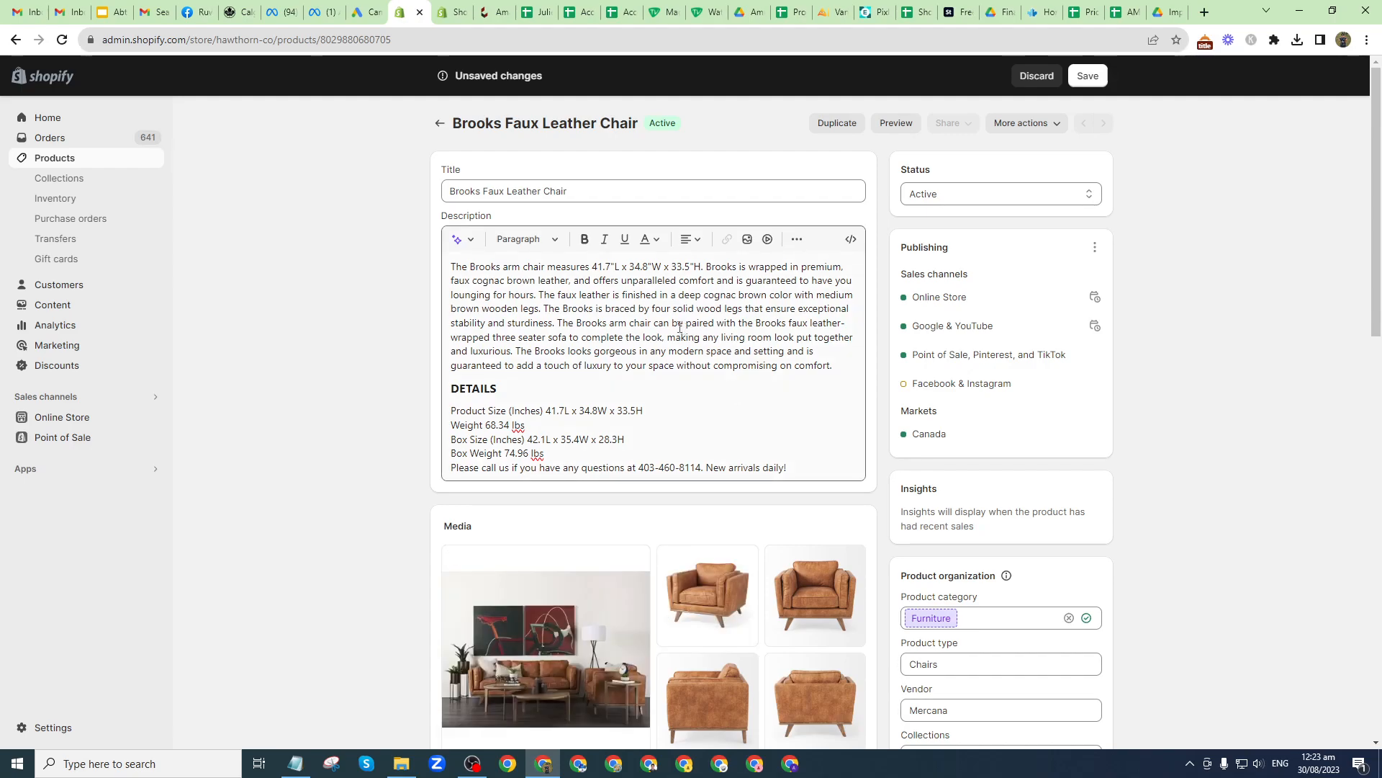
pyautogui.scroll(-1, 620, 322)
pyautogui.scroll(1, 617, 324)
# Step: Consult the checklist and insert "faux leather" after "Brooks" in the description's opening sentence
pyautogui.click(295, 763)
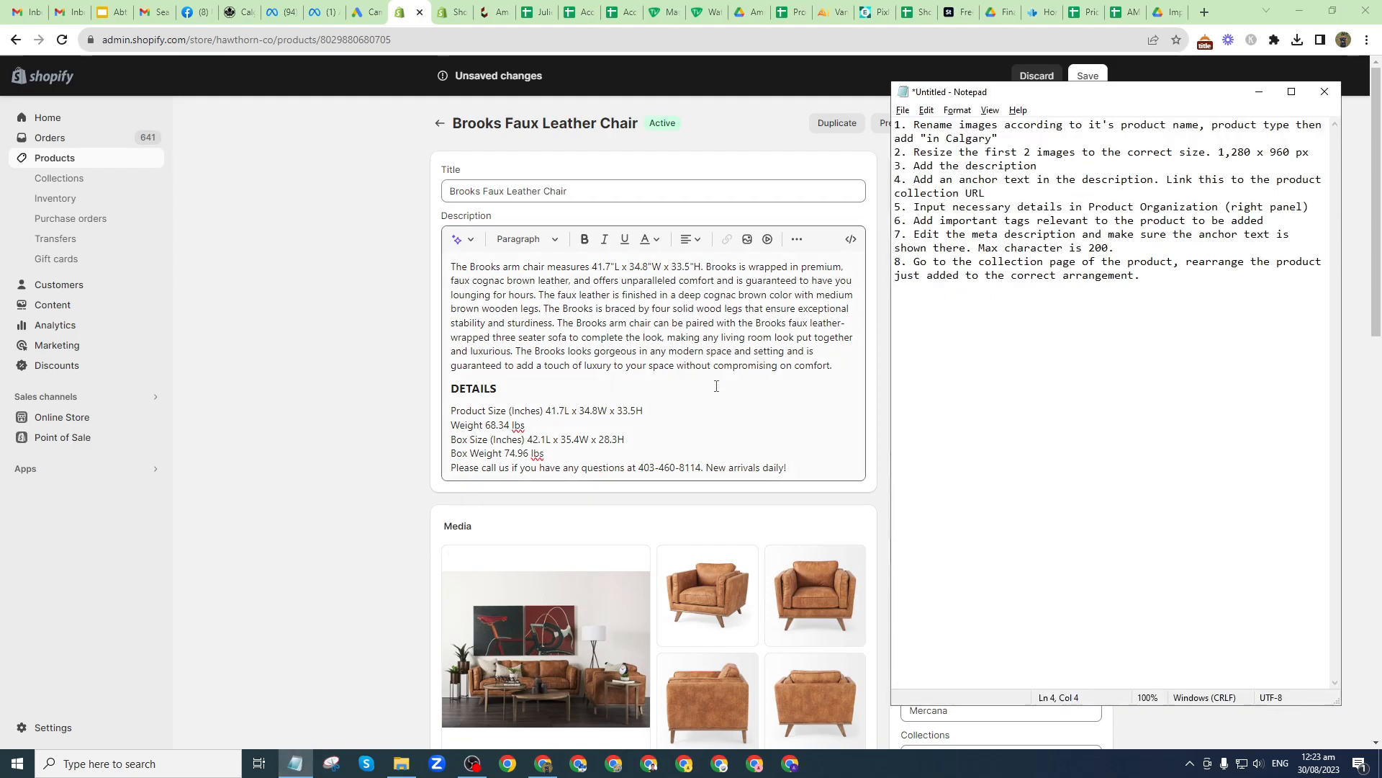
pyautogui.click(519, 297)
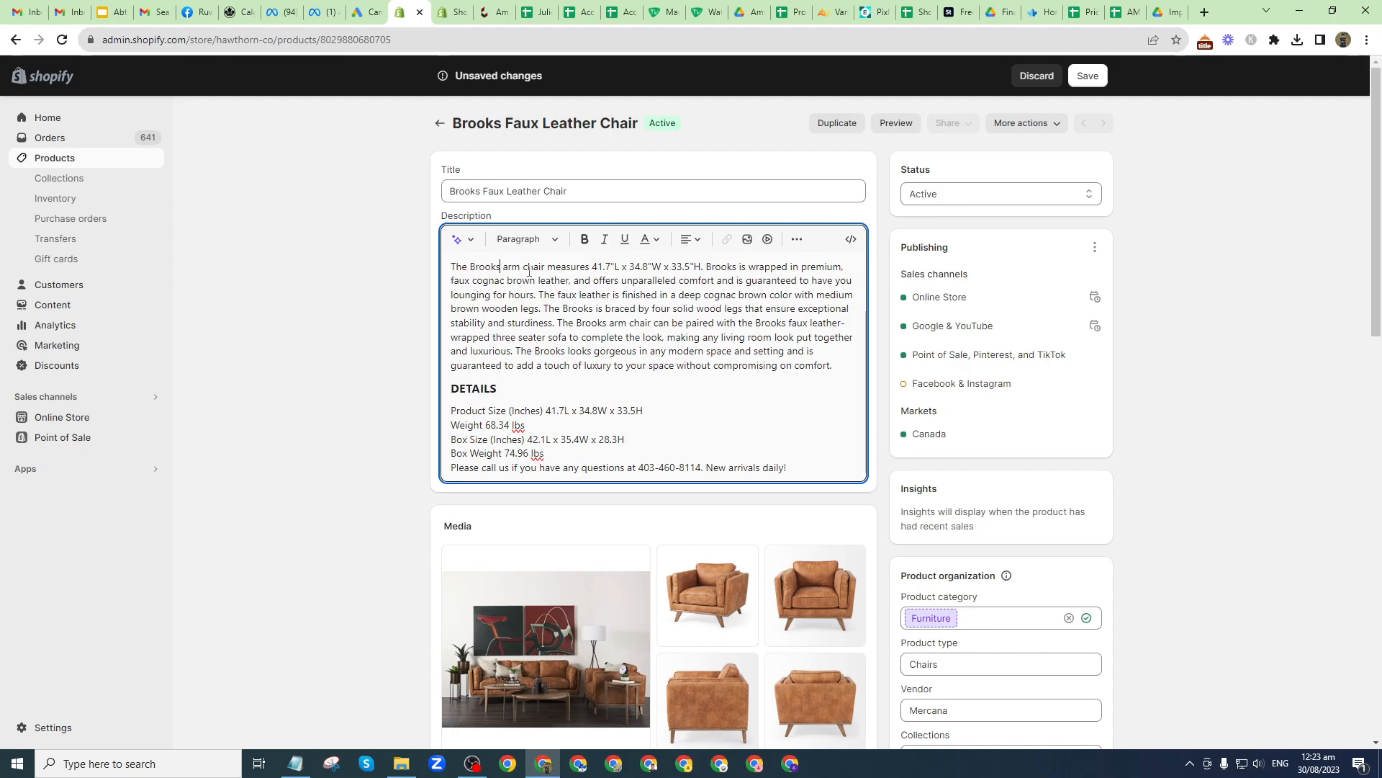
pyautogui.write('Faux l')
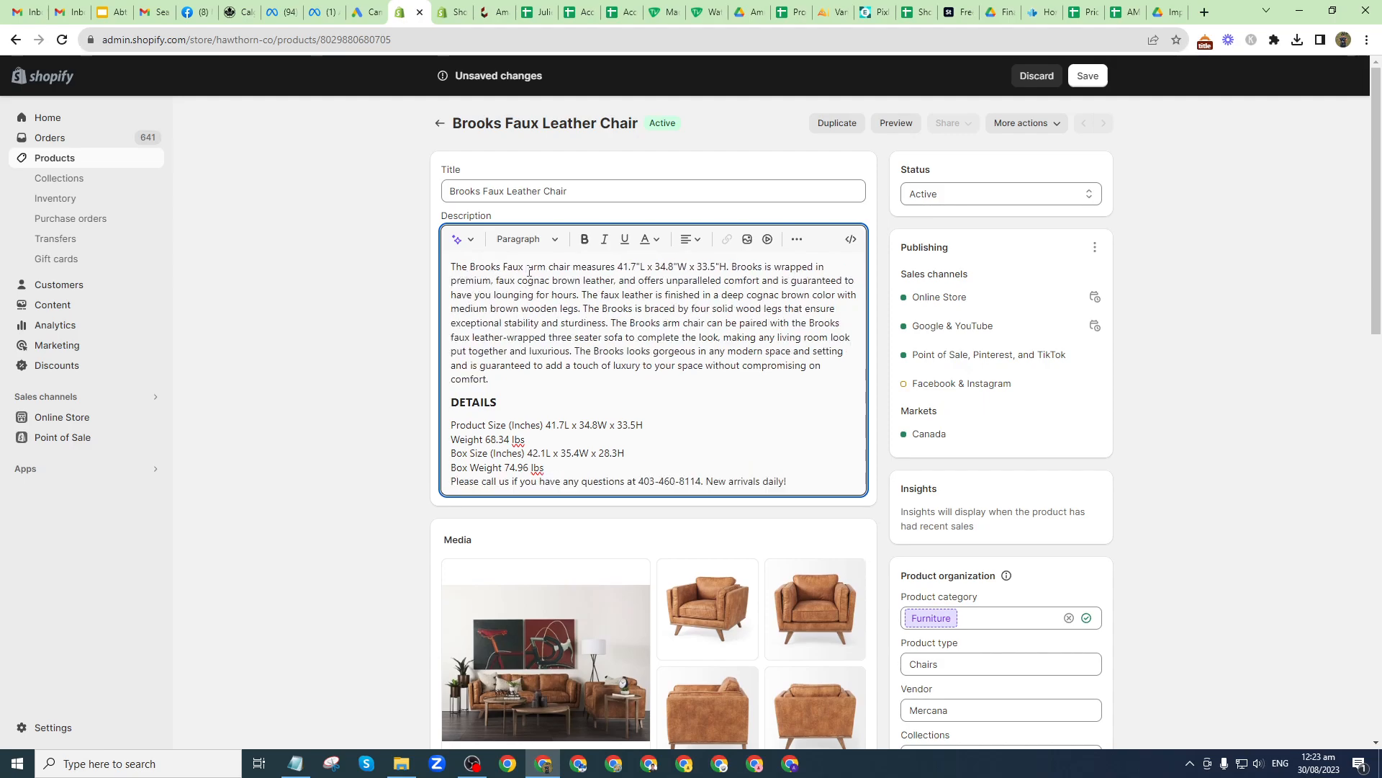
pyautogui.press('BackSpace')
pyautogui.press('BackSpace')
pyautogui.press('BackSpace')
pyautogui.press('BackSpace')
pyautogui.press('BackSpace')
pyautogui.press('BackSpace')
pyautogui.write('faux leather')
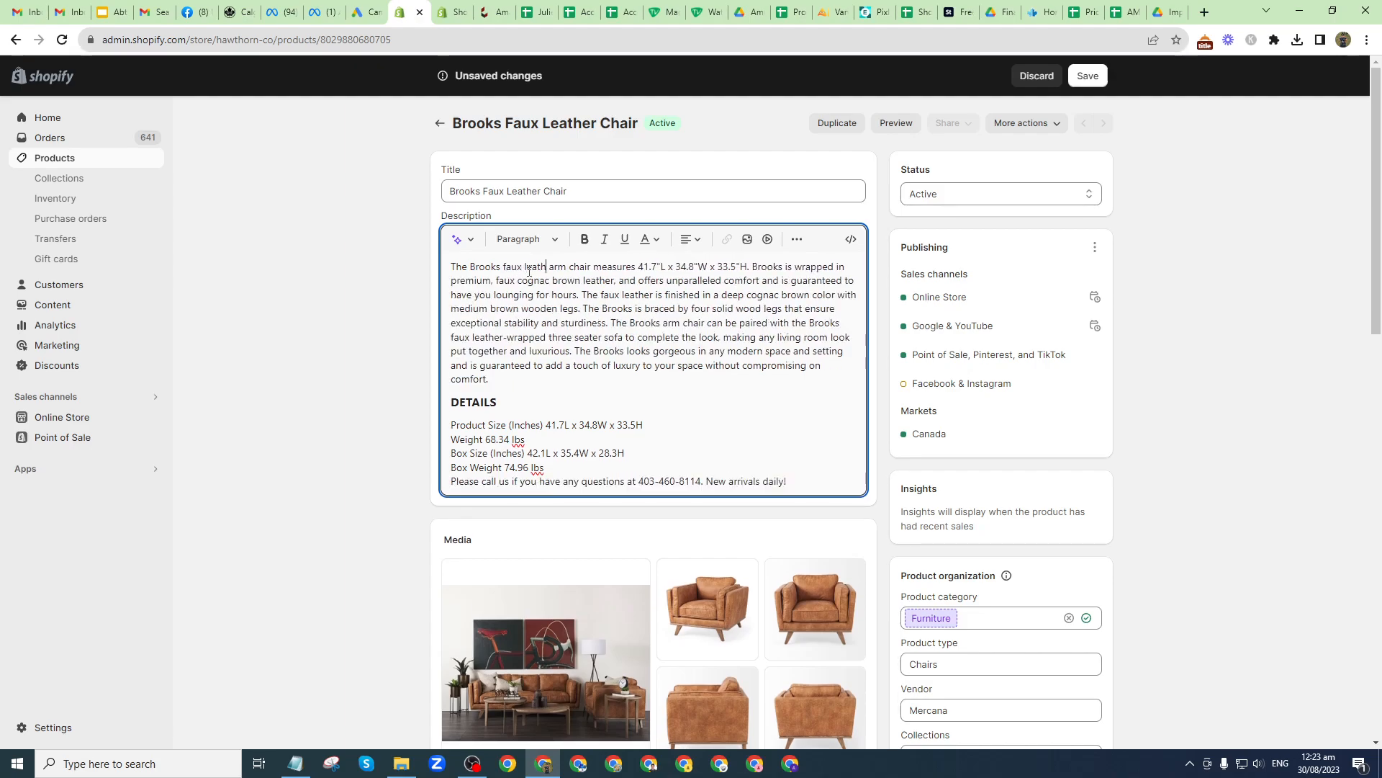
# Step: Remove "arm" before "chair" in the opening sentence and add "in Calgary" after "chair"
pyautogui.press('Delete')
pyautogui.press('Delete')
pyautogui.press('Delete')
pyautogui.press('Delete')
pyautogui.write('in Calgary')
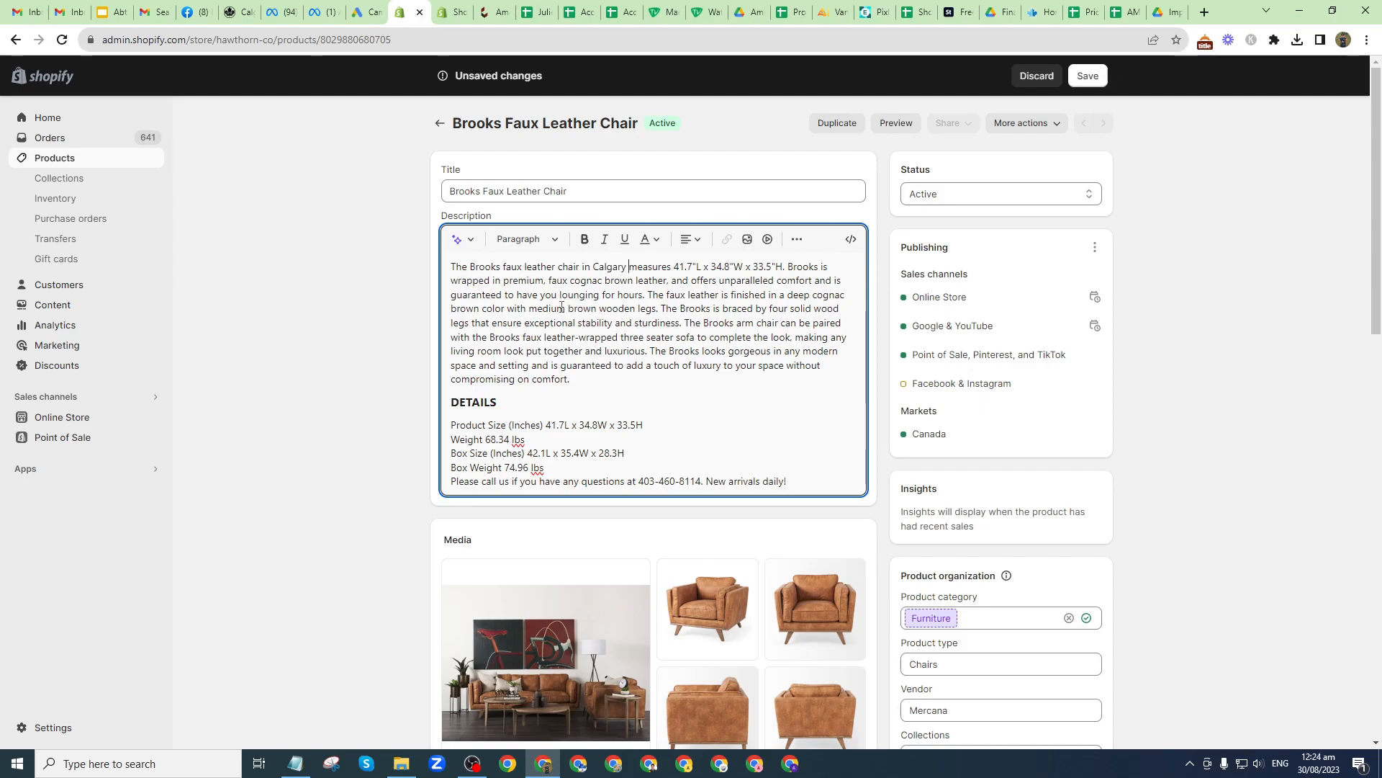
# Step: Start a link on "Brooks faux leather chair in Calgary" in the description, using that same phrase as the link title
pyautogui.moveTo(471, 265); pyautogui.dragTo(629, 269)
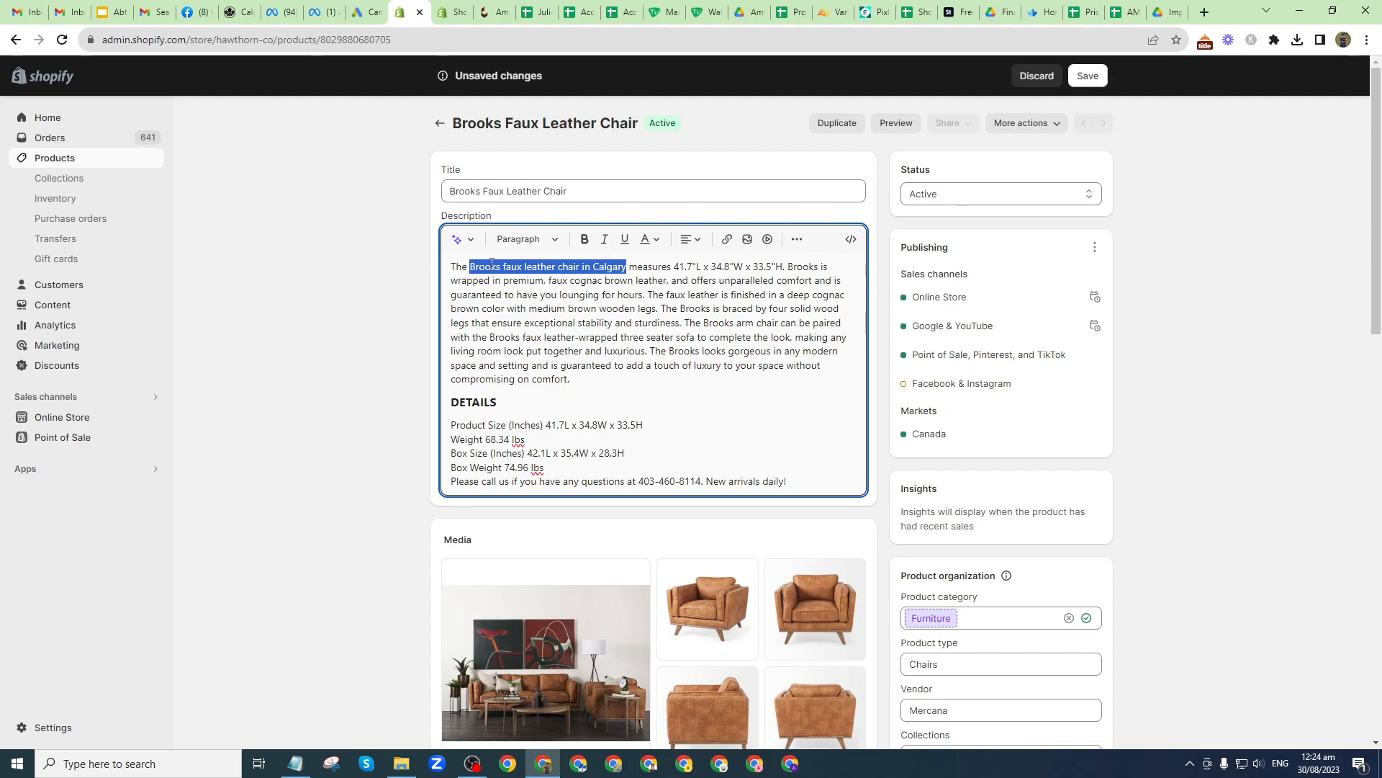
pyautogui.click(727, 241)
pyautogui.click(503, 430)
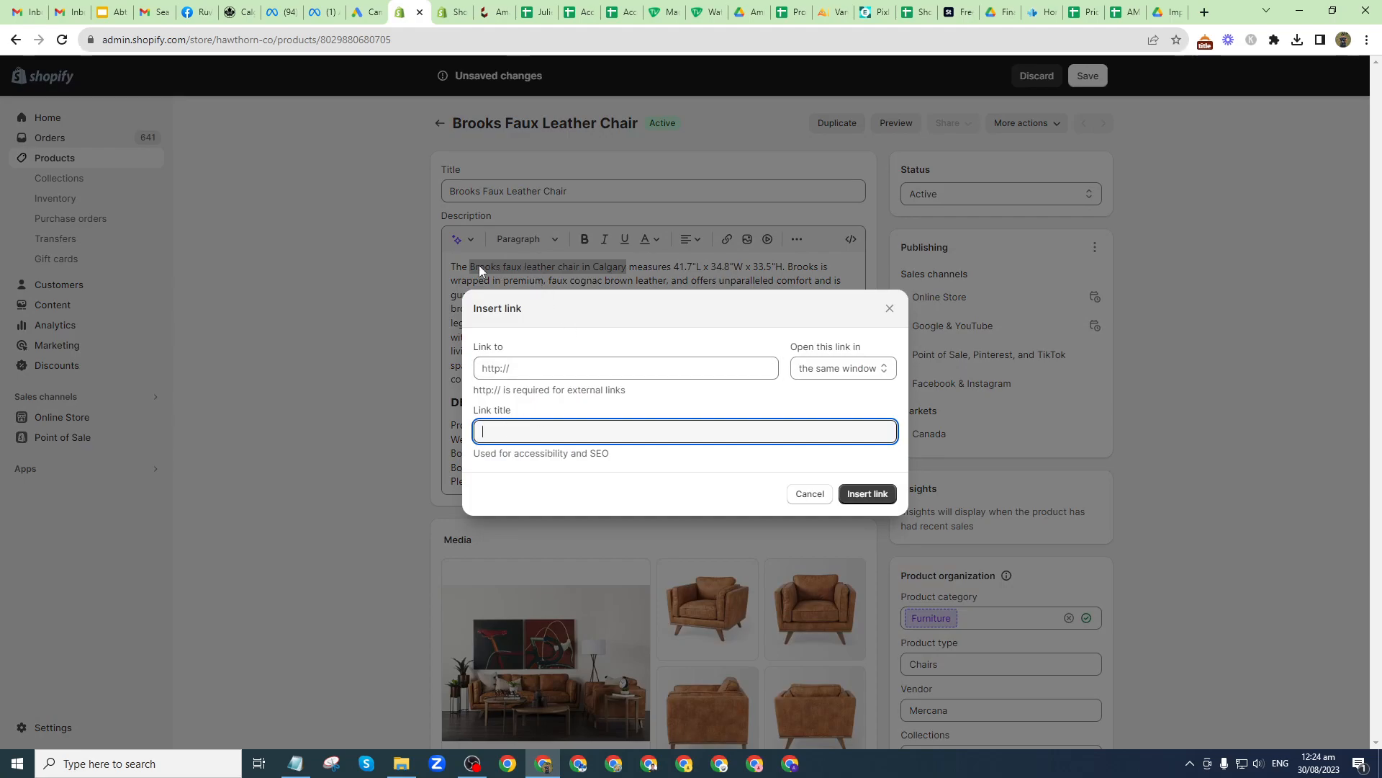
pyautogui.click(890, 308)
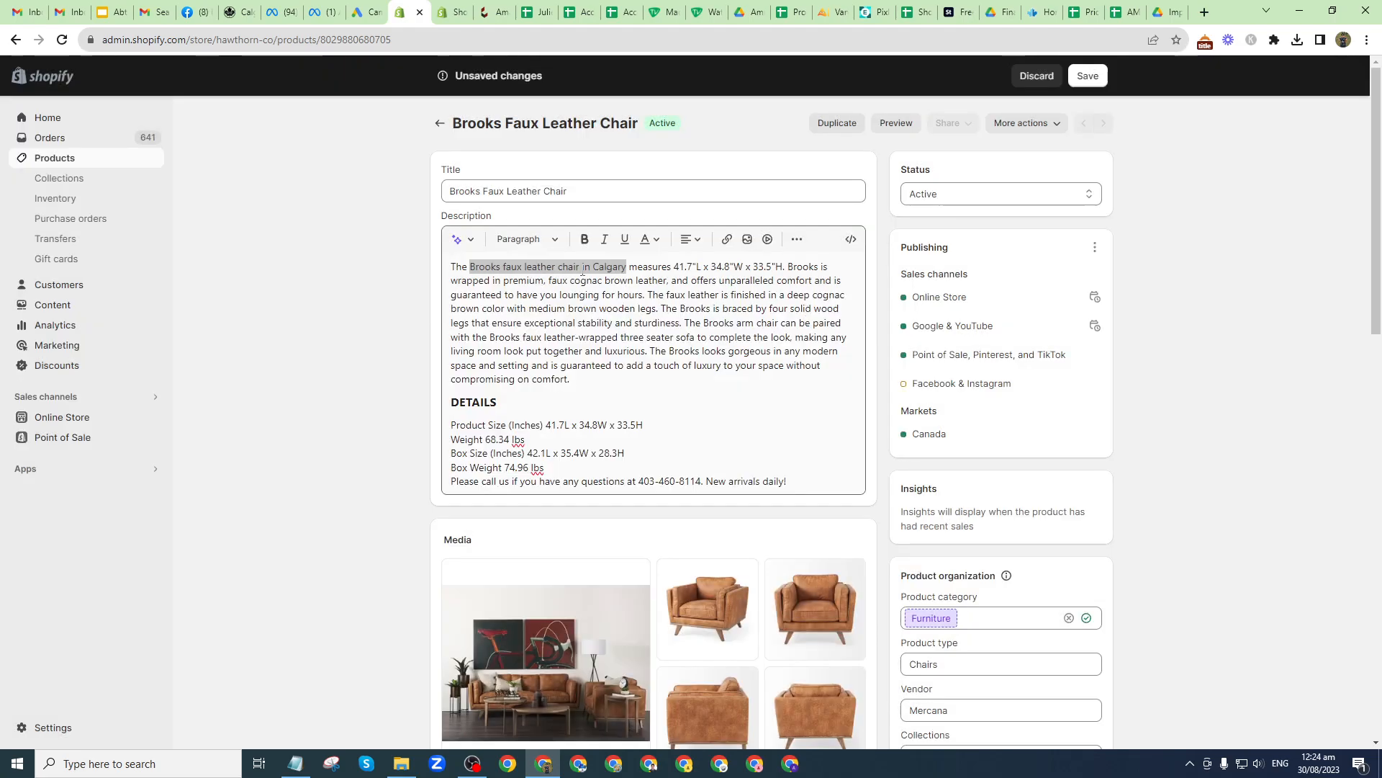
pyautogui.click(727, 240)
pyautogui.click(553, 369)
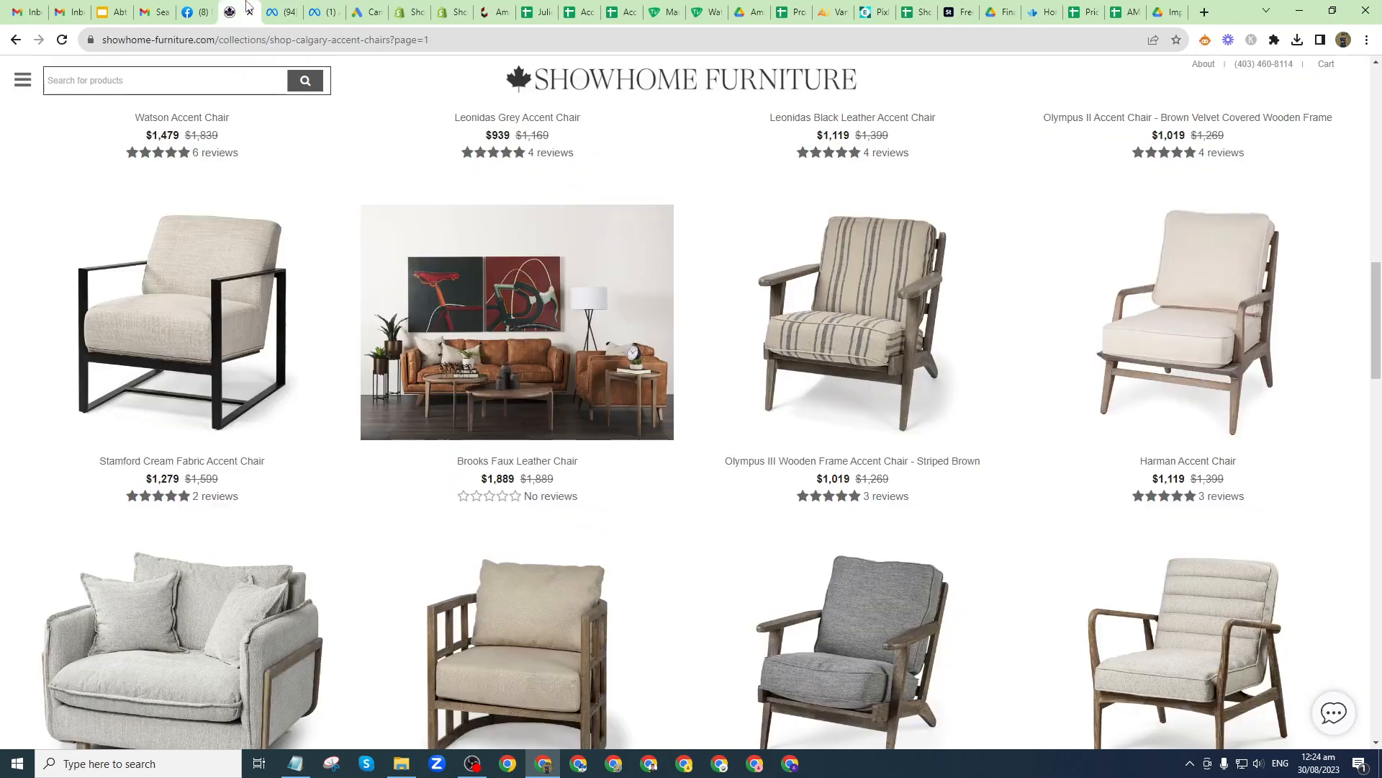
pyautogui.click(229, 11)
pyautogui.scroll(6, 488, 190)
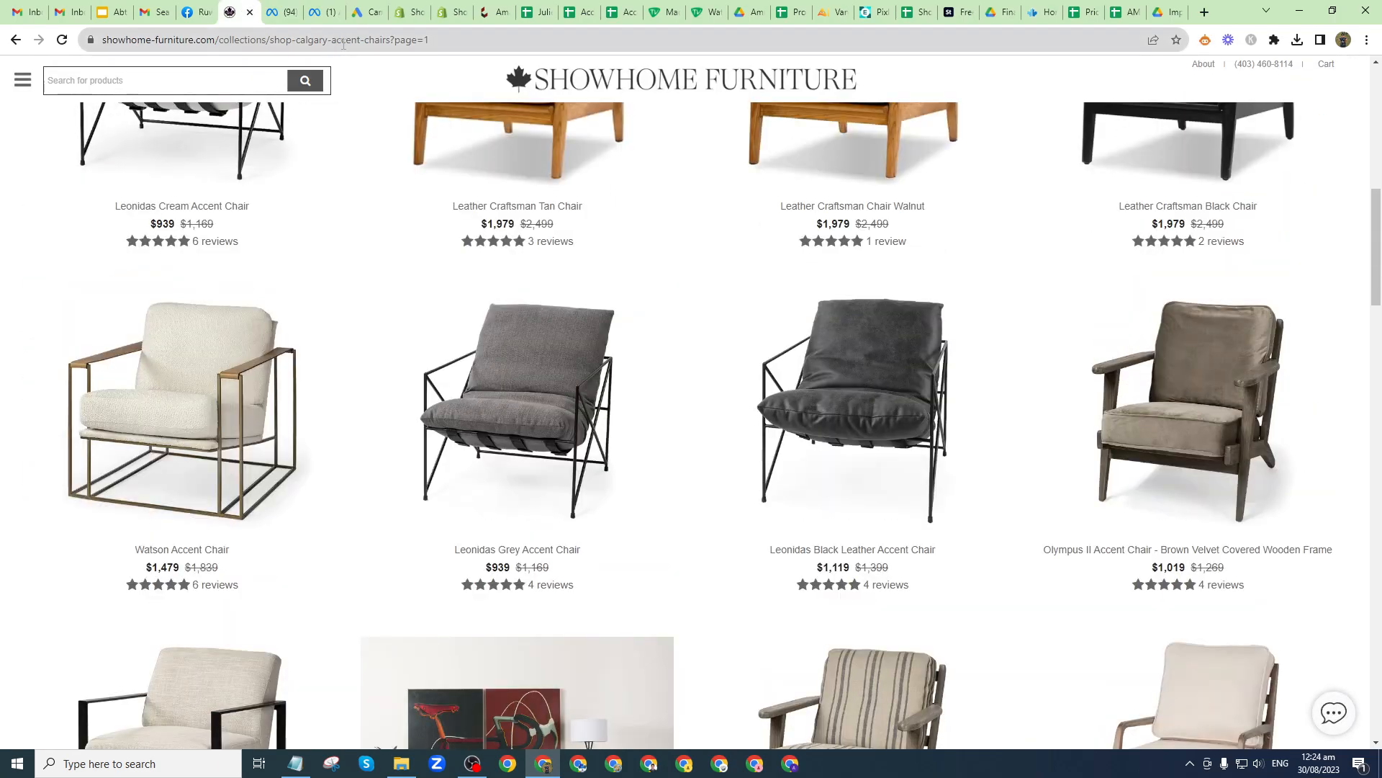
pyautogui.moveTo(393, 40); pyautogui.dragTo(65, 35)
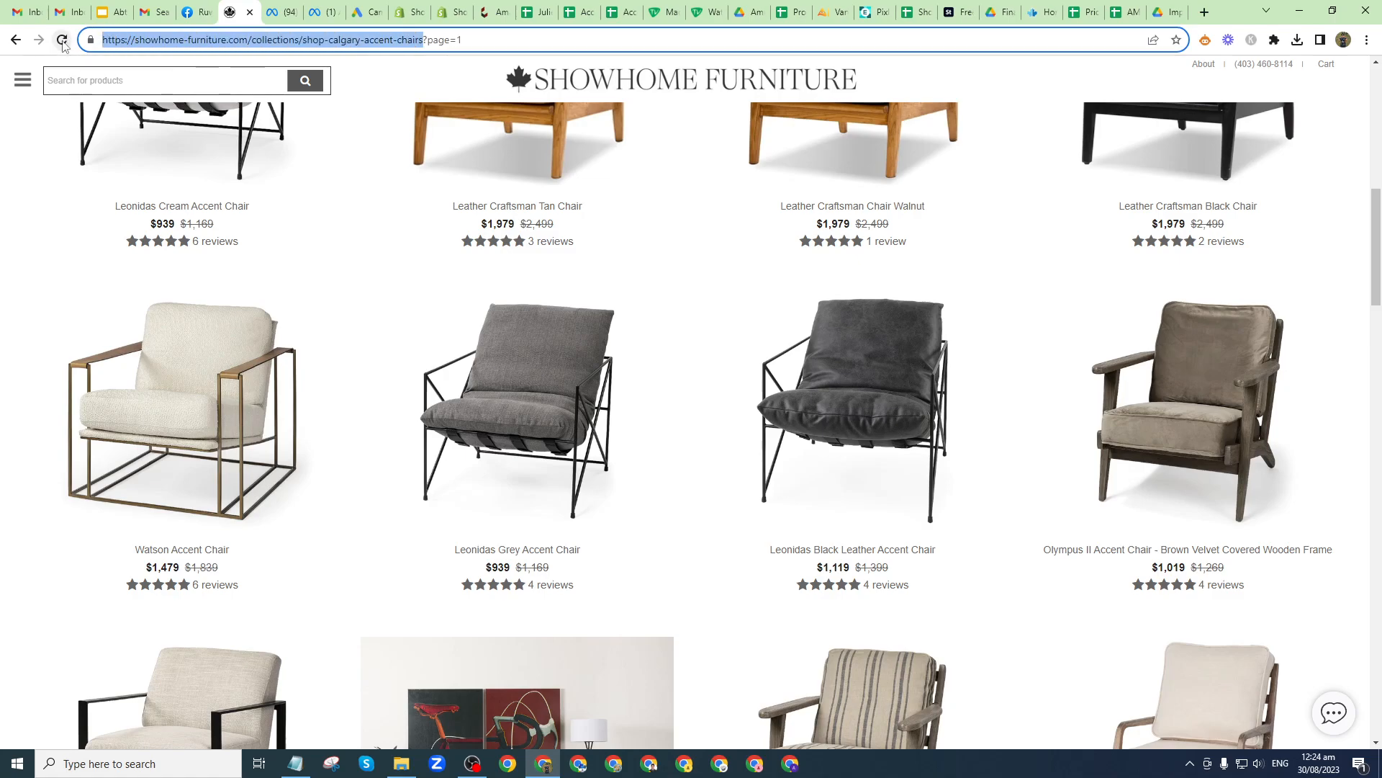
pyautogui.click(448, 8)
pyautogui.click(411, 7)
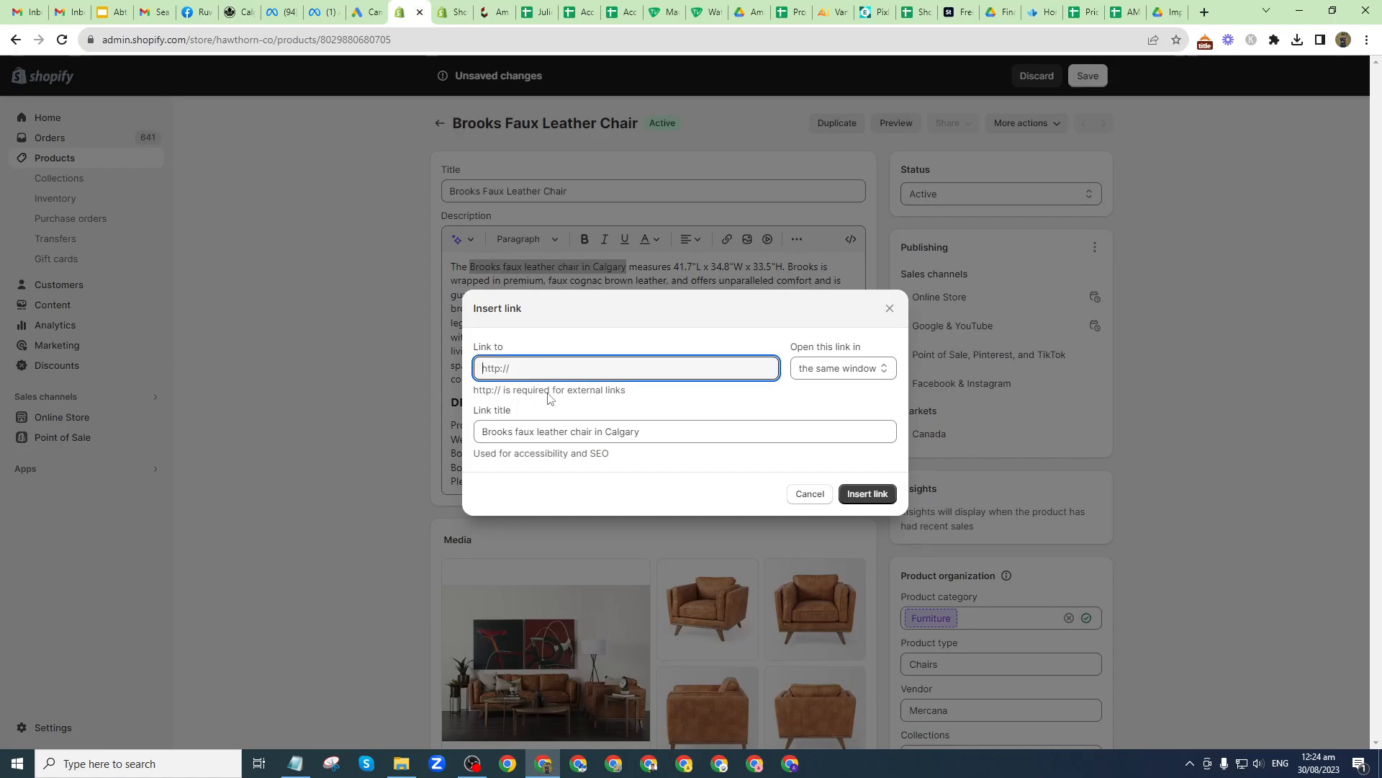
pyautogui.hotkey('ctrl', 'v')
pyautogui.click(868, 493)
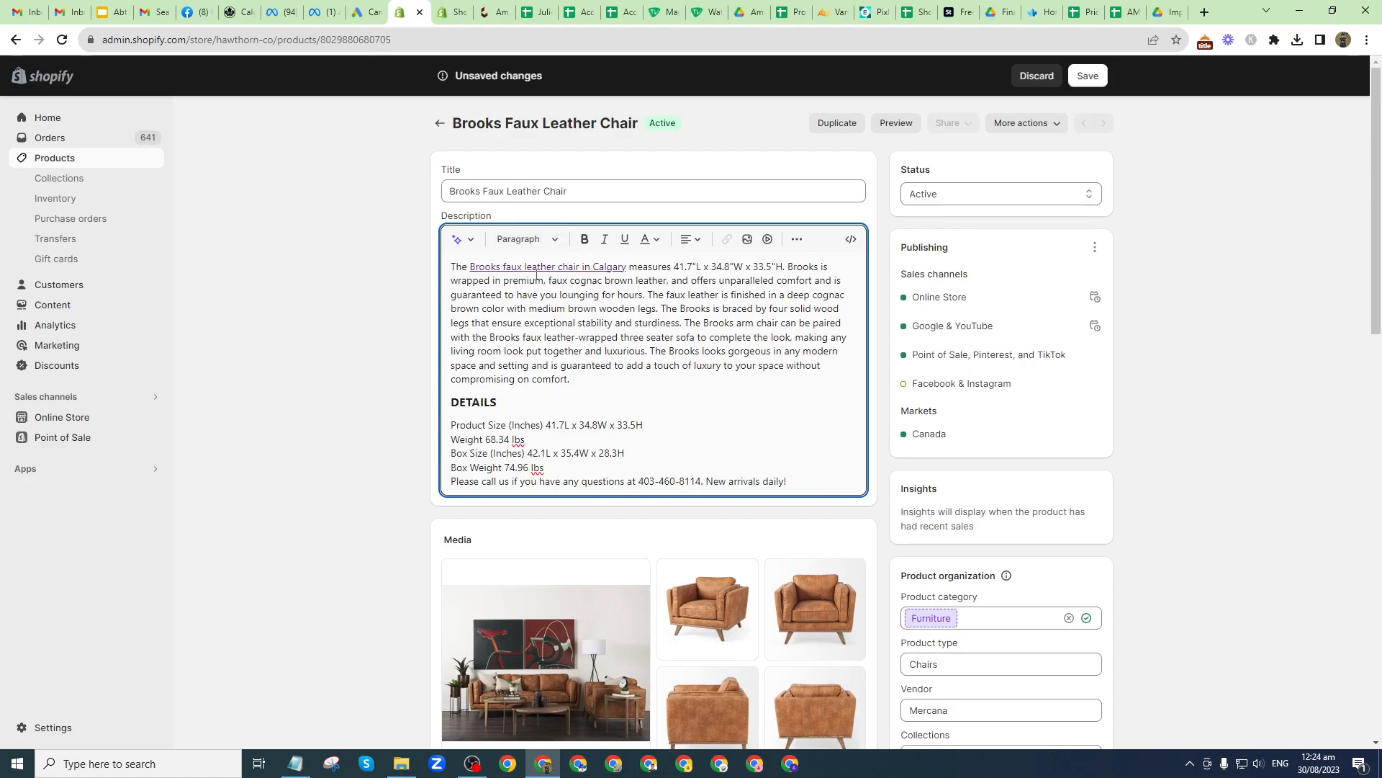
# Step: Check the checklist's product organization item in Notepad and clear the product's compare-at price in Shopify
pyautogui.hotkey('alt', 'Tab')
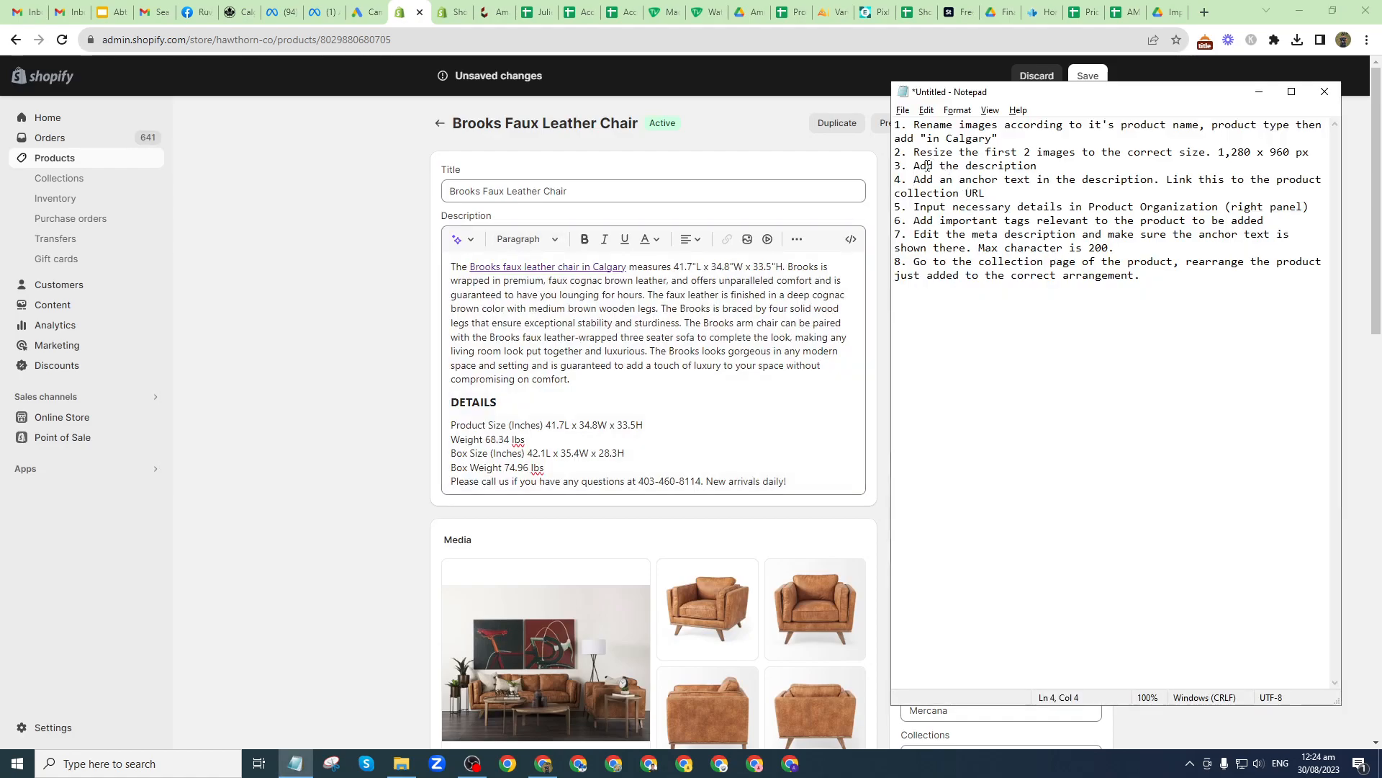
pyautogui.click(940, 209)
pyautogui.hotkey('alt', 'Tab')
pyautogui.scroll(-3, 947, 447)
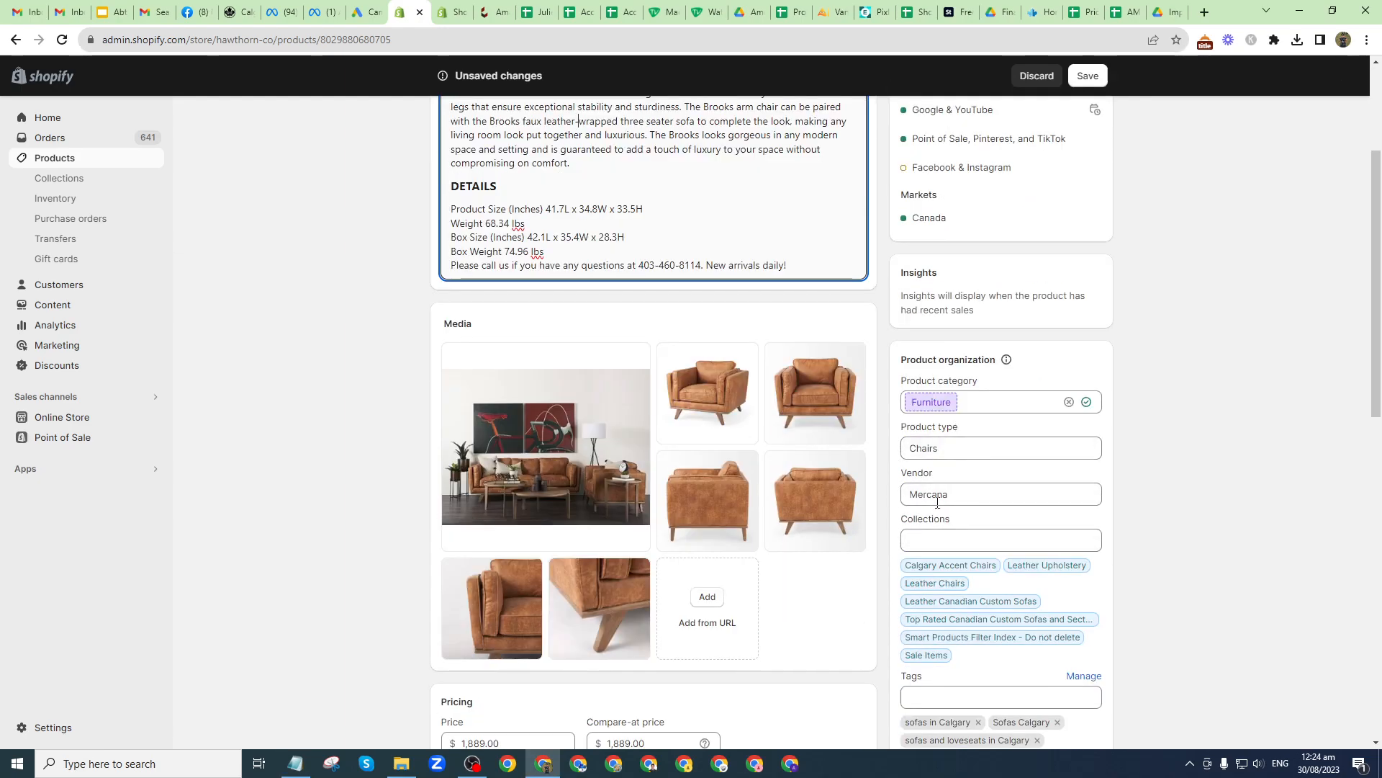
pyautogui.scroll(-2, 938, 495)
pyautogui.scroll(-2, 496, 531)
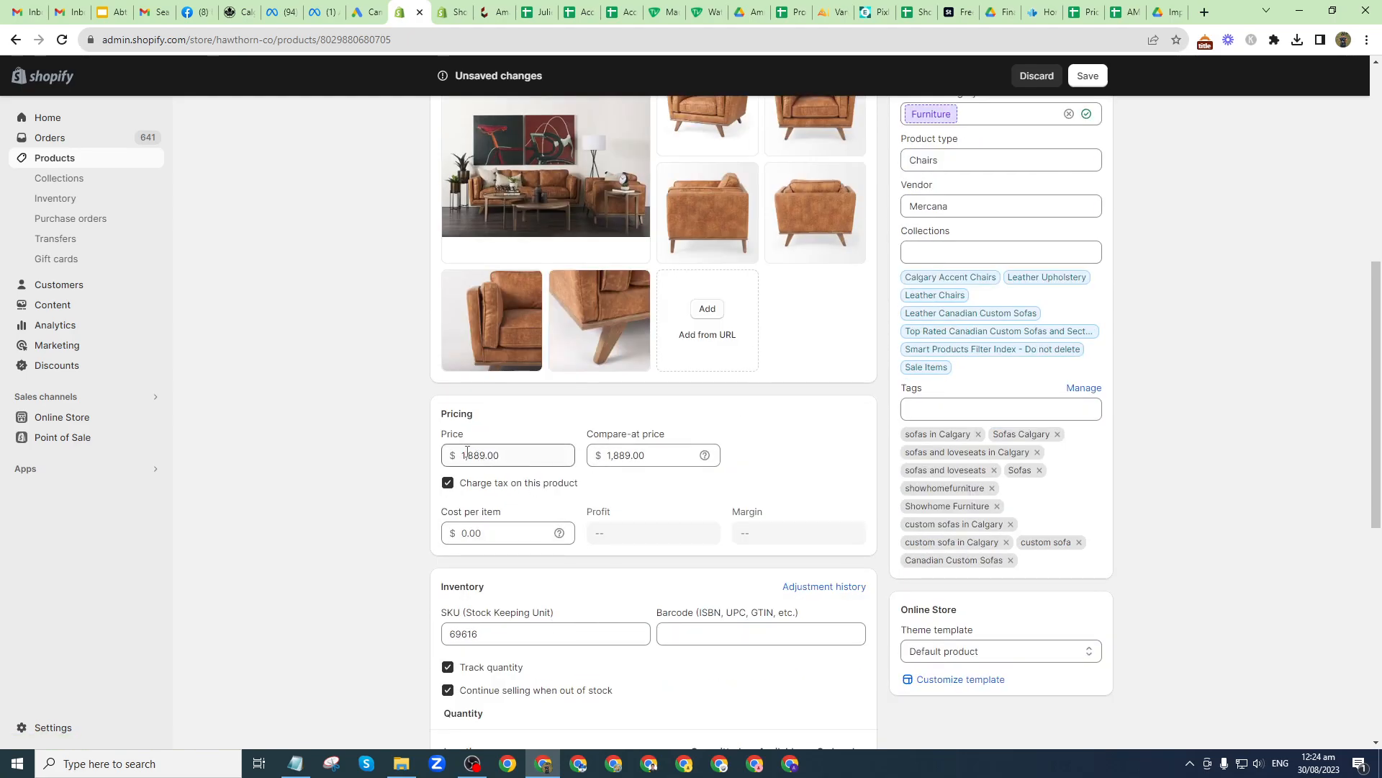
pyautogui.click(652, 455)
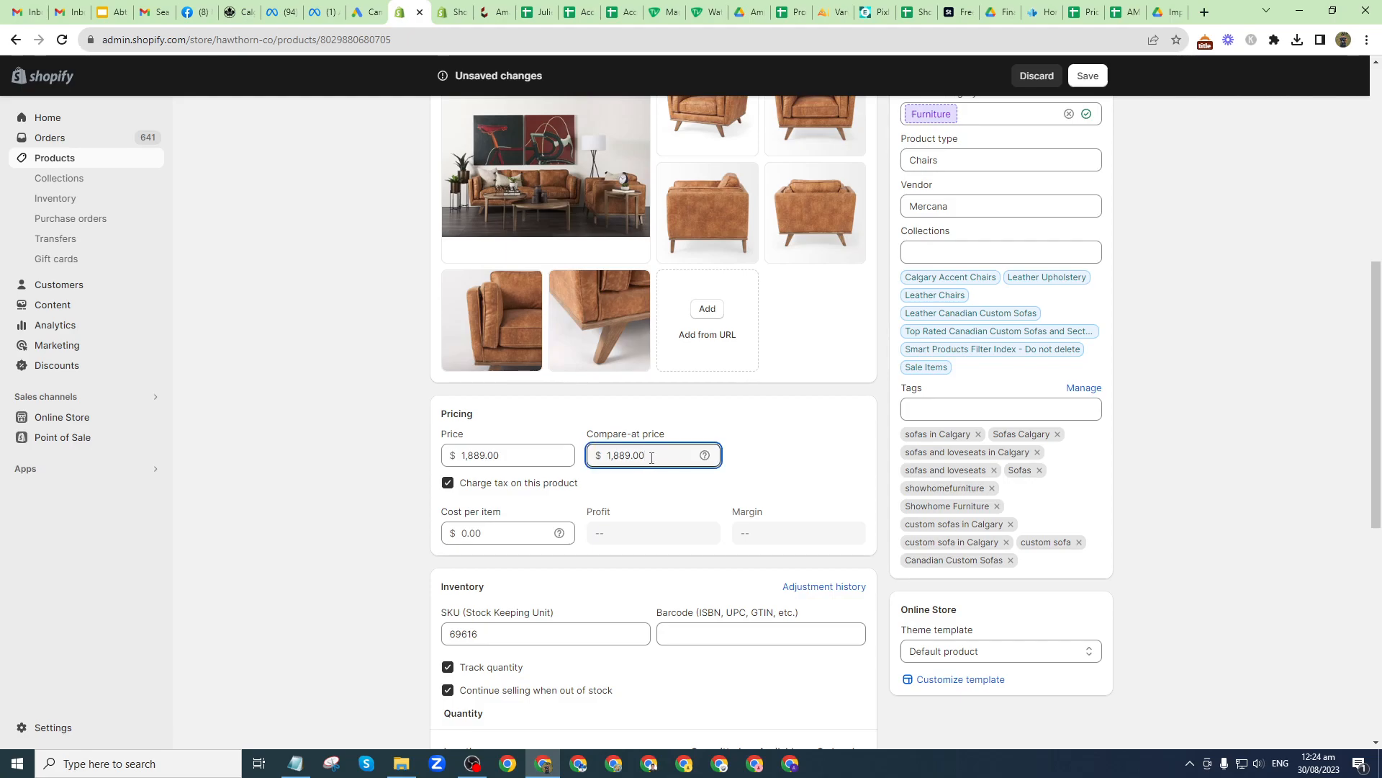
pyautogui.doubleClick(665, 458)
pyautogui.press('BackSpace')
pyautogui.click(756, 445)
pyautogui.click(604, 455)
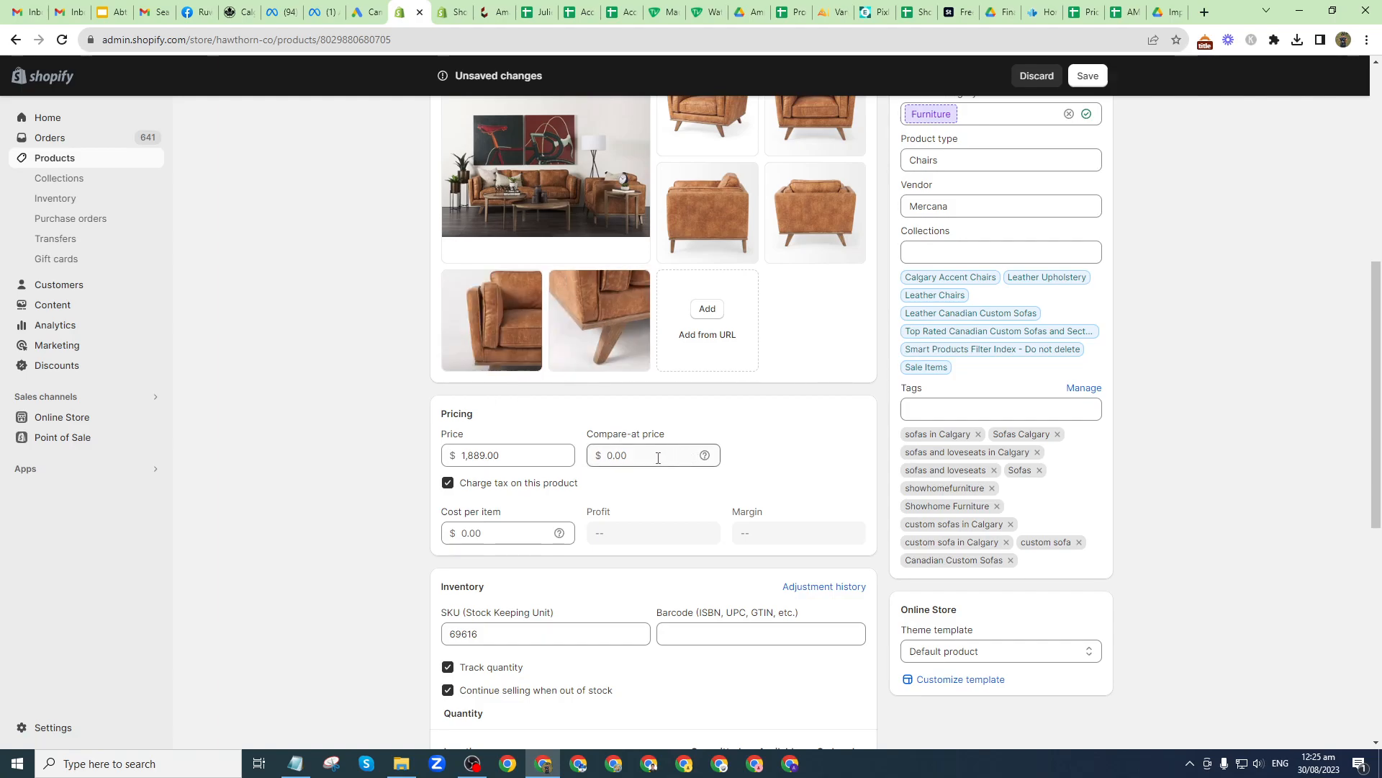
pyautogui.click(636, 455)
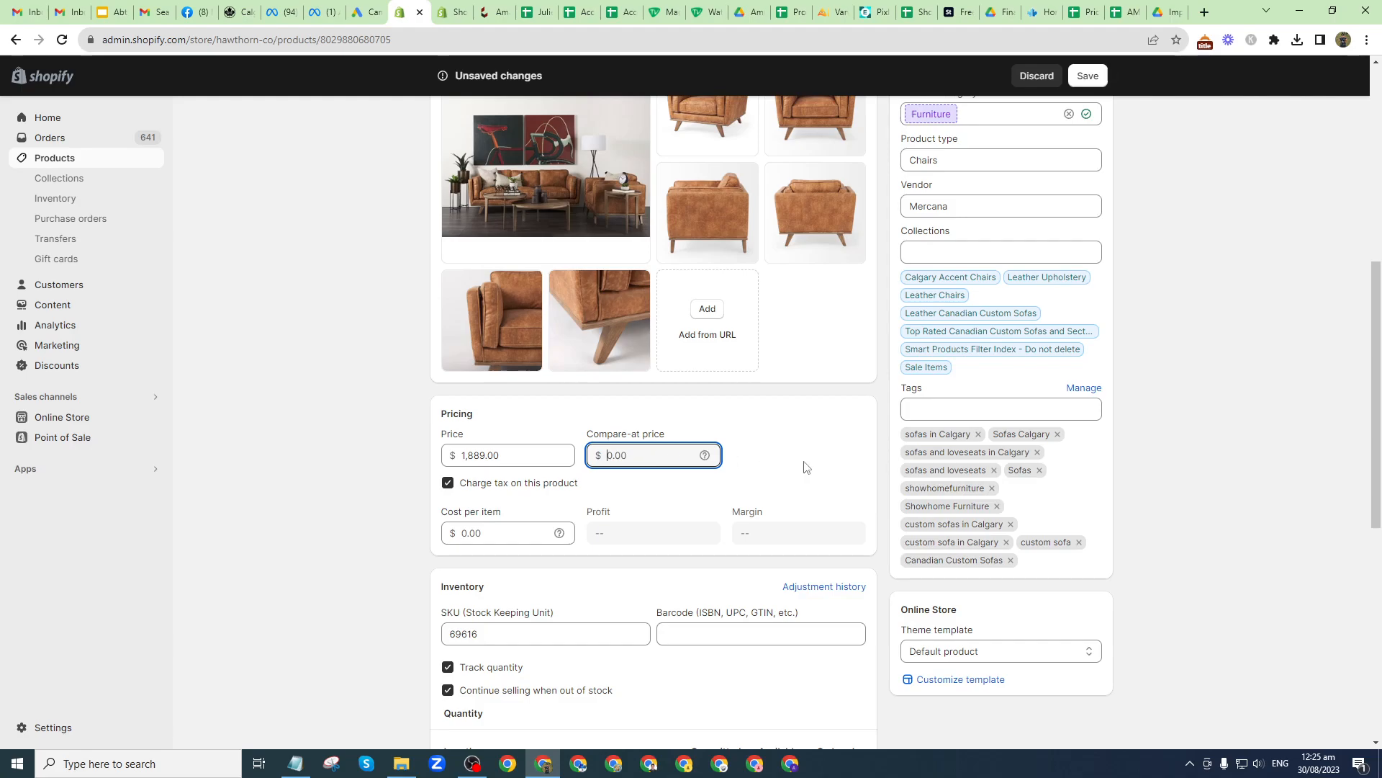
# Step: Set the product type of the Brooks Faux Leather Chair to Accent Chairs
pyautogui.scroll(3, 857, 446)
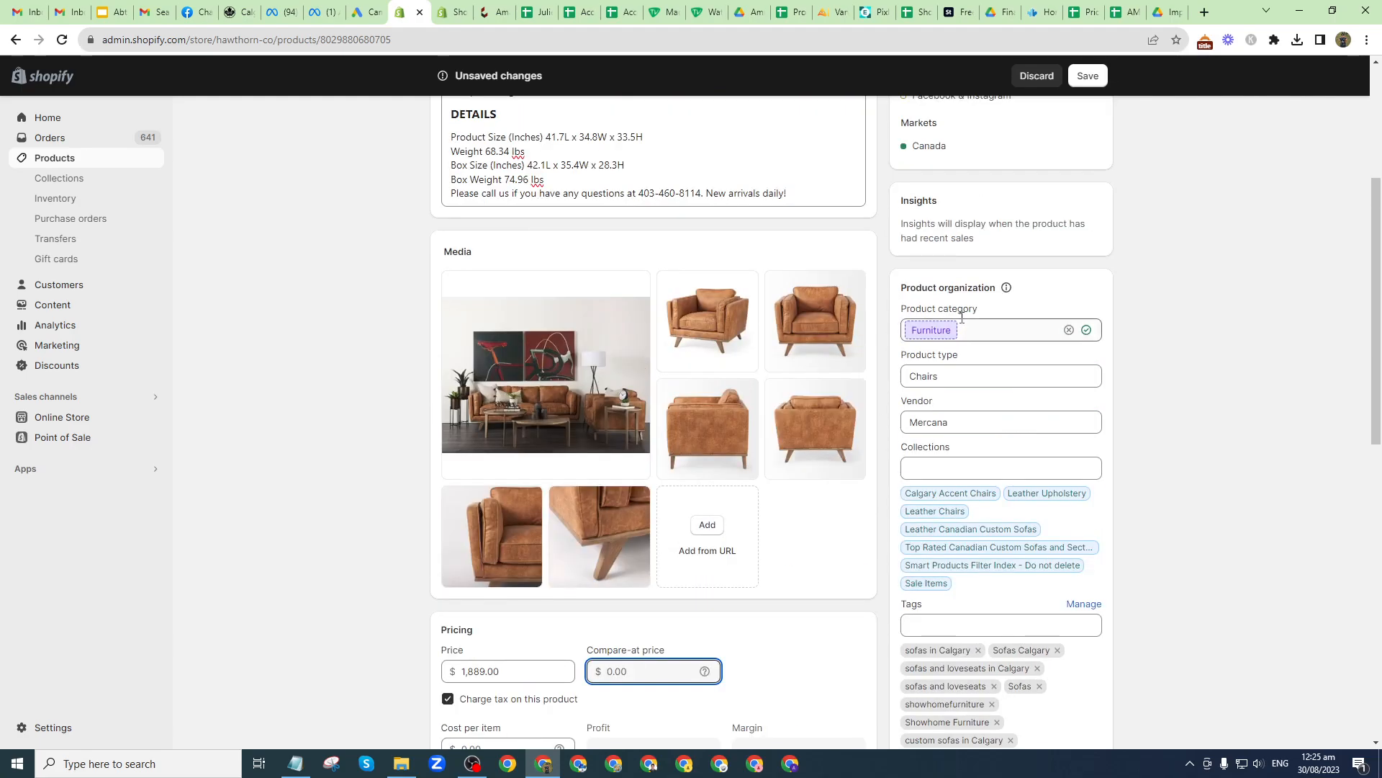
pyautogui.click(941, 377)
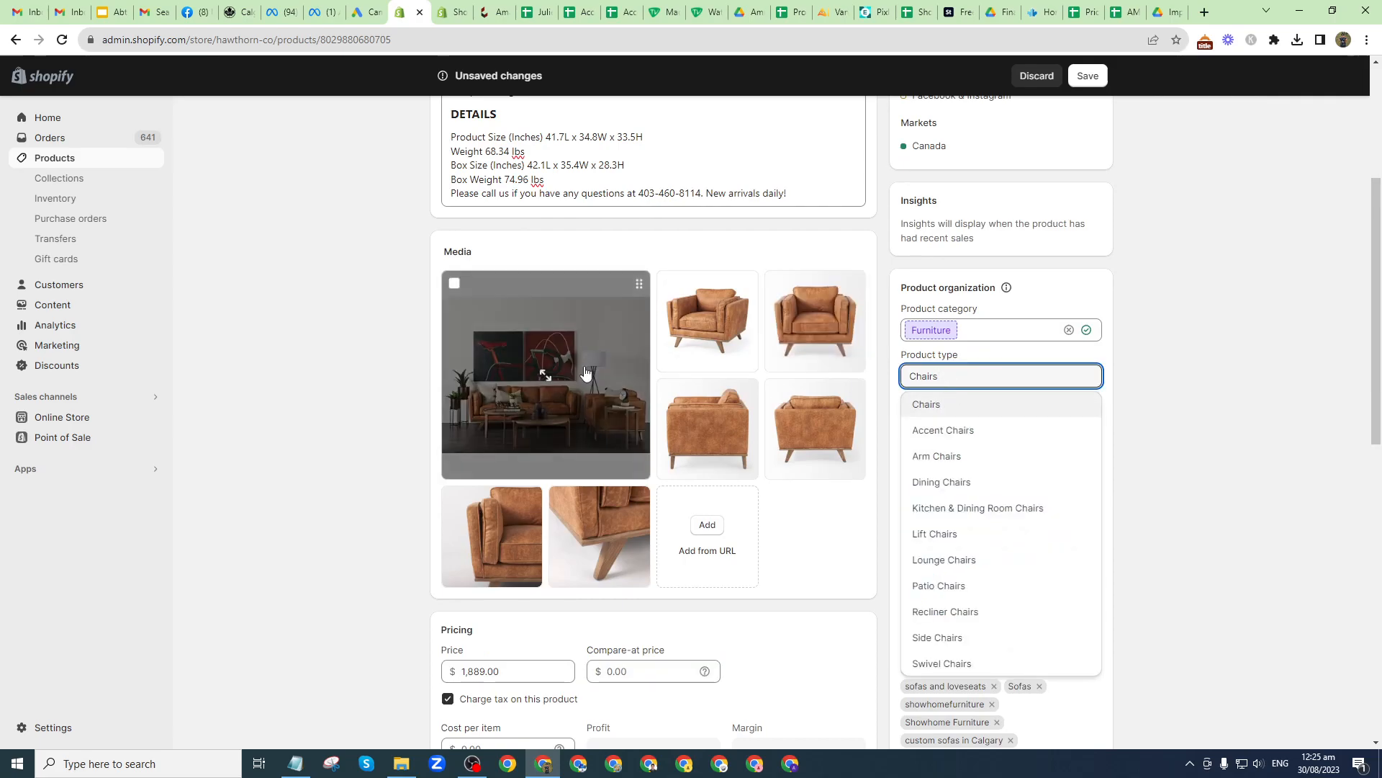
pyautogui.scroll(4, 584, 372)
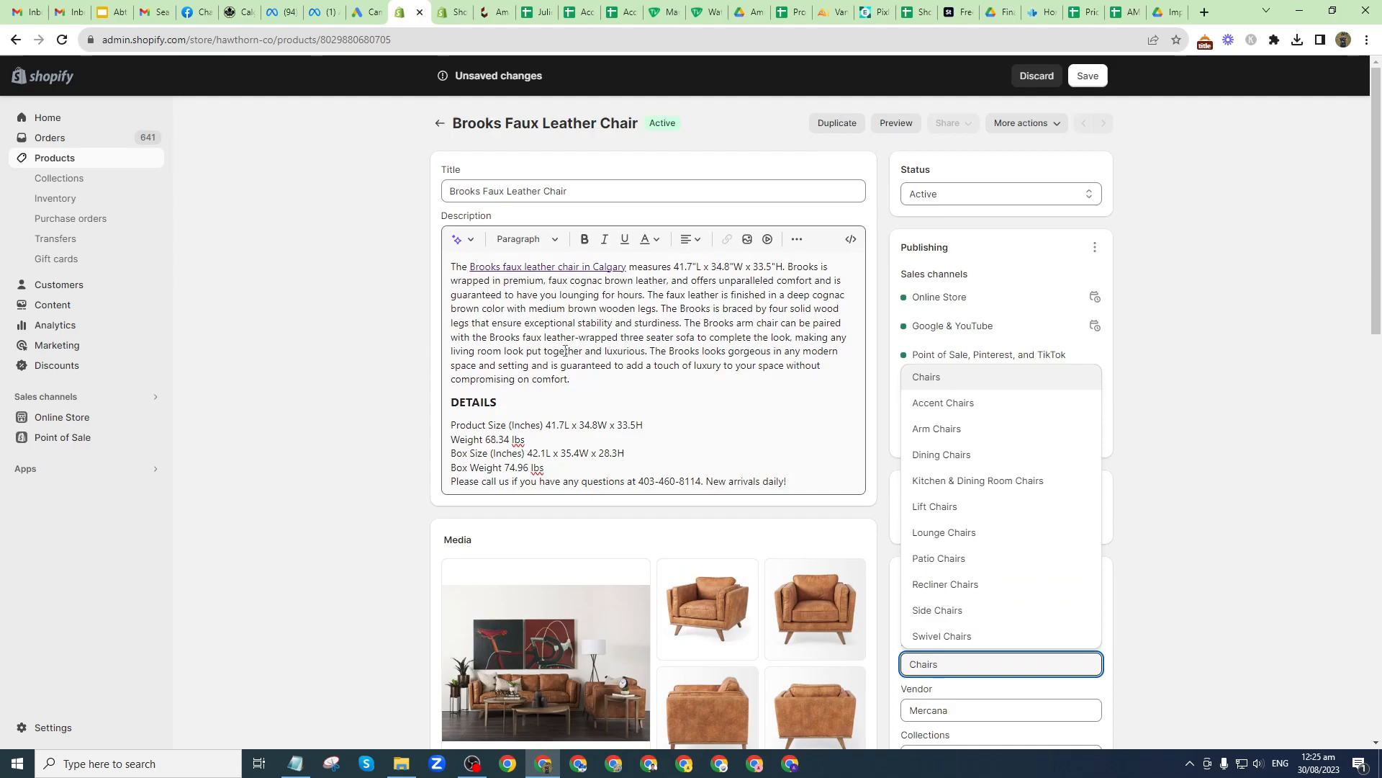
pyautogui.scroll(-2, 565, 355)
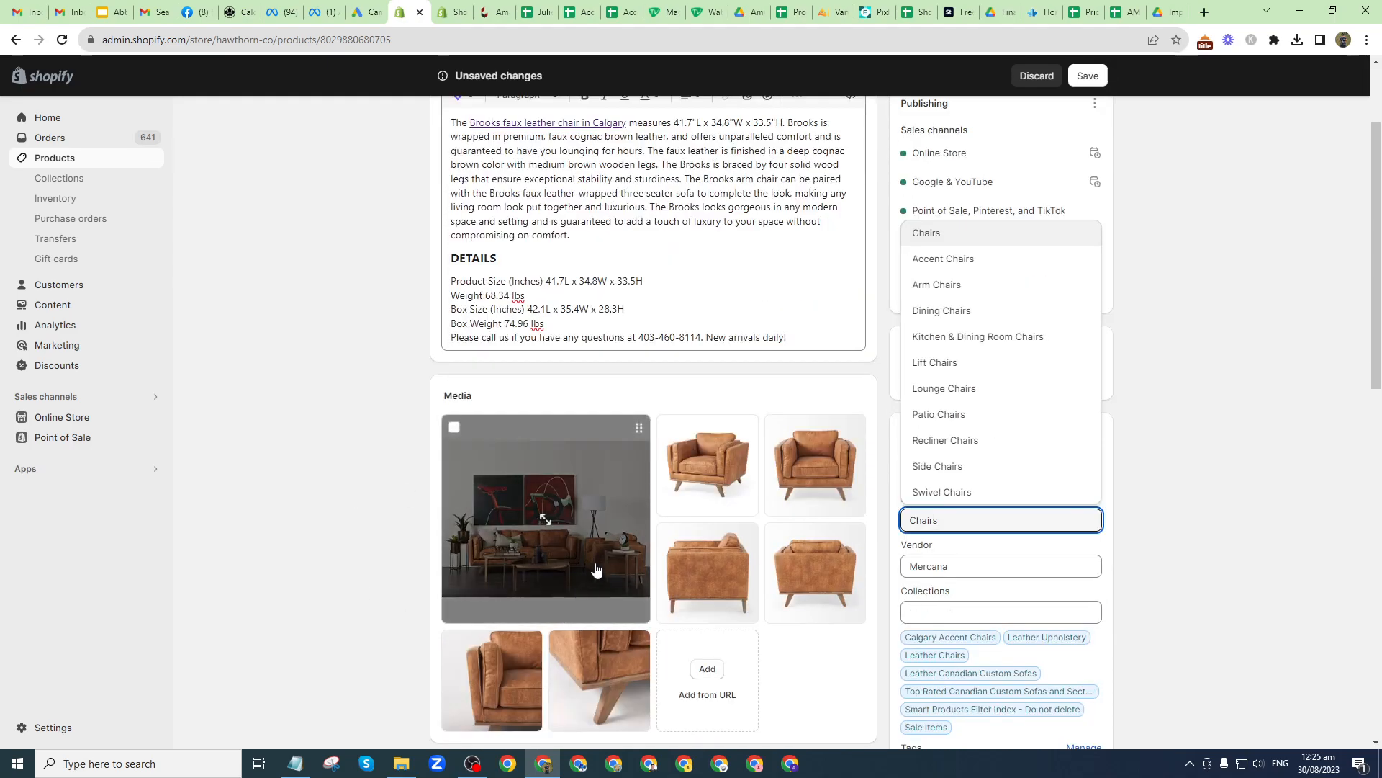
pyautogui.scroll(-2, 619, 544)
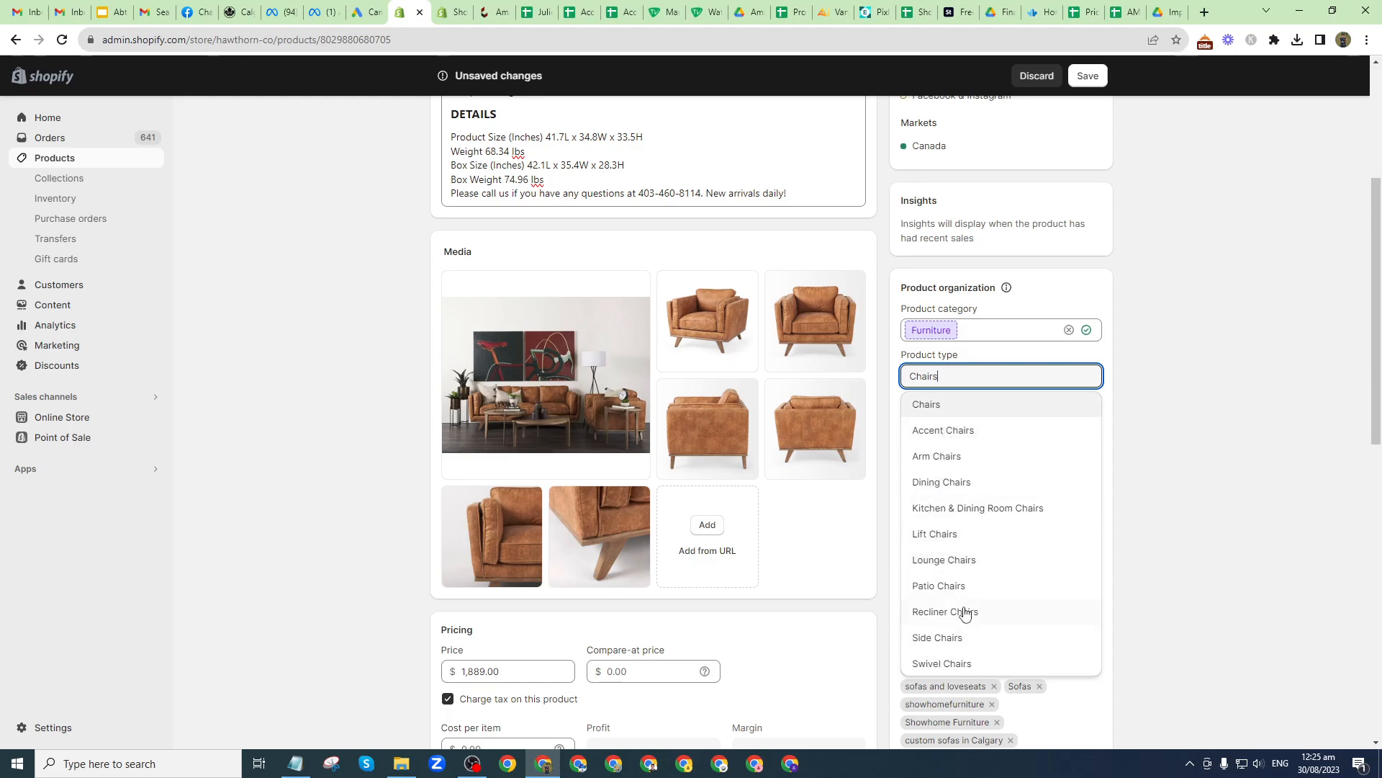
pyautogui.scroll(-1, 966, 615)
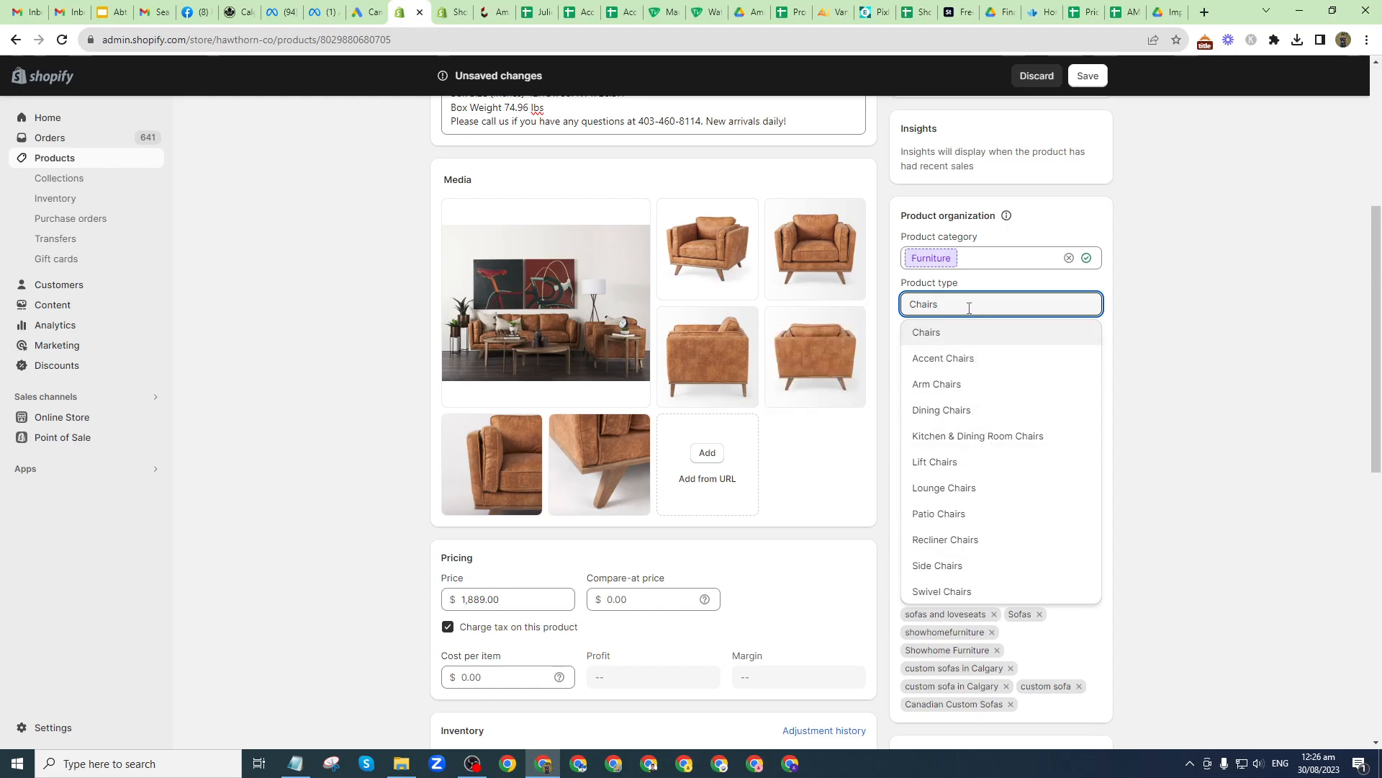
pyautogui.click(953, 365)
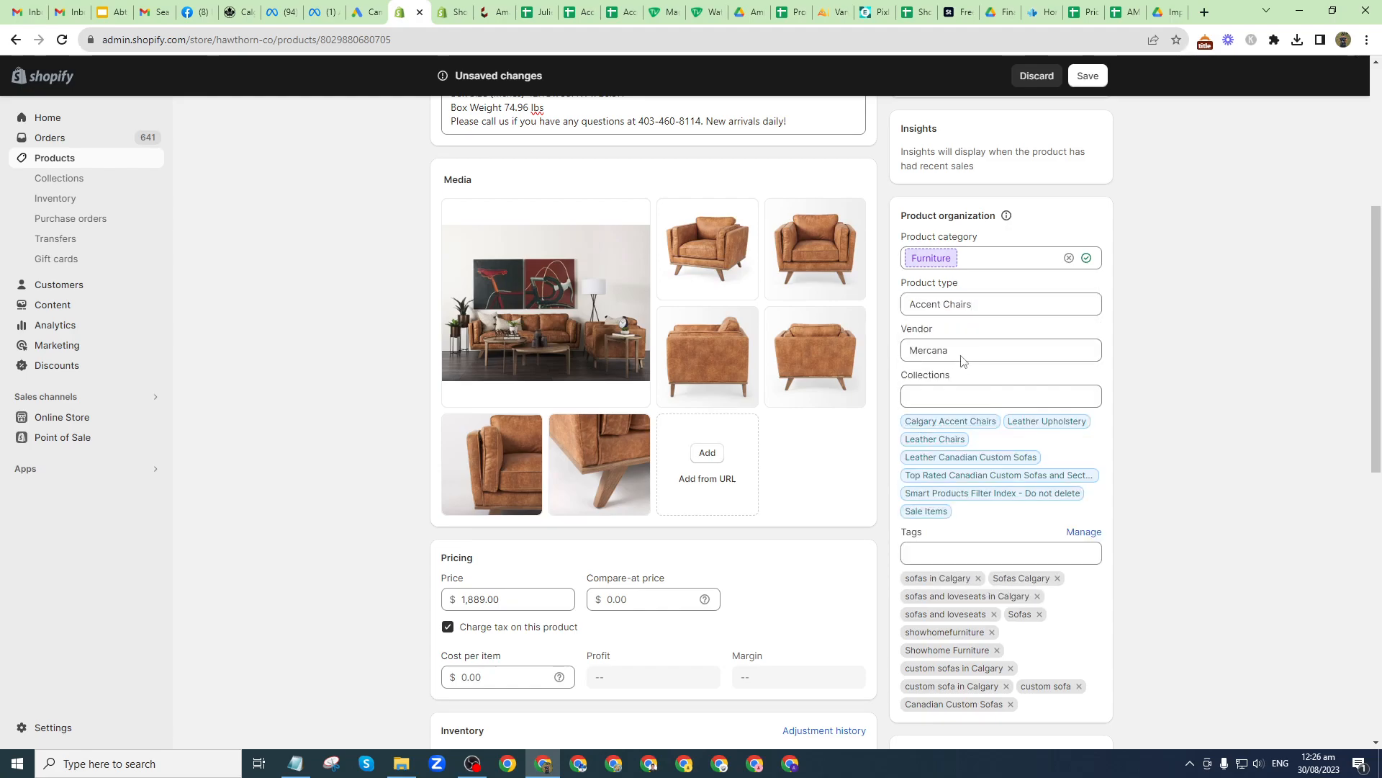
# Step: Clear the Furniture product category from the product organization details
pyautogui.click(967, 357)
pyautogui.click(1168, 358)
pyautogui.click(1068, 257)
pyautogui.click(1130, 284)
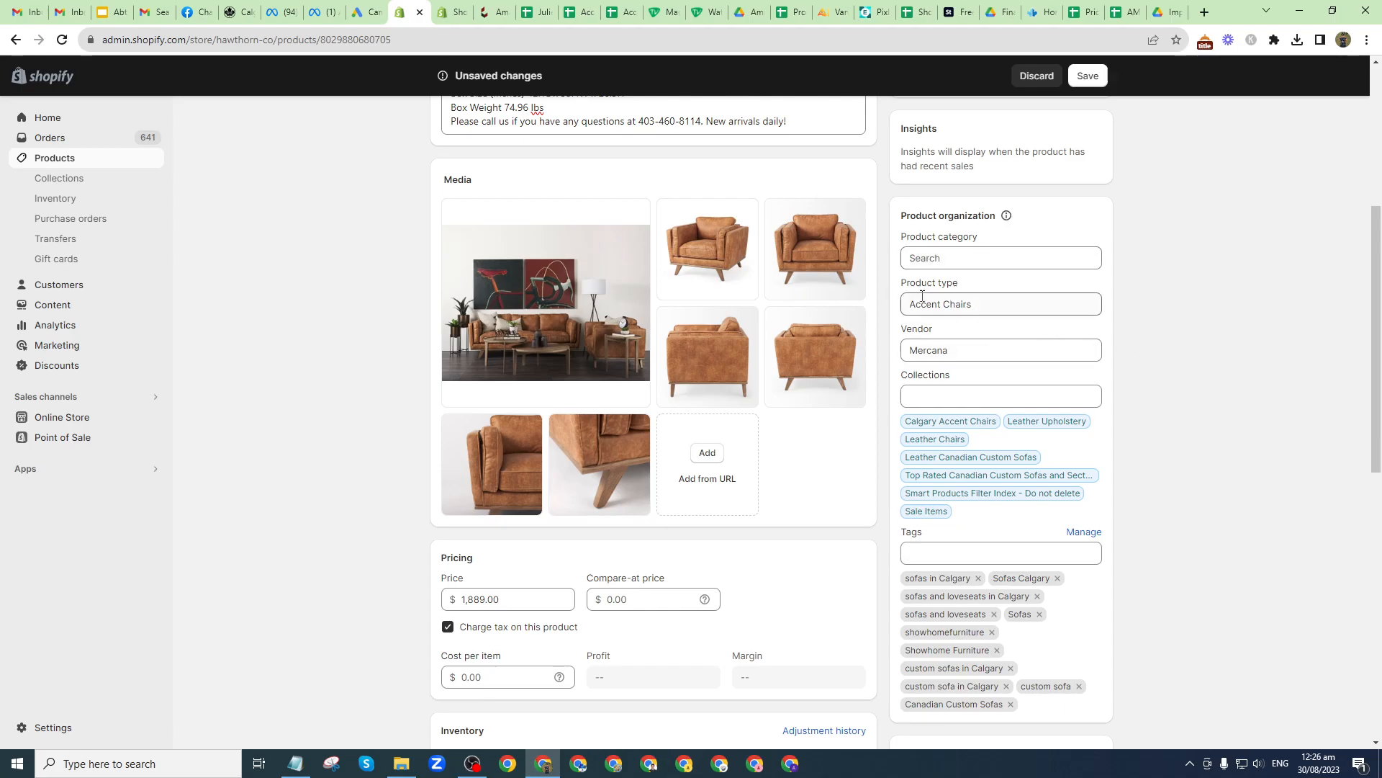
# Step: Remove the "sofas in Calgary" tag from the chair product
pyautogui.scroll(-2, 947, 403)
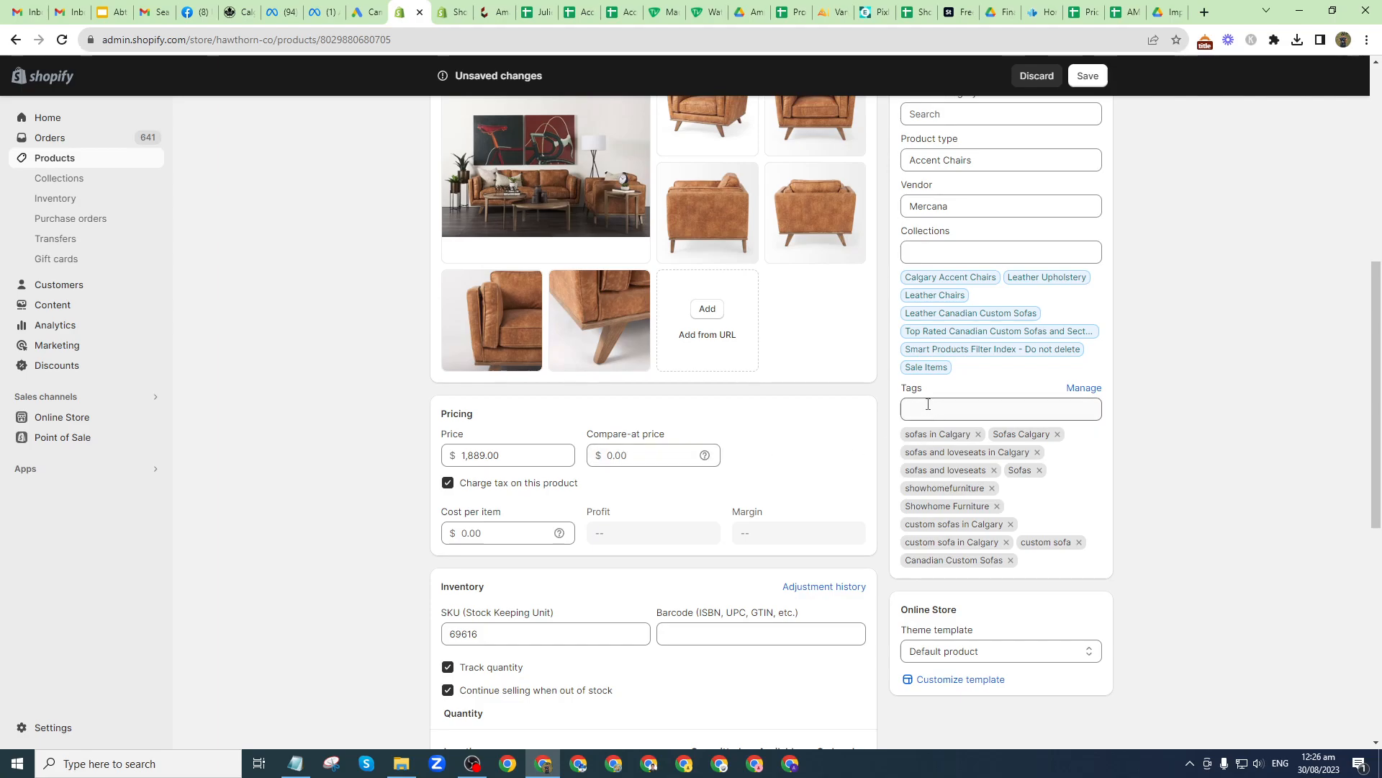
pyautogui.scroll(7, 720, 325)
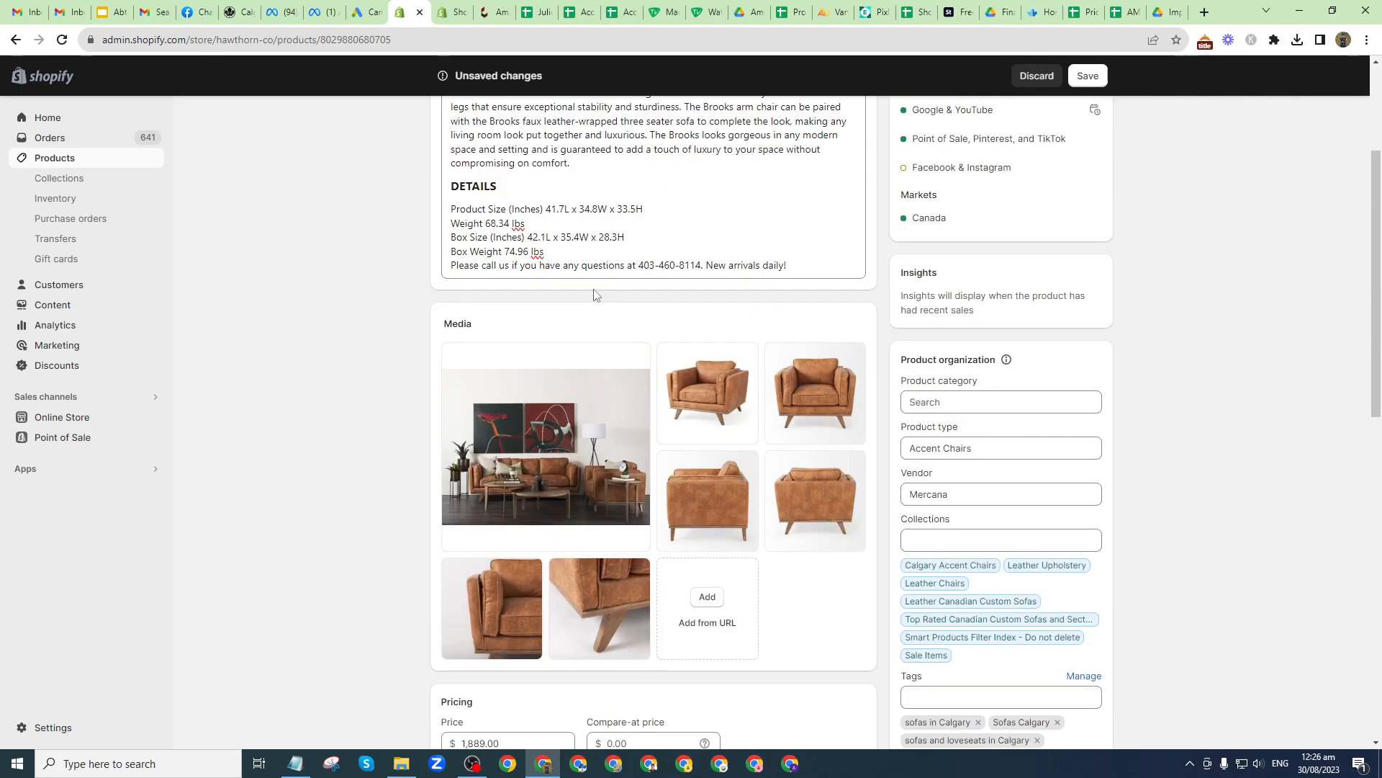
pyautogui.scroll(-5, 1008, 590)
pyautogui.scroll(-2, 1008, 590)
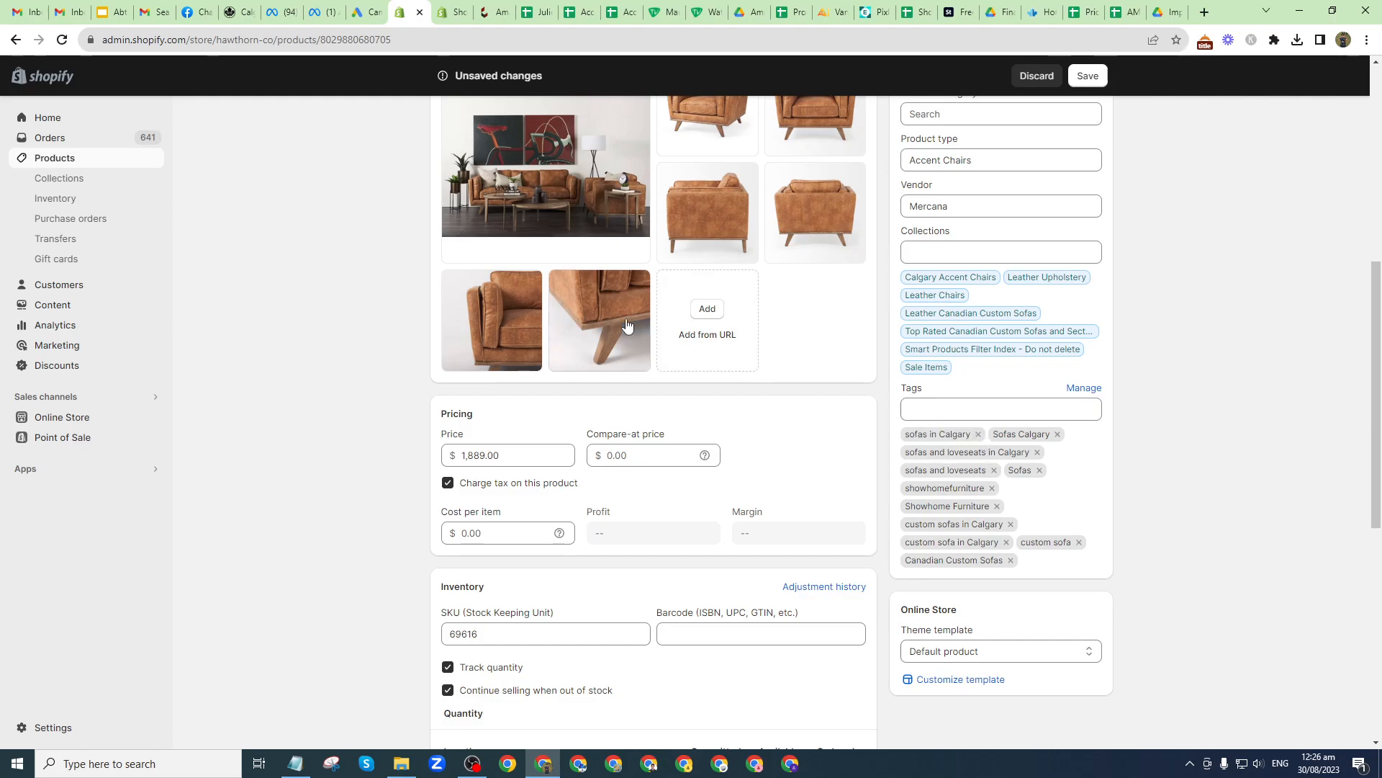
pyautogui.click(978, 434)
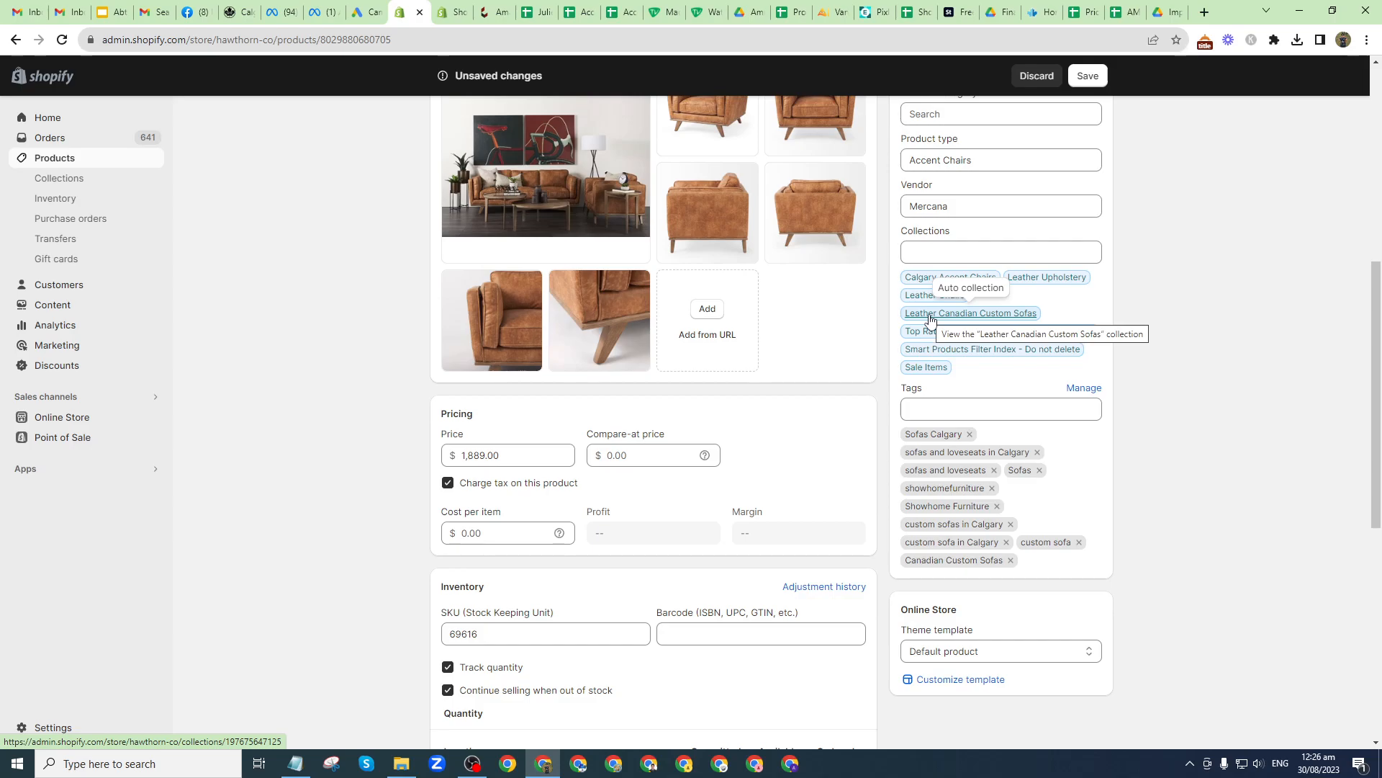
# Step: Examine the furniture category menus on the Showhome Furniture storefront and return to the product's Shopify page
pyautogui.click(234, 12)
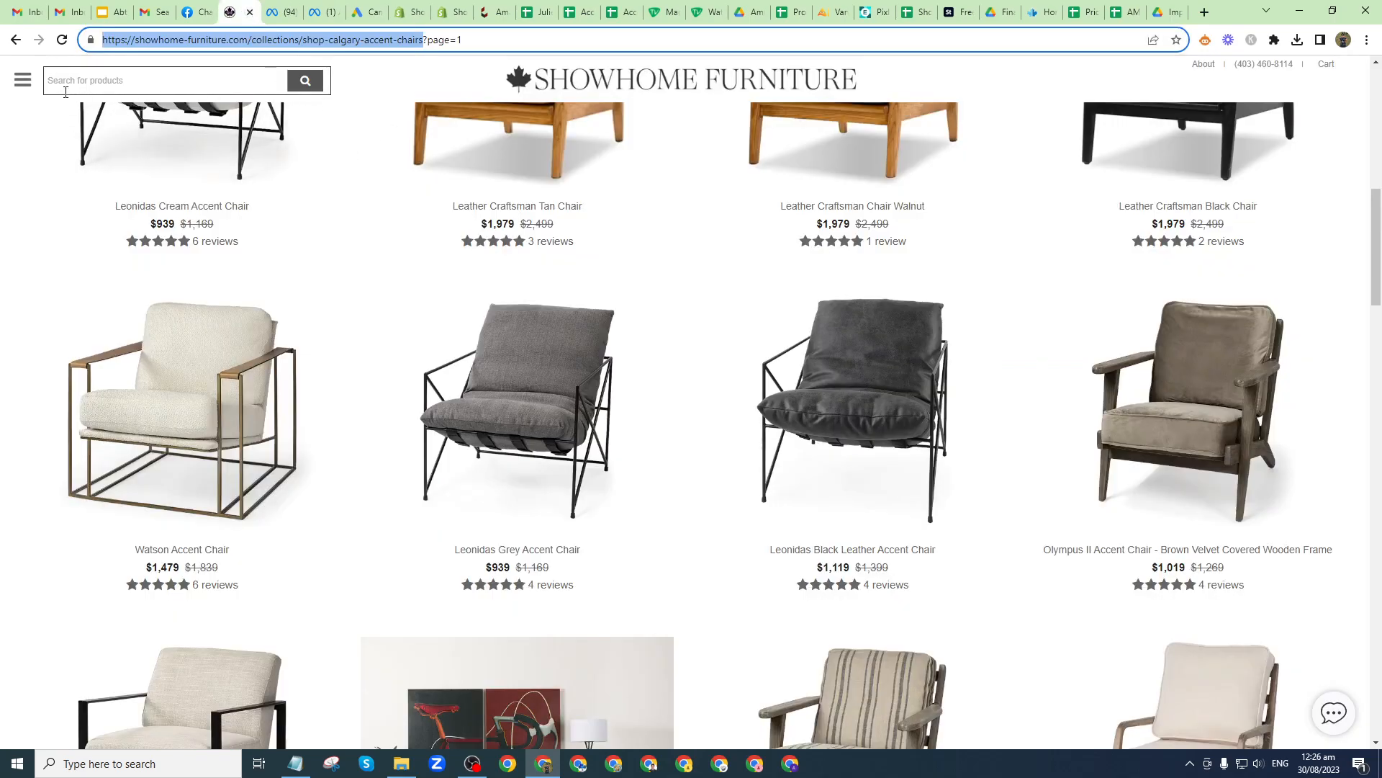
pyautogui.click(25, 87)
pyautogui.moveTo(419, 147)
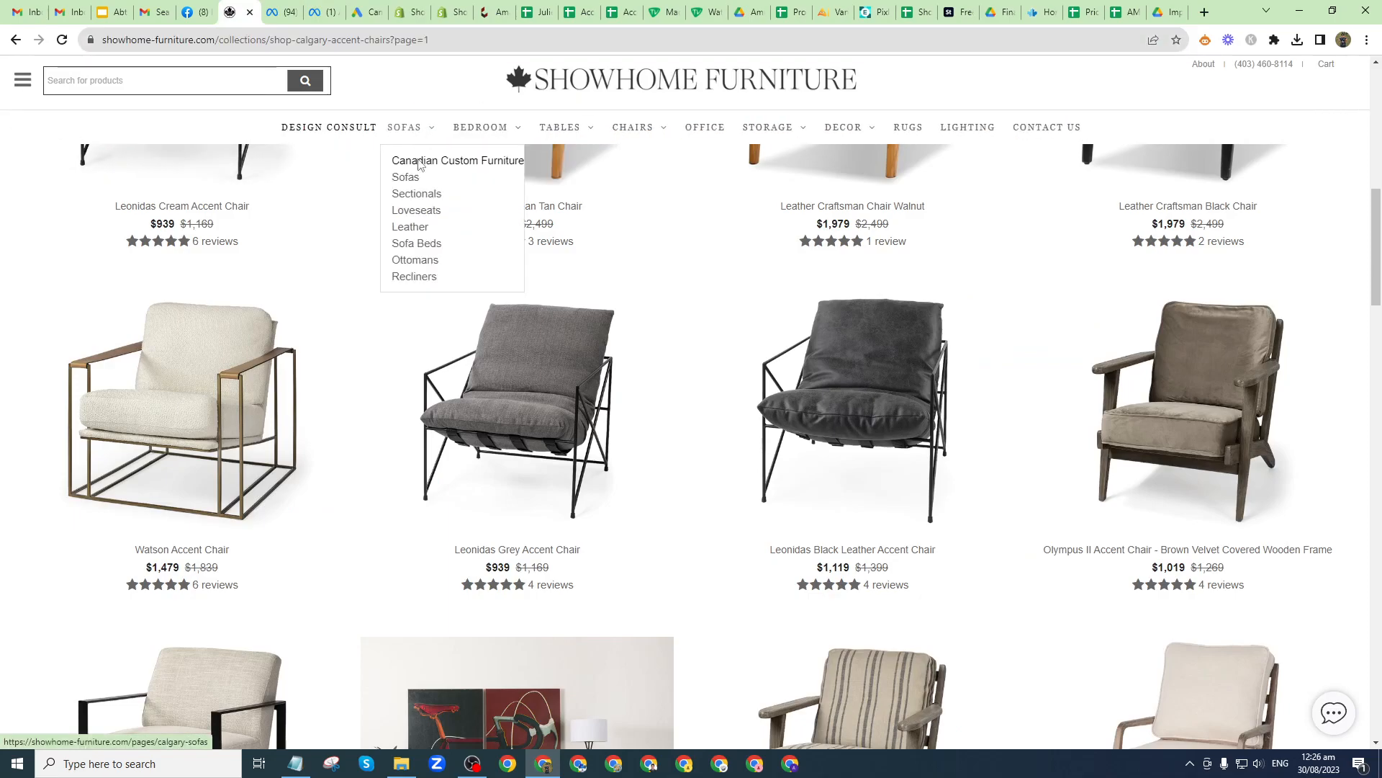
pyautogui.moveTo(579, 143)
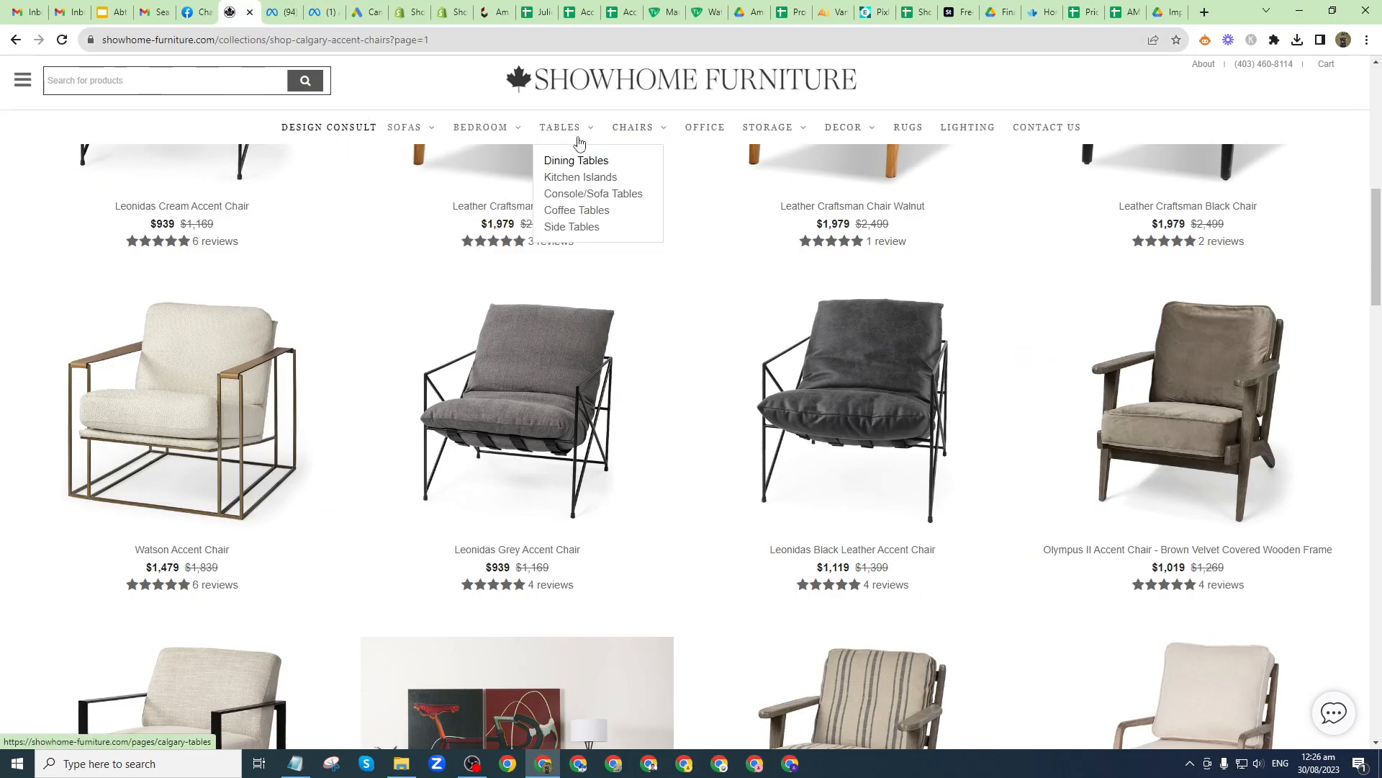
pyautogui.moveTo(514, 140)
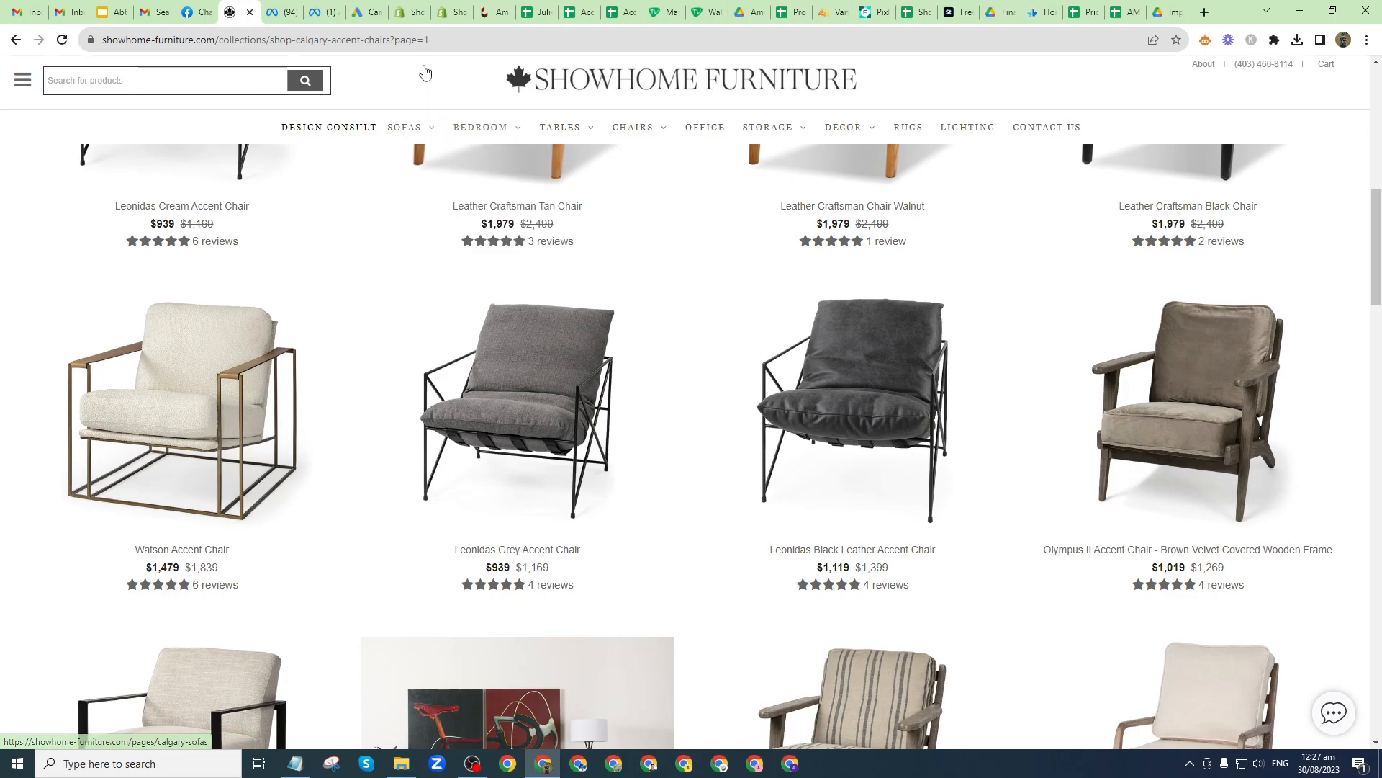
pyautogui.click(423, 7)
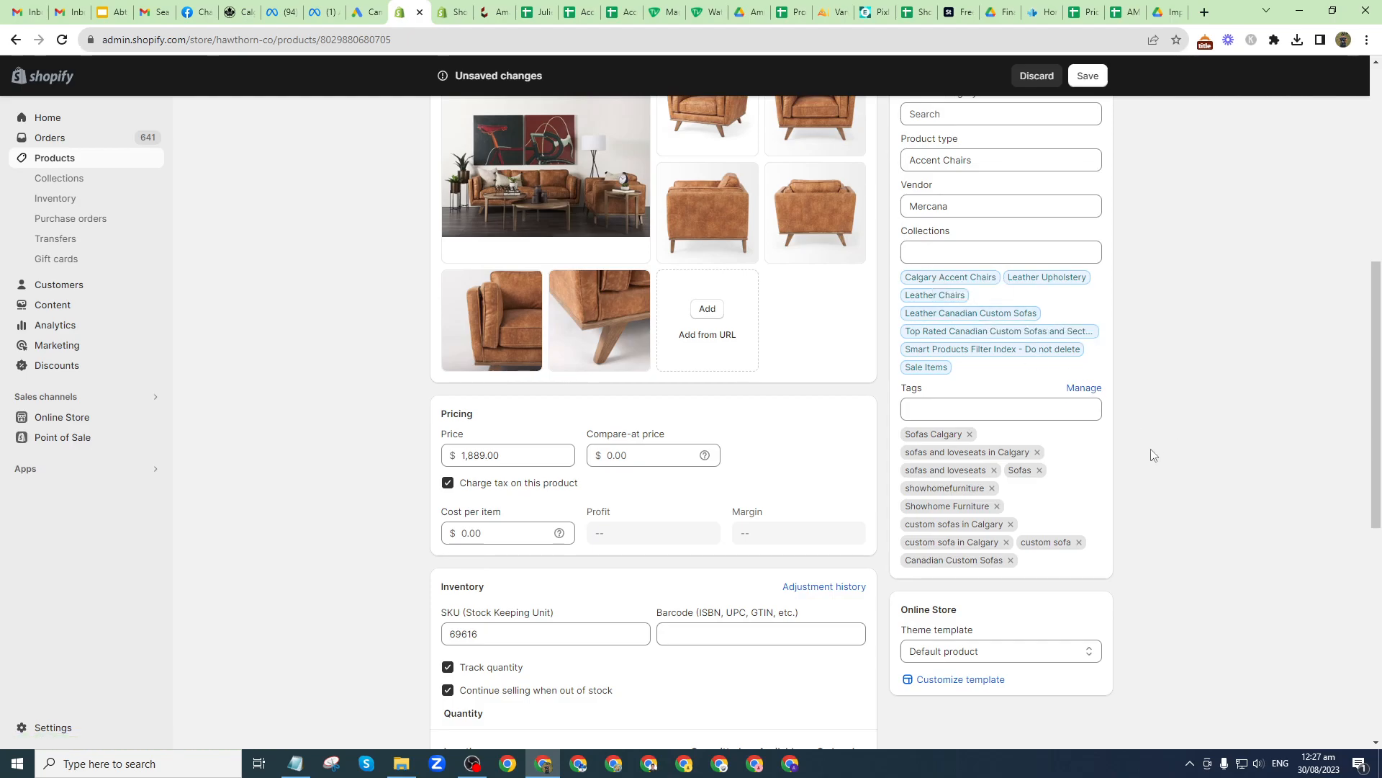
# Step: Remove every remaining sofa, loveseat and custom sofa tag, keeping only the tags showhomefurniture and Showhome Furniture
pyautogui.click(969, 434)
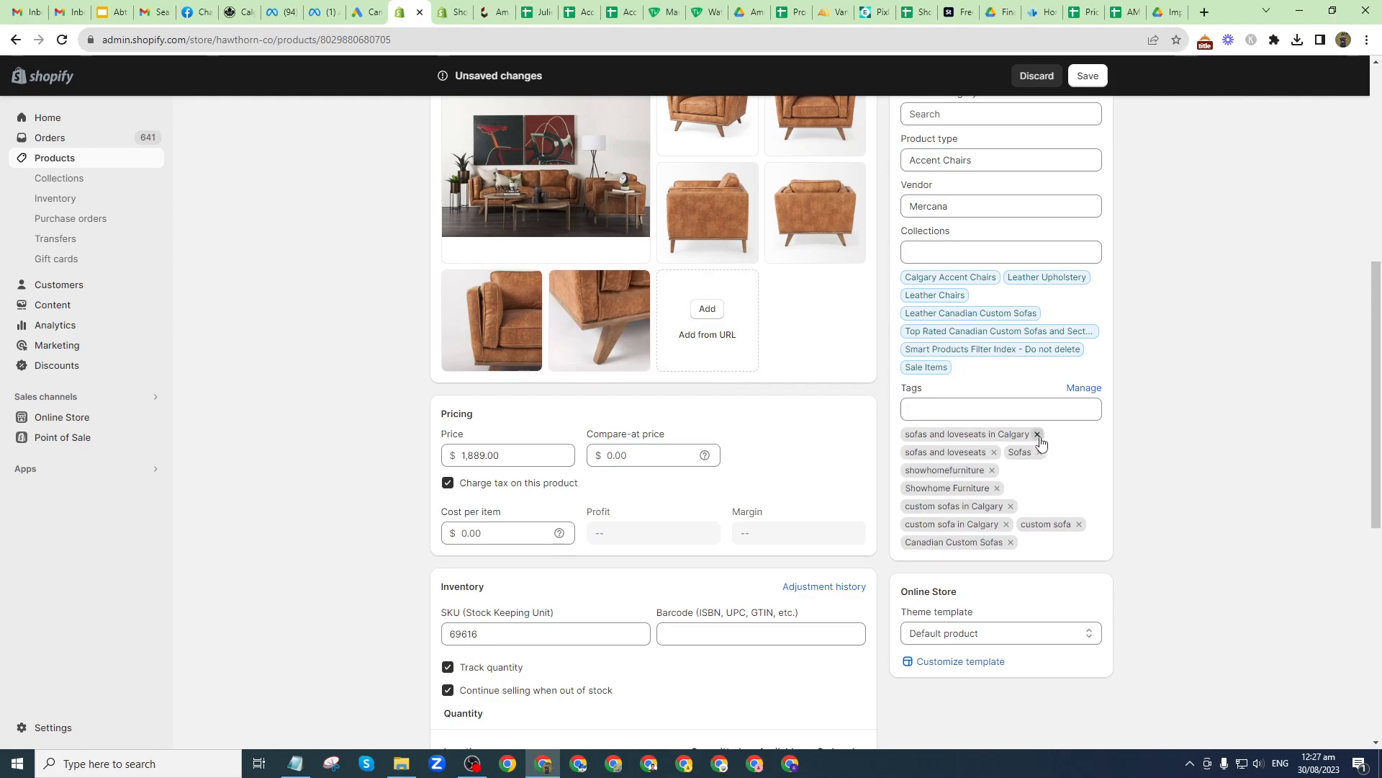
pyautogui.click(1038, 434)
pyautogui.click(1039, 434)
pyautogui.click(994, 434)
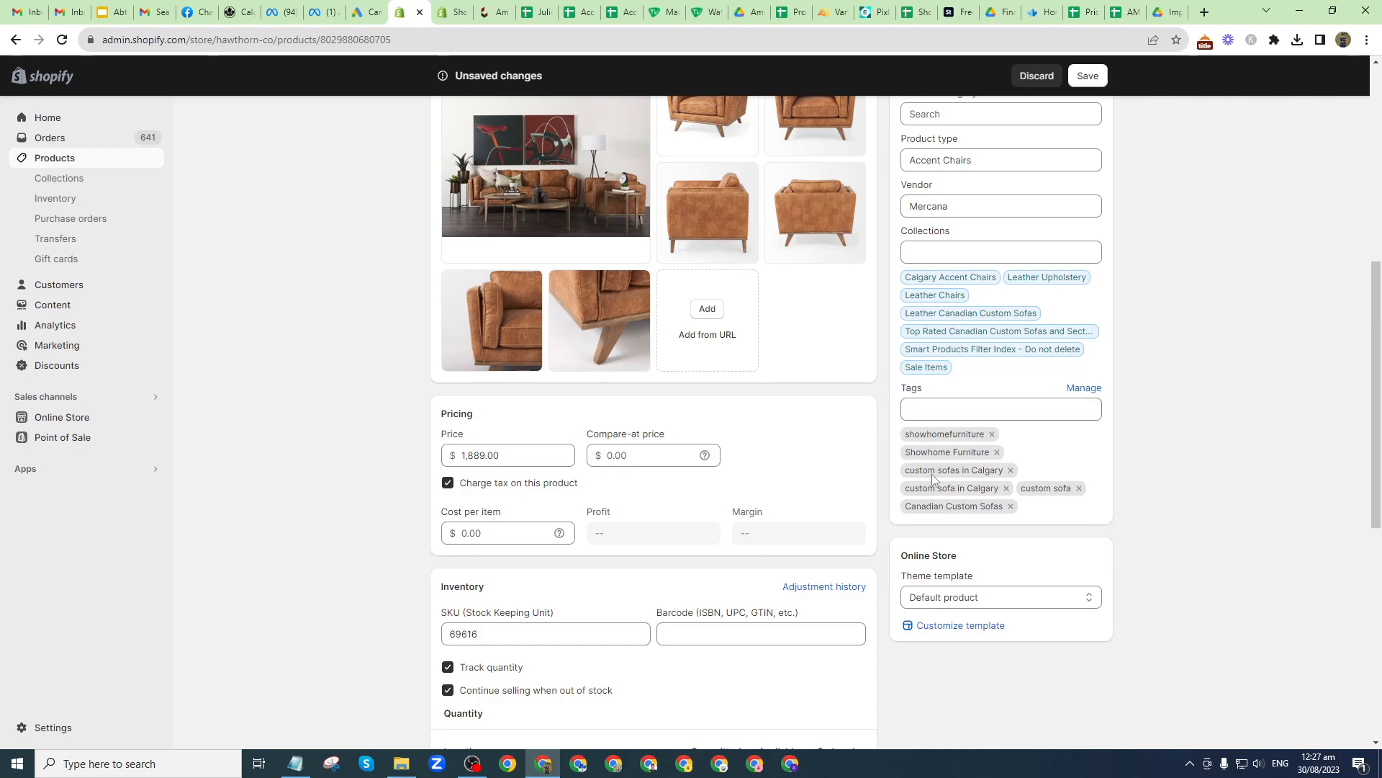
pyautogui.click(1010, 470)
pyautogui.click(1007, 470)
pyautogui.click(1069, 452)
pyautogui.click(1011, 471)
# Step: Search the tags for "chair" and add Occasional Chairs Calgary, calgary accent chairs, accent chairs in Calgary and trending accent chairs in Calgary
pyautogui.click(926, 409)
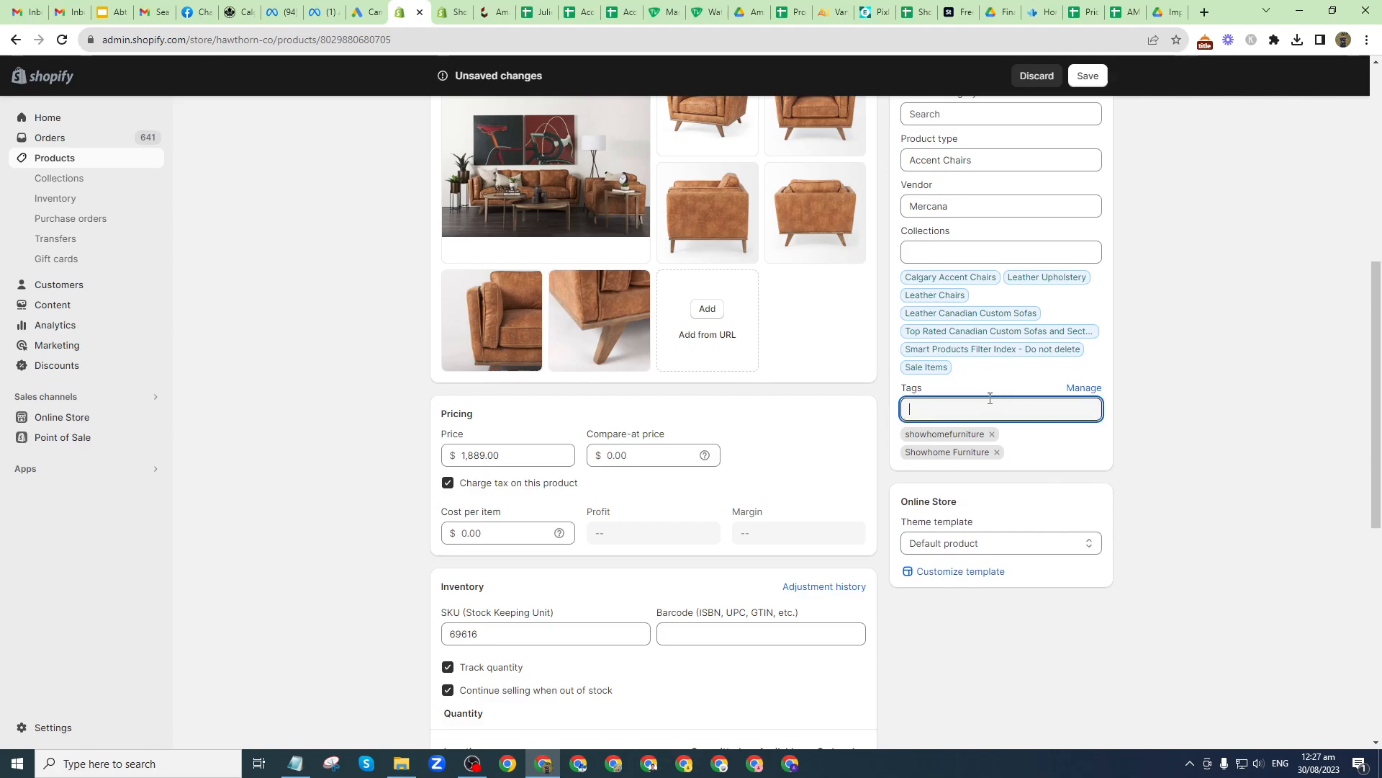
pyautogui.write('chair')
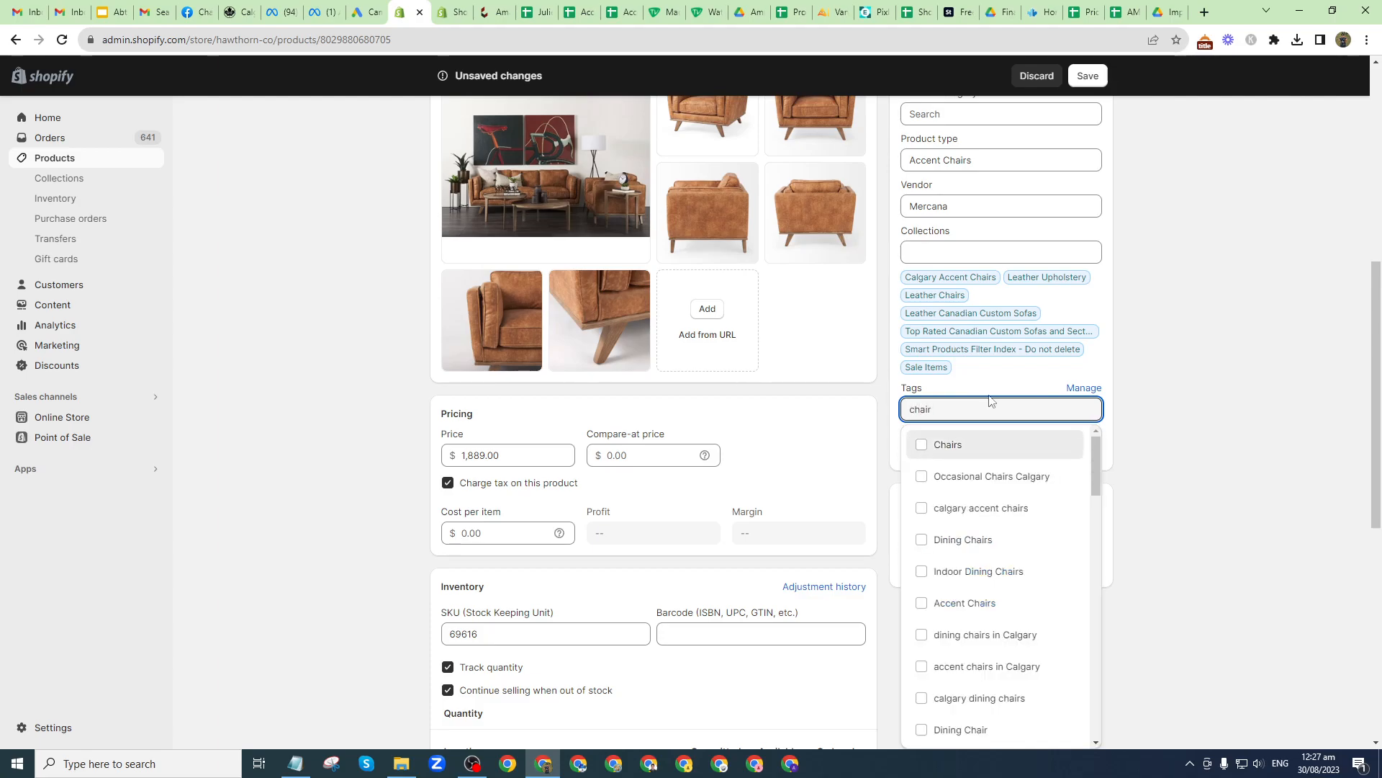
pyautogui.click(922, 477)
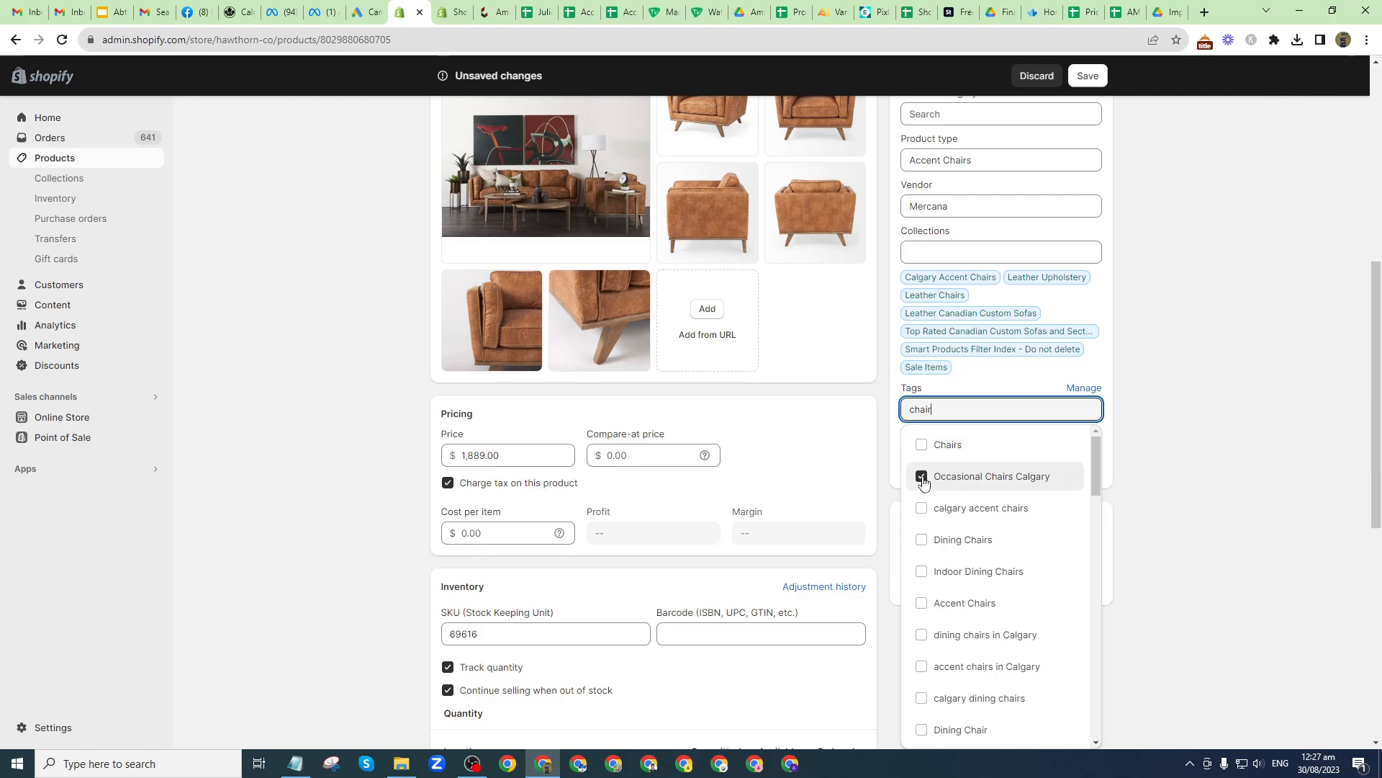
pyautogui.click(922, 514)
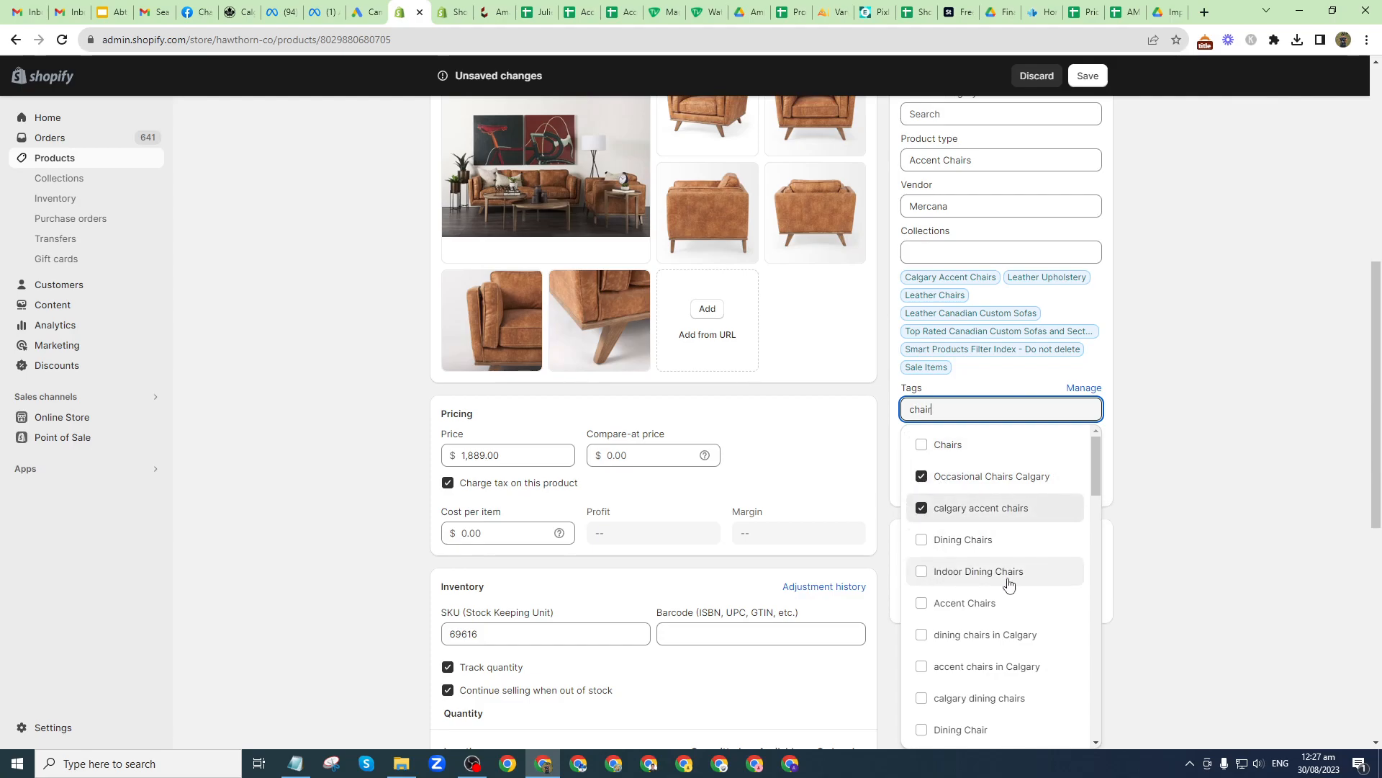
pyautogui.scroll(-1, 1008, 587)
pyautogui.scroll(-1, 996, 597)
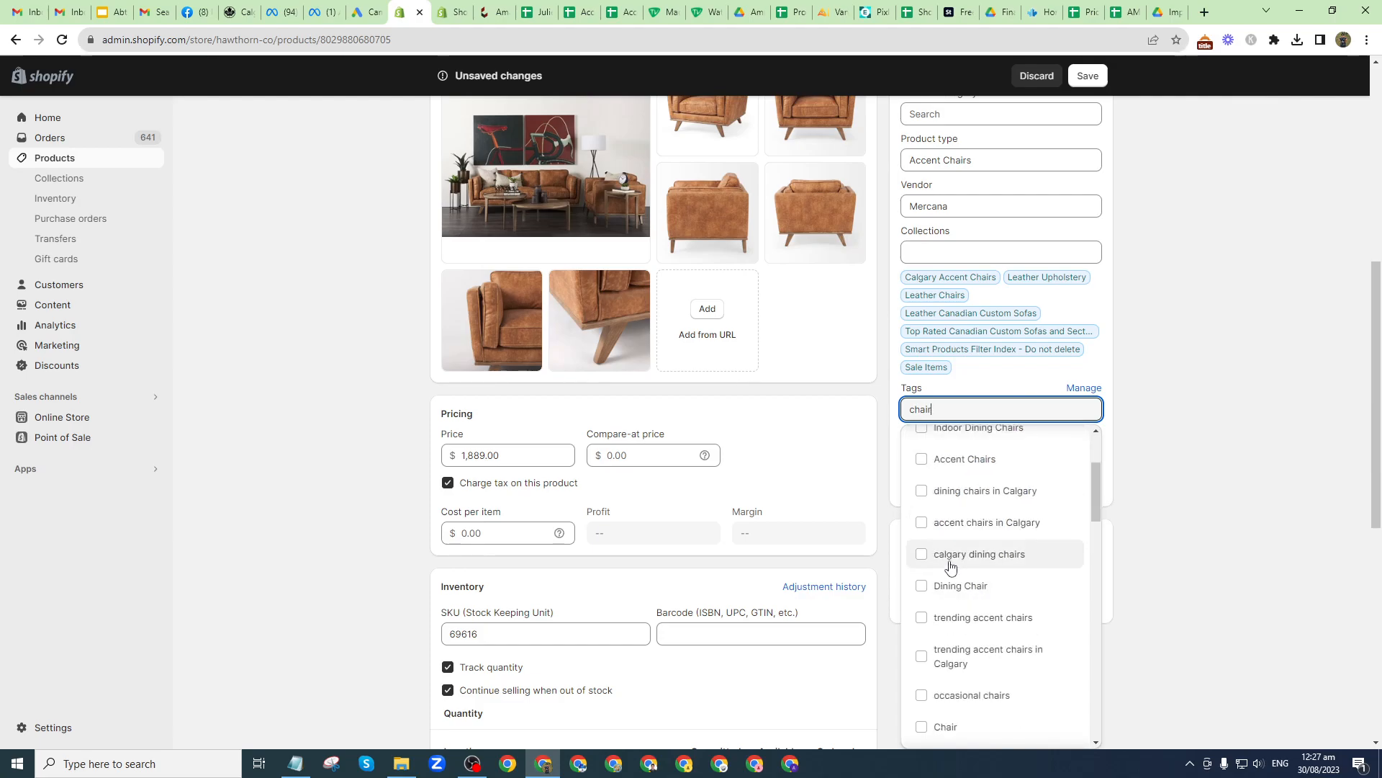
pyautogui.click(921, 522)
pyautogui.scroll(-1, 975, 605)
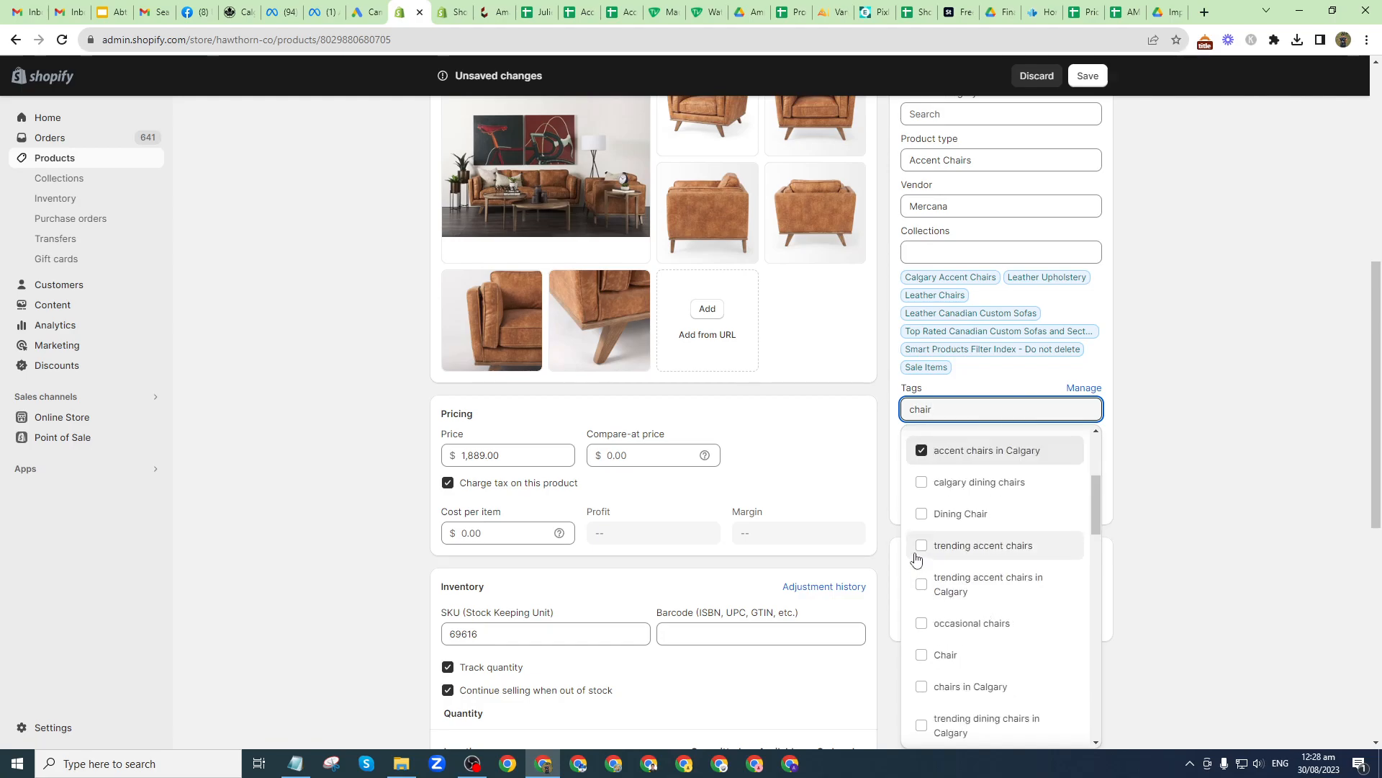
pyautogui.click(922, 584)
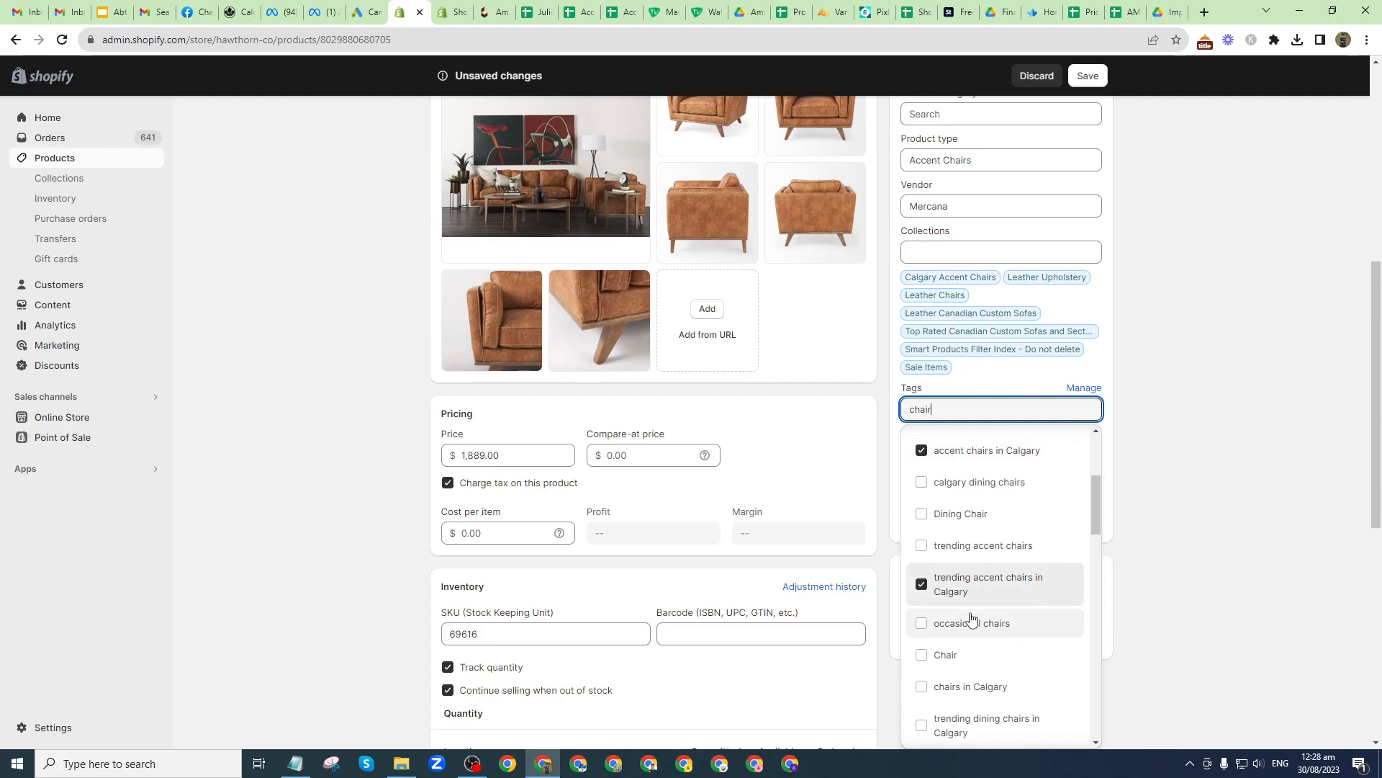
# Step: Add the tags leather accent chairs and leather accent chairs in Calgary, and check the tagging item in the Notepad checklist
pyautogui.scroll(-2, 929, 584)
pyautogui.scroll(-2, 940, 555)
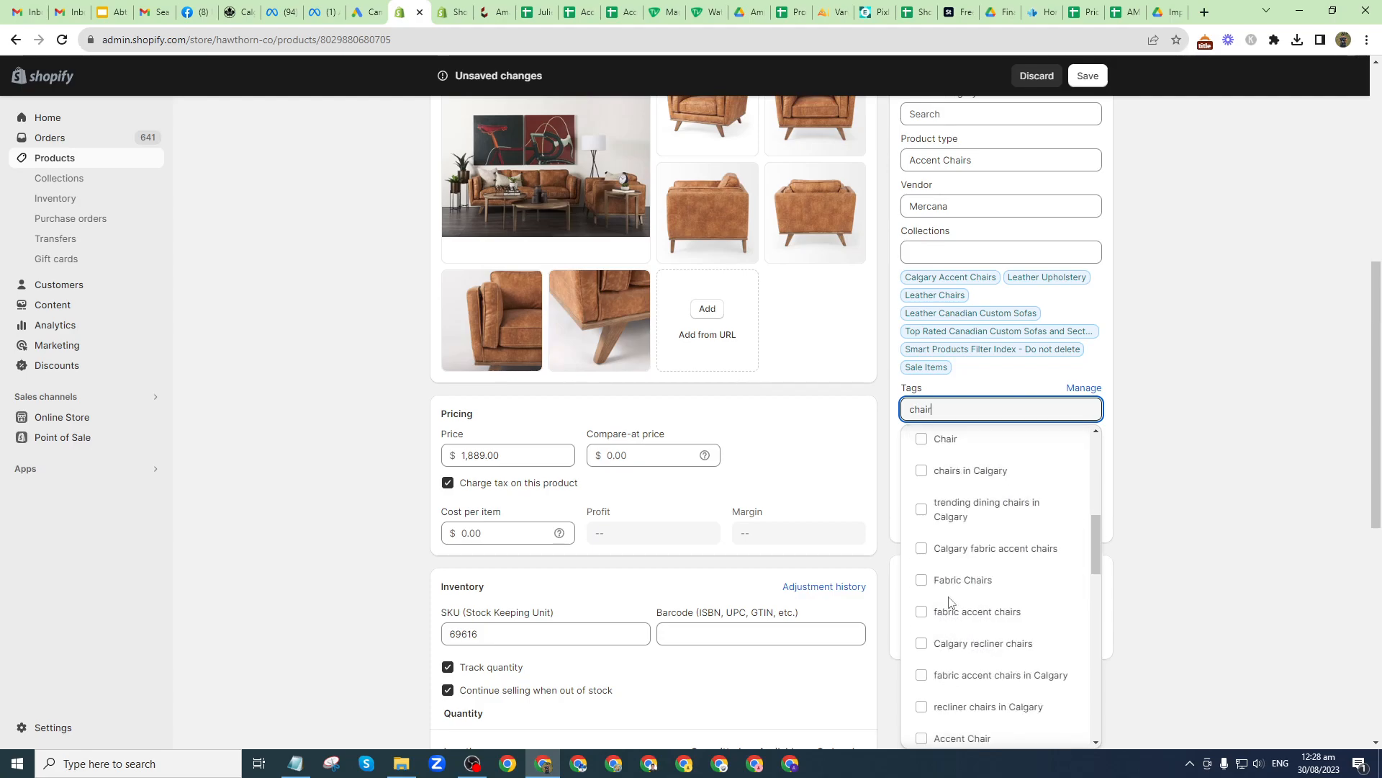
pyautogui.scroll(-3, 961, 634)
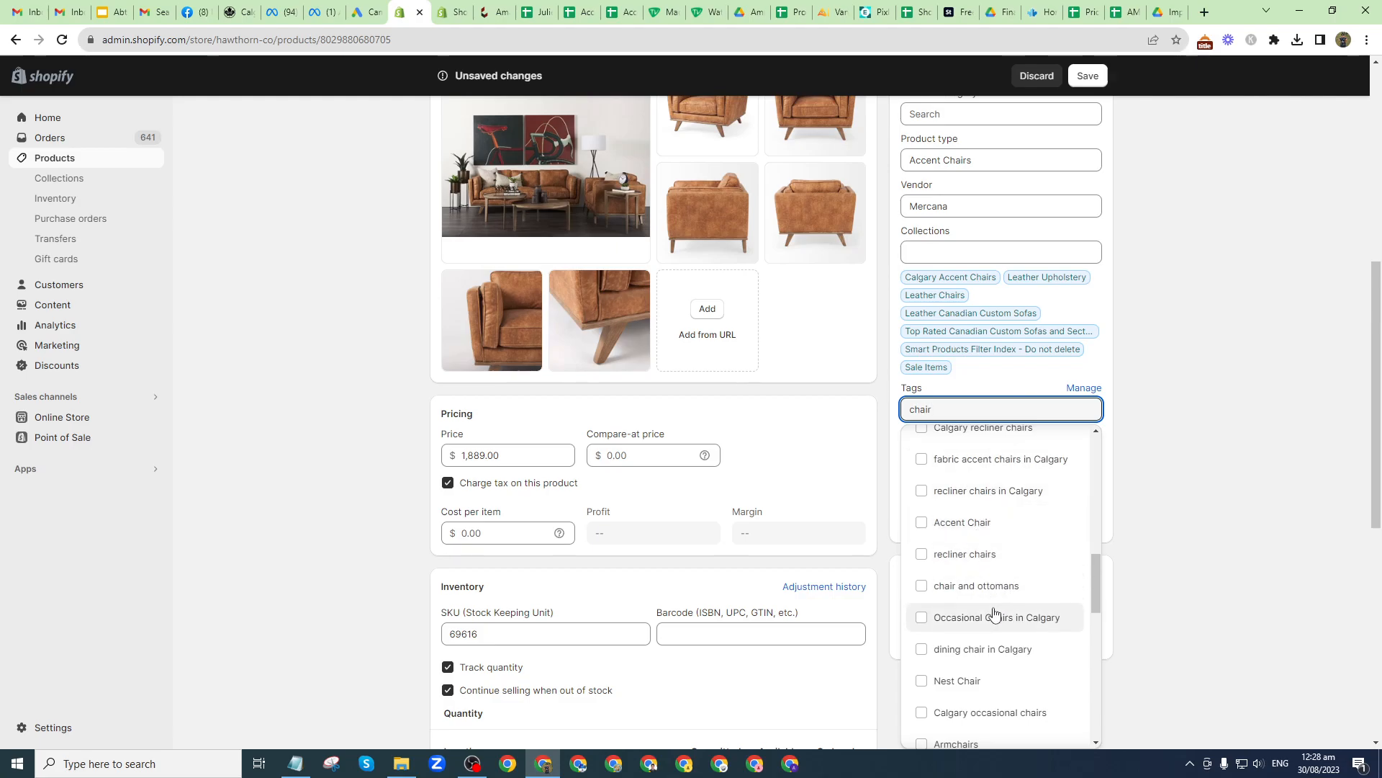
pyautogui.scroll(-2, 993, 616)
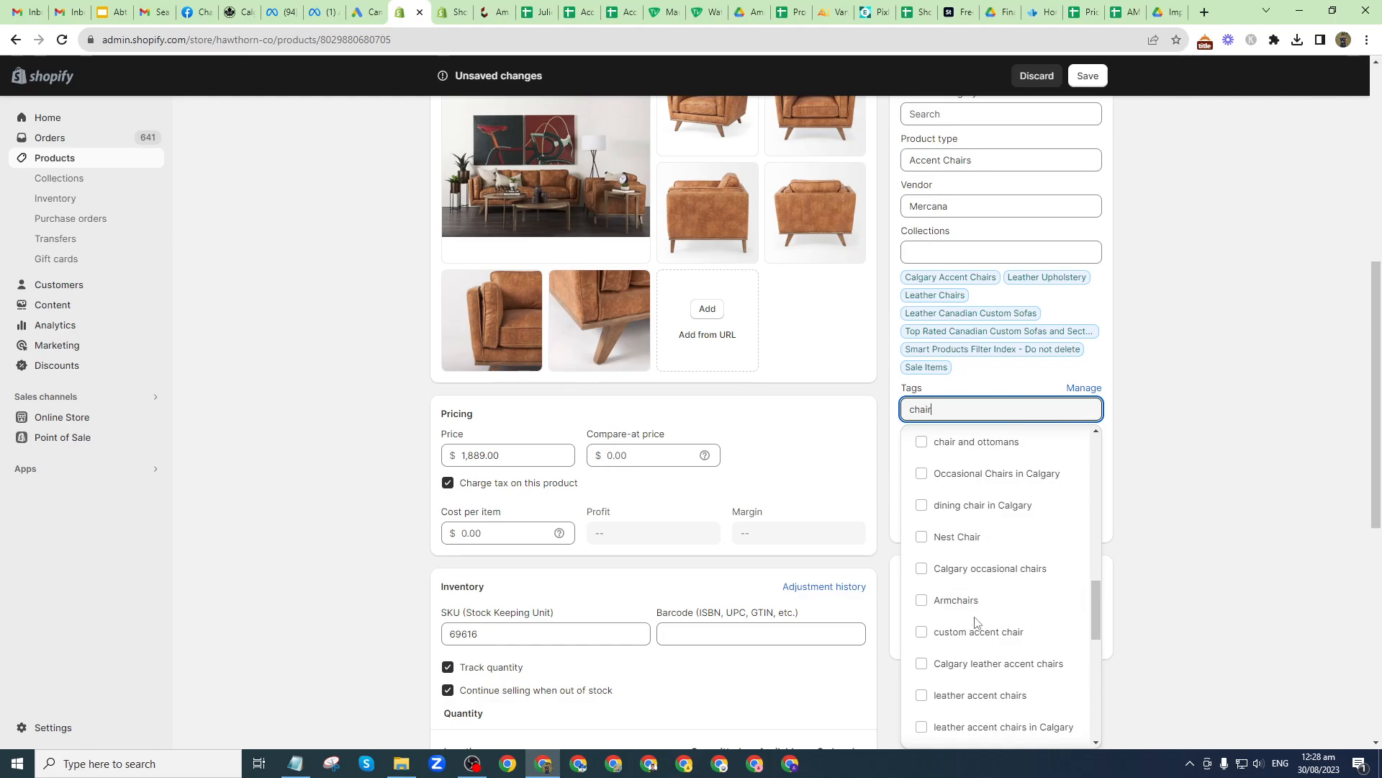
pyautogui.scroll(-1, 994, 620)
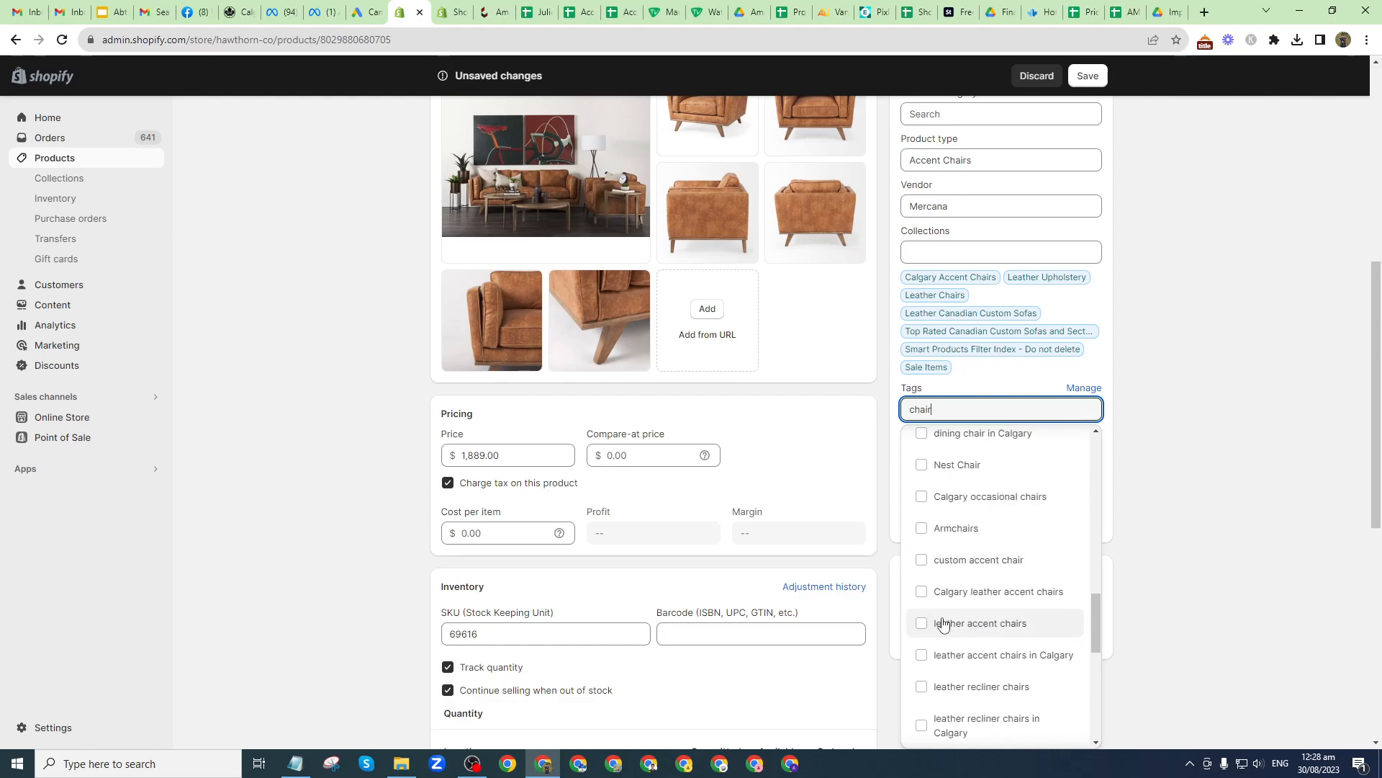
pyautogui.click(943, 626)
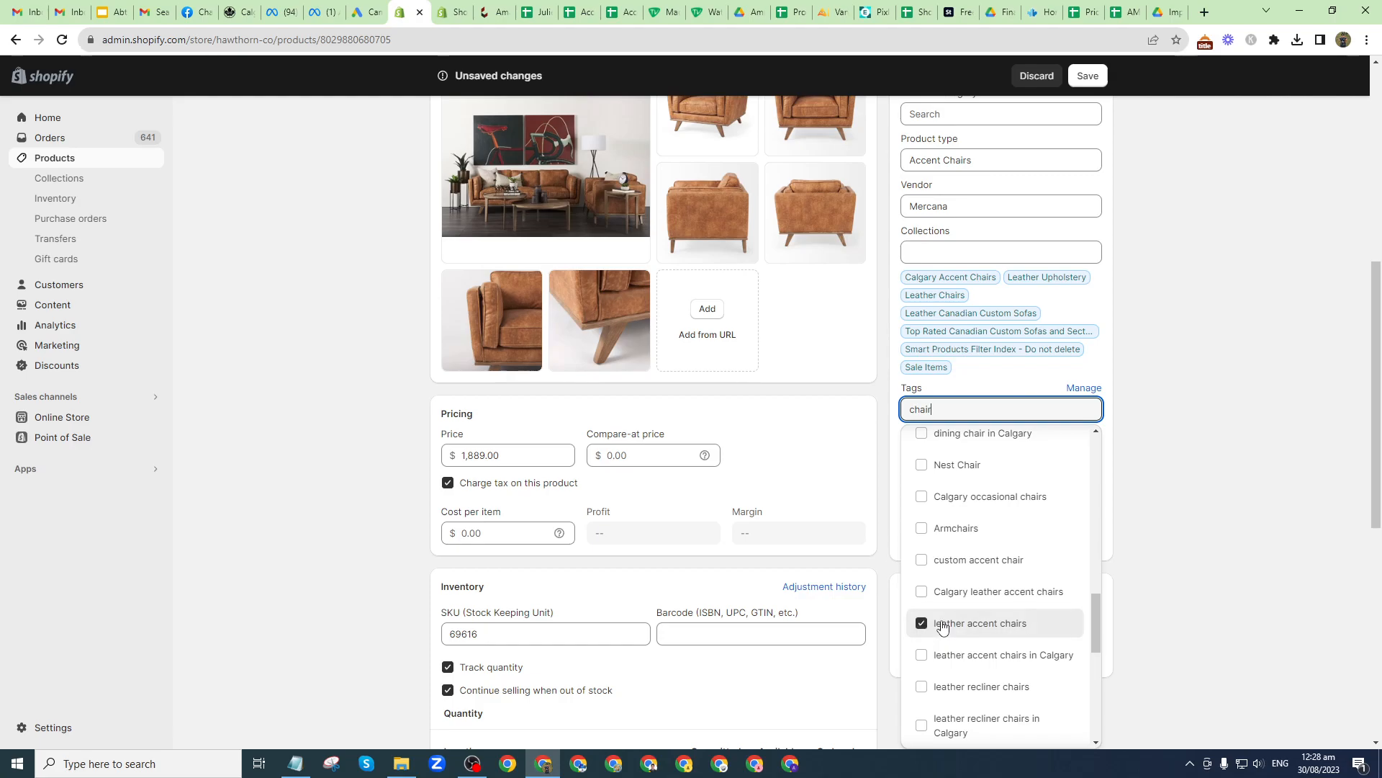
pyautogui.scroll(-1, 940, 619)
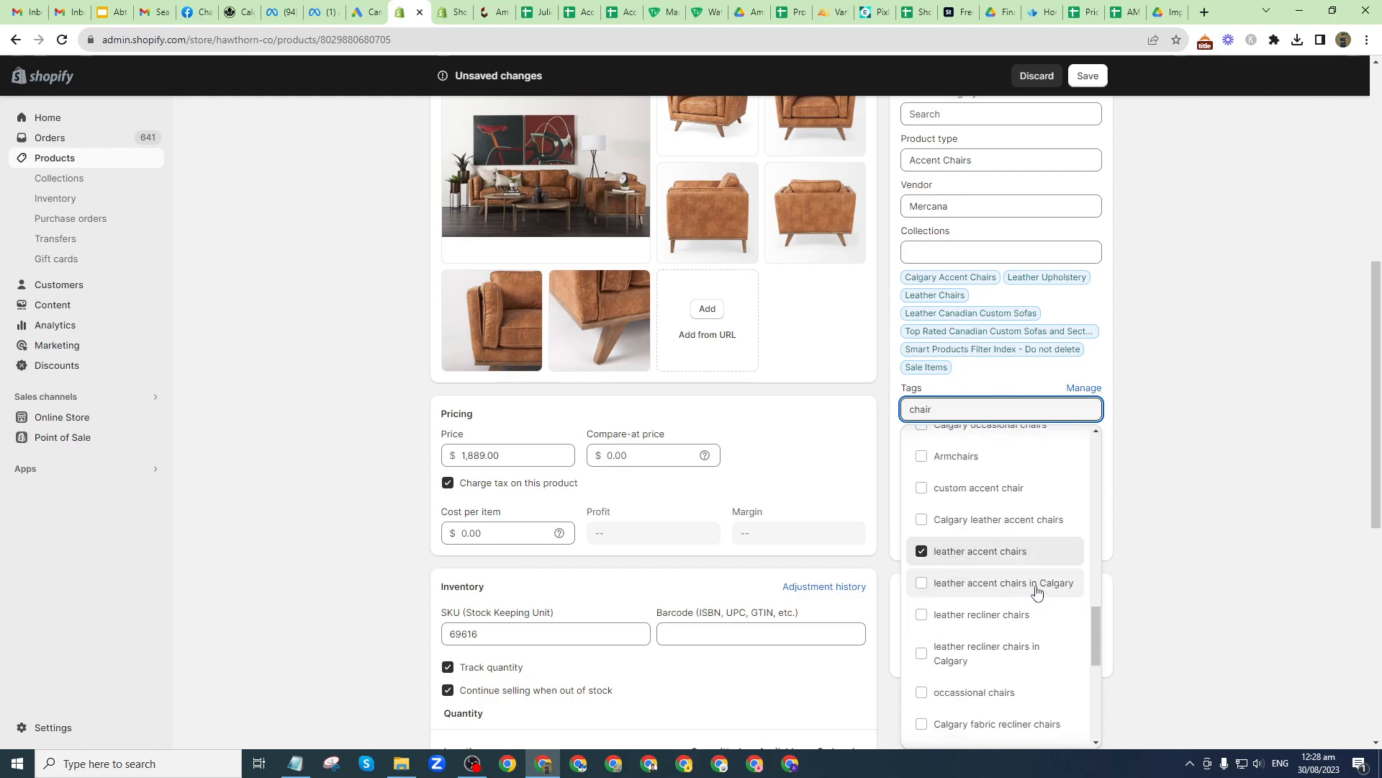
pyautogui.click(994, 593)
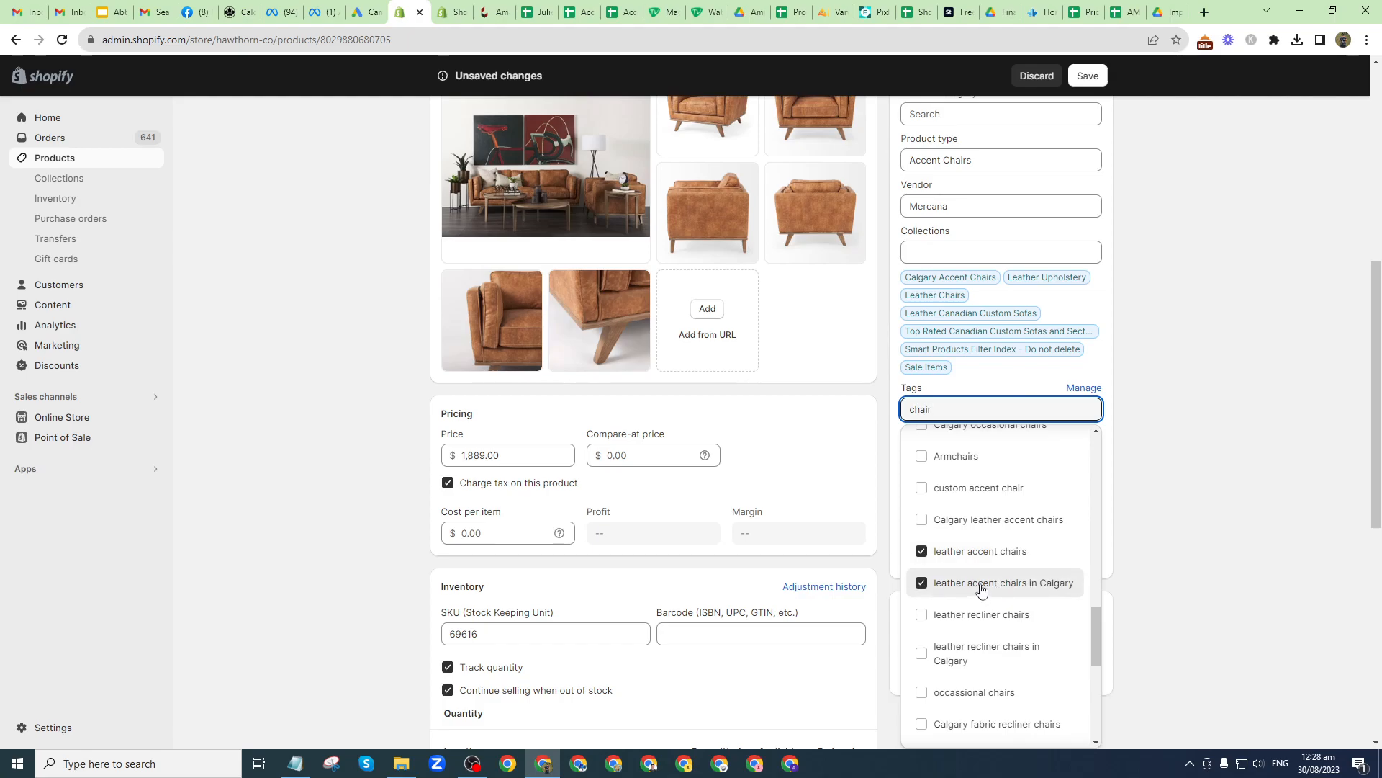
pyautogui.click(295, 764)
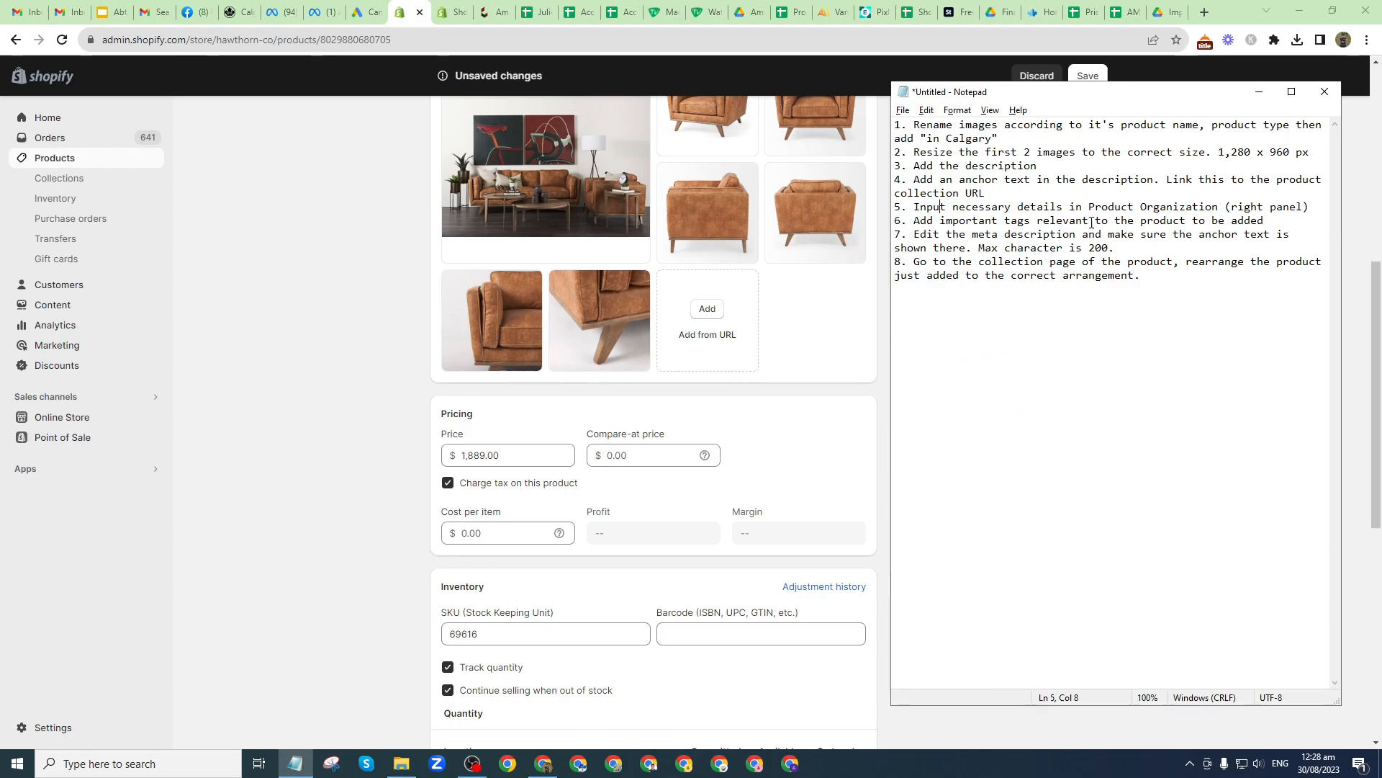
pyautogui.click(1259, 92)
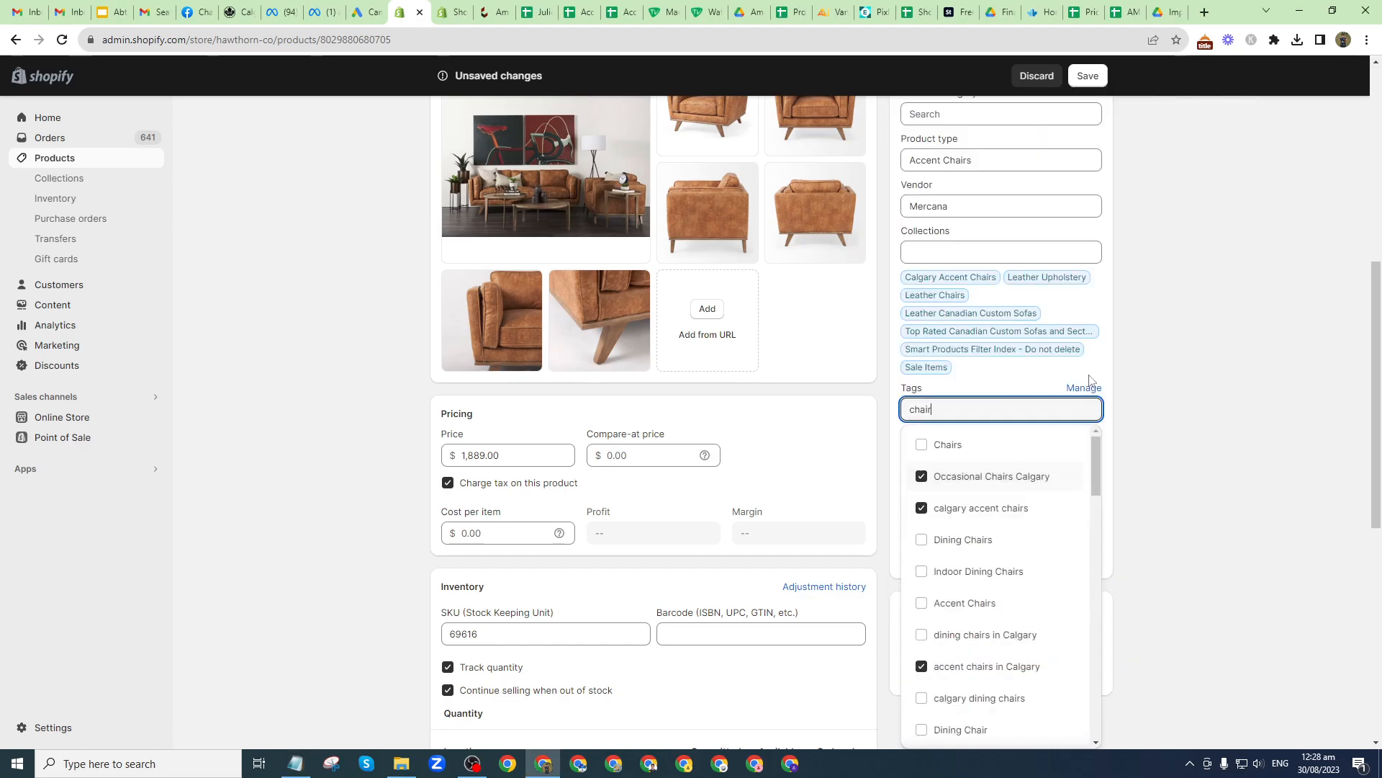
# Step: Find the tag mercana accent chair among the chair tags and add it to the product
pyautogui.scroll(-5, 994, 651)
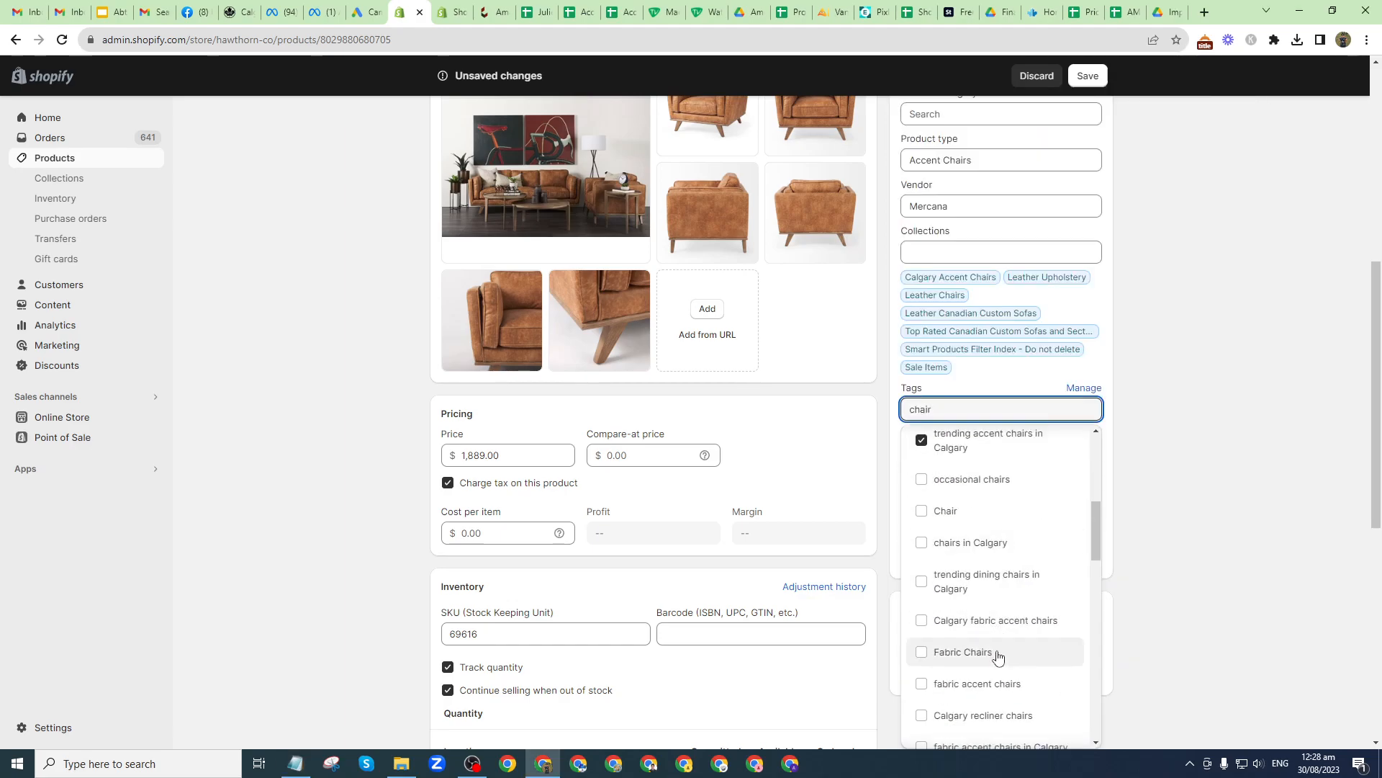
pyautogui.scroll(-4, 994, 669)
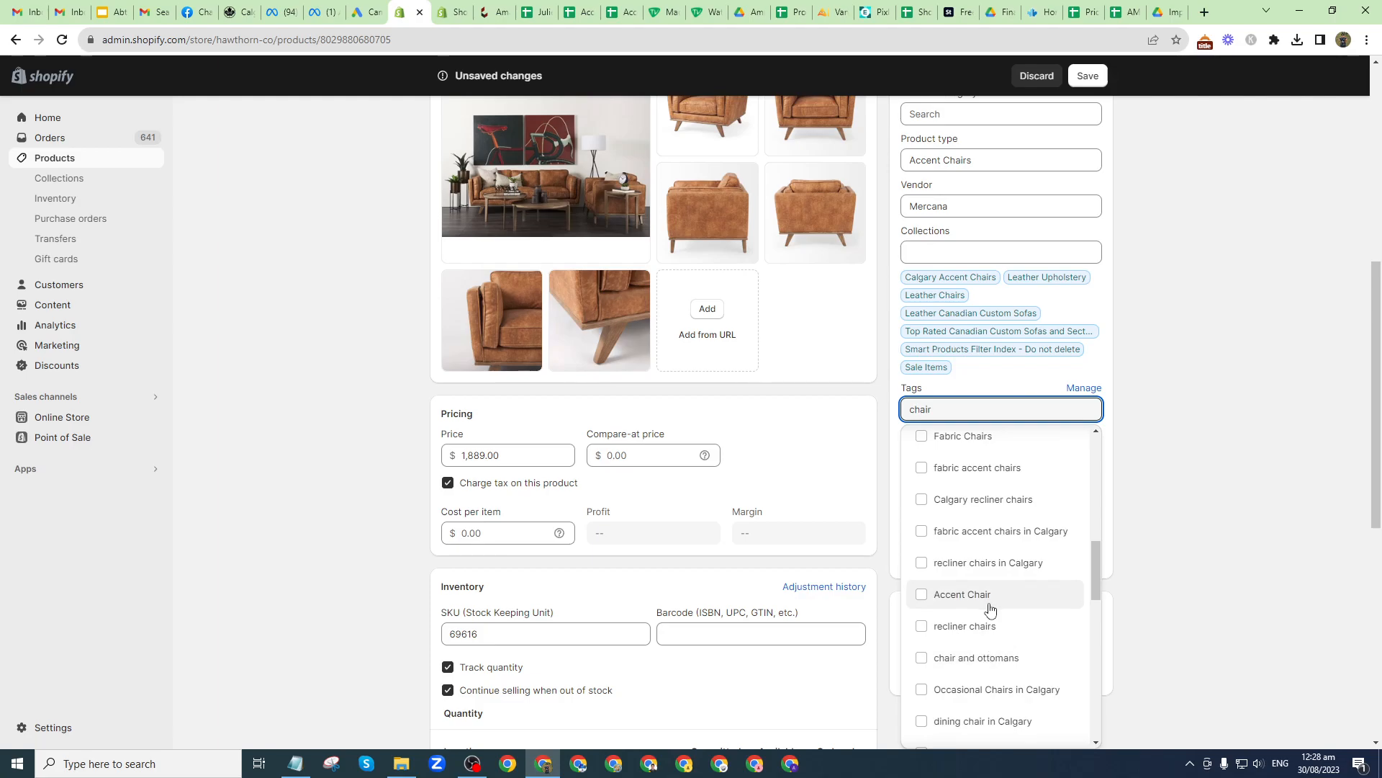
pyautogui.scroll(-5, 980, 663)
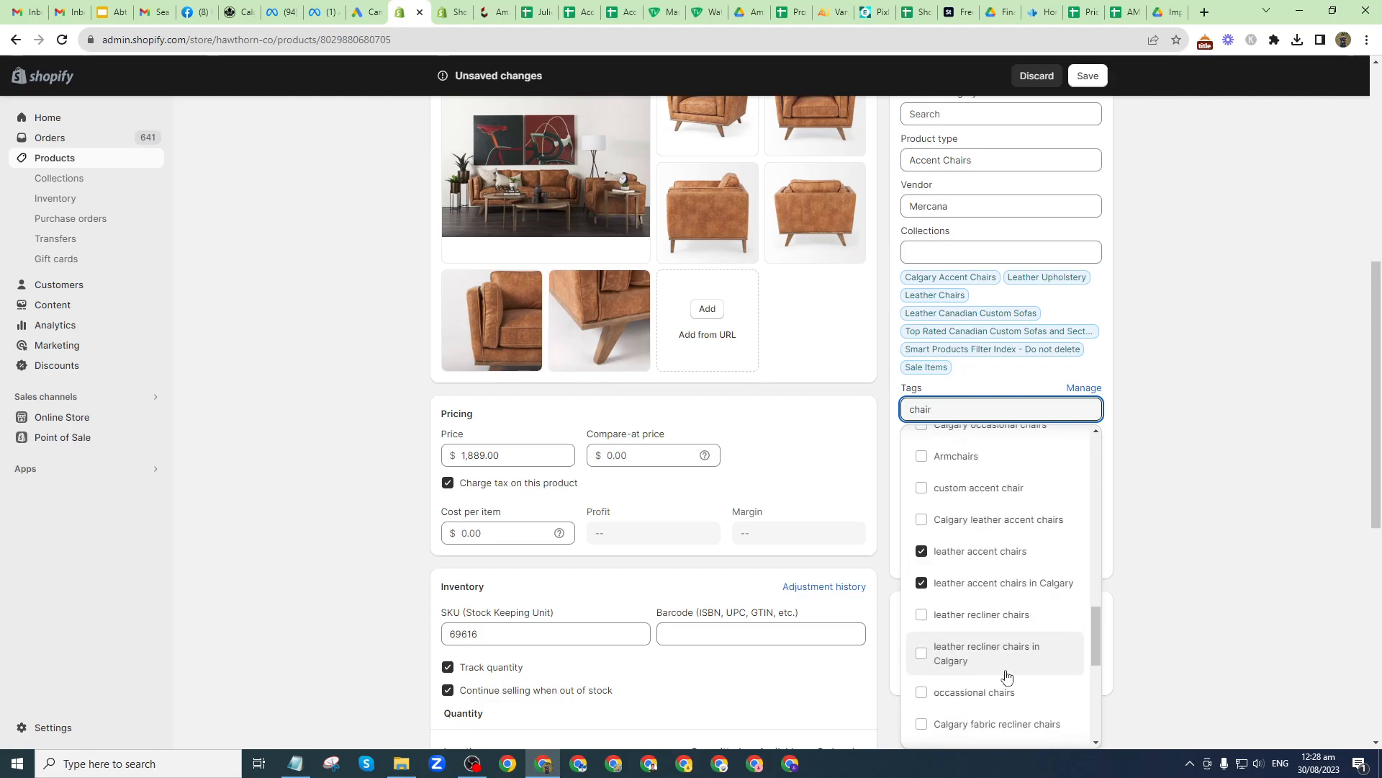
pyautogui.scroll(-3, 999, 689)
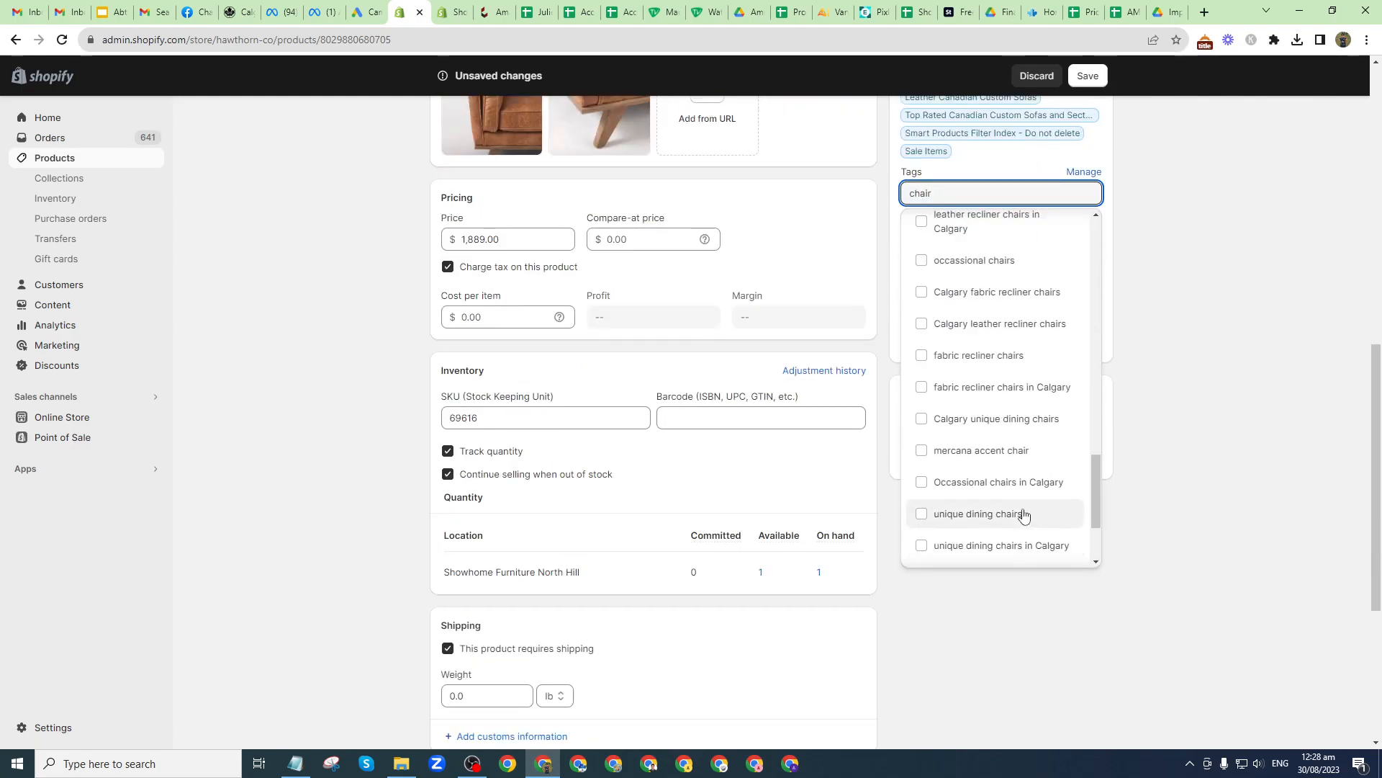
pyautogui.click(994, 460)
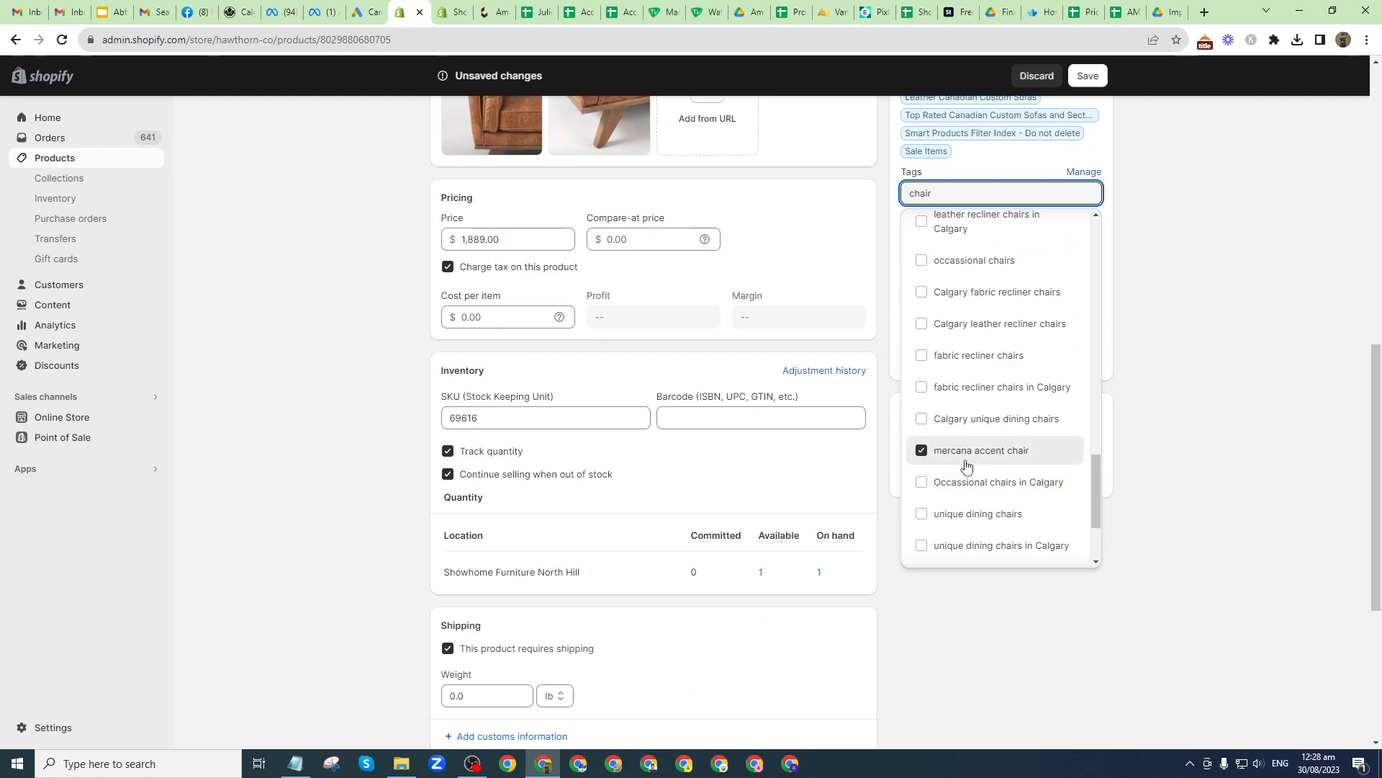
# Step: Add the tags Calgary leather occasional chairs and leather occasional chairs in Calgary to the product
pyautogui.scroll(1, 964, 461)
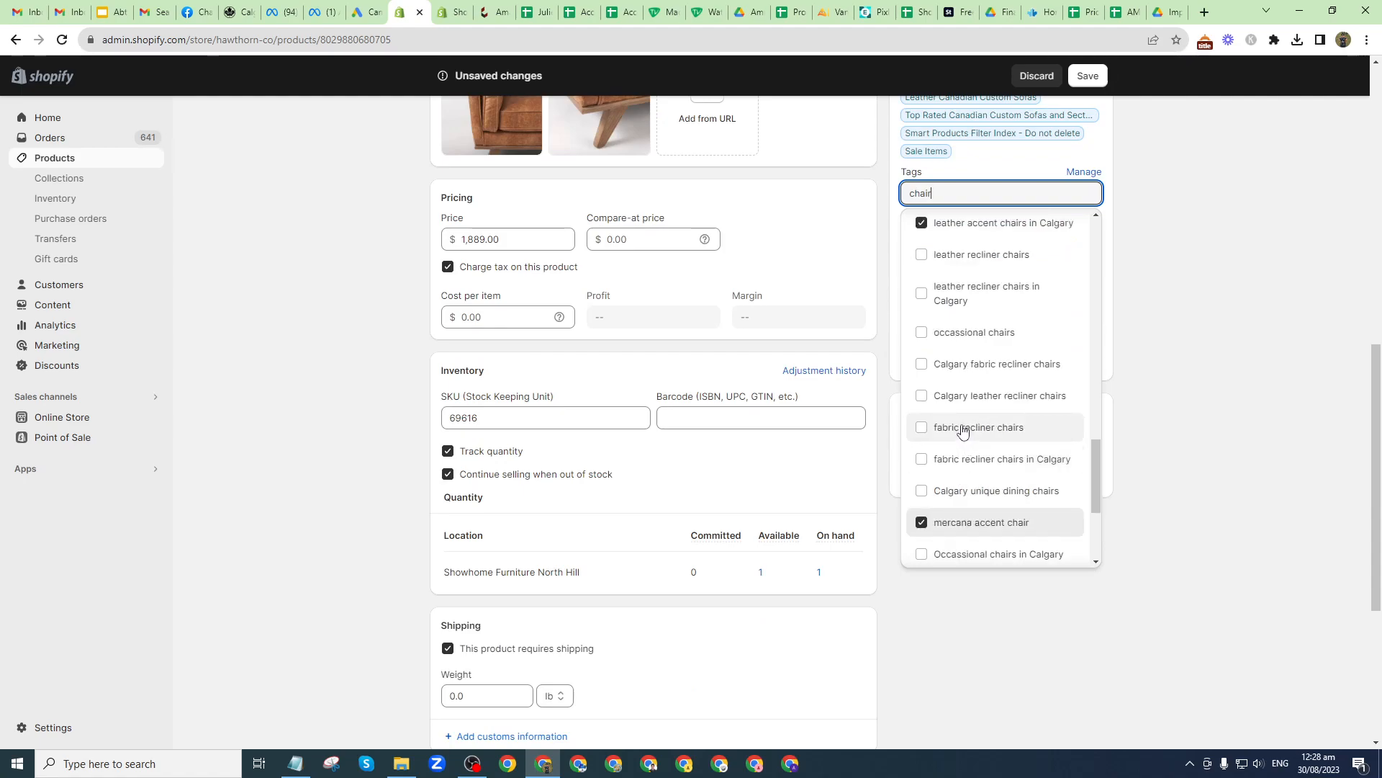
pyautogui.scroll(-3, 964, 432)
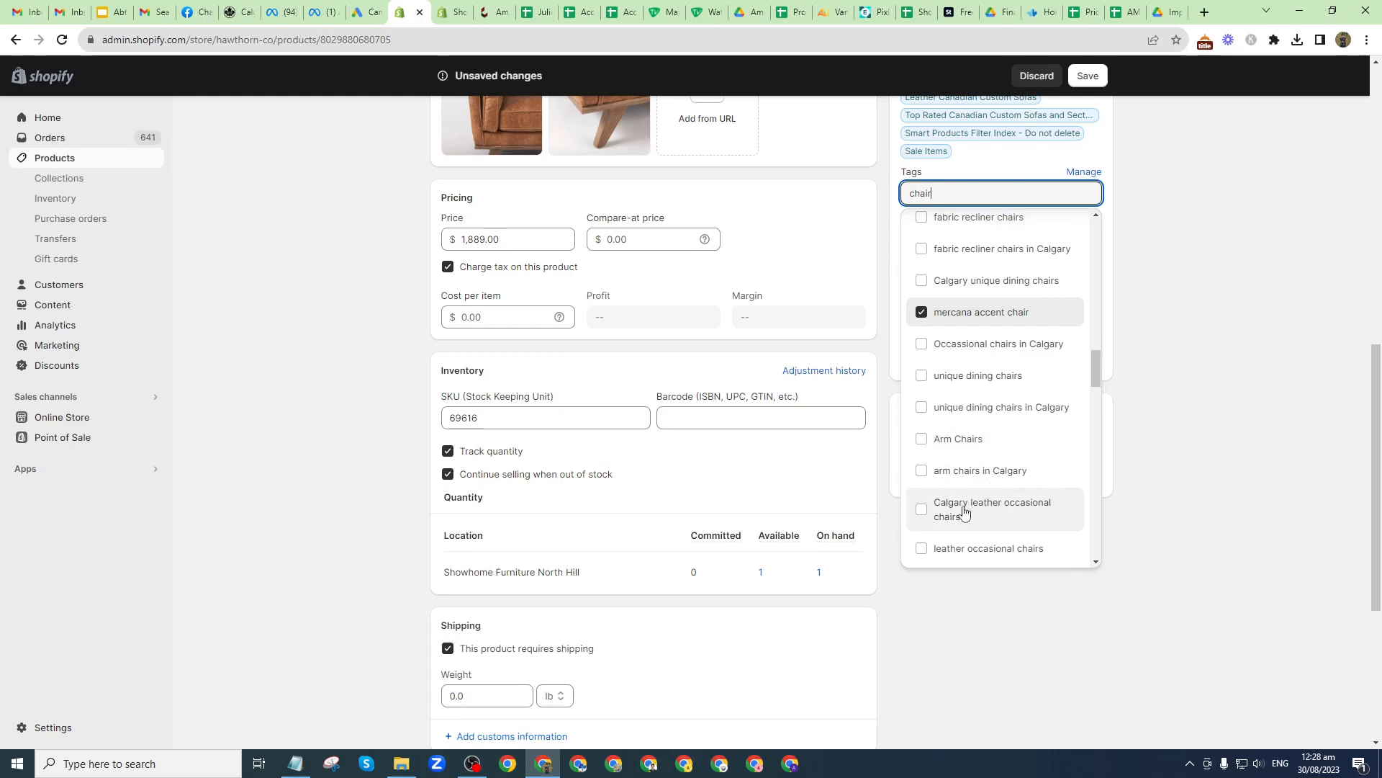
pyautogui.click(922, 509)
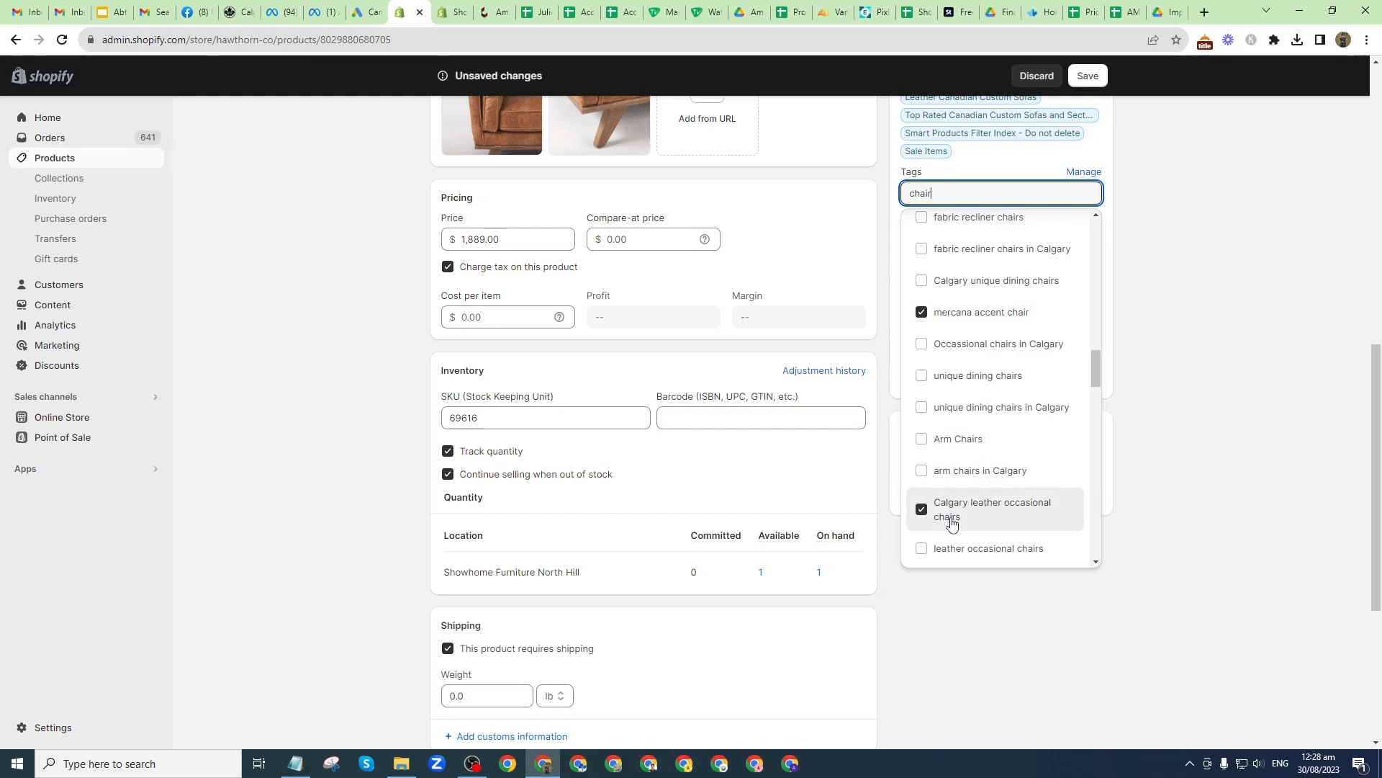
pyautogui.scroll(-1, 949, 518)
pyautogui.click(949, 515)
# Step: Look through the remaining chair tags, add armchairs in Calgary and close the tag list
pyautogui.scroll(-3, 949, 519)
pyautogui.scroll(-10, 949, 518)
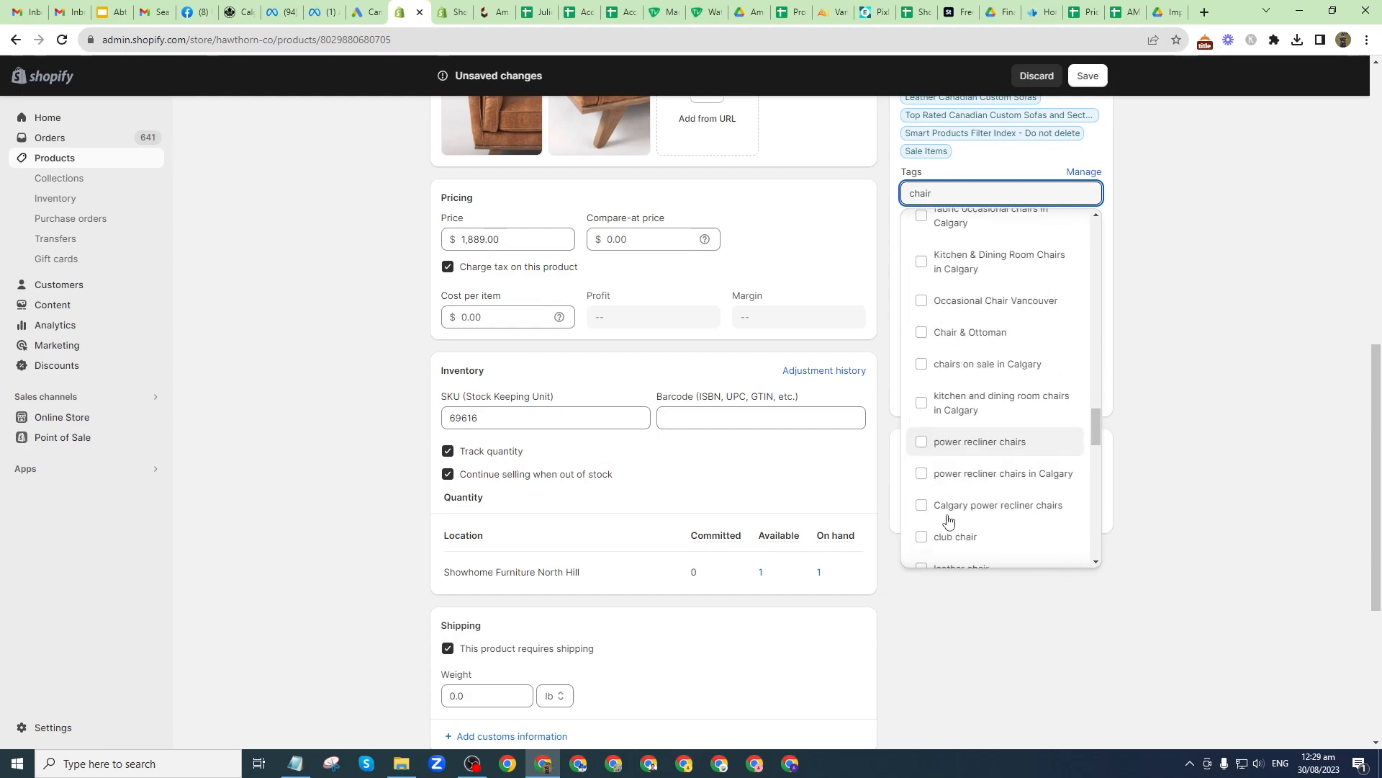
pyautogui.scroll(-5, 949, 521)
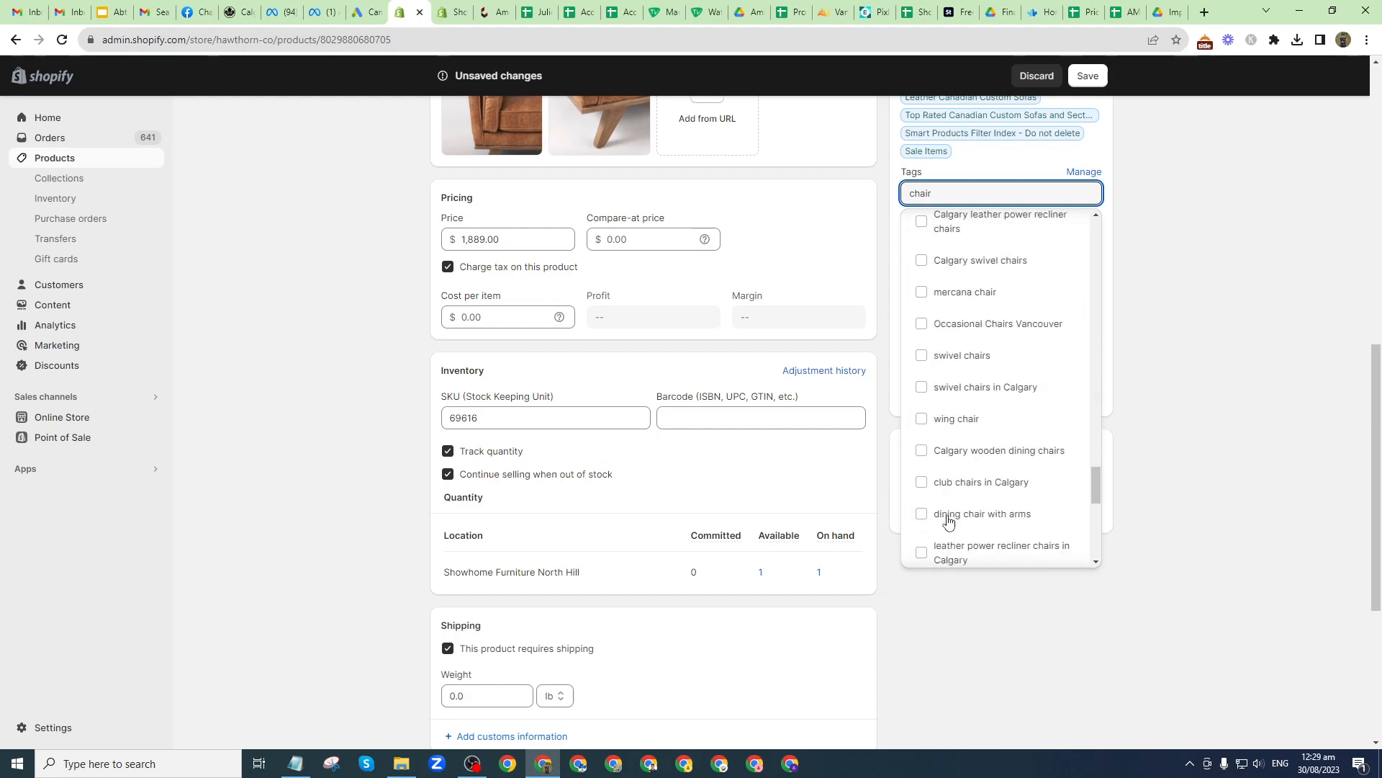
pyautogui.scroll(-3, 949, 526)
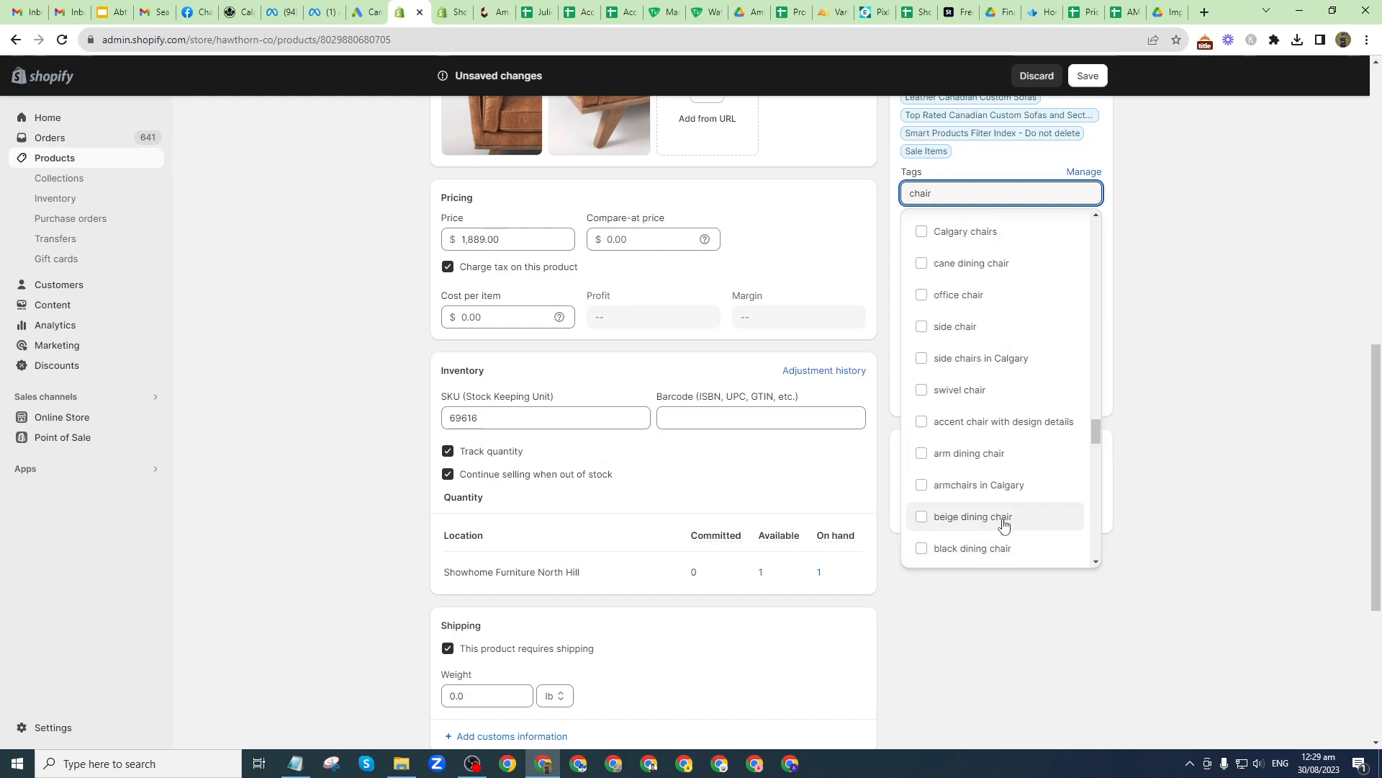
pyautogui.scroll(-2, 1008, 526)
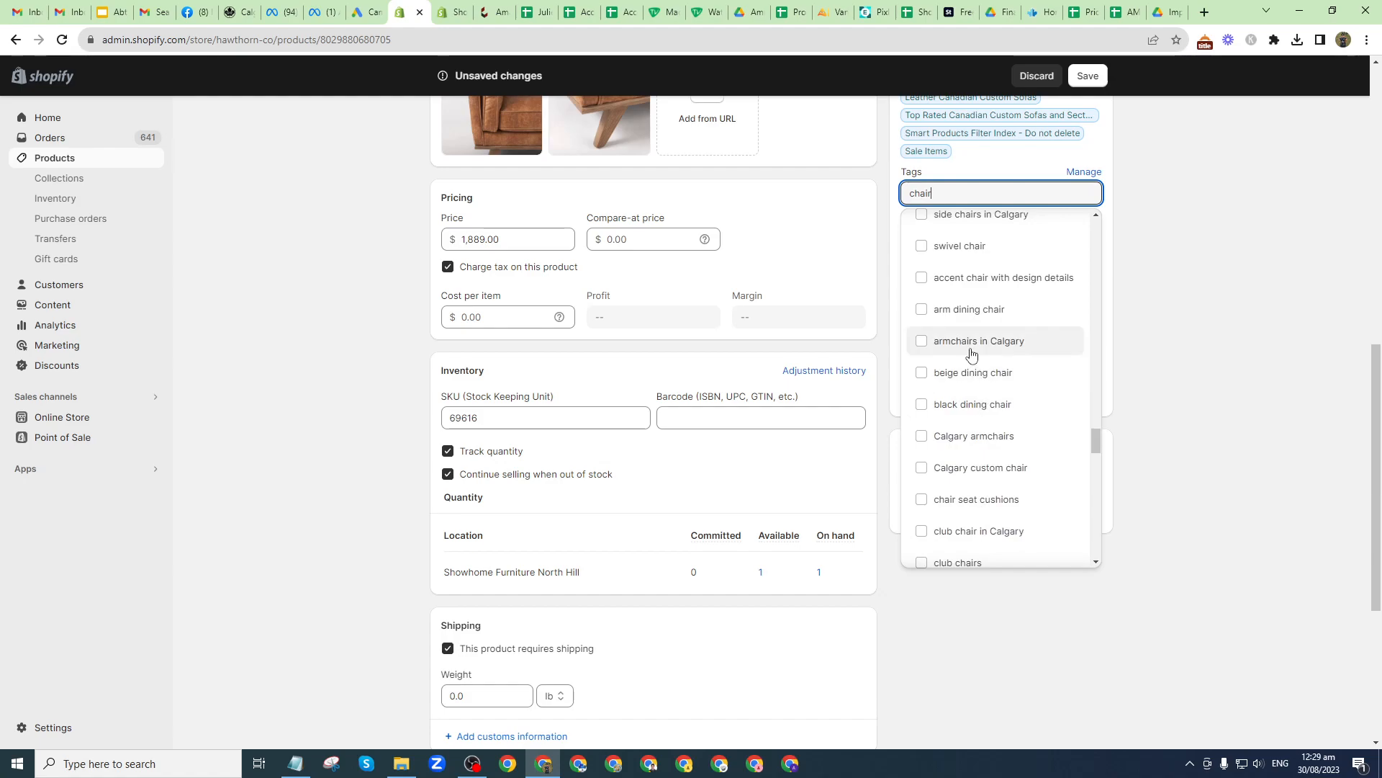
pyautogui.scroll(-2, 981, 411)
pyautogui.scroll(-1, 1022, 512)
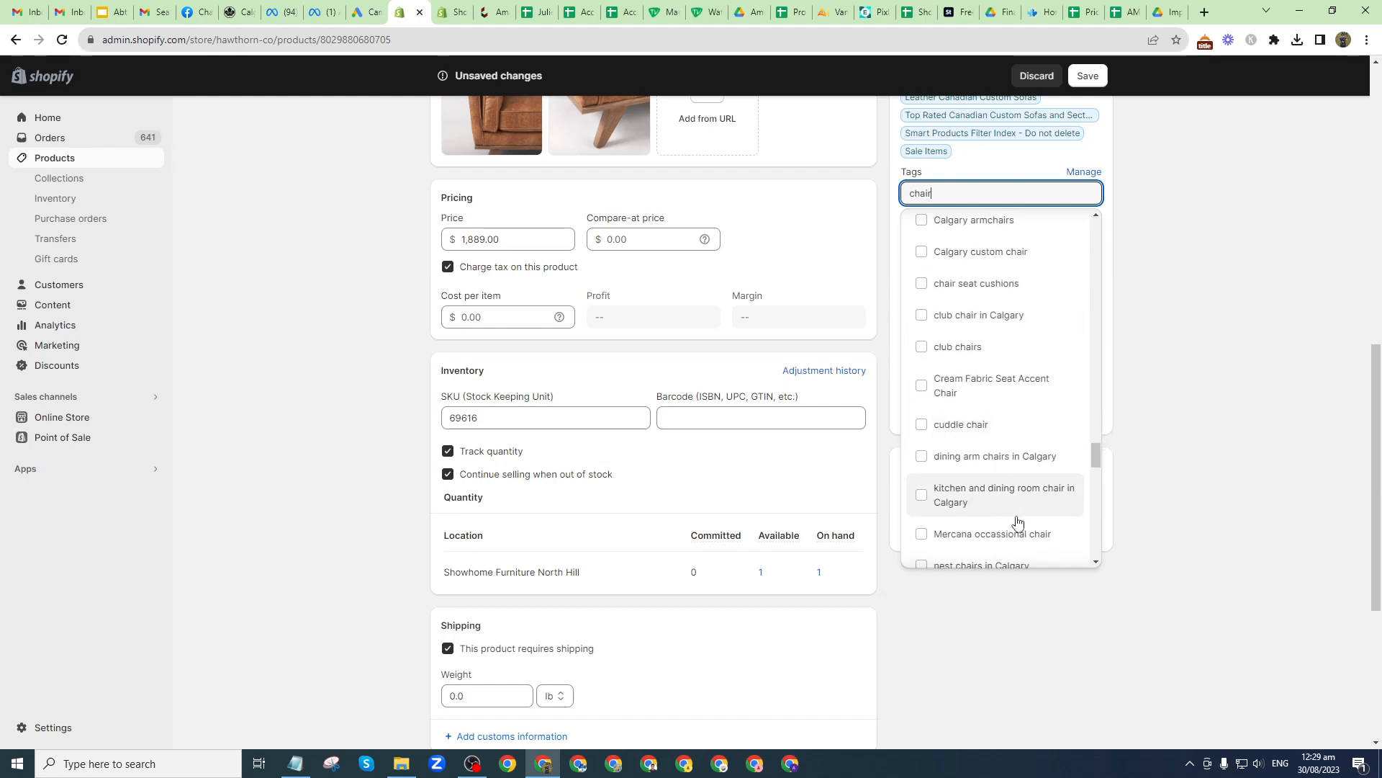
pyautogui.scroll(-5, 1008, 540)
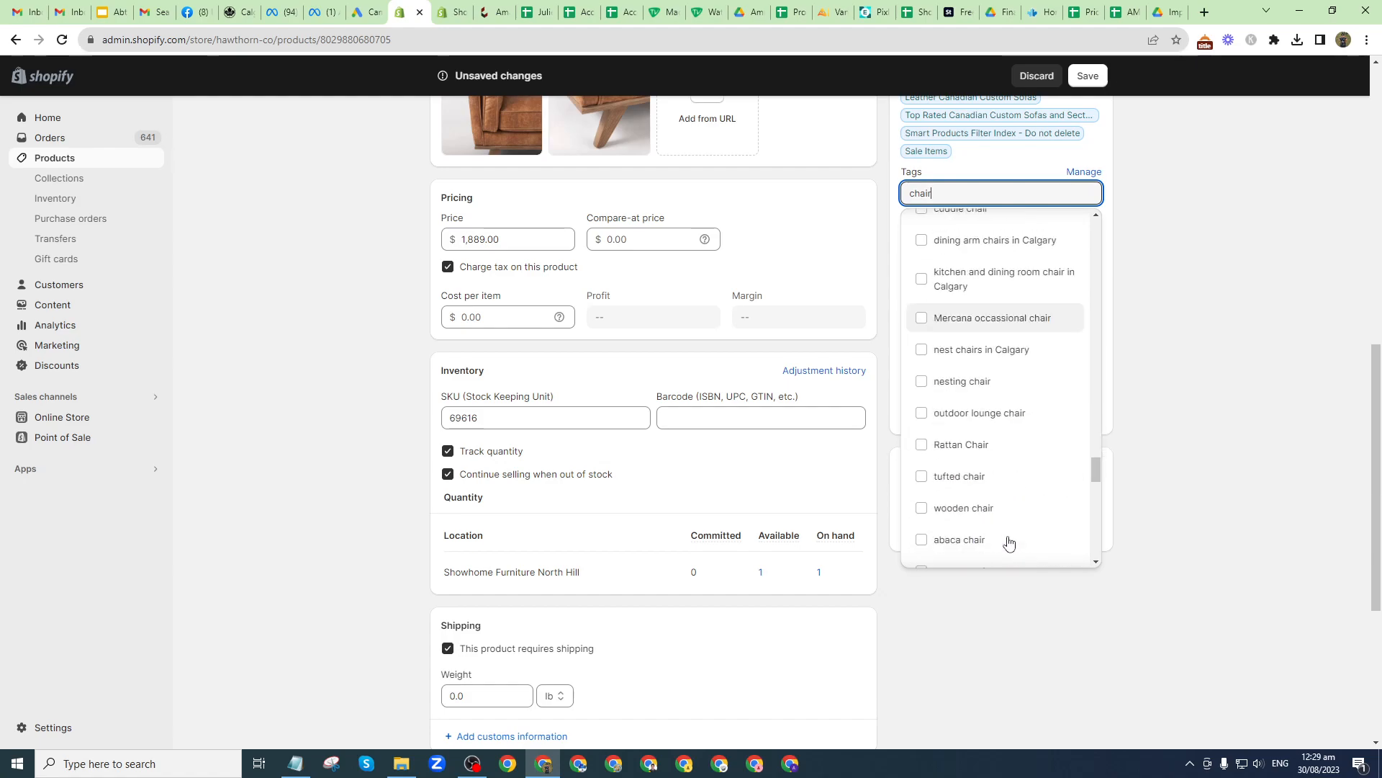
pyautogui.moveTo(1095, 499); pyautogui.dragTo(1088, 569)
pyautogui.click(1137, 448)
# Step: Review the assigned tags against the product images and consult the Notepad checklist for the next item
pyautogui.scroll(3, 1138, 448)
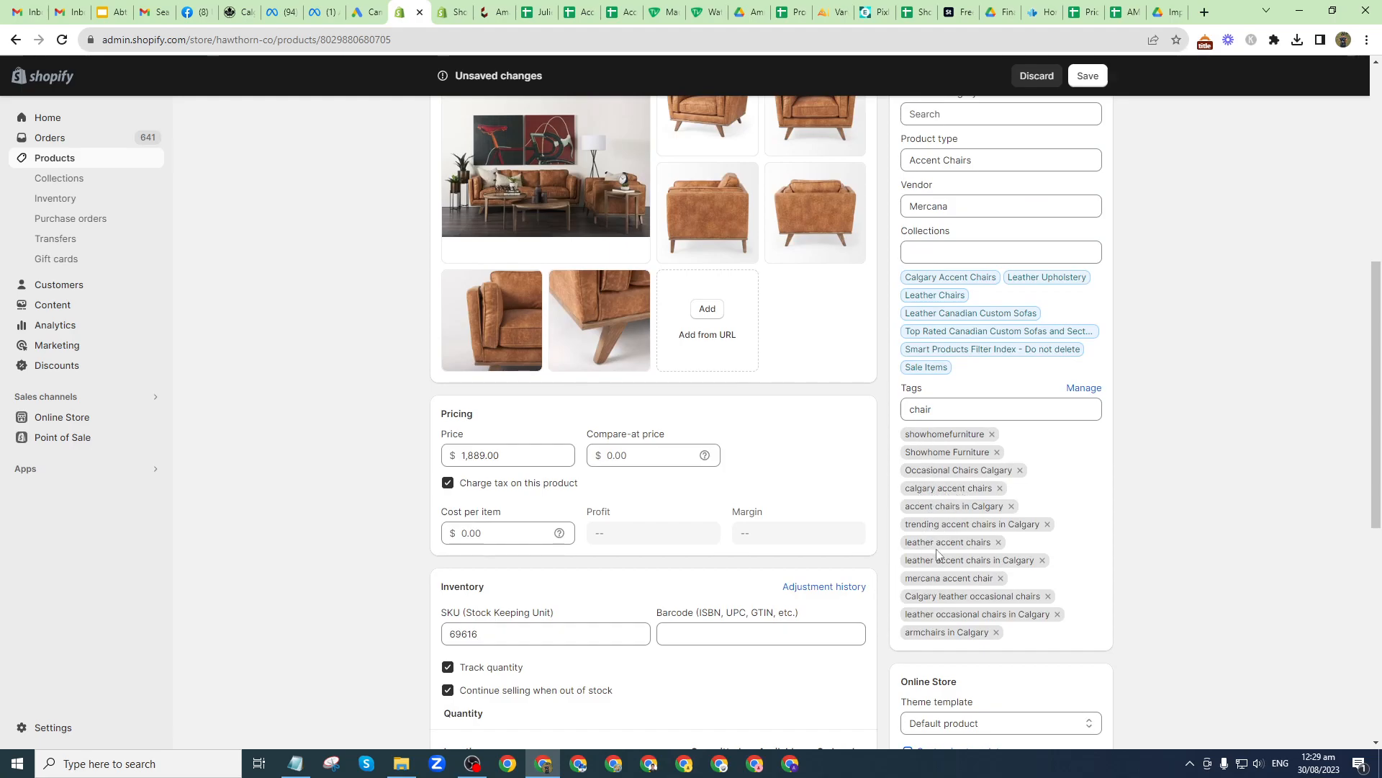
pyautogui.scroll(3, 654, 356)
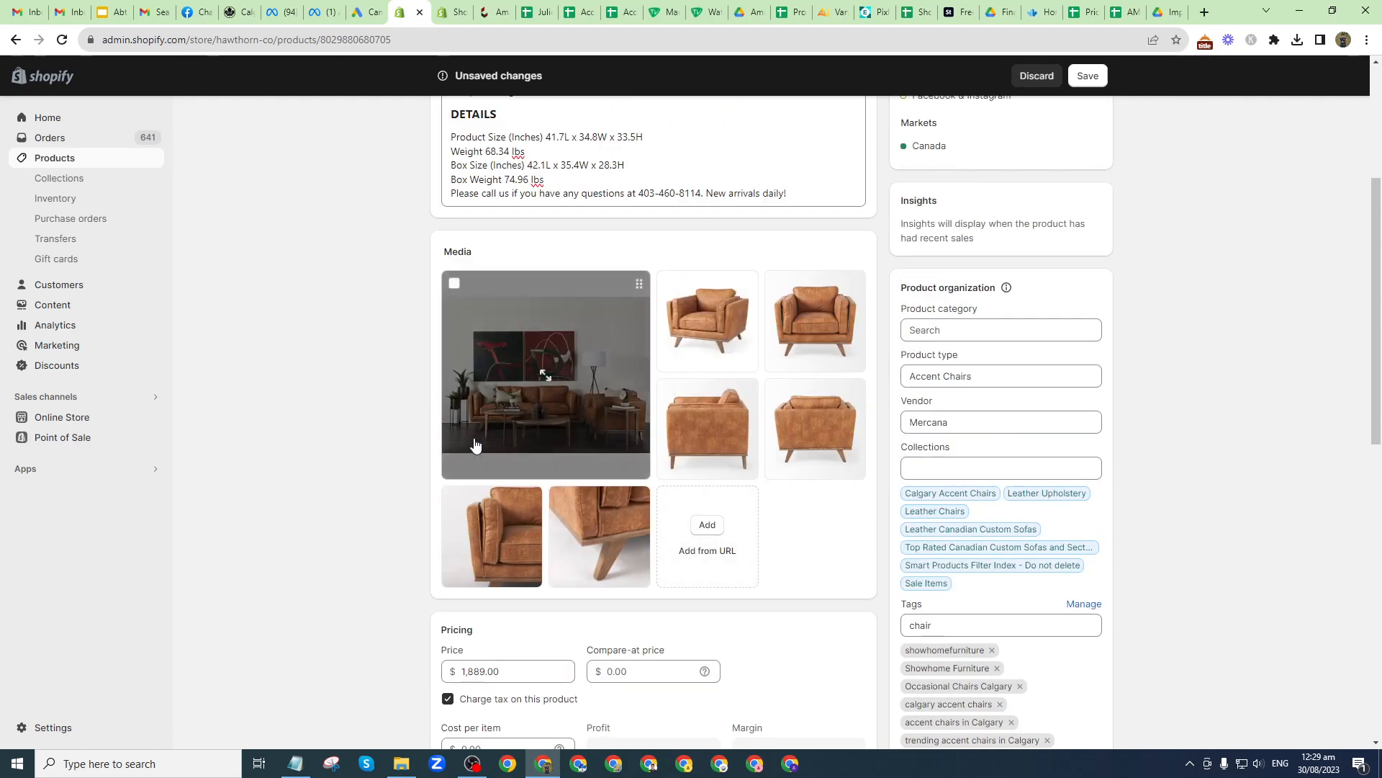
pyautogui.scroll(-3, 586, 404)
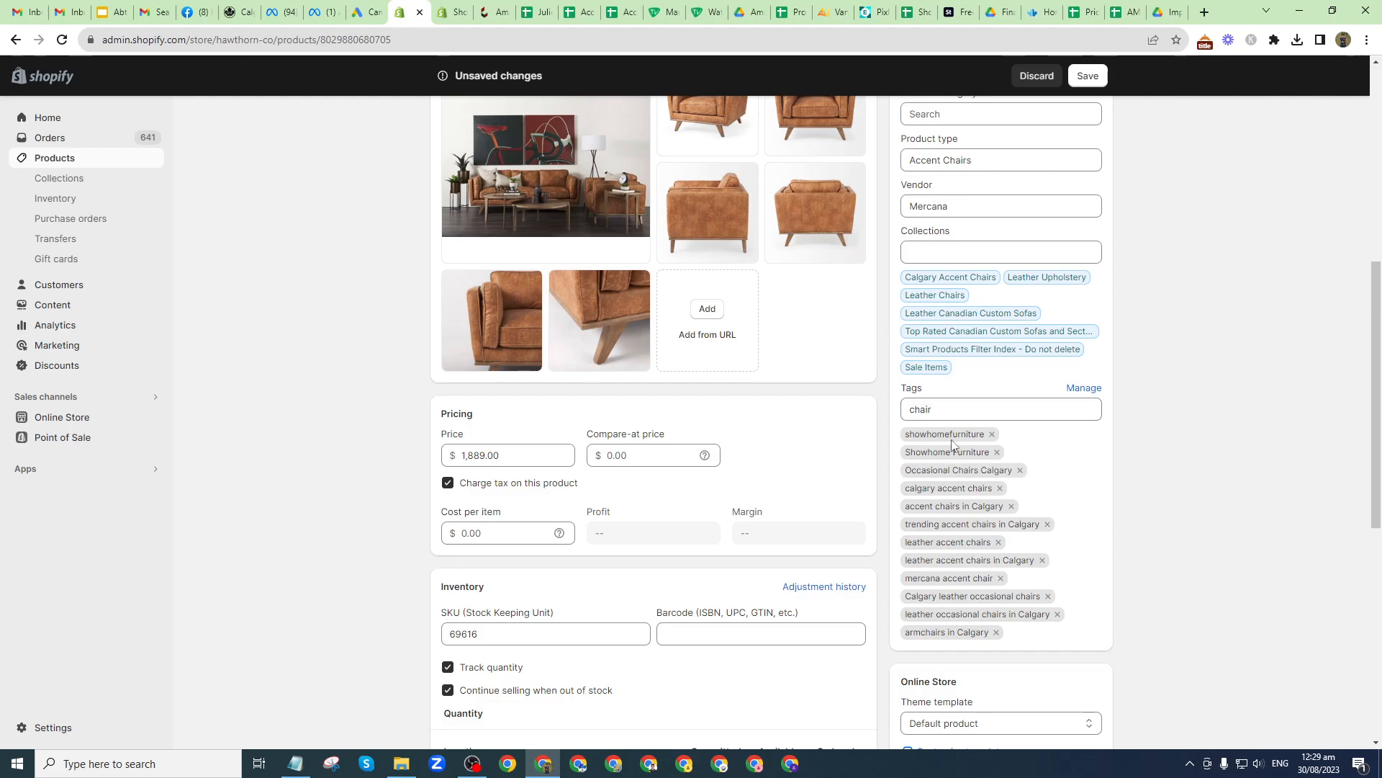
pyautogui.click(923, 409)
pyautogui.scroll(2, 814, 419)
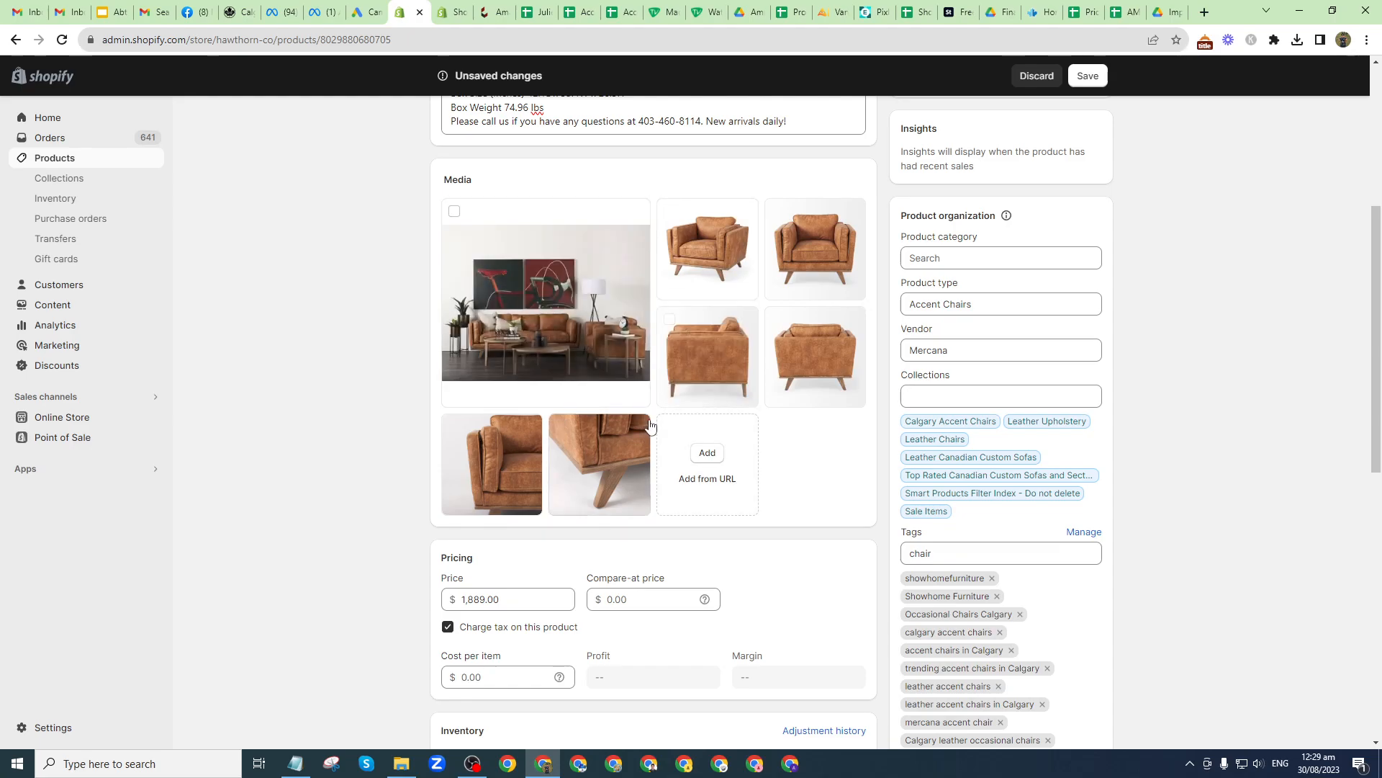
pyautogui.scroll(-3, 412, 525)
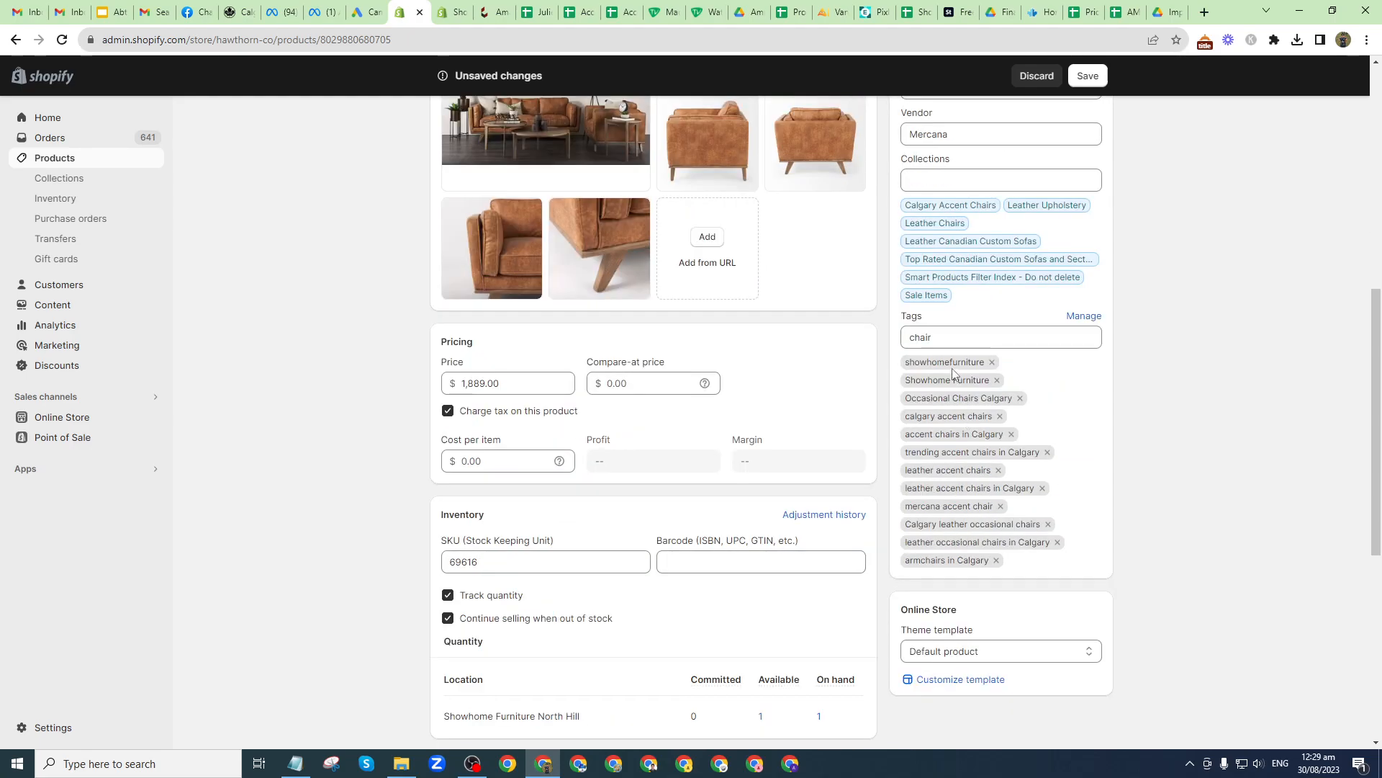
pyautogui.click(295, 763)
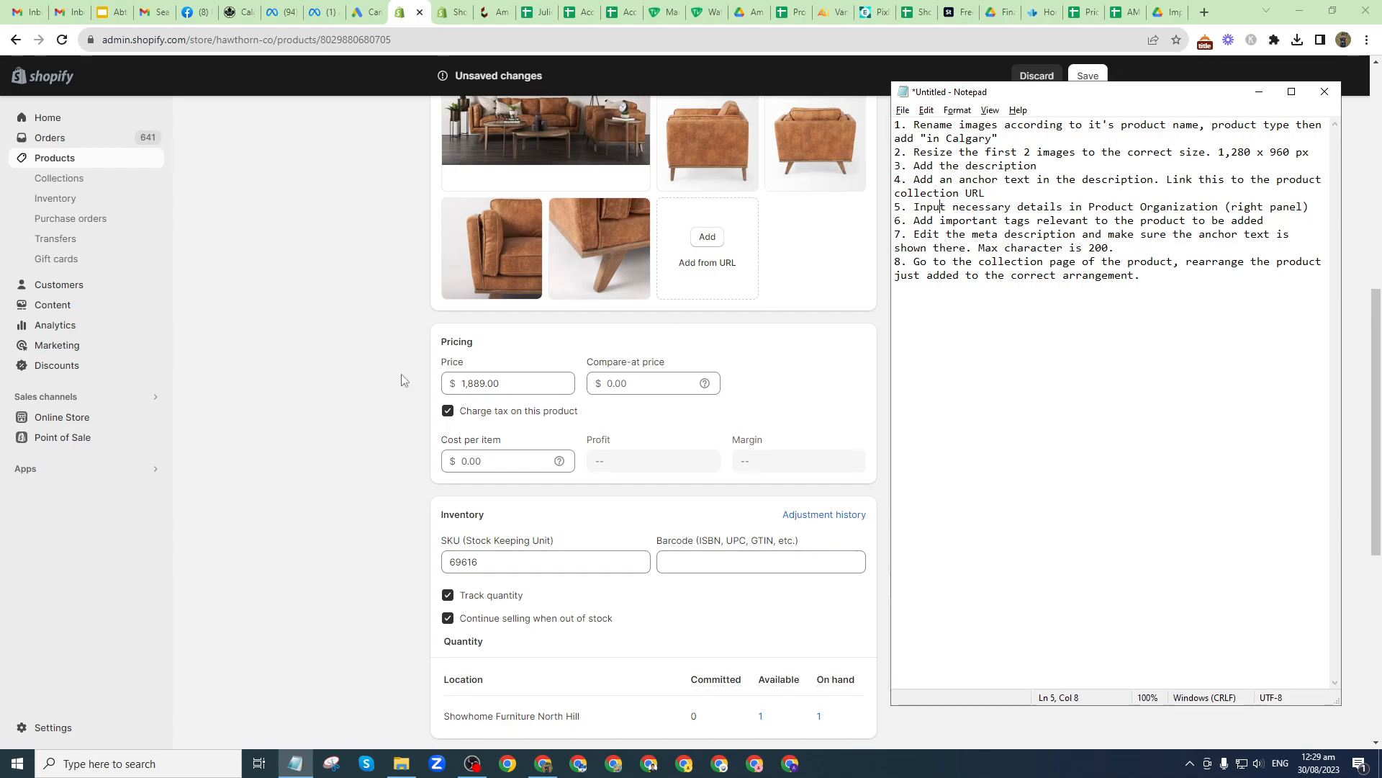
pyautogui.click(358, 416)
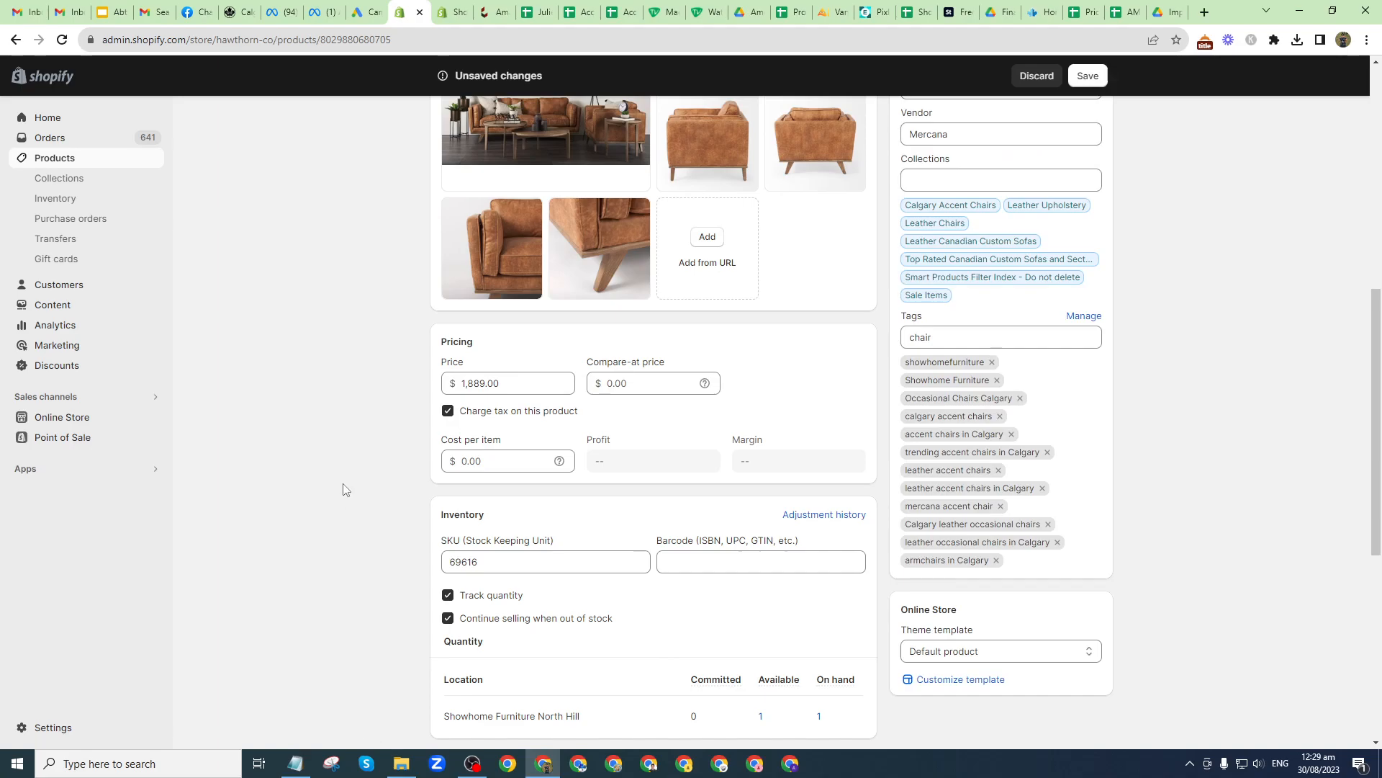
# Step: Compare the opening sentences of the product description with the search engine listing preview
pyautogui.scroll(6, 345, 485)
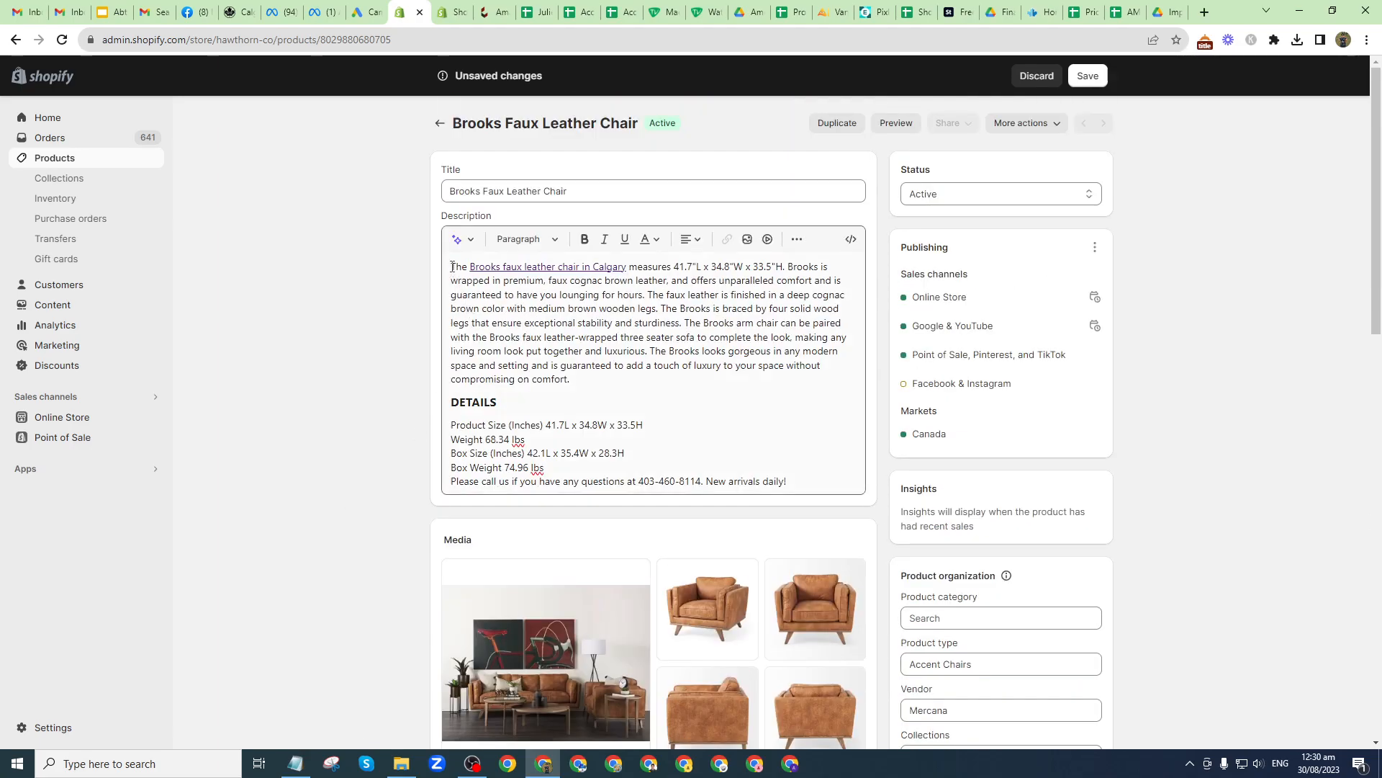
pyautogui.moveTo(452, 267); pyautogui.dragTo(650, 296)
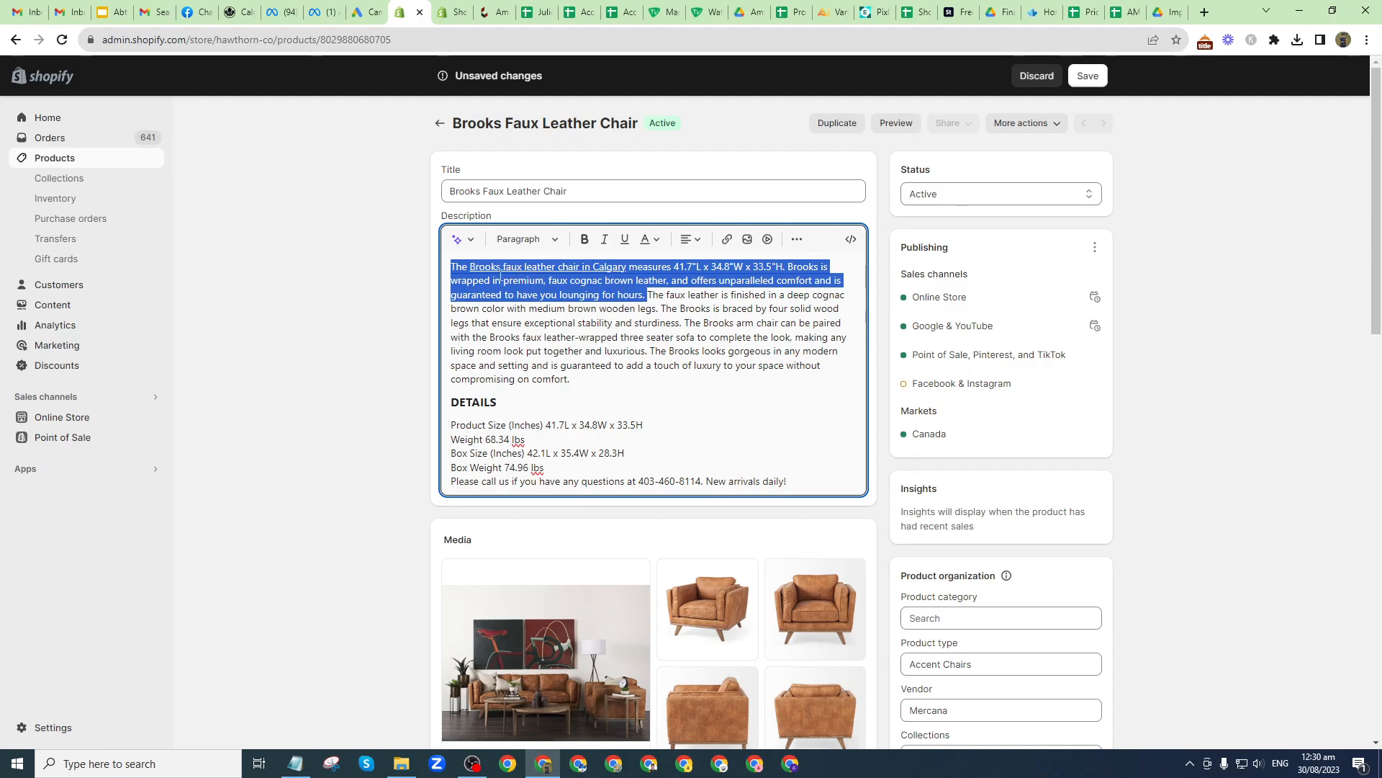
pyautogui.scroll(-8, 382, 403)
pyautogui.scroll(5, 504, 324)
pyautogui.scroll(2, 609, 255)
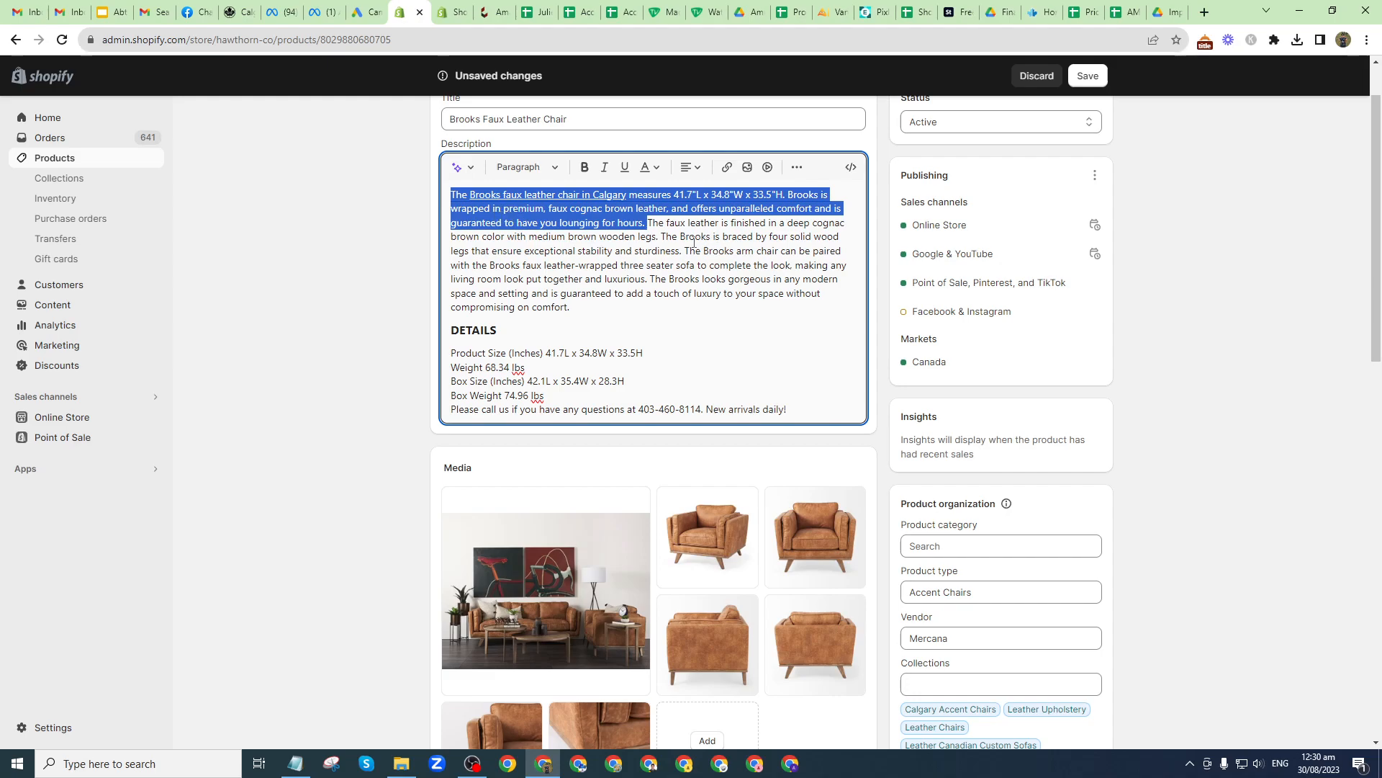
pyautogui.click(670, 228)
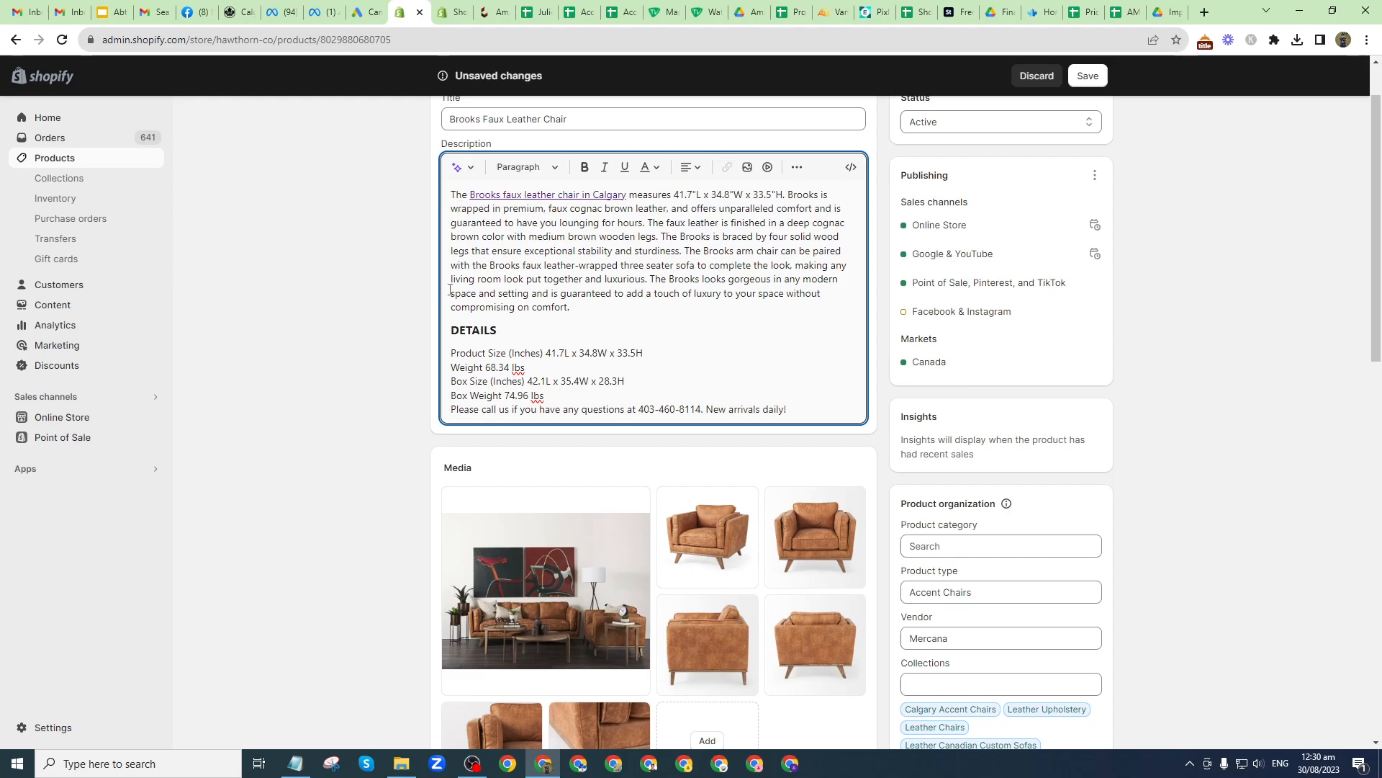
pyautogui.scroll(-6, 326, 440)
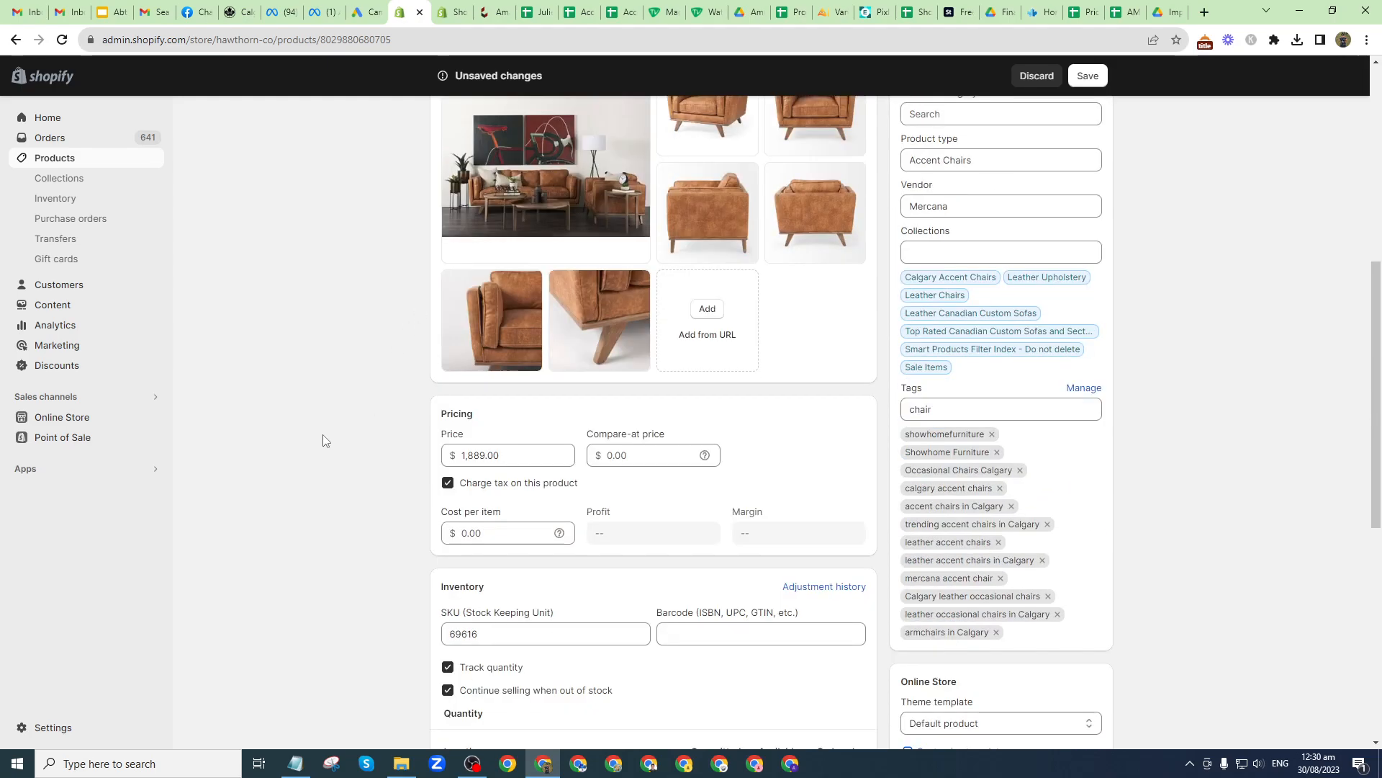
pyautogui.scroll(-8, 325, 440)
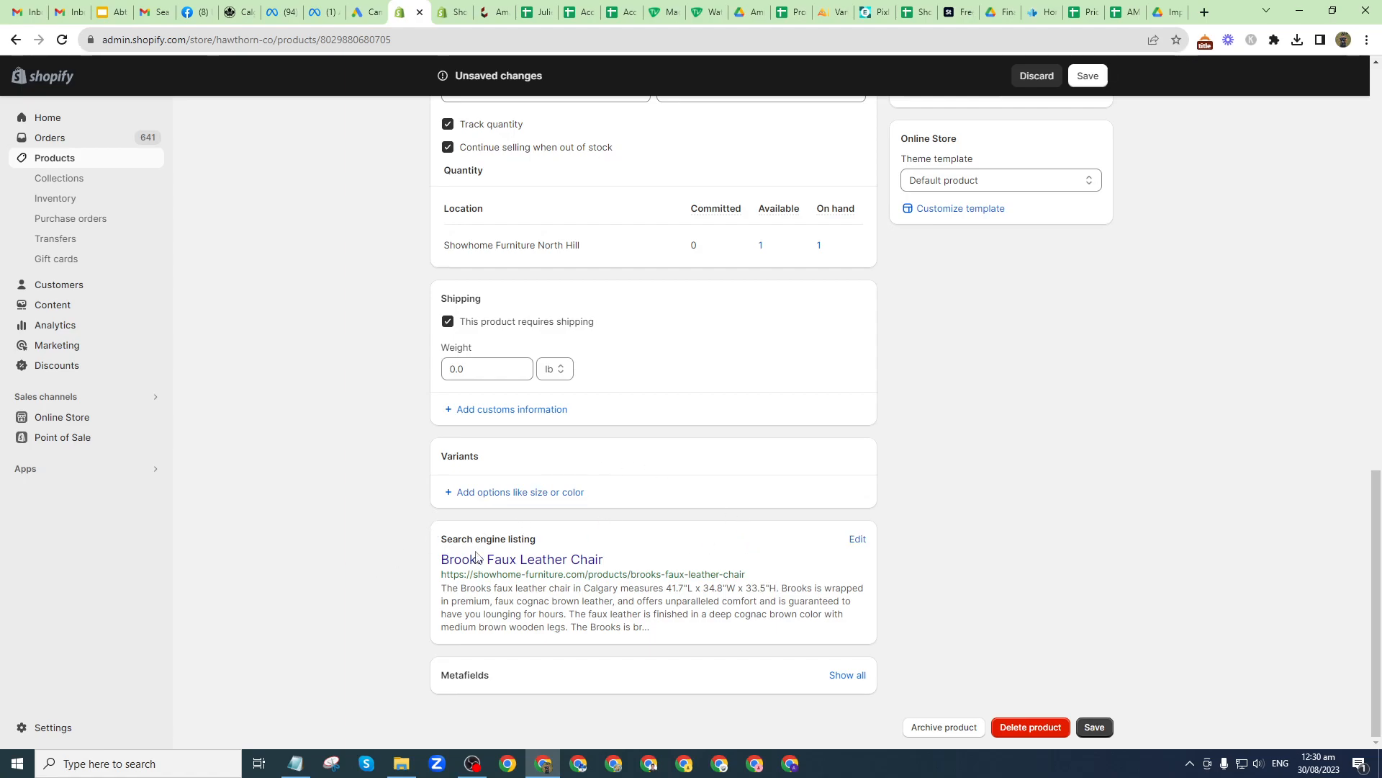
pyautogui.scroll(4, 714, 544)
pyautogui.scroll(-4, 714, 544)
# Step: Edit the search engine listing and shorten the meta description so it ends after "guaranteed to have you lounging for hours."
pyautogui.click(855, 540)
pyautogui.scroll(-3, 534, 510)
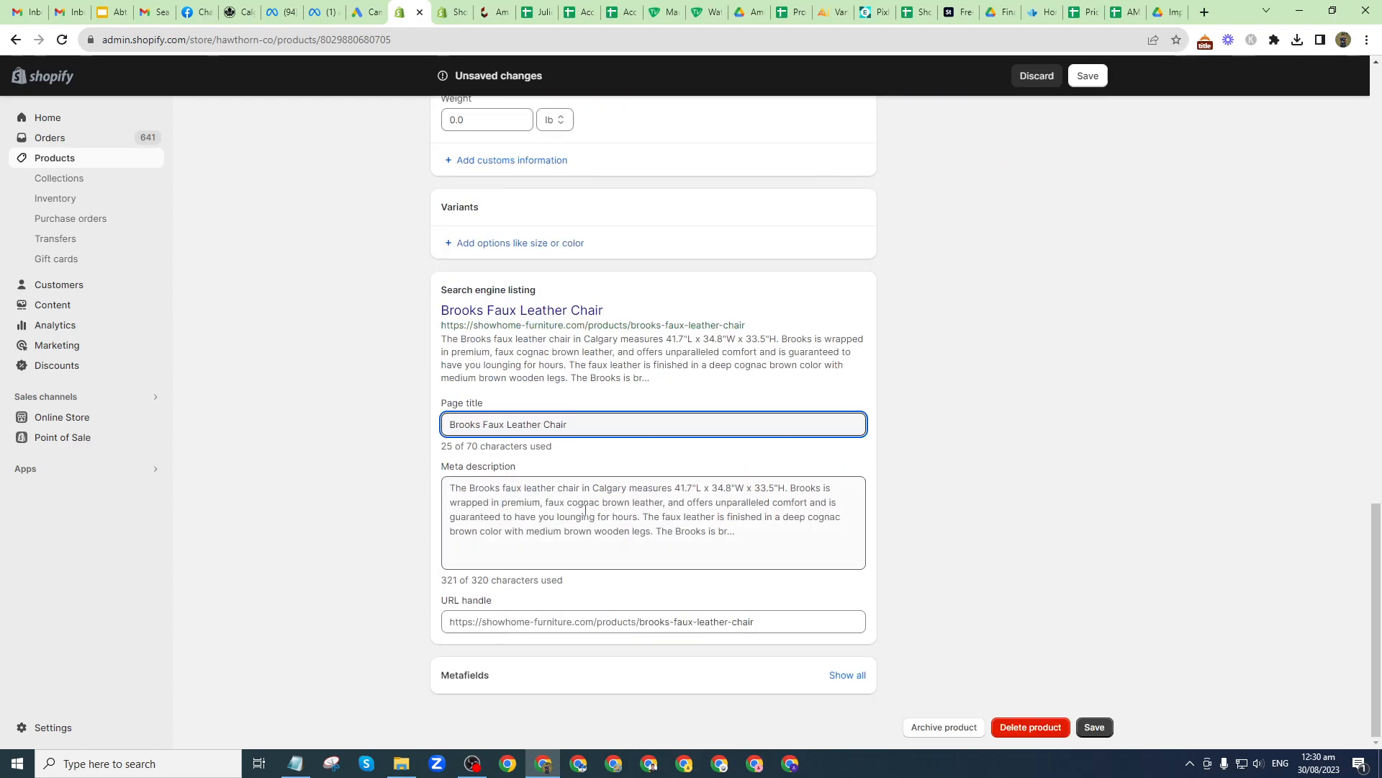
pyautogui.click(506, 498)
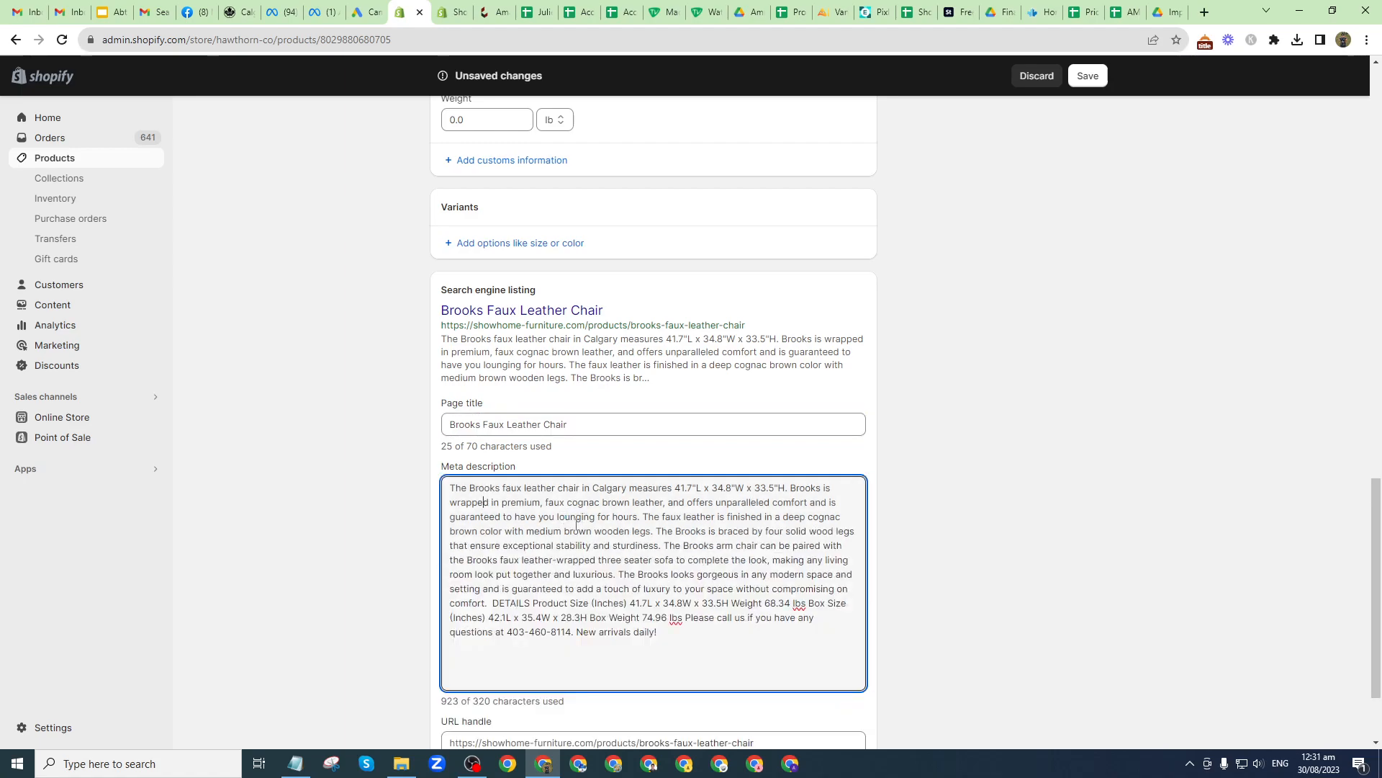
pyautogui.scroll(-2, 629, 586)
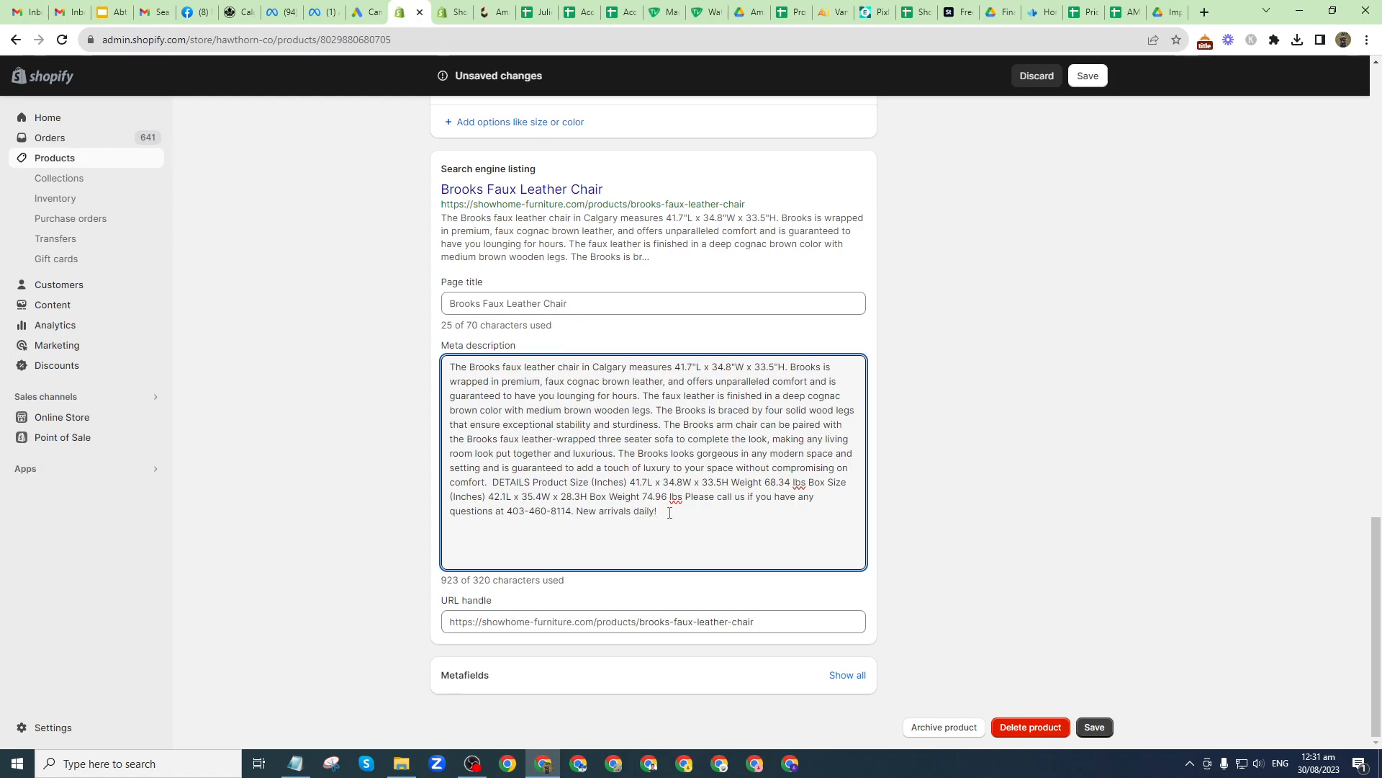
pyautogui.hotkey('ctrl', 'a')
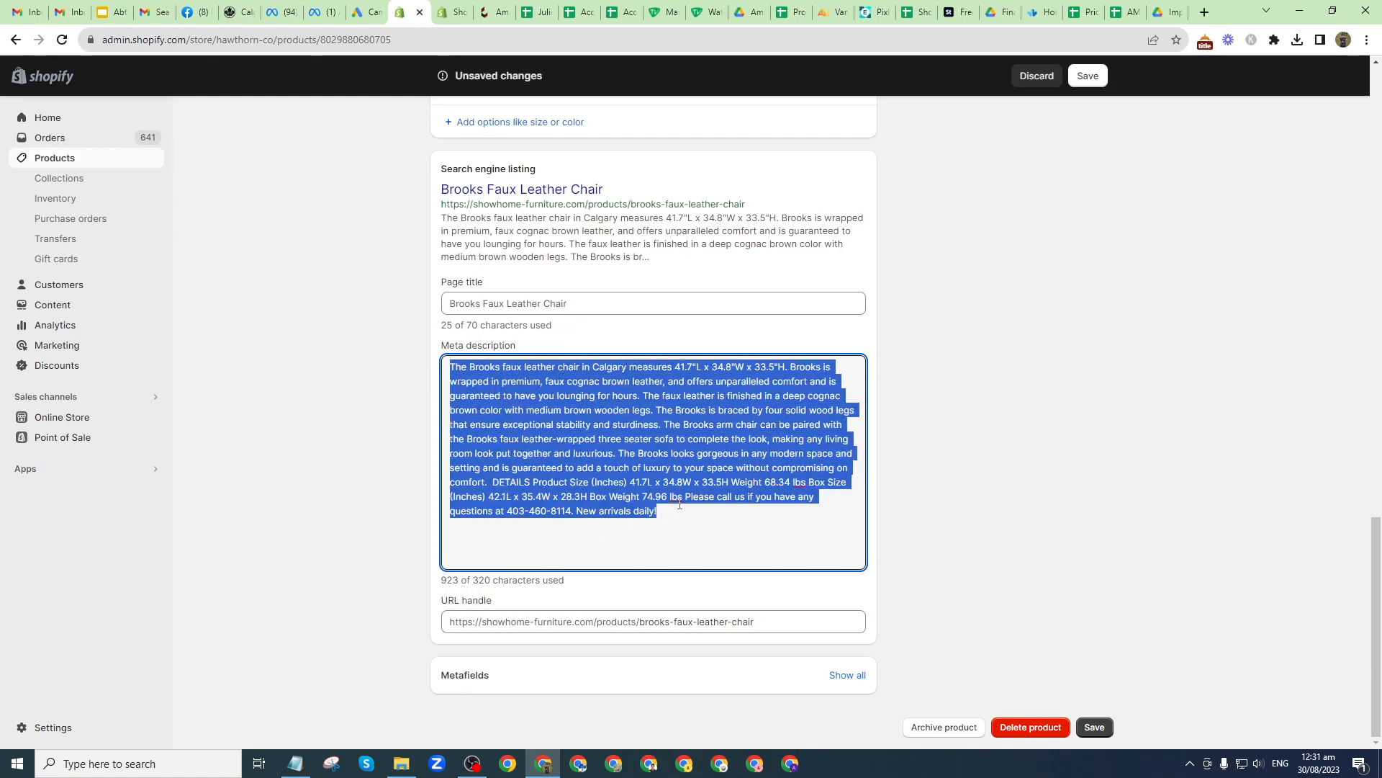
pyautogui.press('Right')
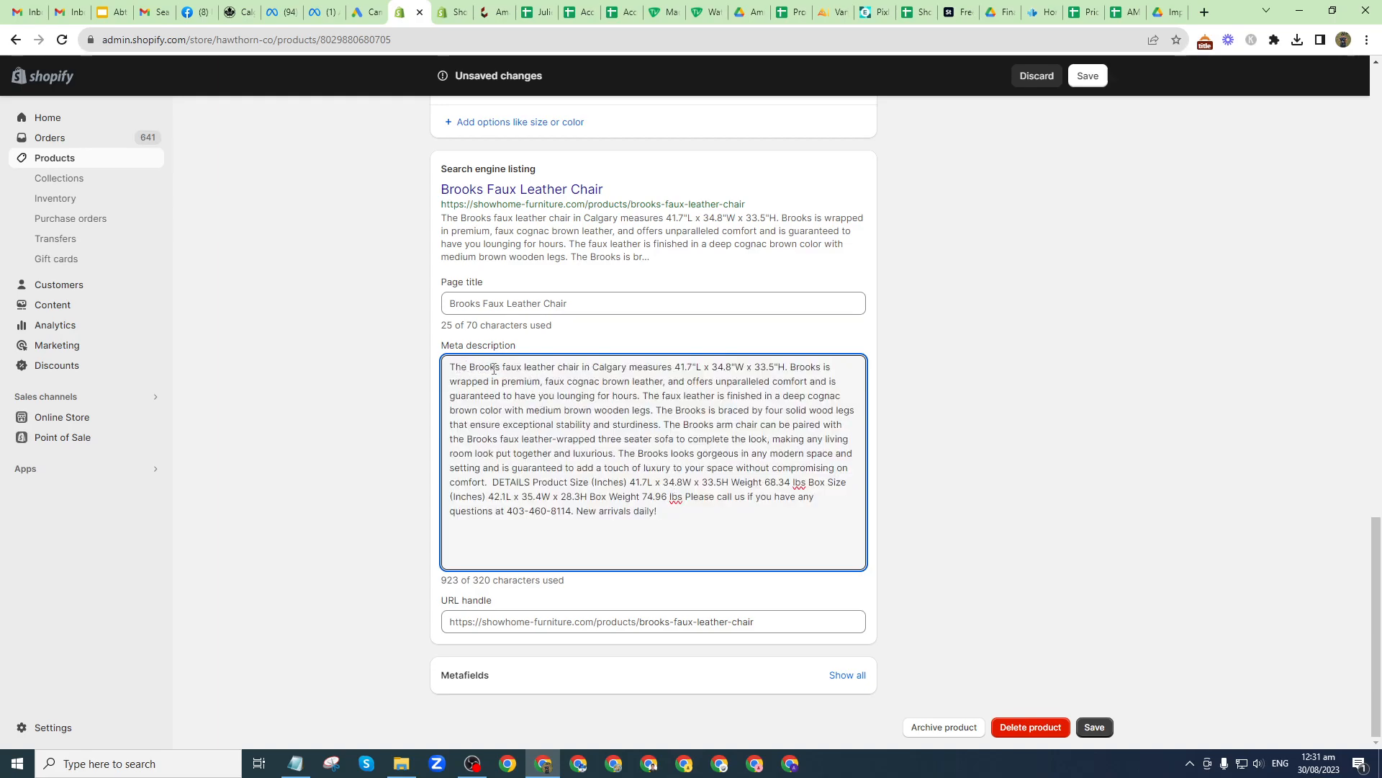
pyautogui.moveTo(468, 368); pyautogui.dragTo(628, 372)
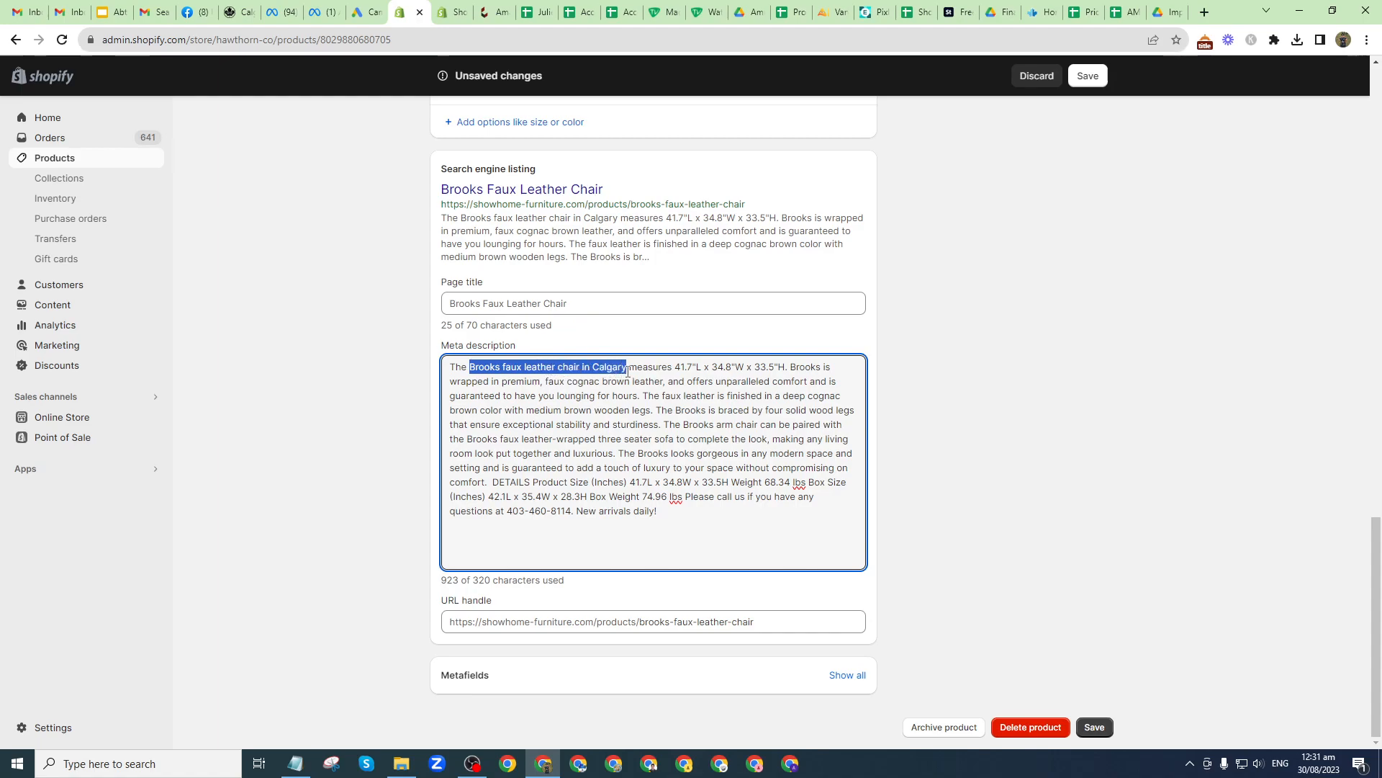
pyautogui.click(583, 382)
pyautogui.moveTo(647, 399); pyautogui.dragTo(666, 559)
pyautogui.press('BackSpace')
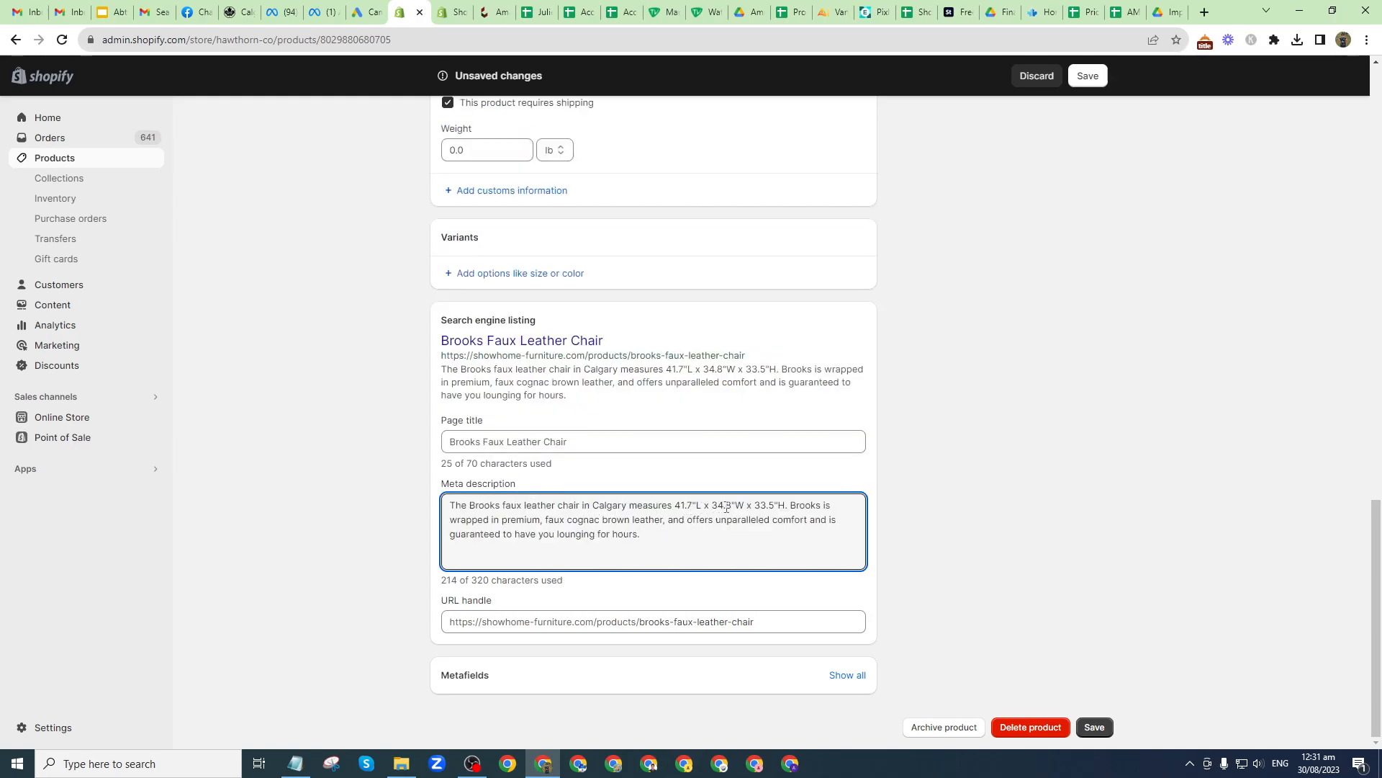
# Step: Remove the dimensions wording "measures 41.7"L x 34.8"W x 33.5"H. Brooks" from the meta description and check its character count
pyautogui.moveTo(673, 507); pyautogui.dragTo(806, 507)
pyautogui.click(751, 505)
pyautogui.moveTo(631, 506); pyautogui.dragTo(823, 506)
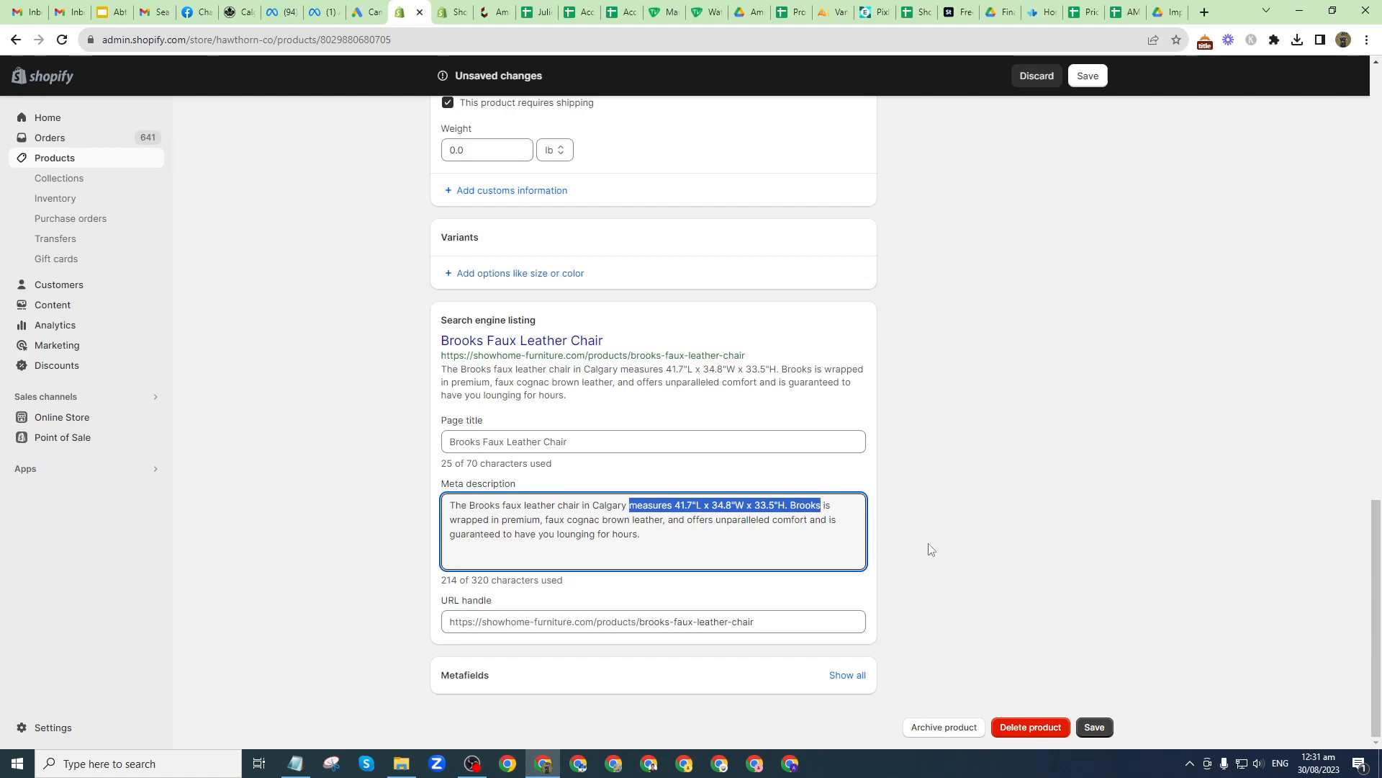
pyautogui.press('BackSpace')
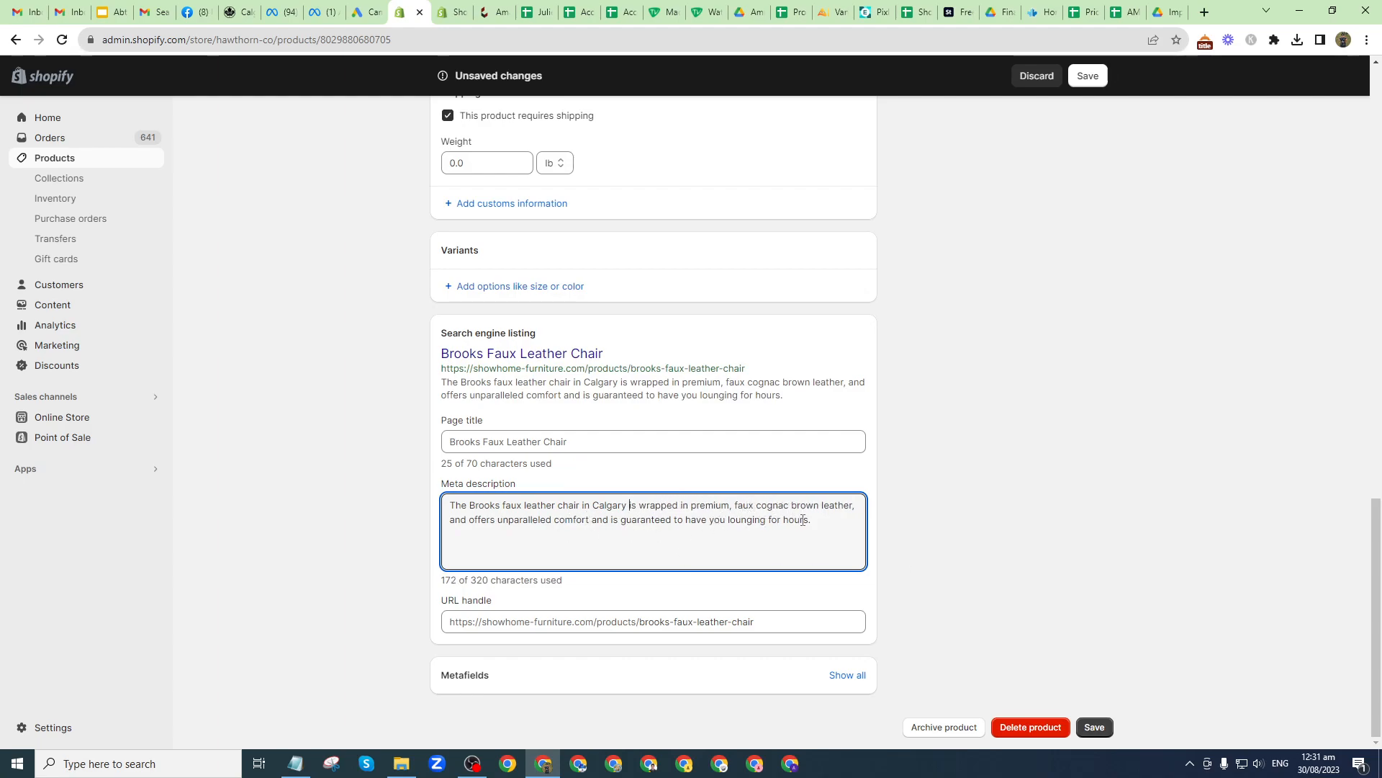
pyautogui.moveTo(442, 581); pyautogui.dragTo(457, 585)
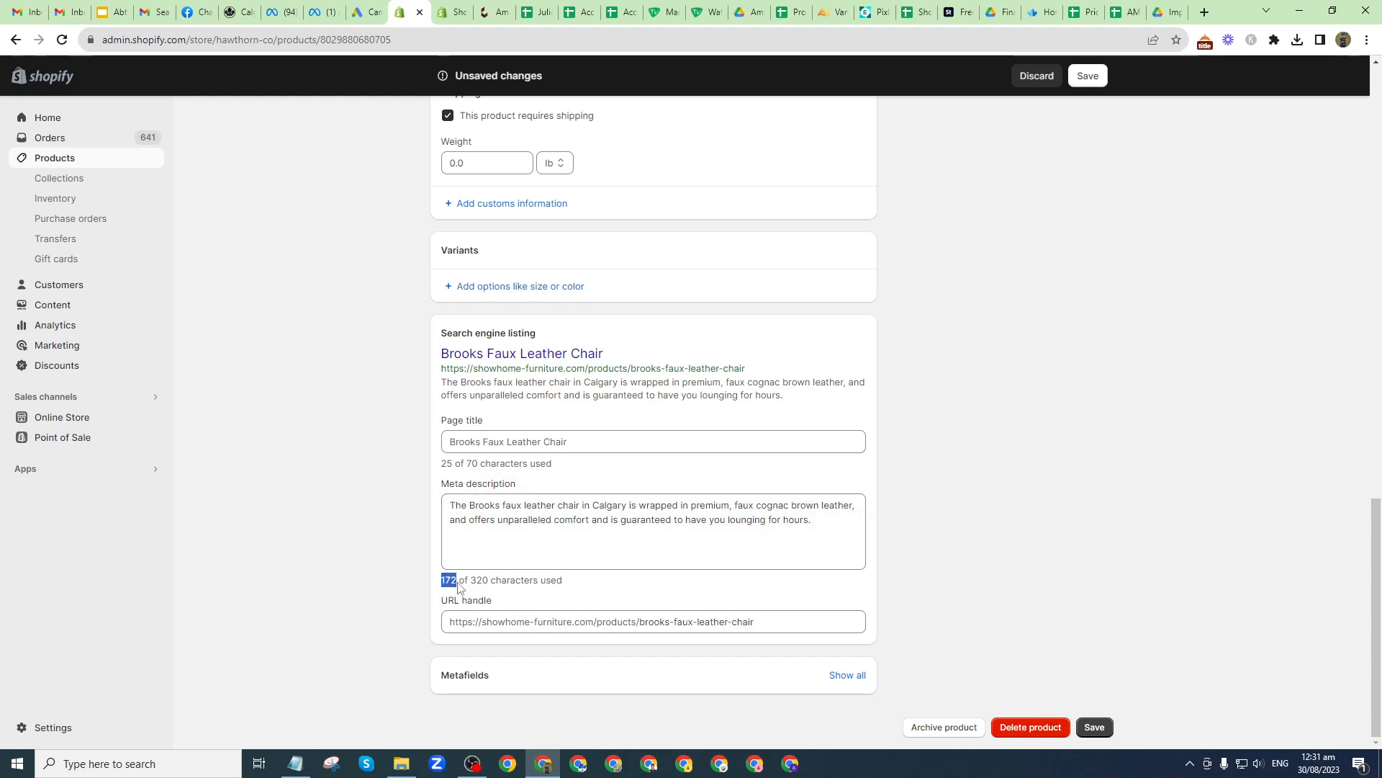
pyautogui.click(458, 586)
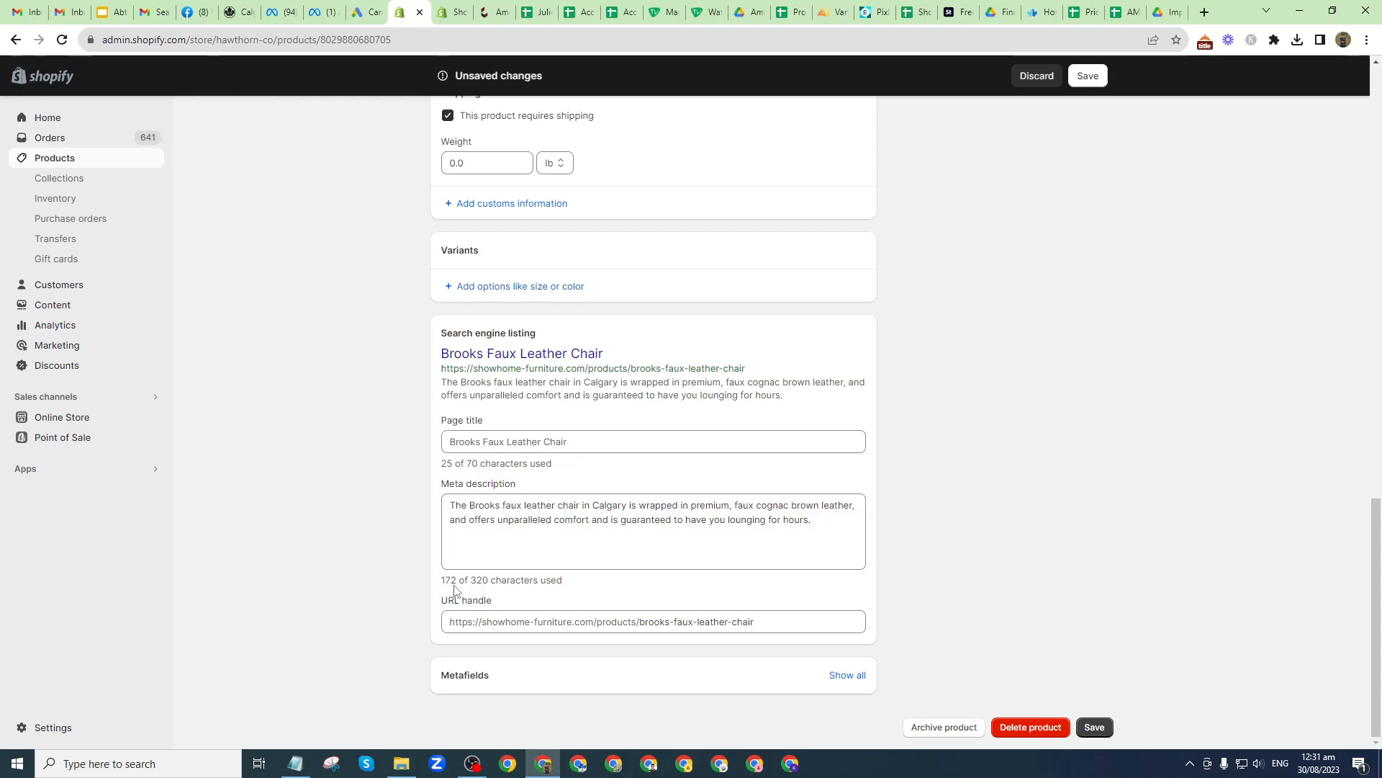
# Step: Add "Min Character is 130." before the maximum character note in item 7 of the Notepad checklist
pyautogui.click(308, 771)
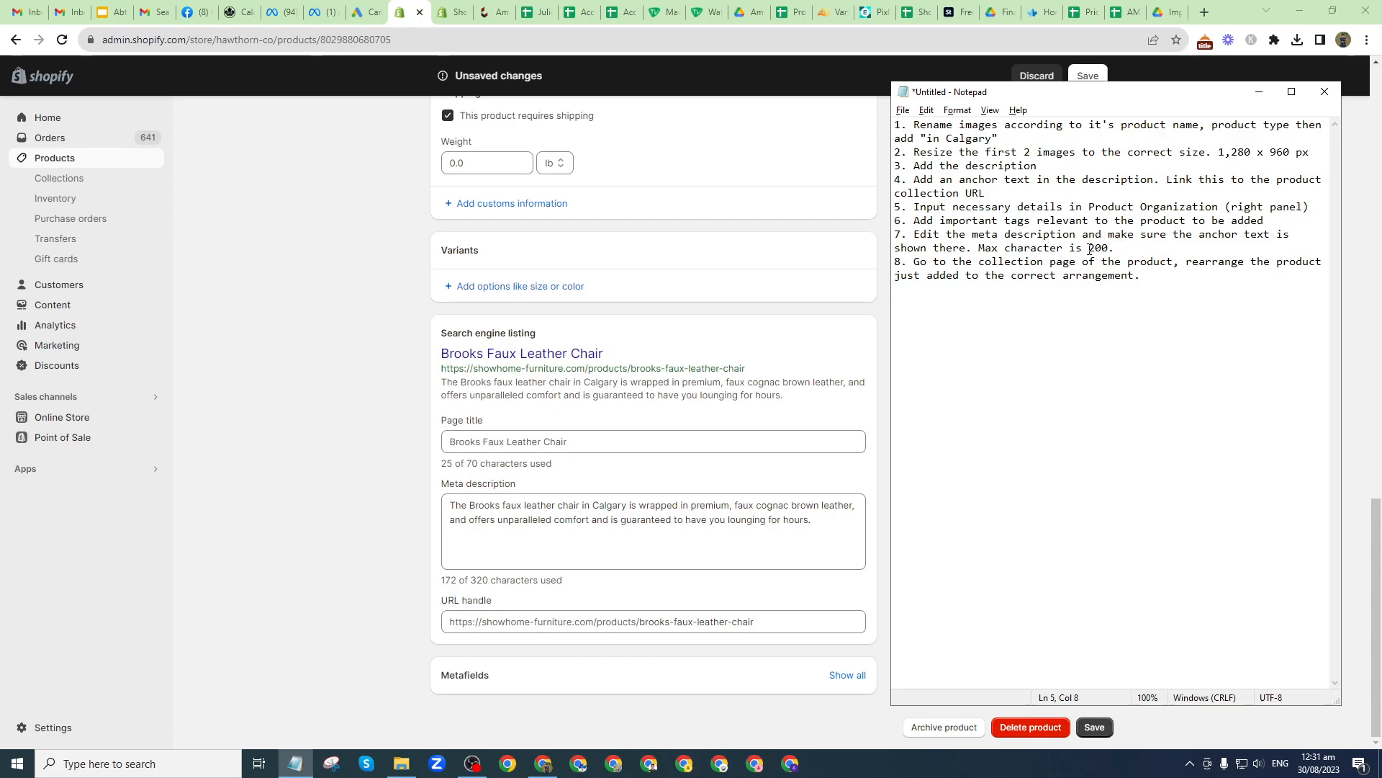
pyautogui.write('Mi ')
pyautogui.write(' Character is')
pyautogui.write('130')
pyautogui.press('BackSpace')
pyautogui.write('. M')
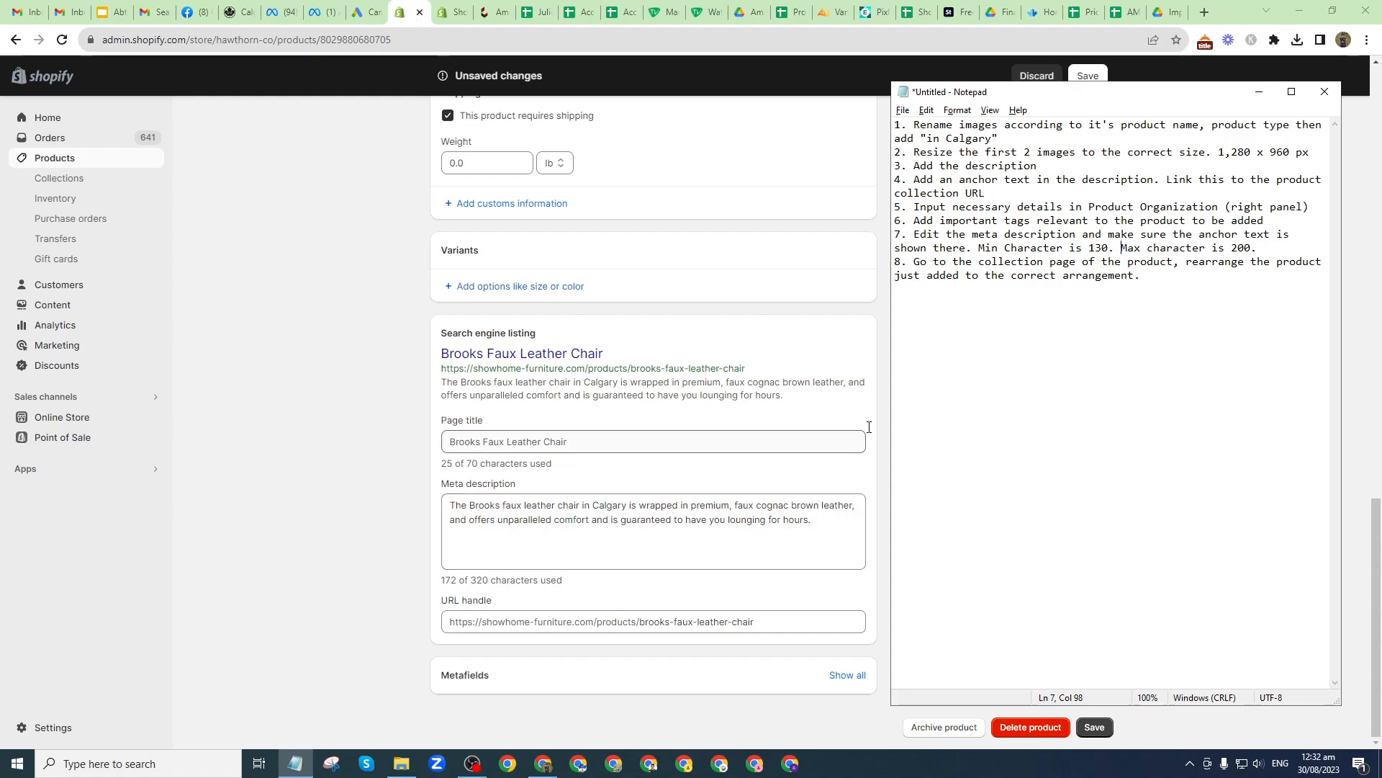
# Step: Recheck the shortened meta description against the Notepad checklist and save the Brooks Faux Leather Chair product
pyautogui.click(568, 505)
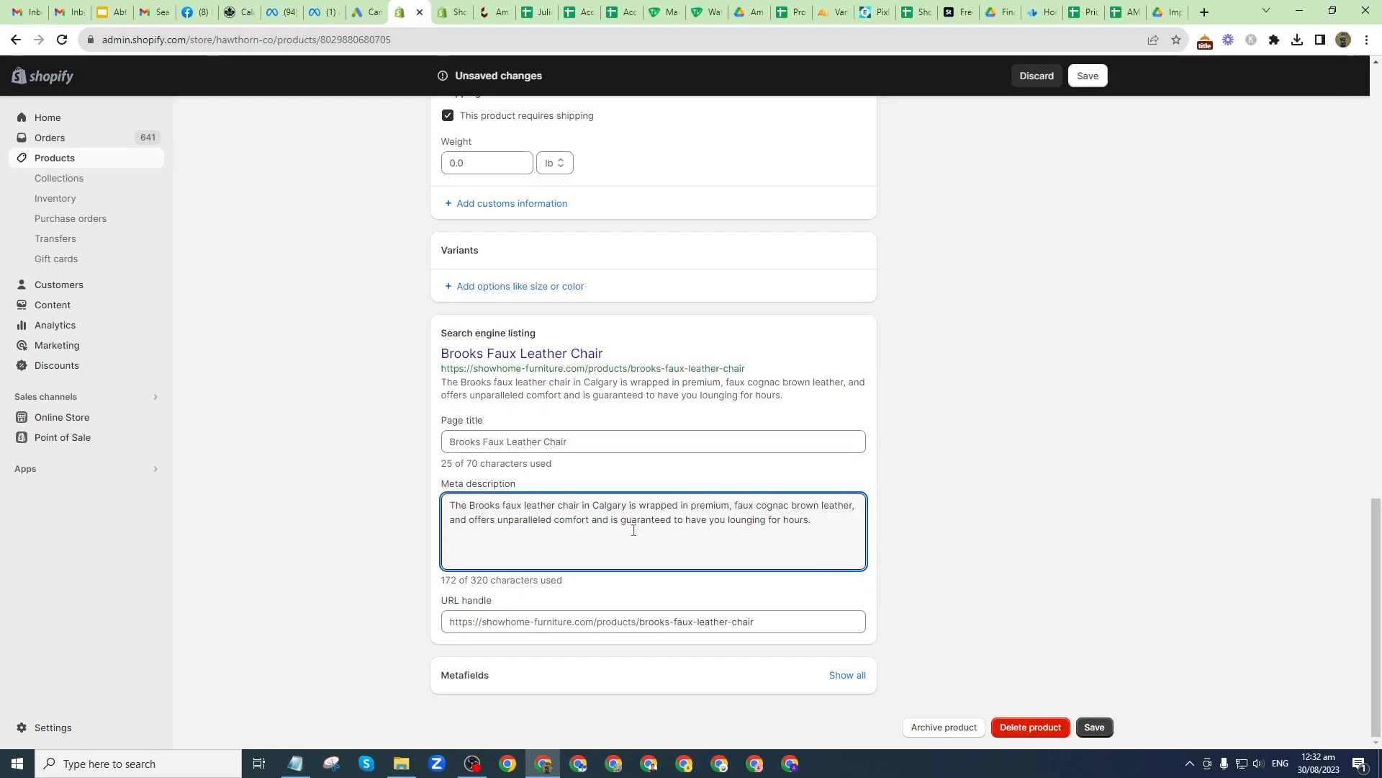
pyautogui.scroll(3, 723, 452)
pyautogui.hotkey('alt', 'Tab')
pyautogui.hotkey('alt', 'Tab')
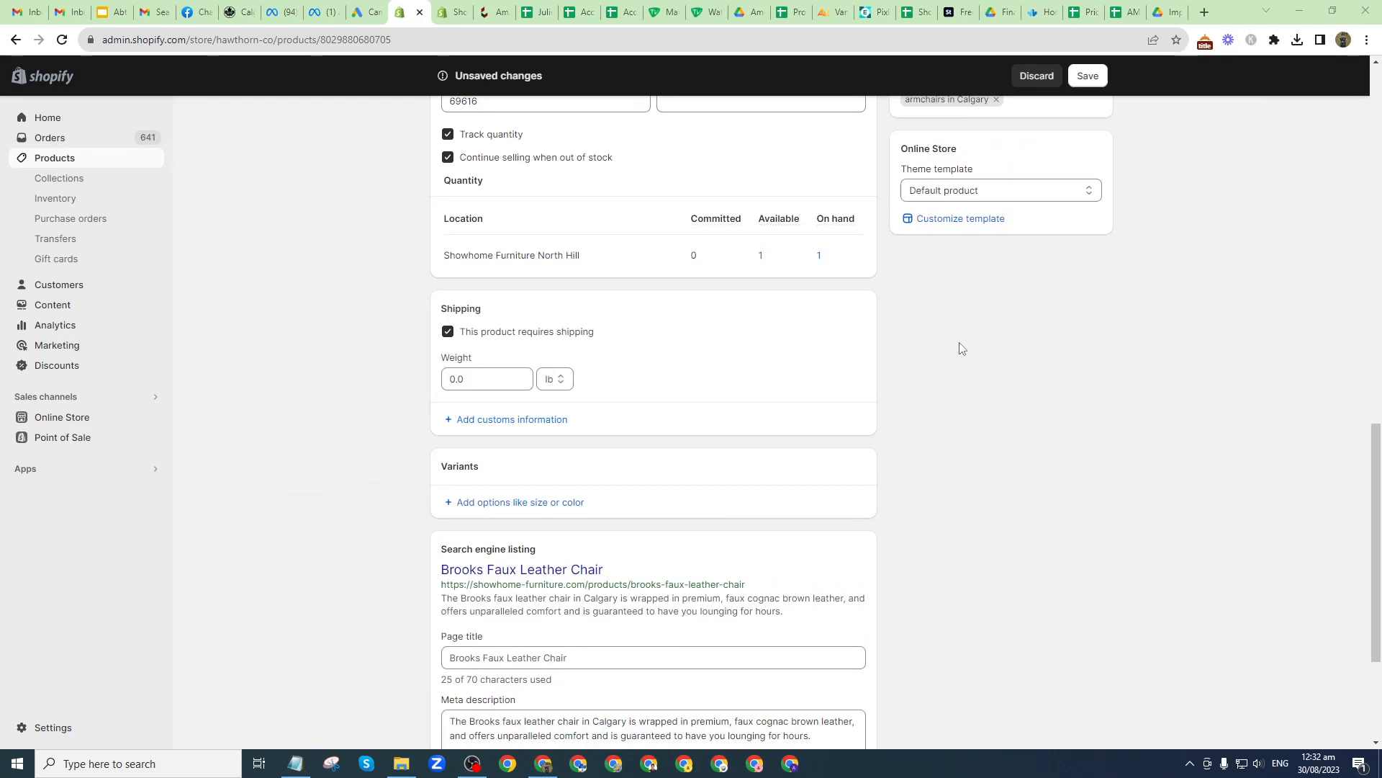
pyautogui.scroll(-2, 958, 345)
pyautogui.hotkey('alt', 'Tab')
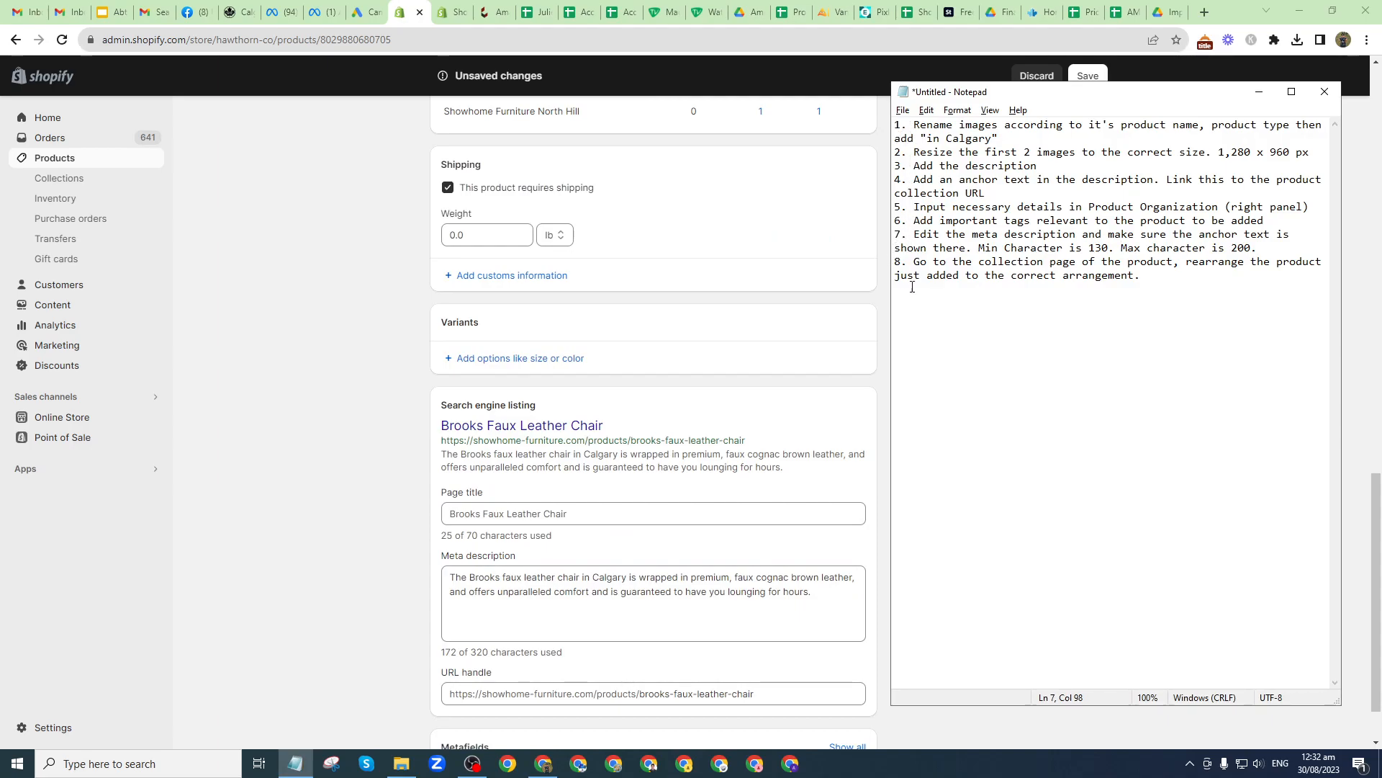
pyautogui.hotkey('alt', 'Tab')
pyautogui.scroll(-1, 910, 289)
pyautogui.click(1096, 727)
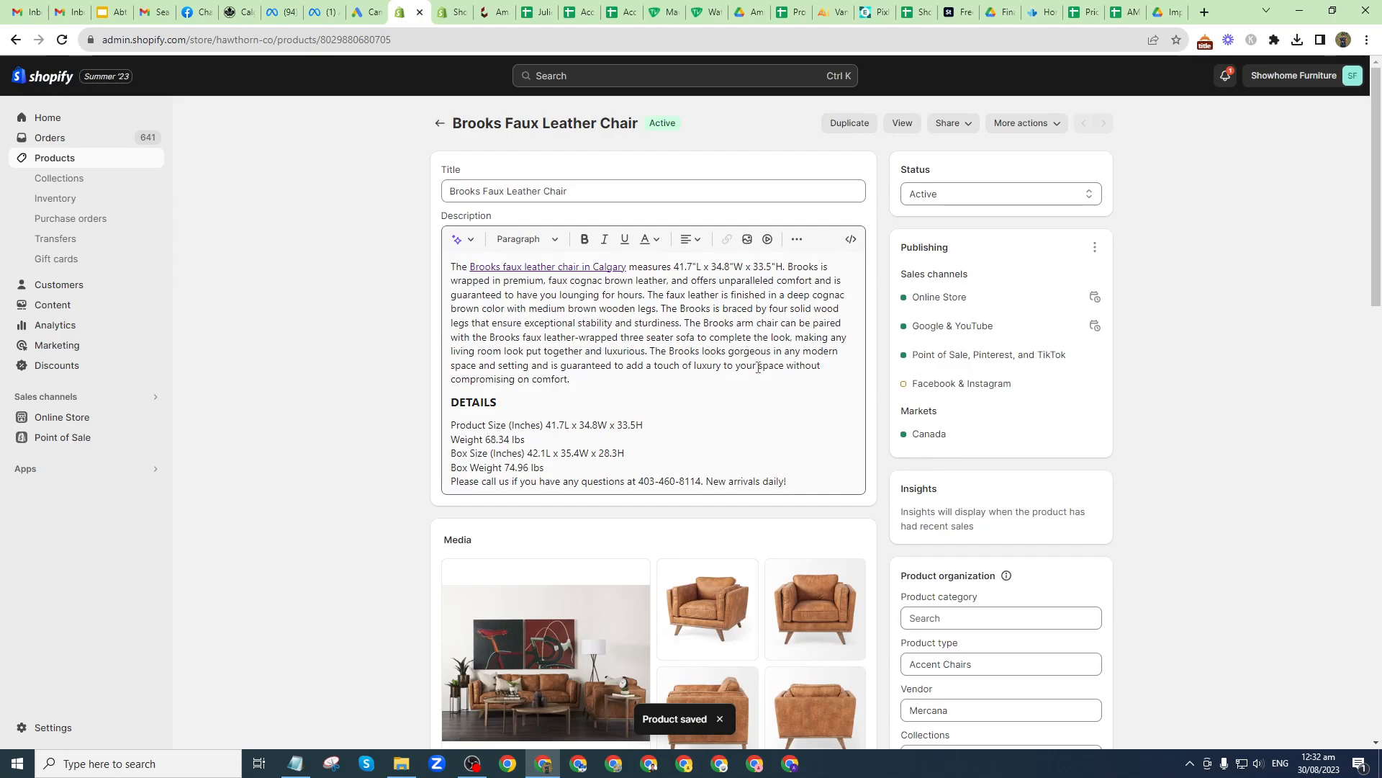
# Step: Review the saved product, the Calgary Accent Chairs collection page and the storefront's Chairs categories to identify the matching collection
pyautogui.scroll(-2, 725, 516)
pyautogui.scroll(-3, 725, 516)
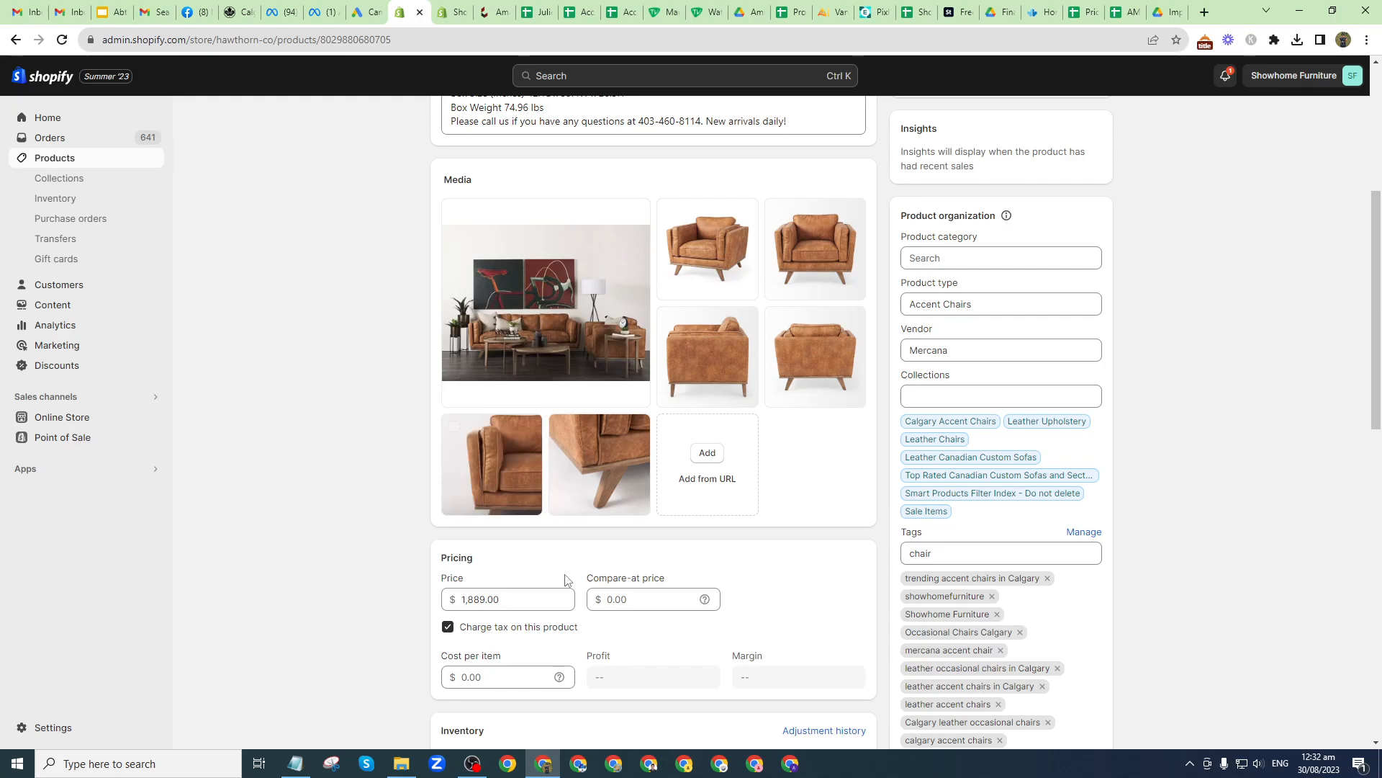
pyautogui.scroll(-1, 557, 580)
pyautogui.click(456, 11)
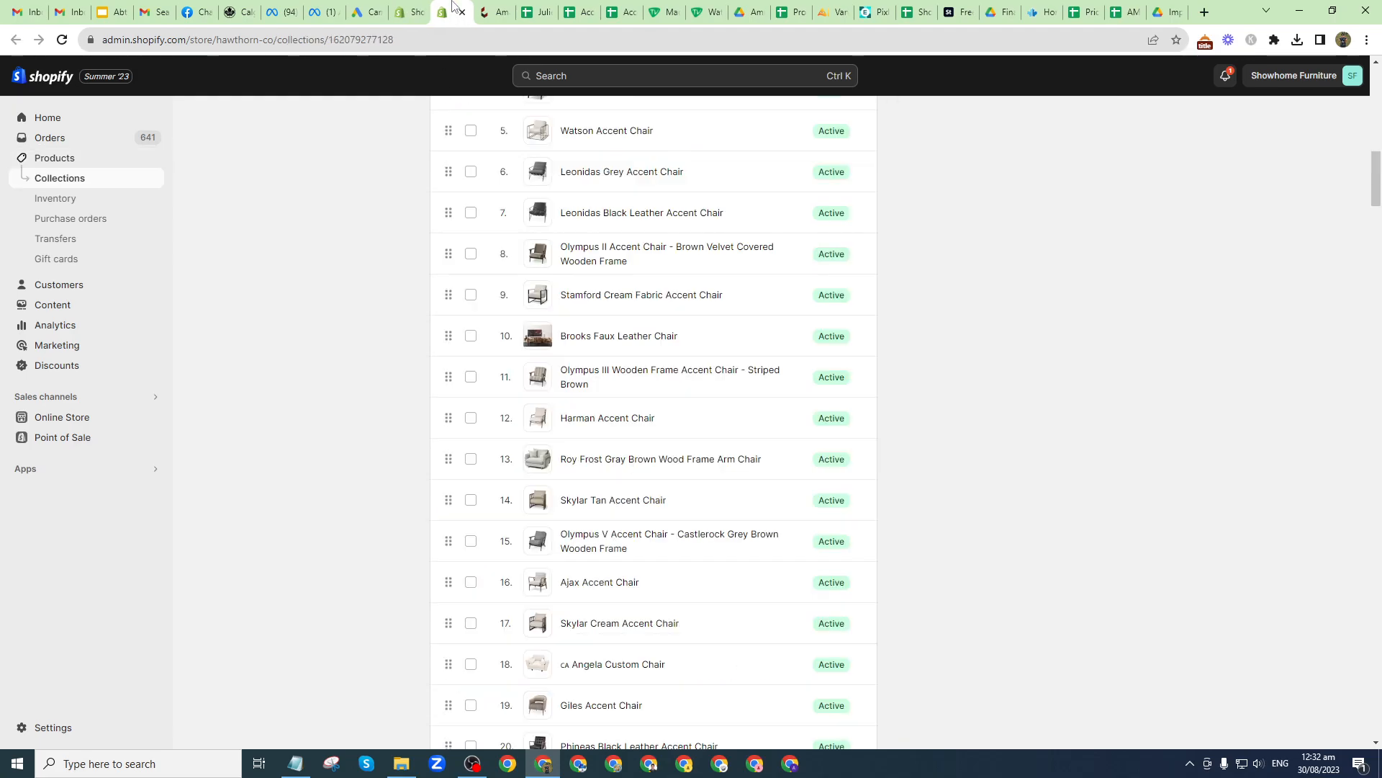
pyautogui.scroll(10, 545, 275)
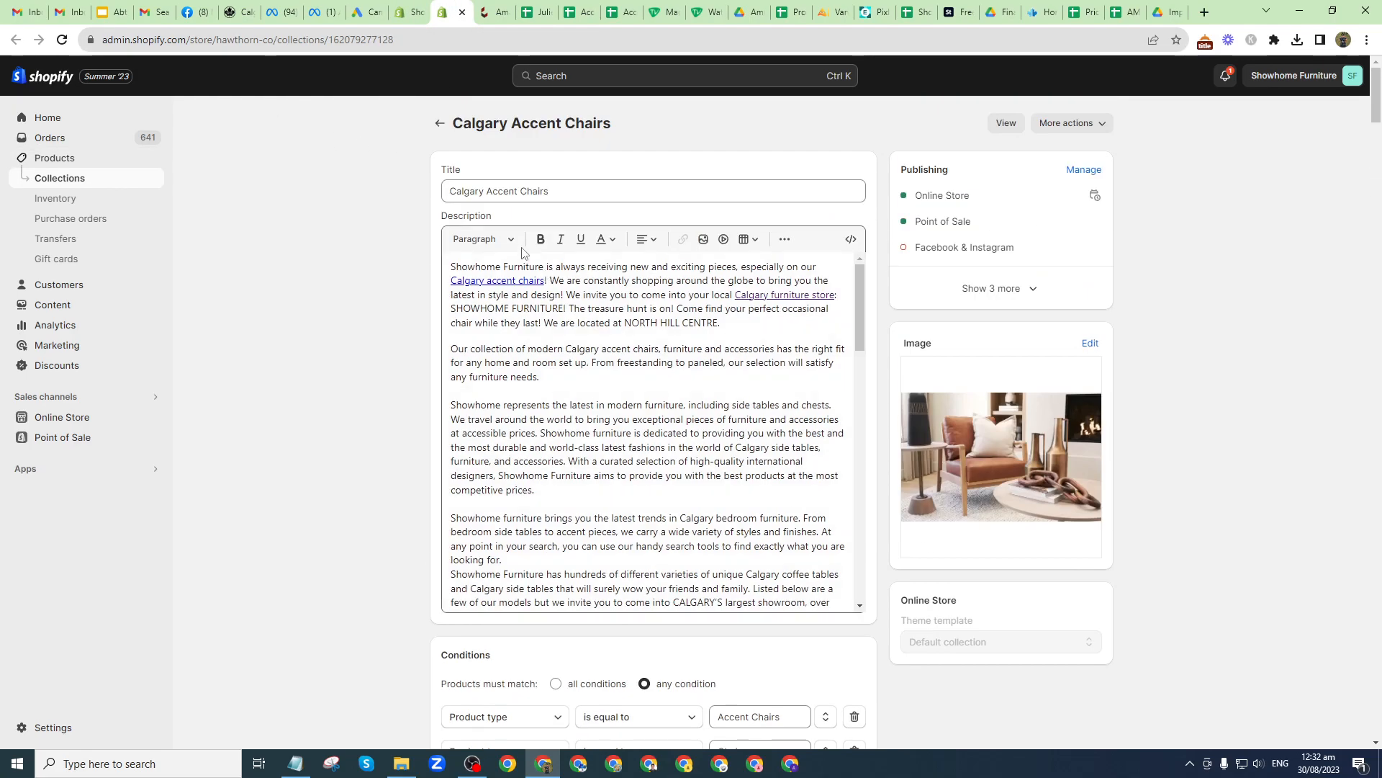
pyautogui.moveTo(493, 124); pyautogui.dragTo(643, 133)
pyautogui.click(615, 131)
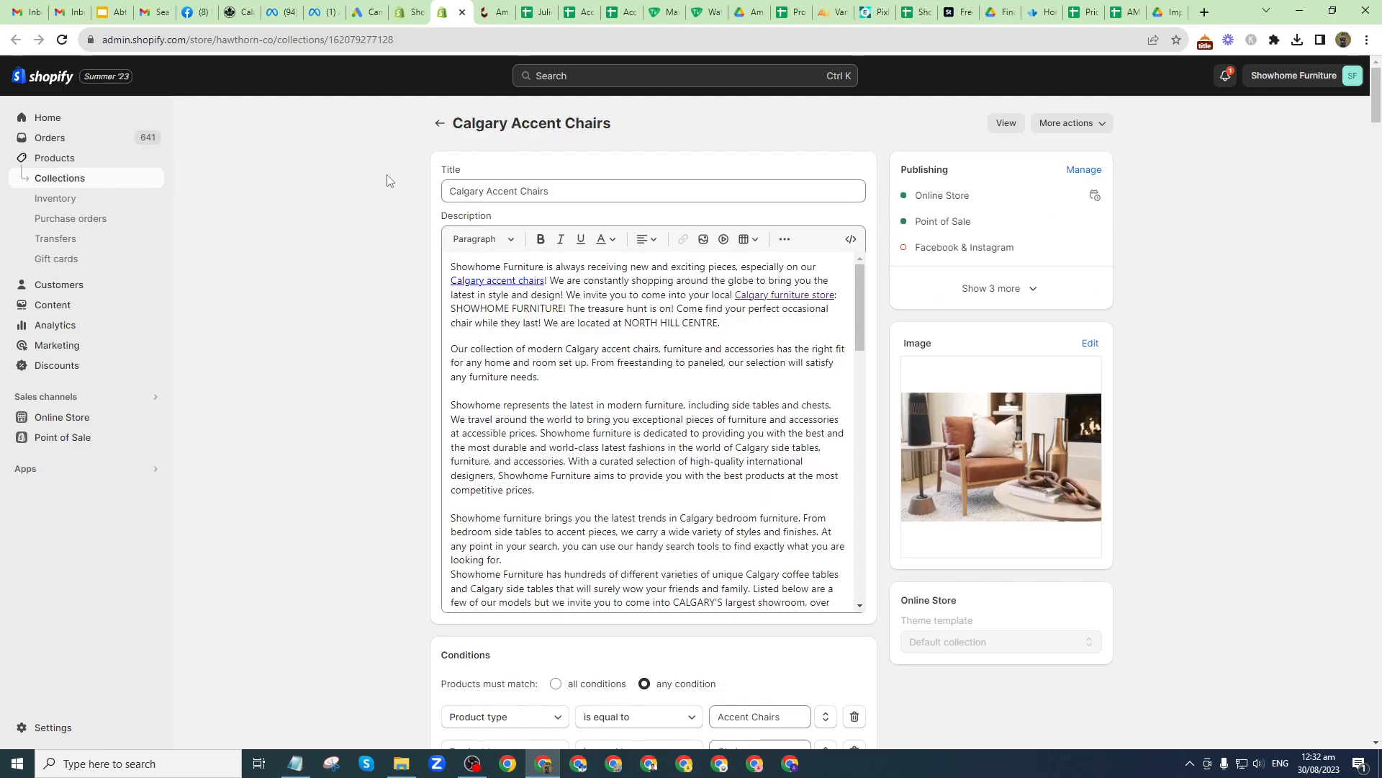
pyautogui.click(244, 8)
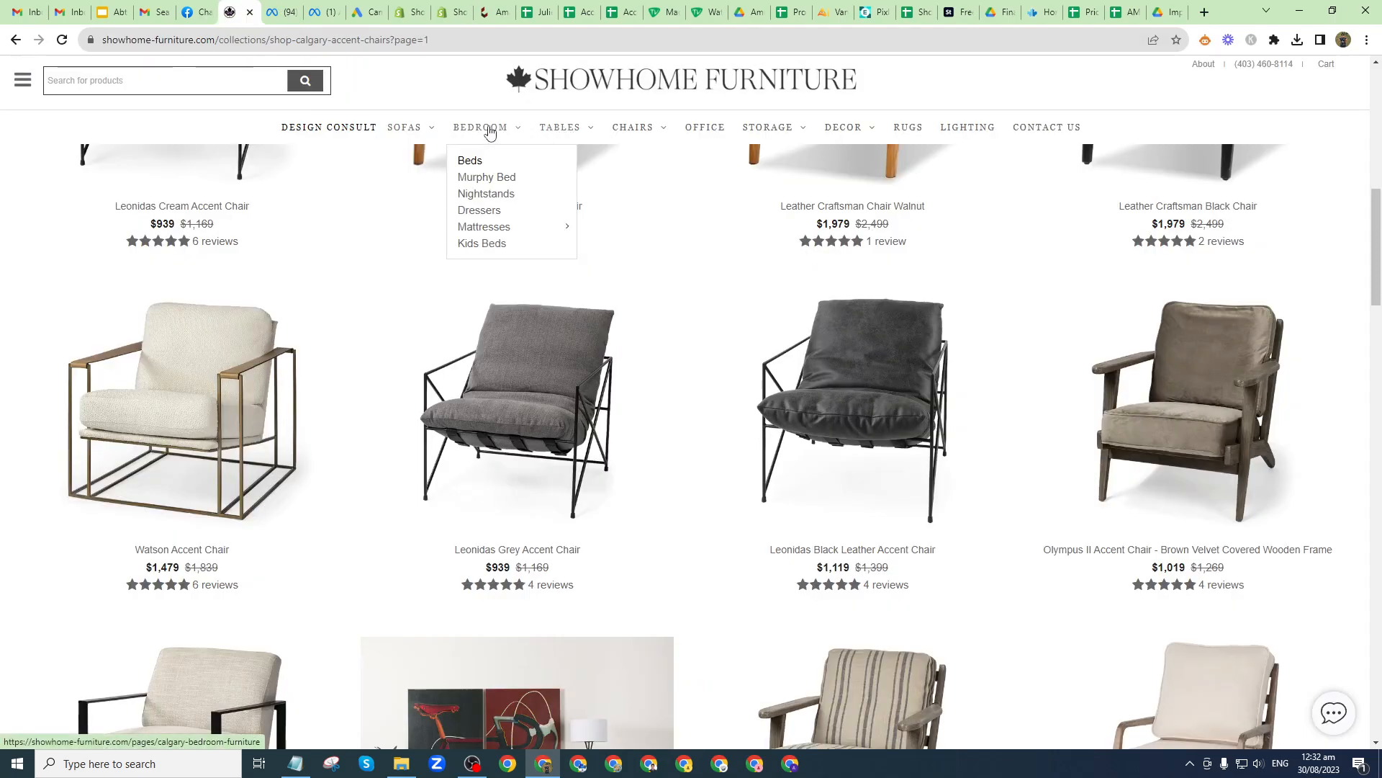
pyautogui.moveTo(644, 132)
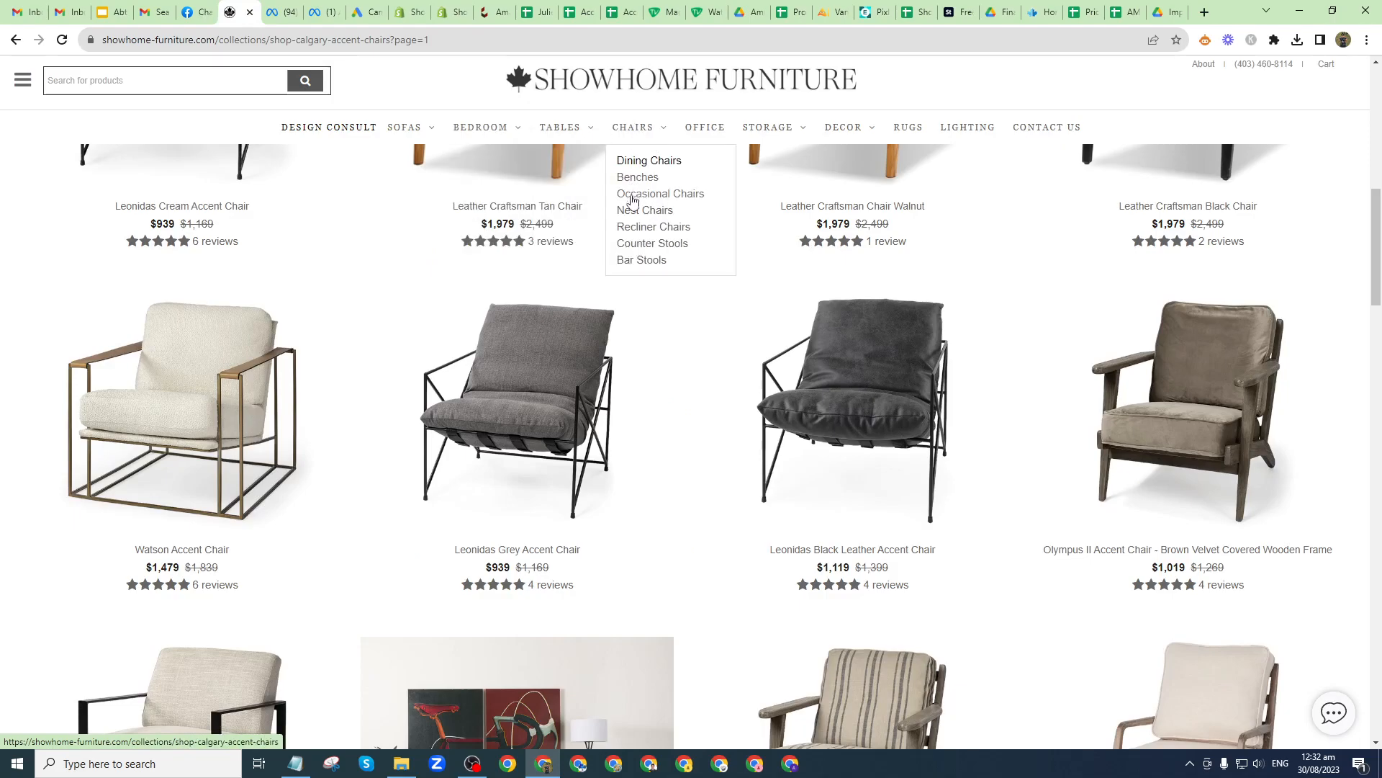
# Step: Examine the Calgary Accent Chairs collection's conditions and its manually sorted product list down to the draft items at the end
pyautogui.click(442, 8)
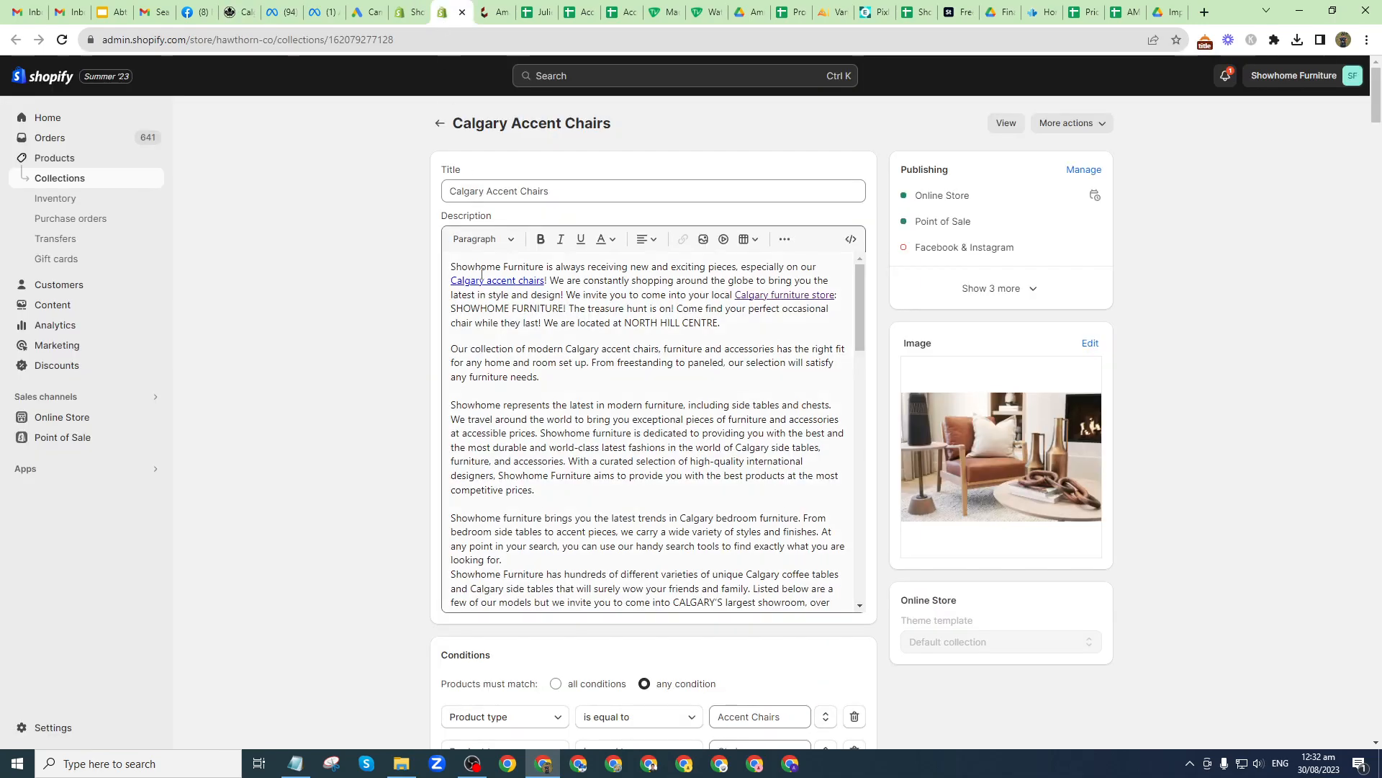
pyautogui.scroll(-3, 648, 432)
pyautogui.scroll(-3, 352, 463)
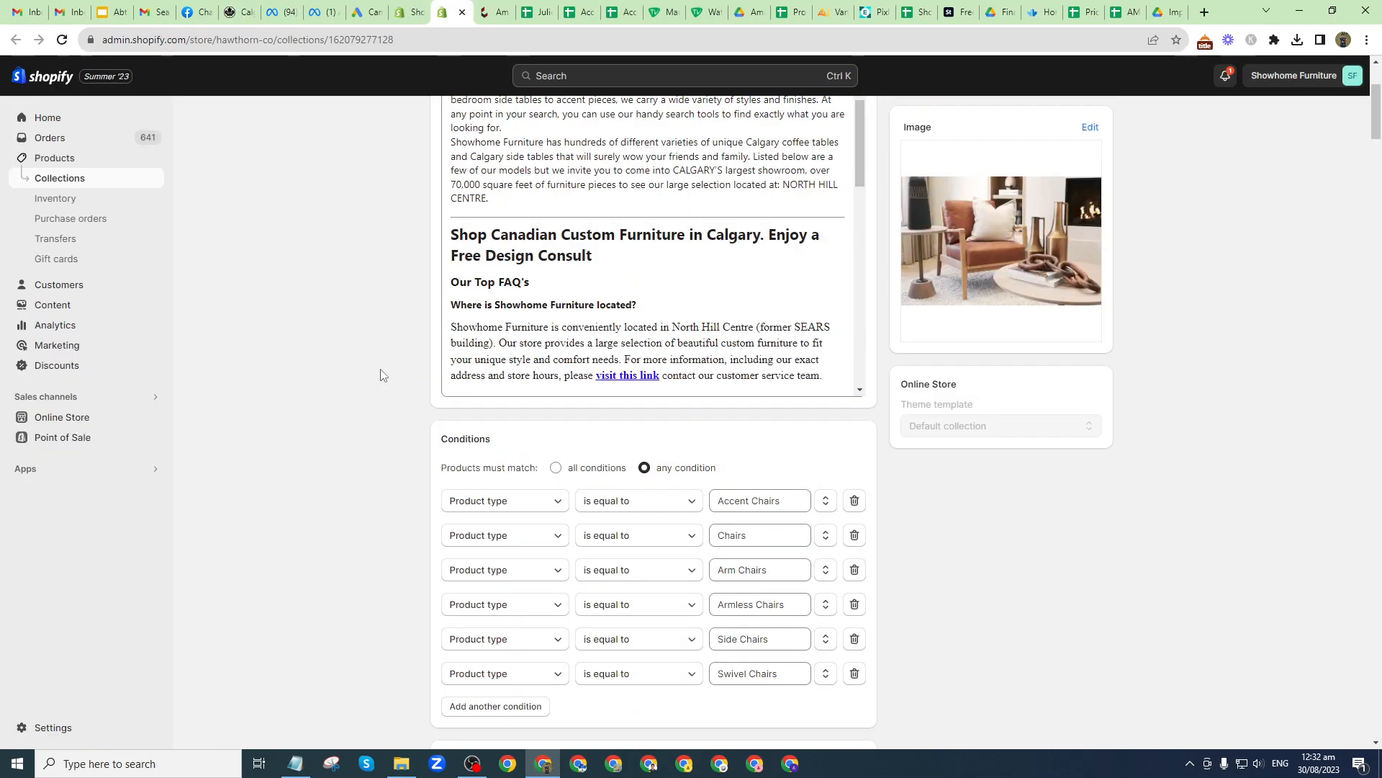
pyautogui.scroll(-13, 382, 378)
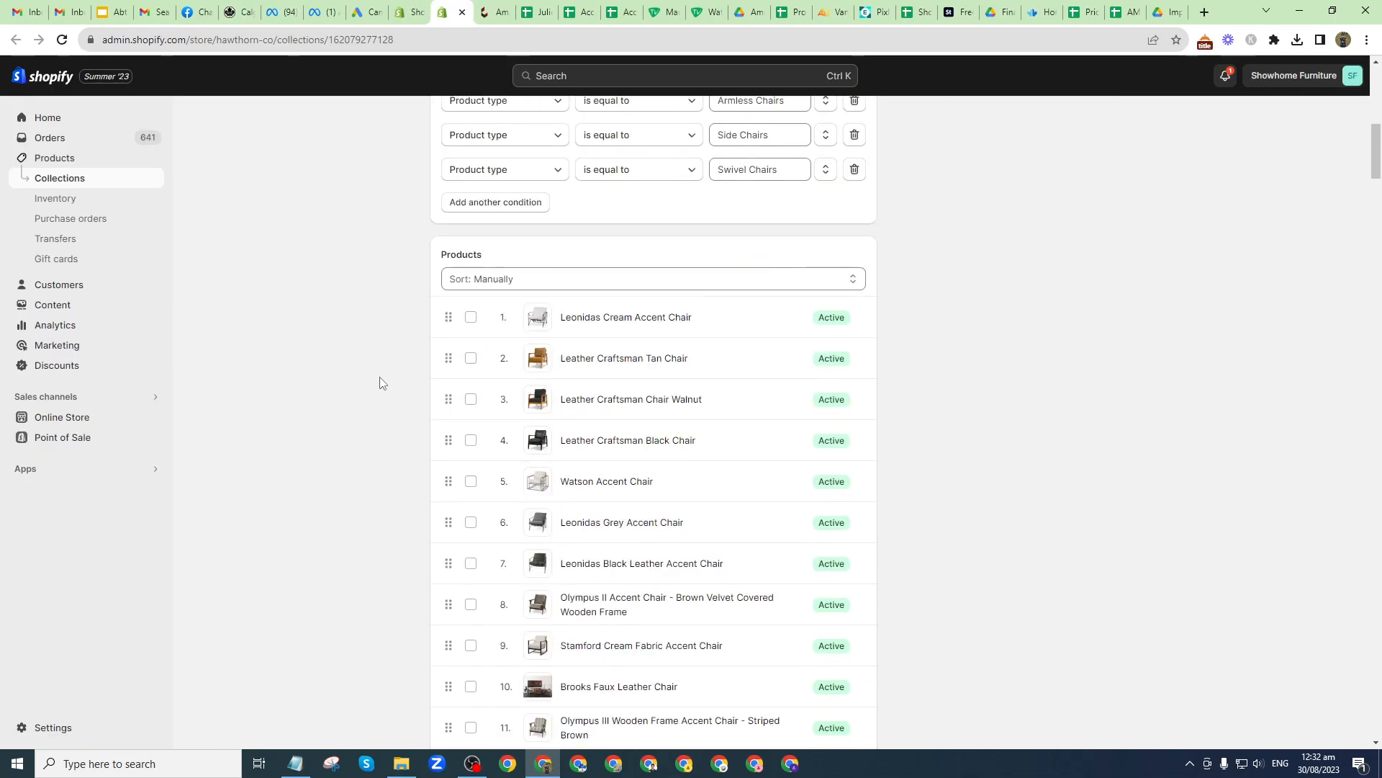
pyautogui.click(1374, 156)
pyautogui.moveTo(1376, 169); pyautogui.dragTo(1361, 713)
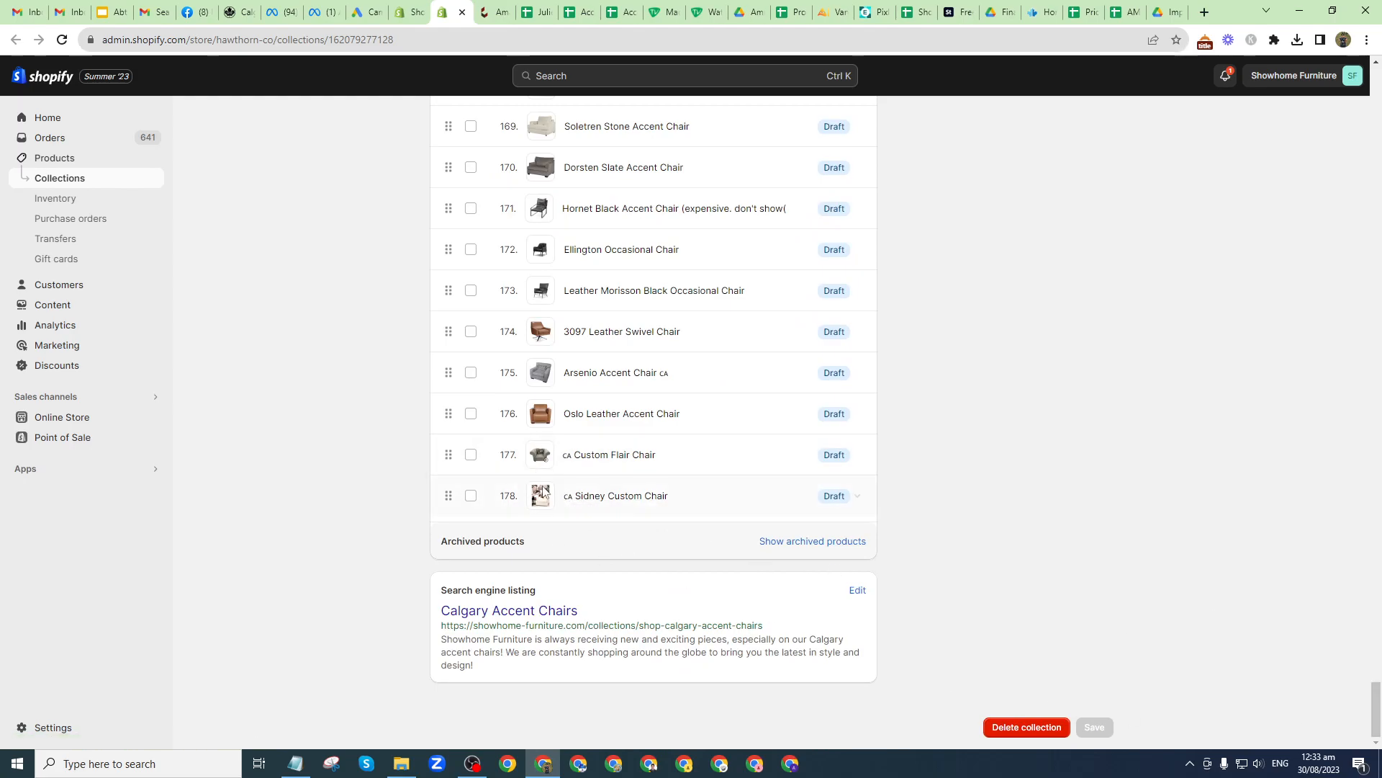
pyautogui.moveTo(1377, 635); pyautogui.dragTo(1350, 288)
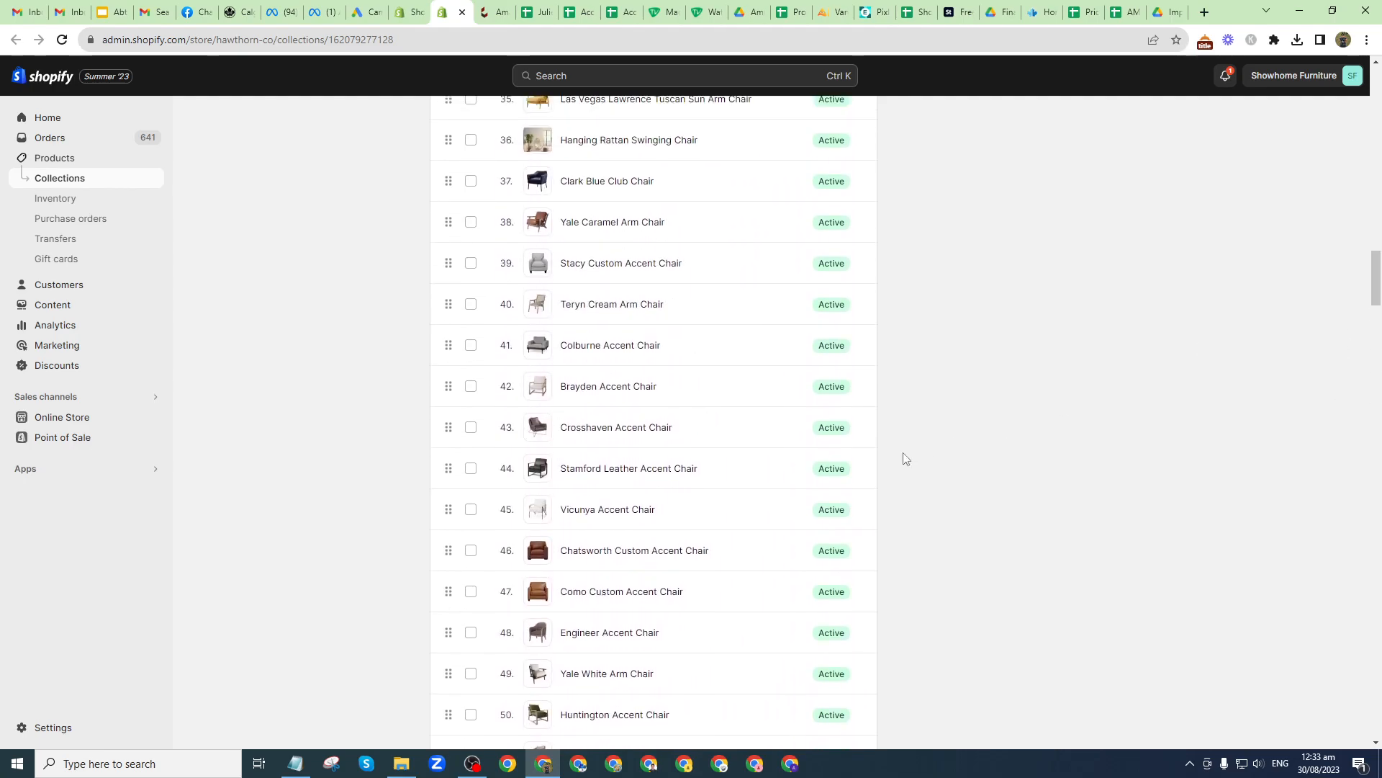
# Step: Compare the Brooks Faux Leather Chair's position and thumbnail with the first products in the collection list
pyautogui.scroll(4, 873, 432)
pyautogui.scroll(10, 479, 475)
pyautogui.scroll(3, 474, 461)
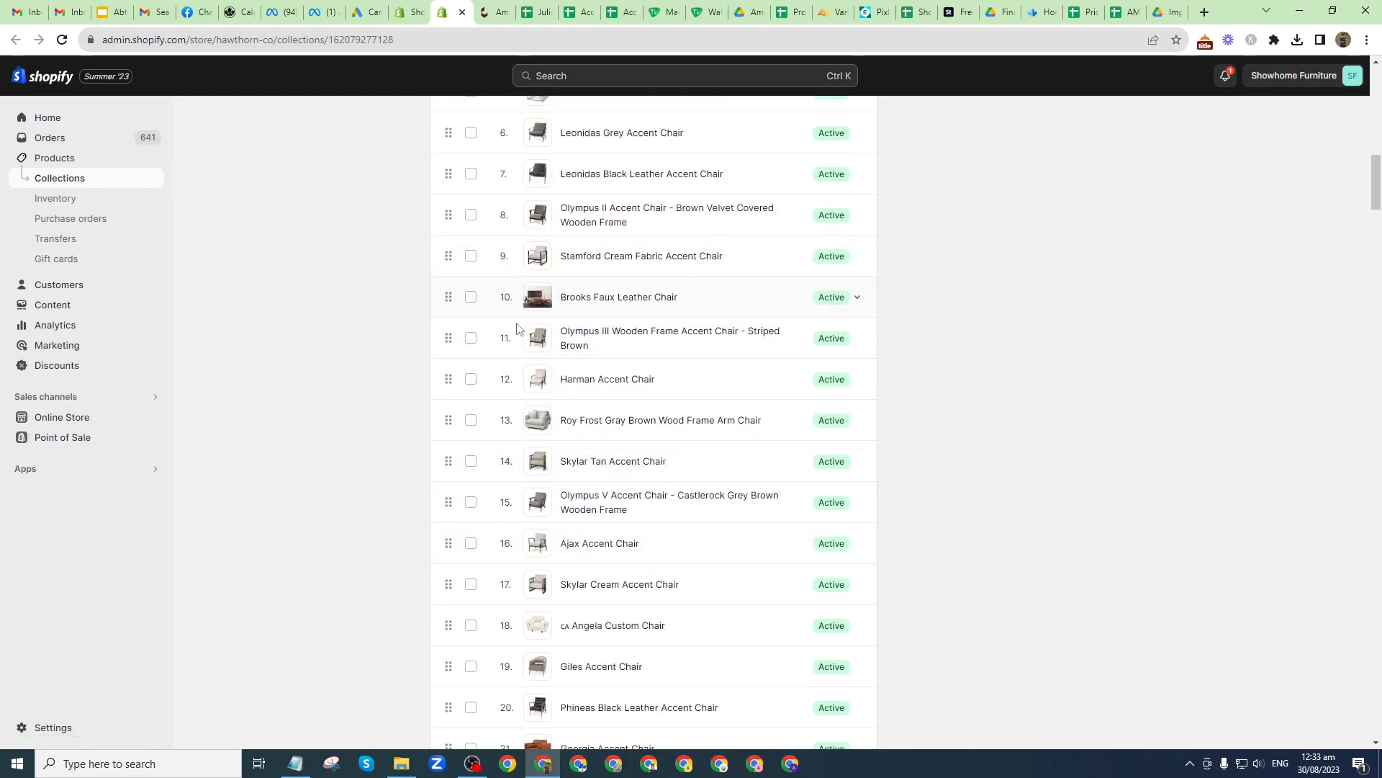
pyautogui.scroll(-3, 524, 324)
pyautogui.scroll(9, 538, 540)
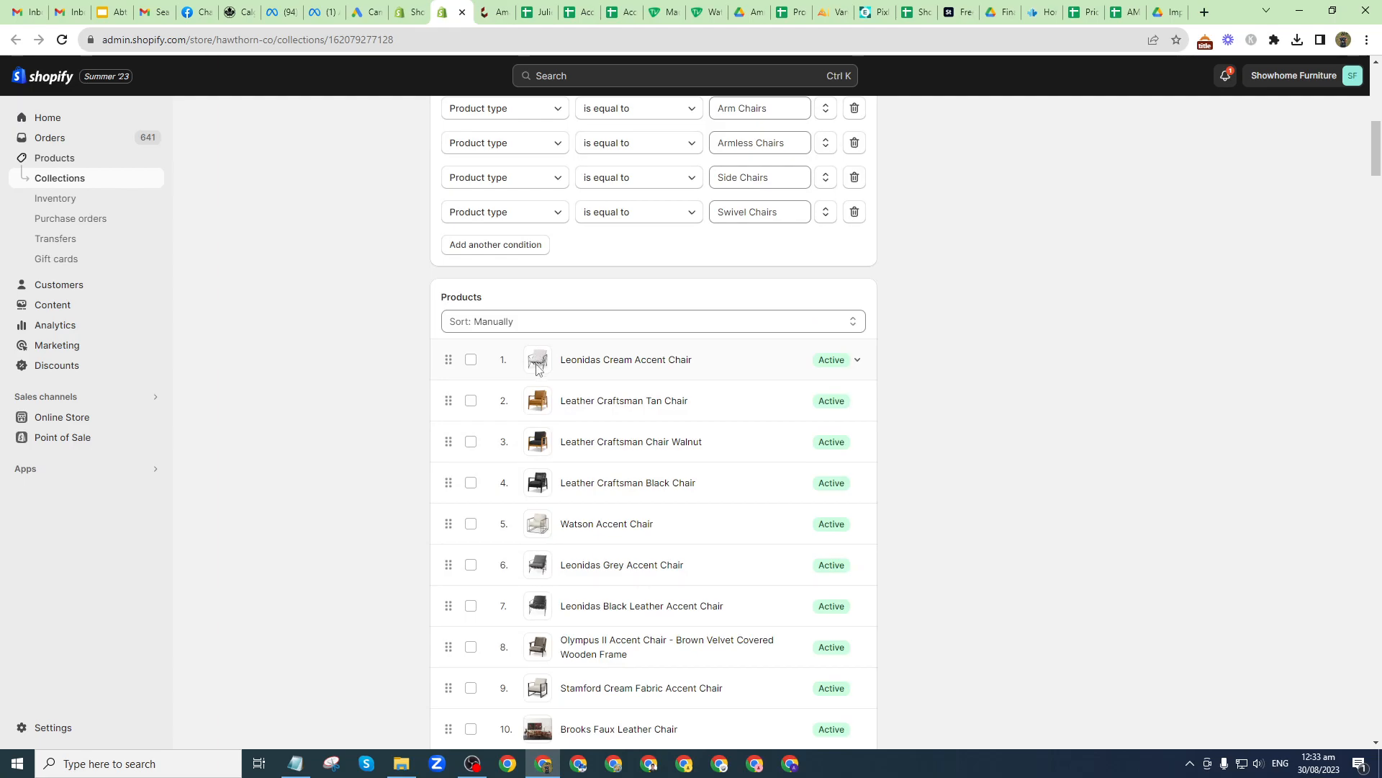
pyautogui.scroll(-1, 541, 550)
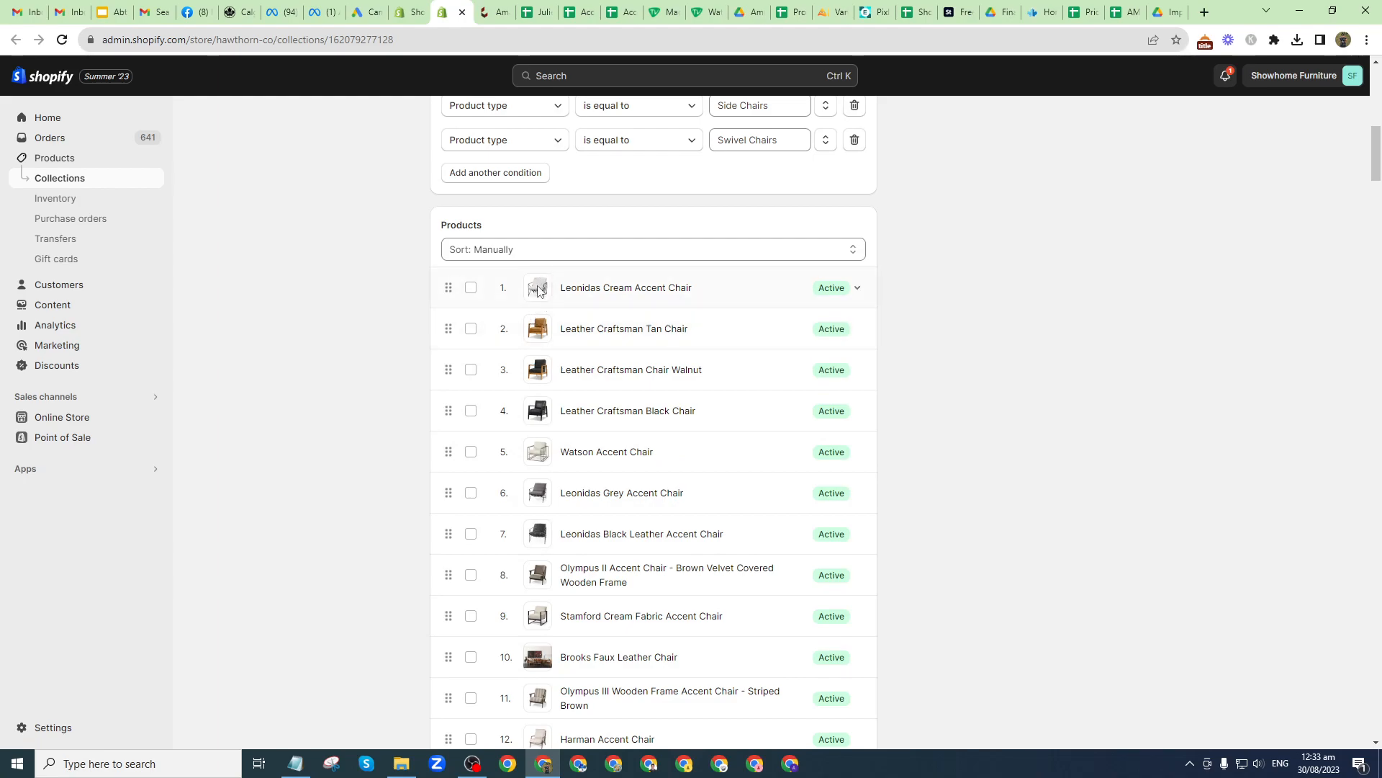
pyautogui.scroll(-2, 555, 569)
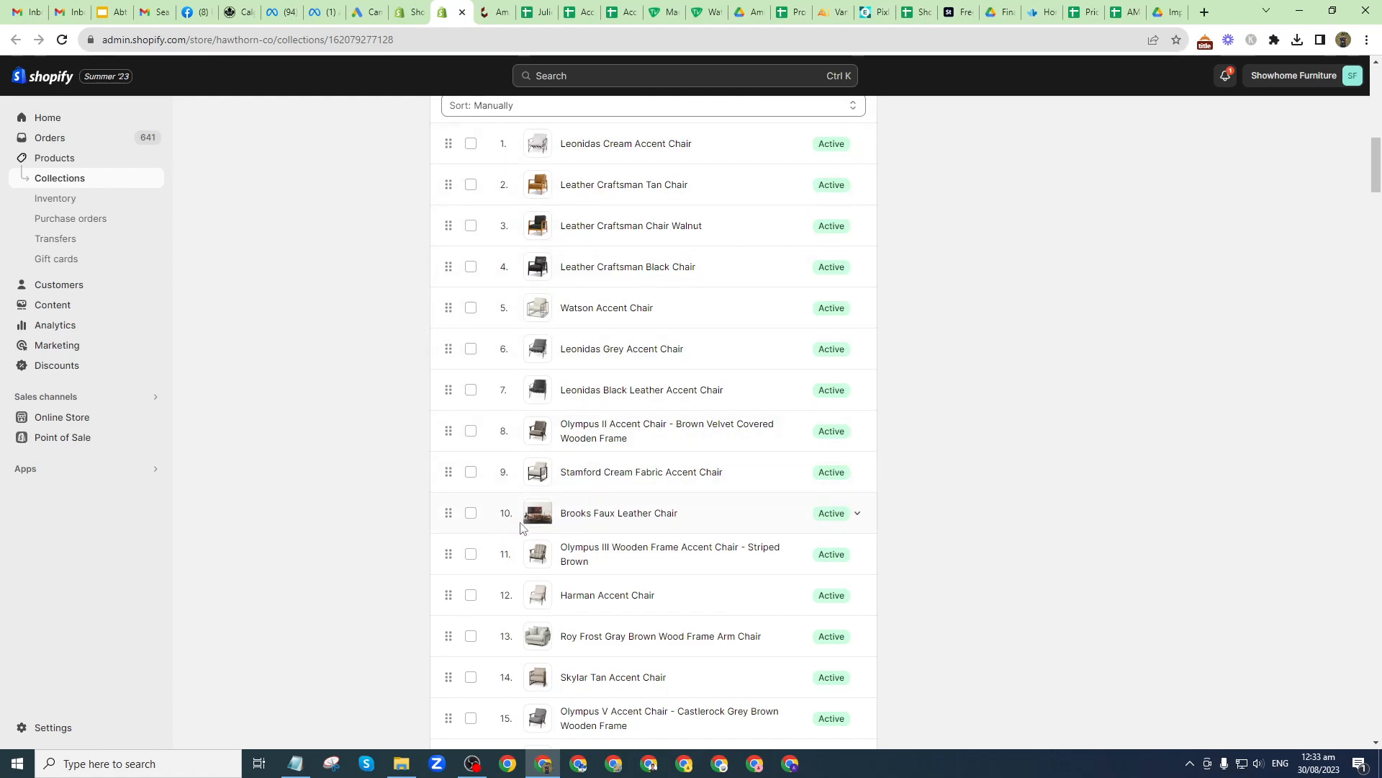
# Step: Make the angled chair photo on a white background the first media image of the Brooks Faux Leather Chair product
pyautogui.hotkey('ctrl', 'pageup')
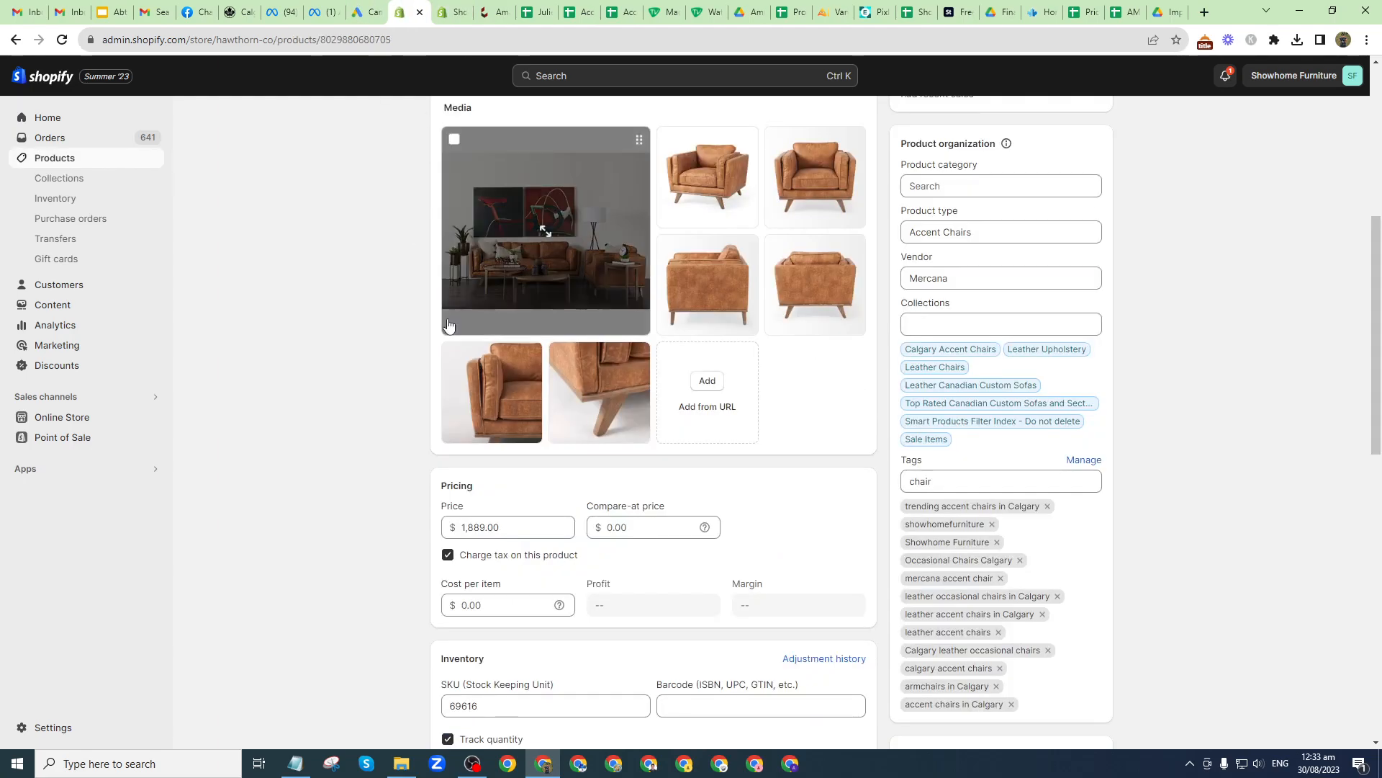
pyautogui.scroll(1, 490, 324)
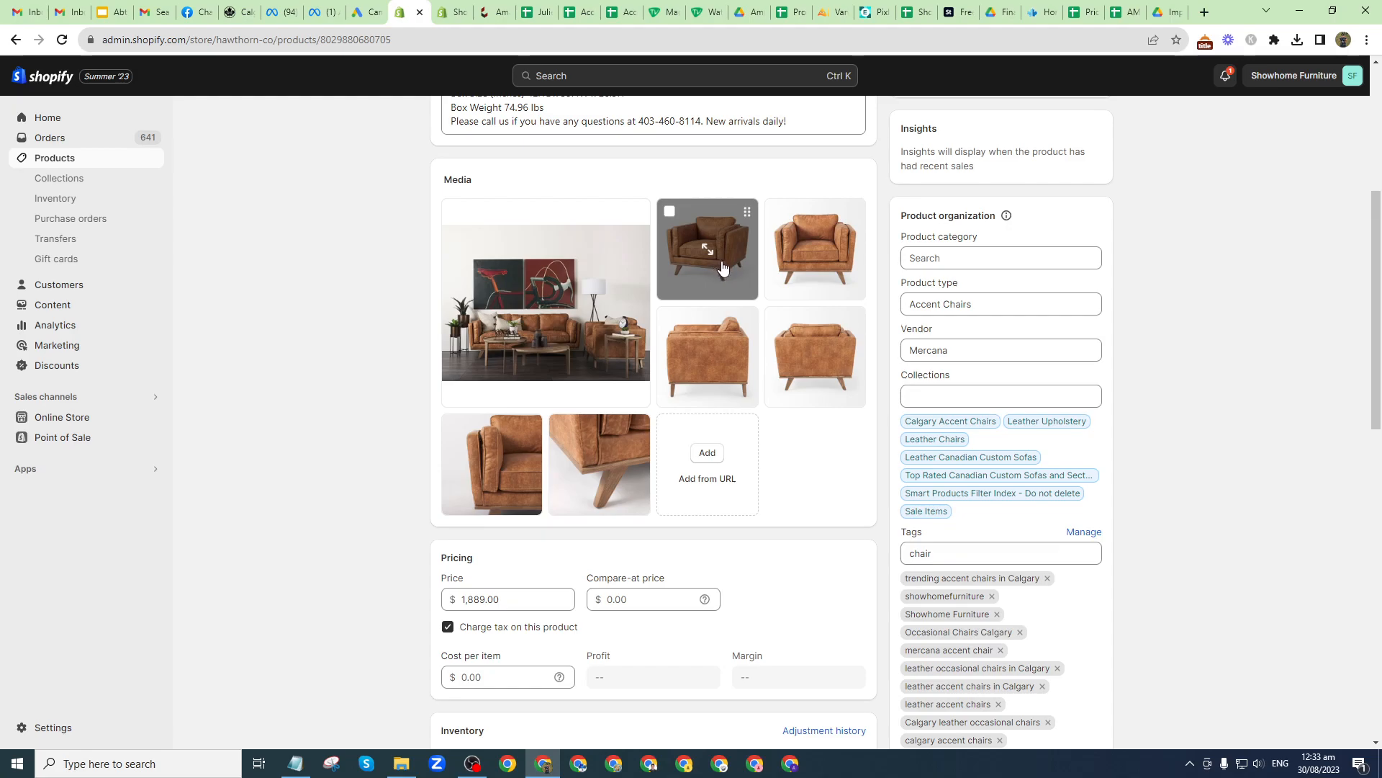
pyautogui.moveTo(717, 254); pyautogui.dragTo(540, 281)
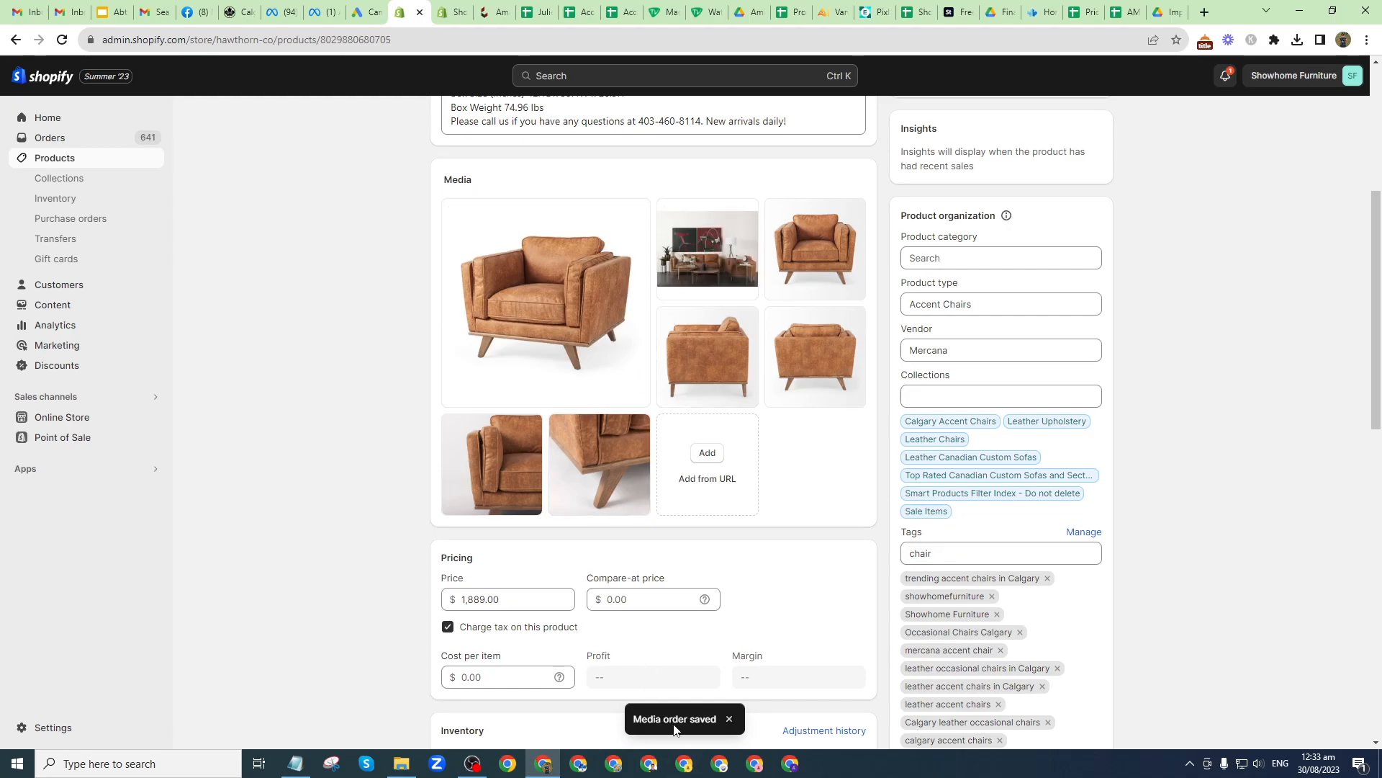
# Step: Reload the Calgary Accent Chairs collection in Shopify and check the Brooks Faux Leather Chair thumbnail in its product list
pyautogui.click(452, 12)
pyautogui.press('F5')
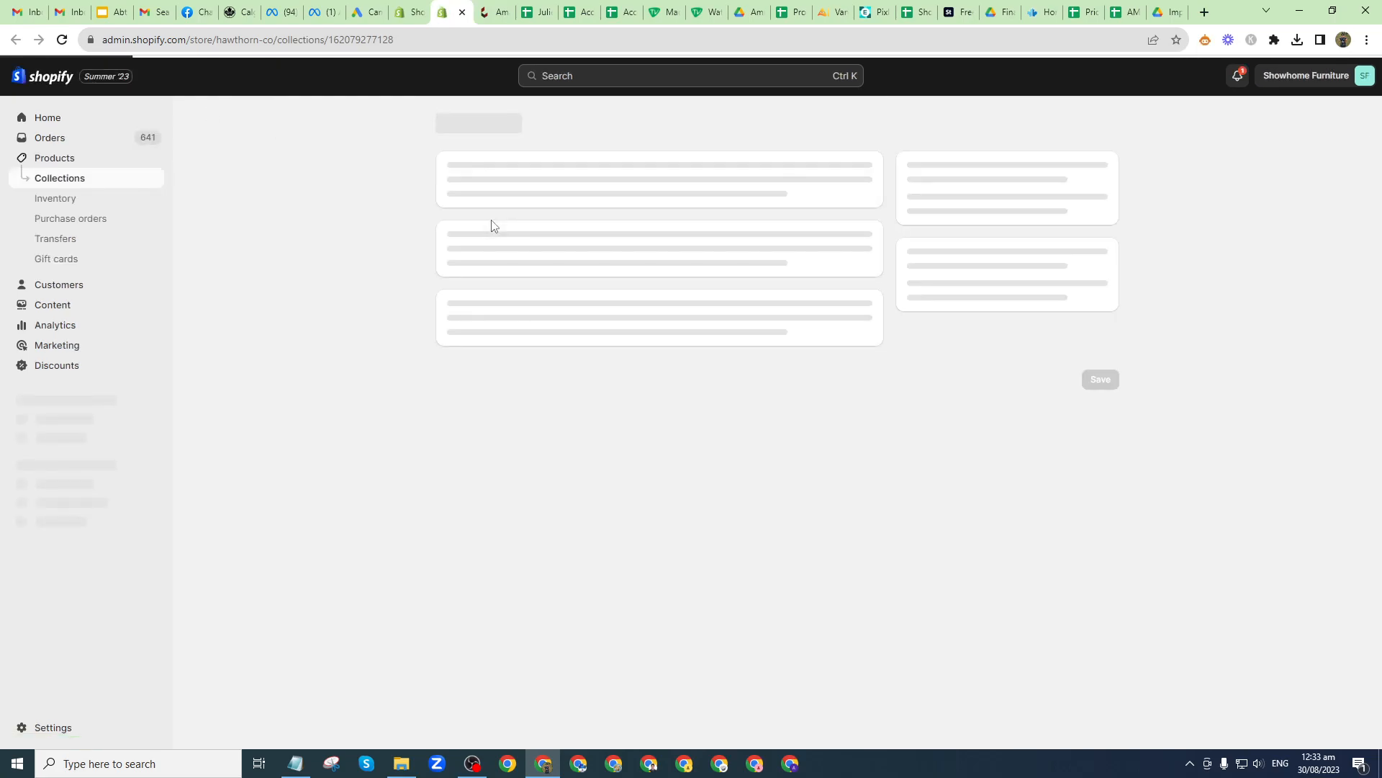
pyautogui.scroll(-10, 358, 464)
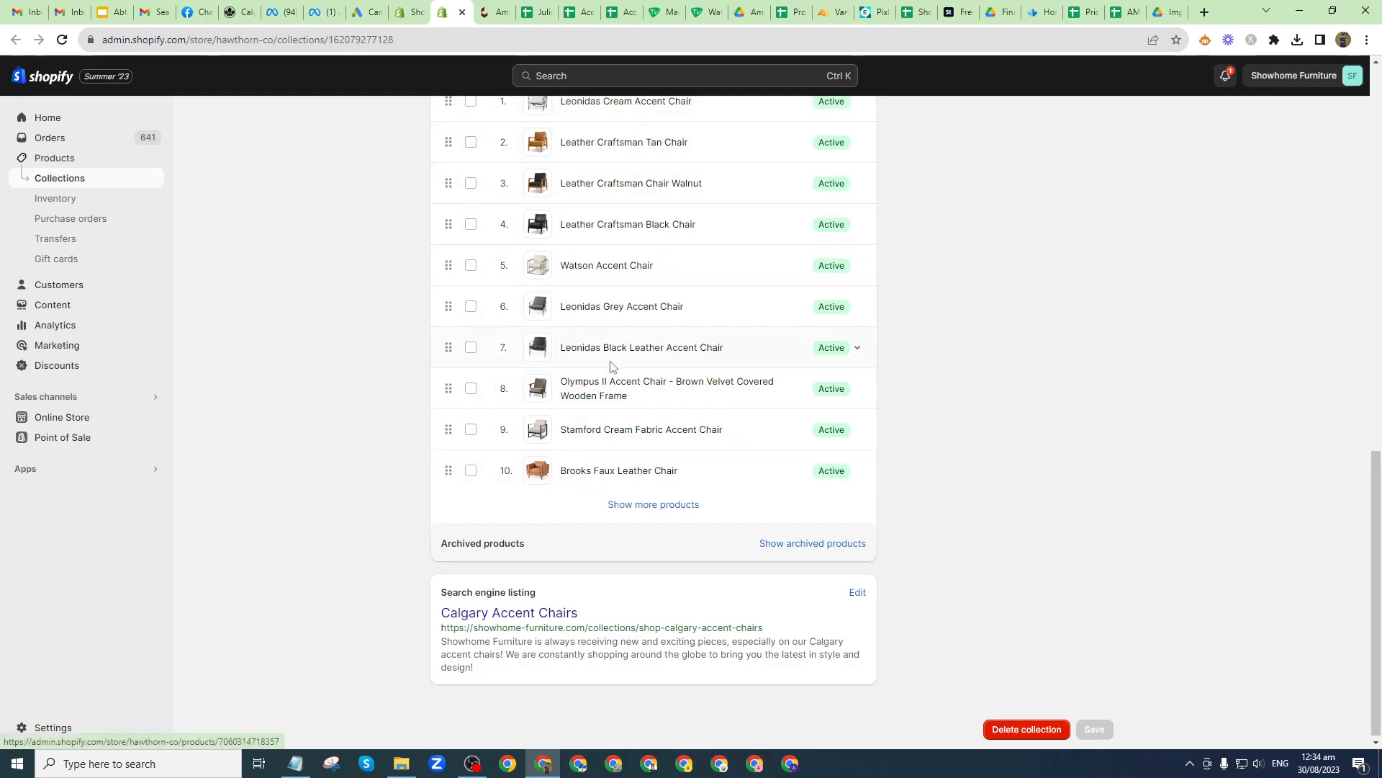
pyautogui.scroll(6, 404, 288)
# Step: Reload the storefront's accent chairs page and check how the Brooks Faux Leather Chair appears among its neighbouring products
pyautogui.click(235, 12)
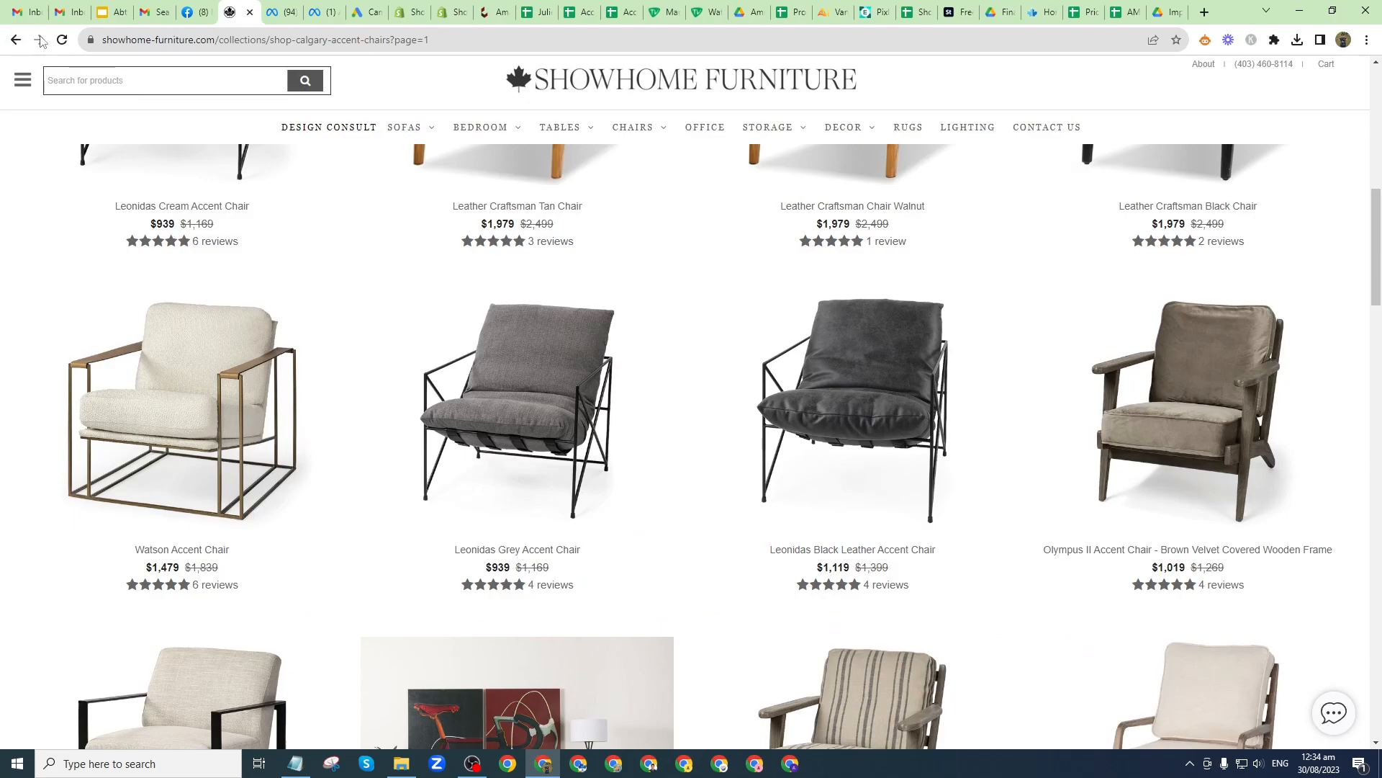
pyautogui.click(62, 39)
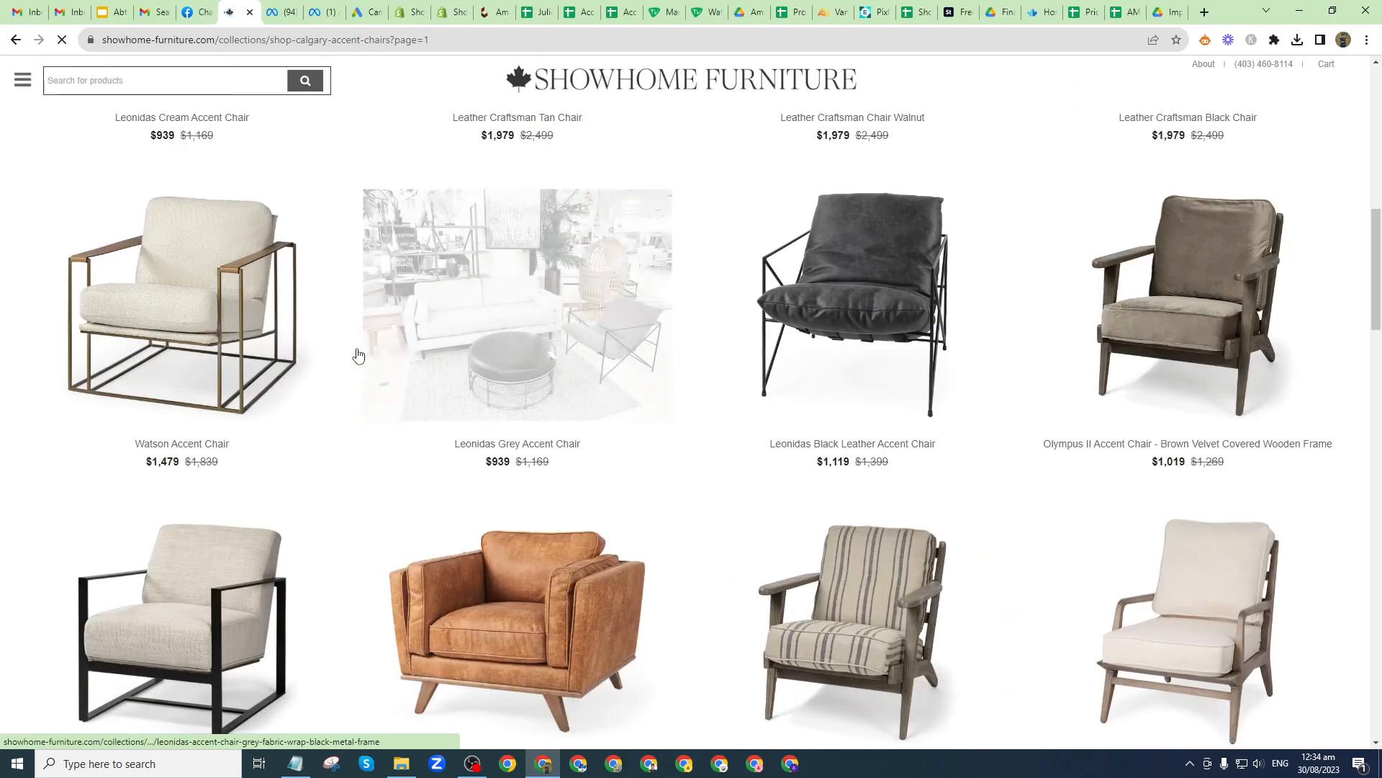
pyautogui.scroll(3, 100, 197)
pyautogui.scroll(4, 100, 196)
pyautogui.scroll(-7, 100, 197)
pyautogui.scroll(-3, 518, 457)
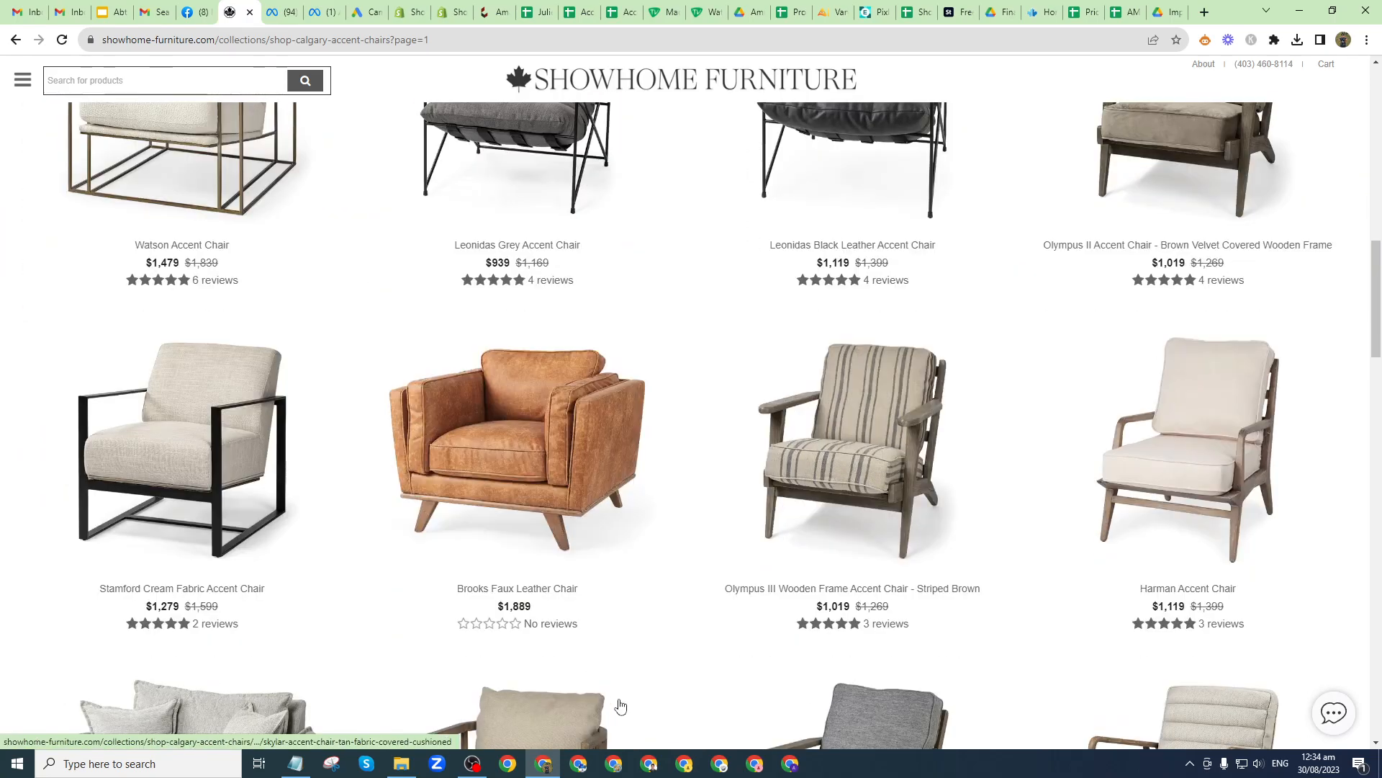
pyautogui.scroll(-3, 749, 719)
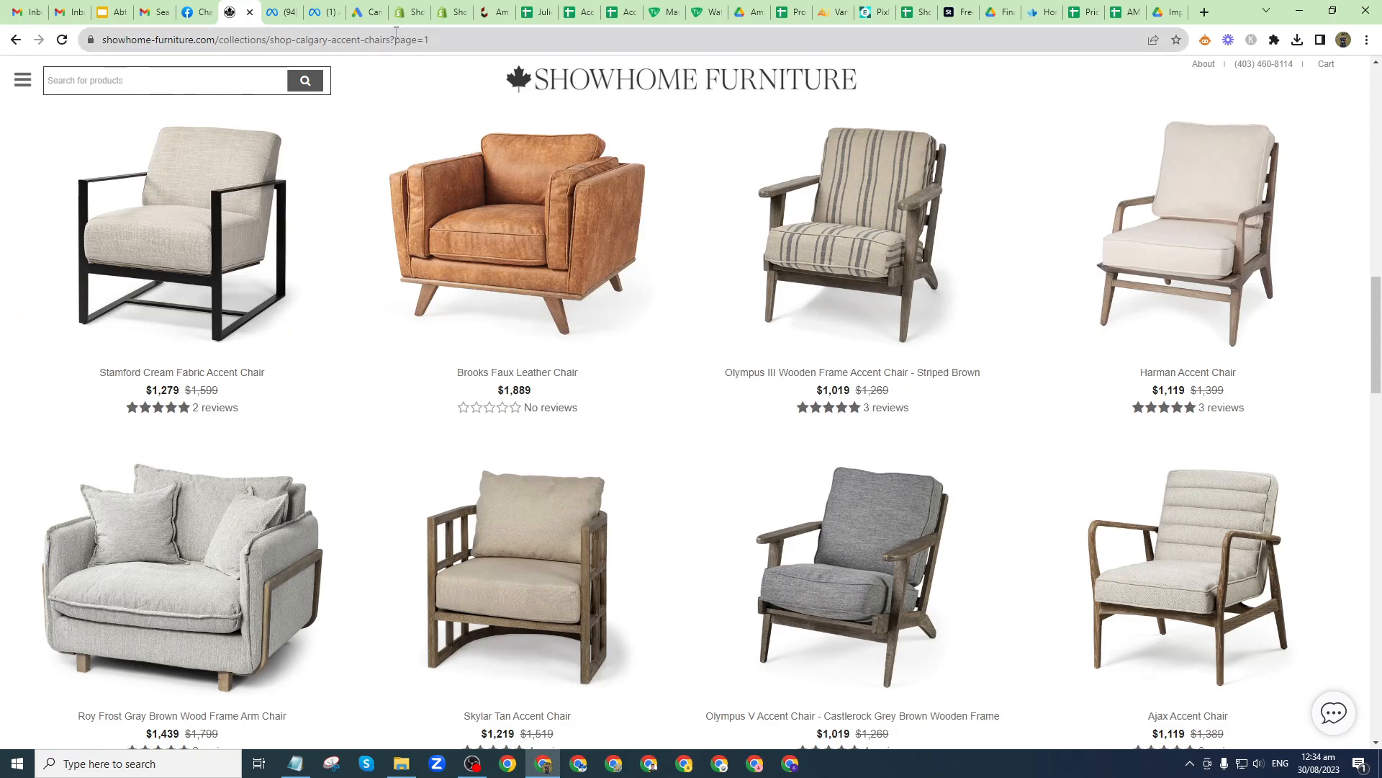
# Step: Bring up the Notepad checklist and review all eight product-adding steps from image renaming to collection arrangement
pyautogui.click(295, 764)
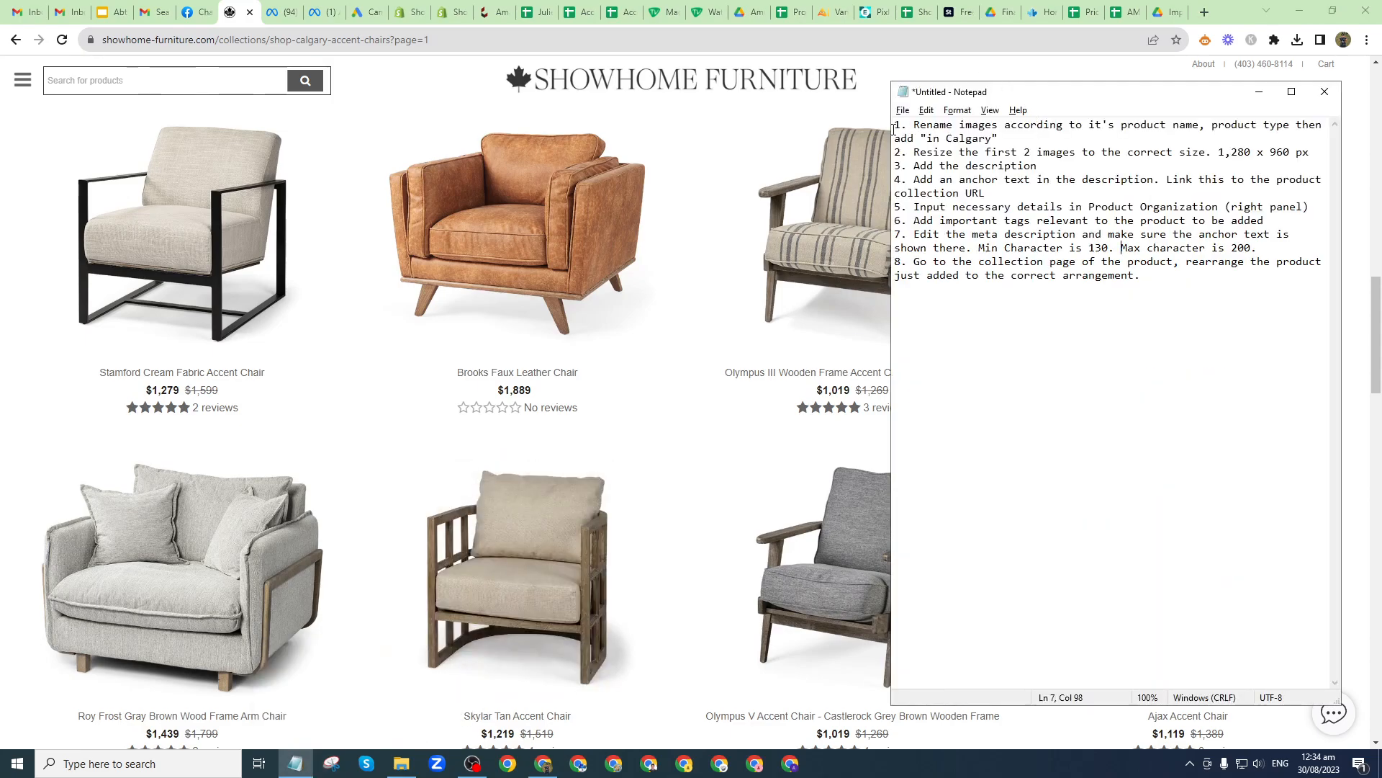
pyautogui.moveTo(899, 126); pyautogui.dragTo(1154, 277)
pyautogui.click(1155, 276)
pyautogui.moveTo(893, 128); pyautogui.dragTo(1073, 235)
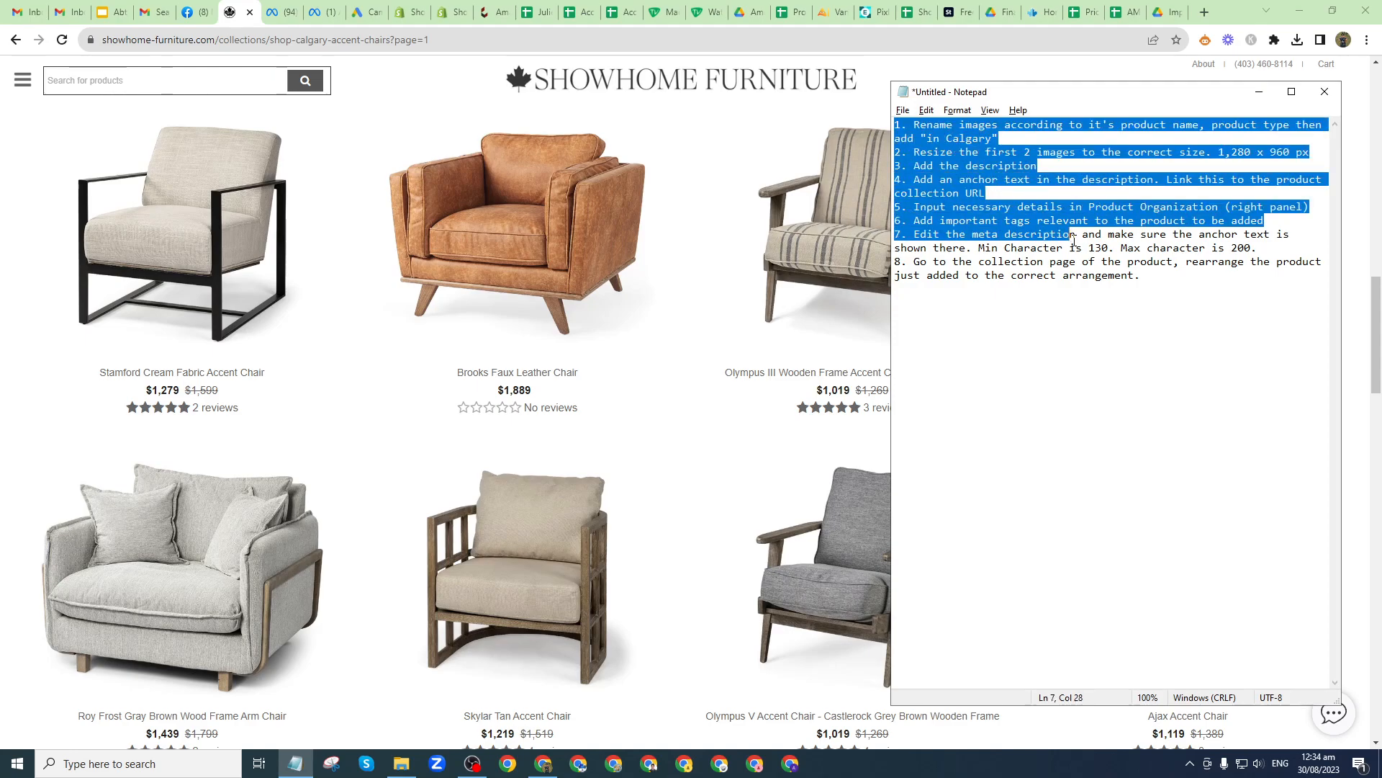
pyautogui.click(1073, 240)
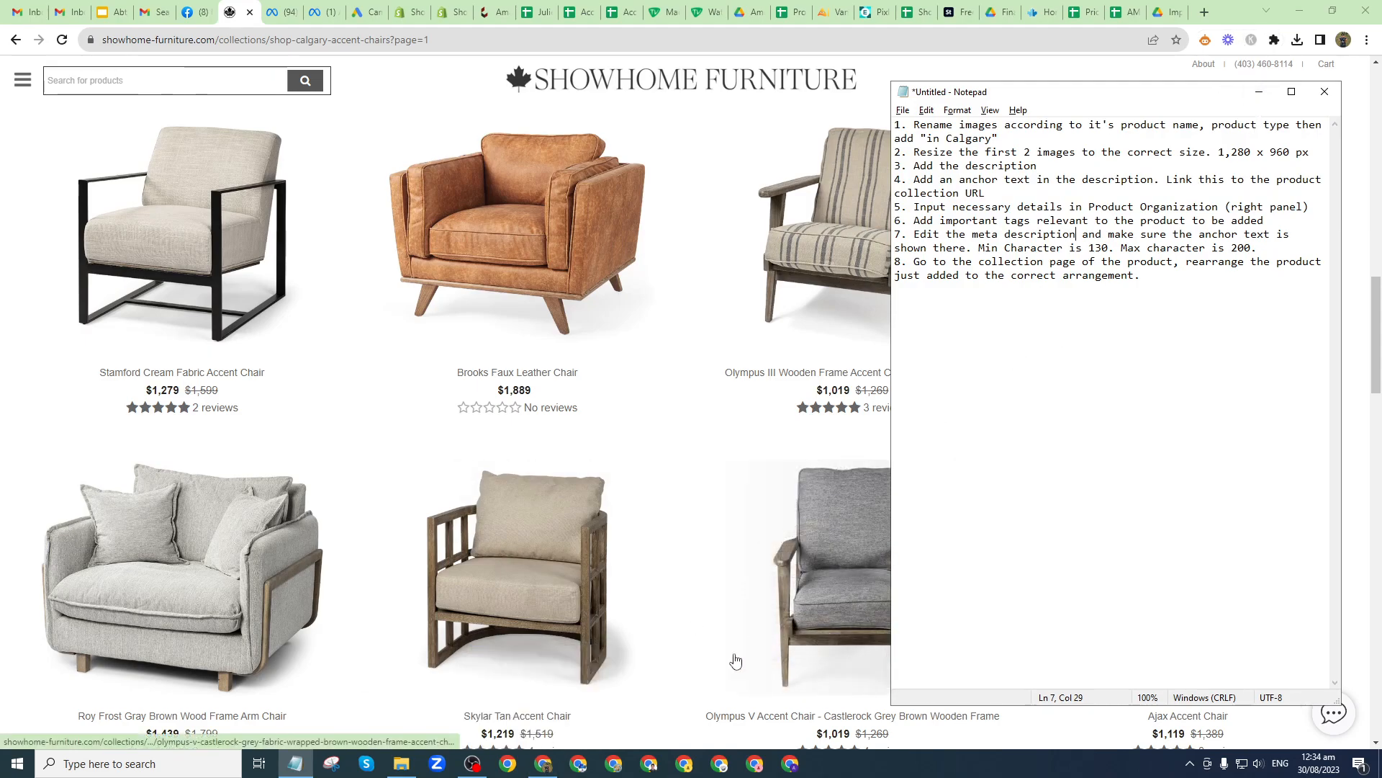
pyautogui.moveTo(472, 762)
pyautogui.click(473, 720)
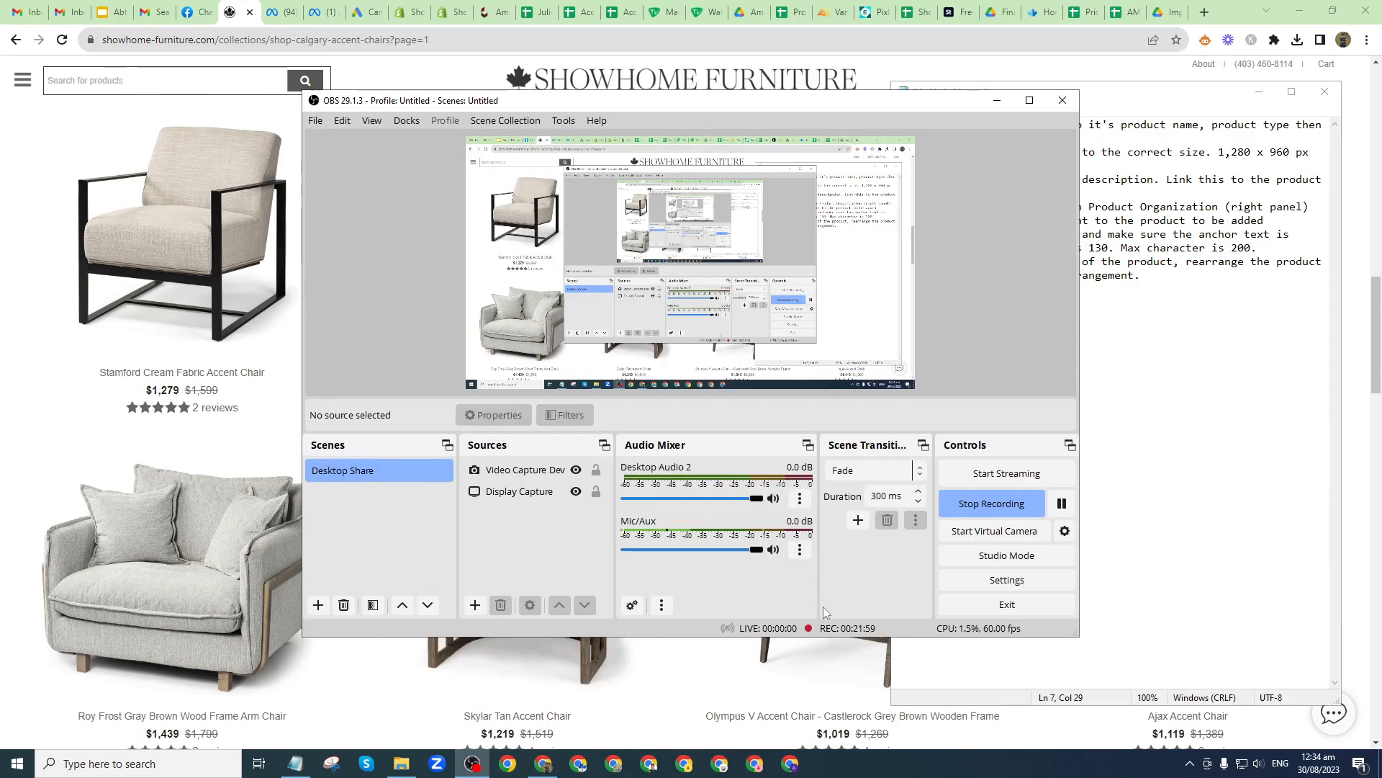